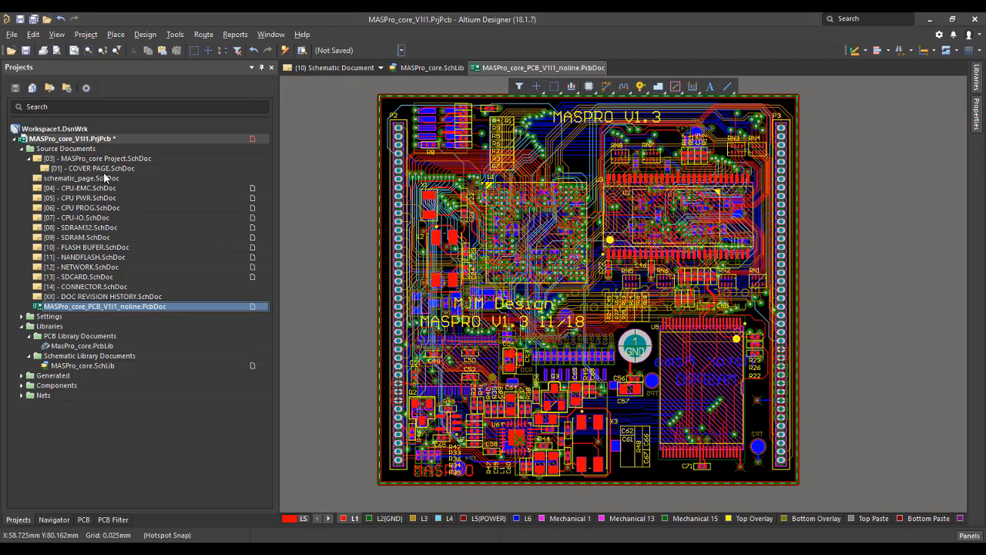
Open the [04] - CPU-EMC schematic, inspect its EMC data pins up close, and open the [05] - CPU PWR schematic.
double_click(97, 189)
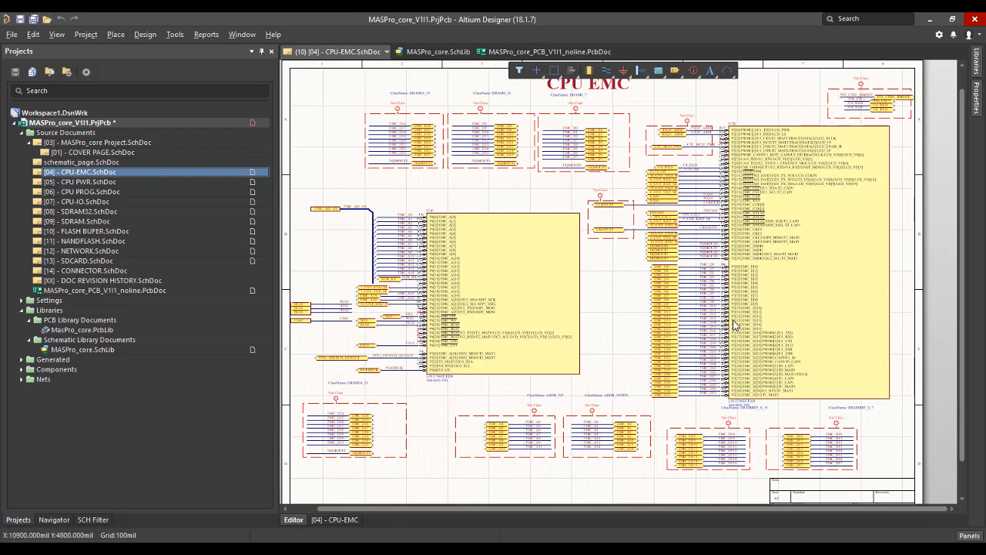
ctrl+scroll(738, 292, up, 1)
ctrl+scroll(737, 291, up, 8)
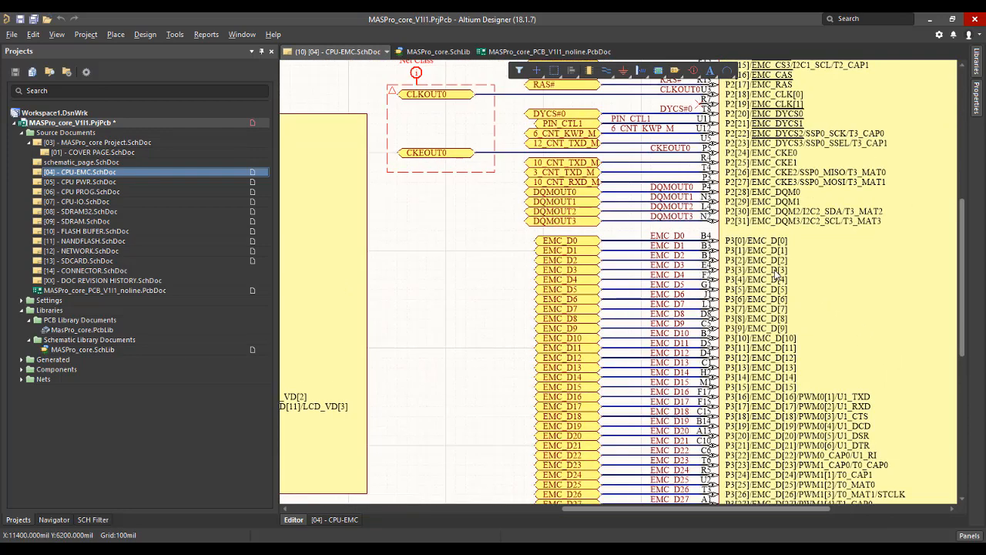
scroll(778, 344, down, 1)
double_click(106, 182)
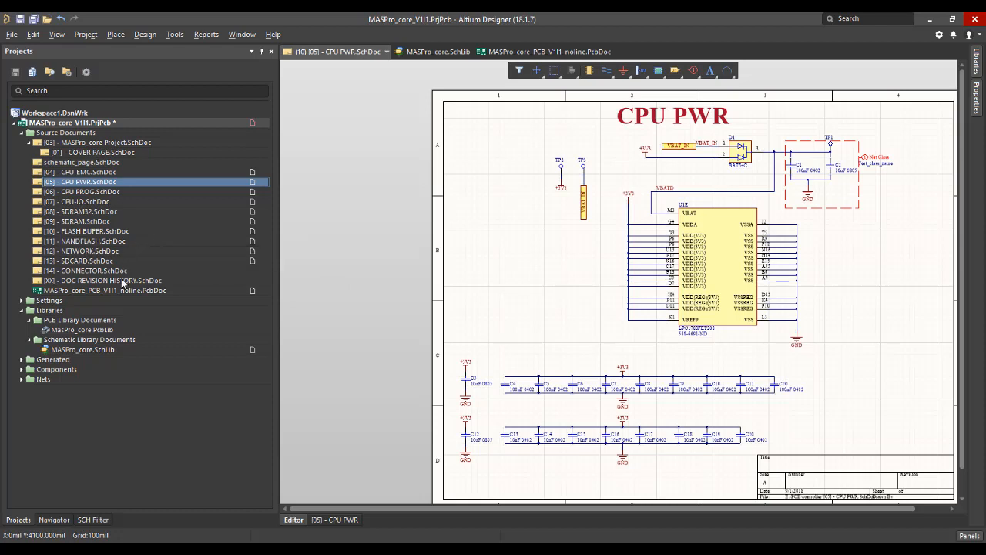
View the project's MasPro_core.PcbLib footprint library and return to the MASPro_core.SchLib symbol library.
double_click(80, 350)
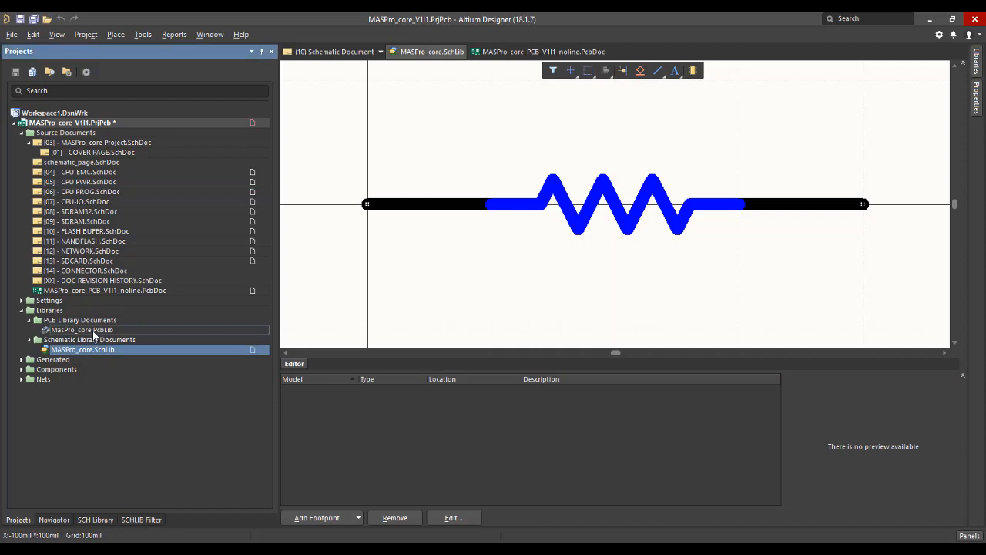
double_click(94, 330)
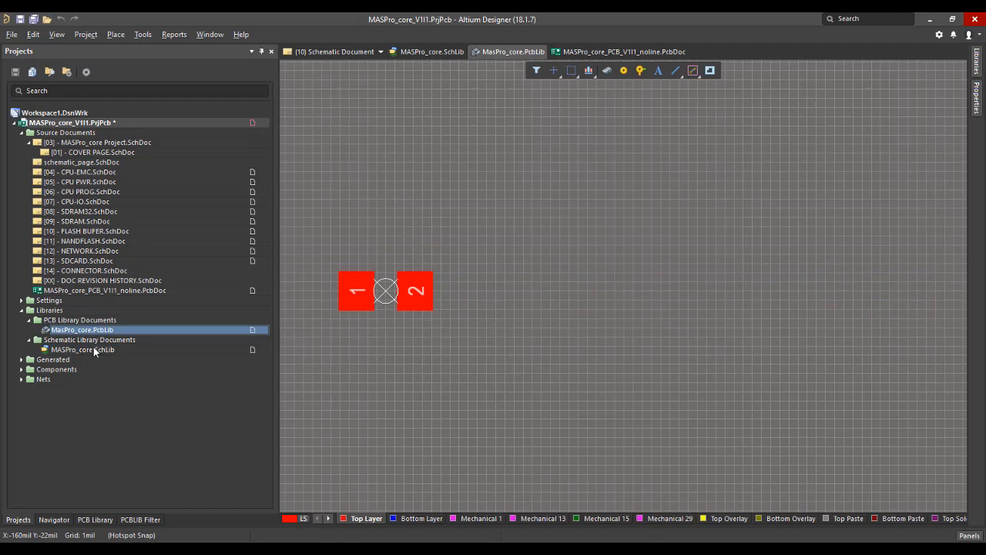
double_click(89, 350)
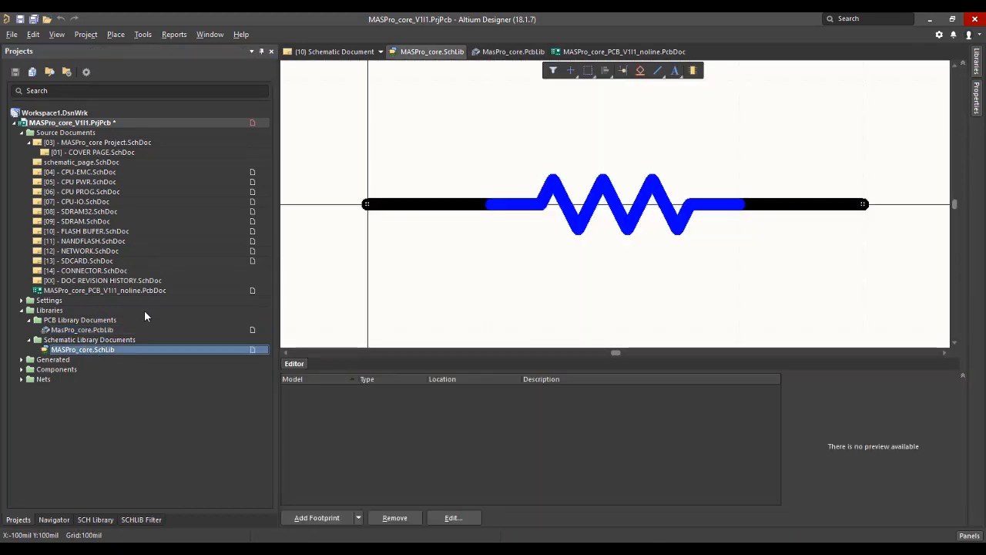
ctrl+scroll(449, 271, down, 1)
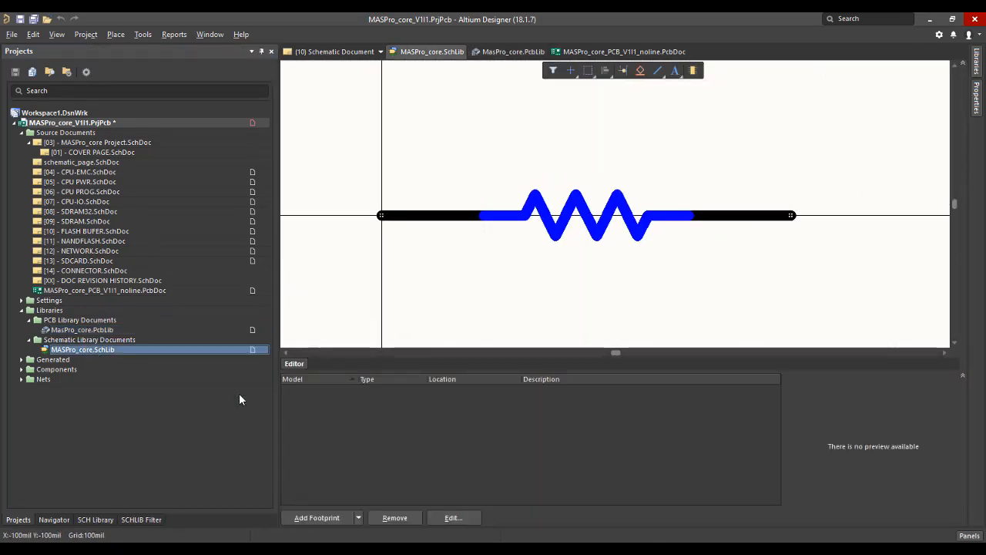
Browse the schematic library's component list, checking resistors ERJ-2GE0R00X, ERJ-2RKF1002X and ERJ-2RKF22R0X.
click(92, 521)
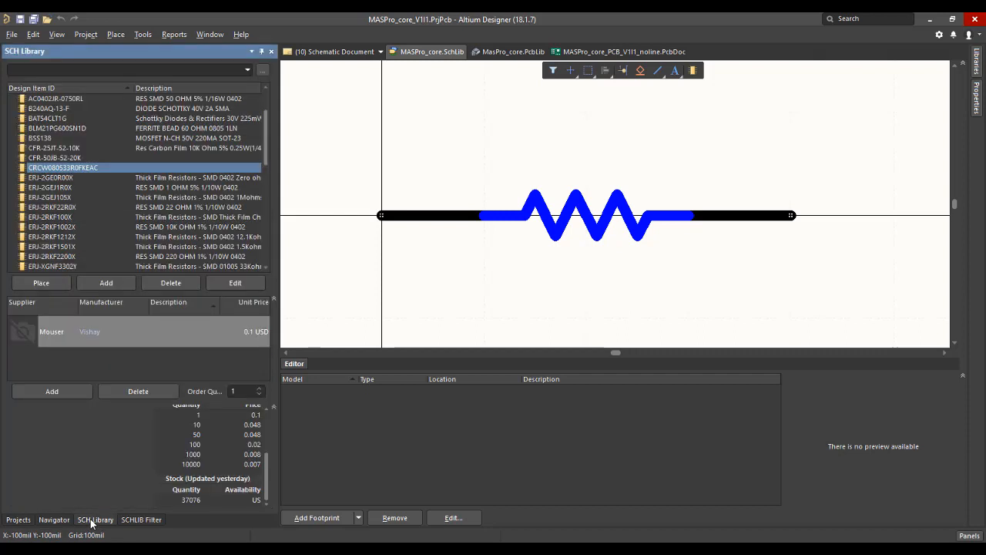
click(66, 178)
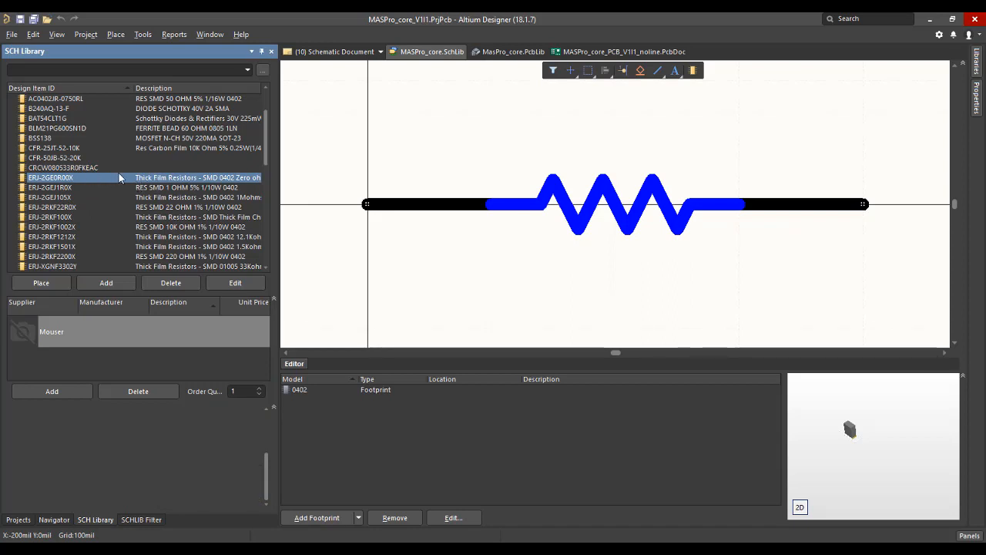
click(168, 228)
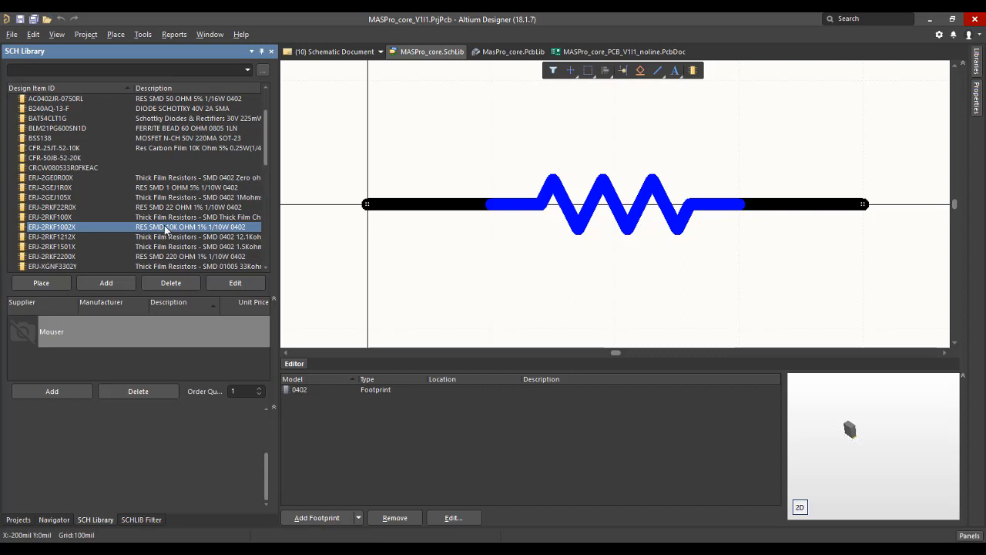
click(168, 208)
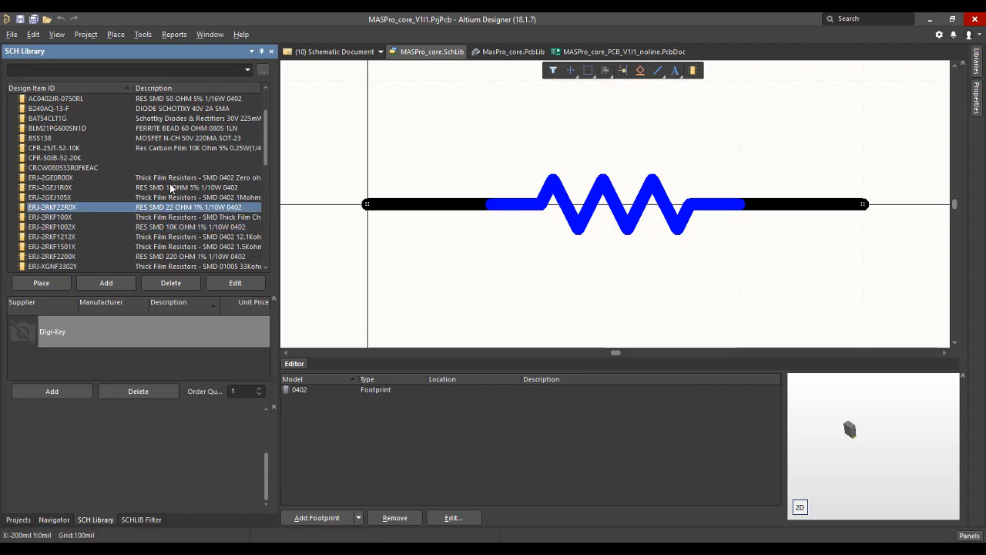
click(174, 180)
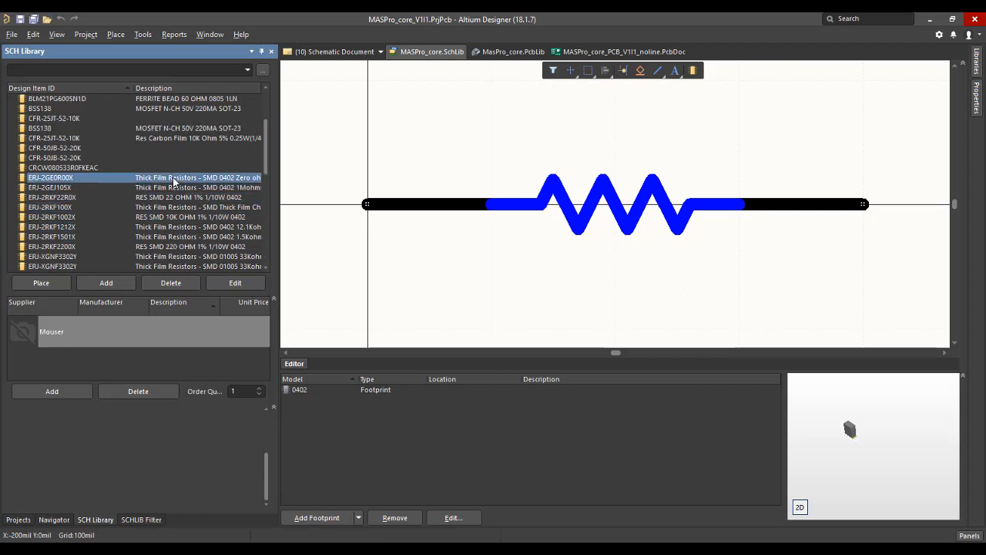
scroll(174, 180, down, 1)
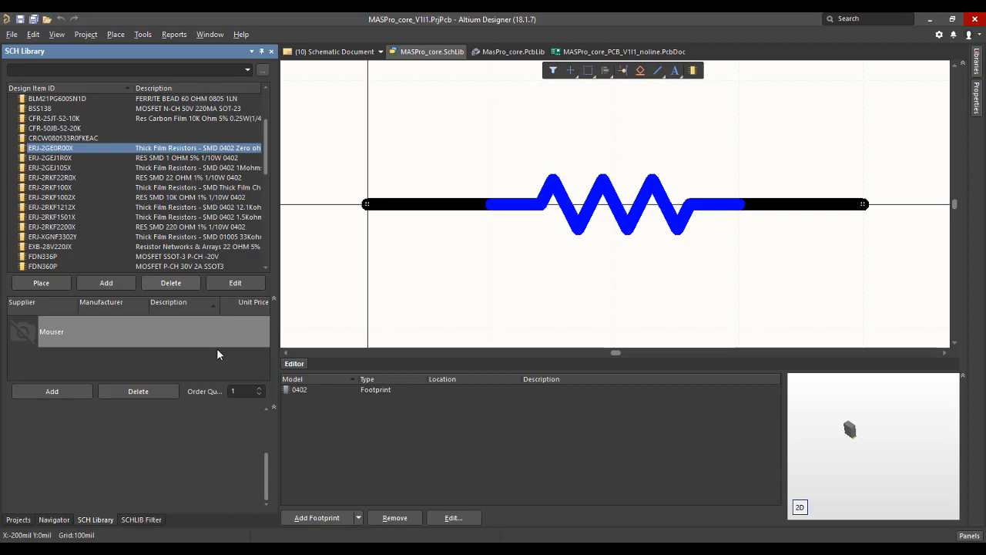
Switch to the Mouser website in Chrome and search for "SMD resistor 100K".
click(194, 548)
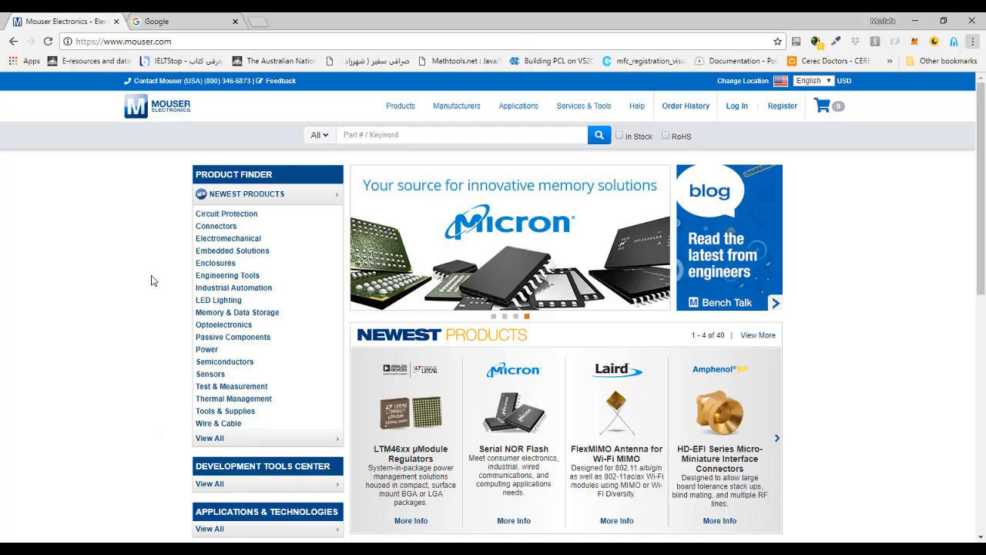
click(371, 140)
text(S)
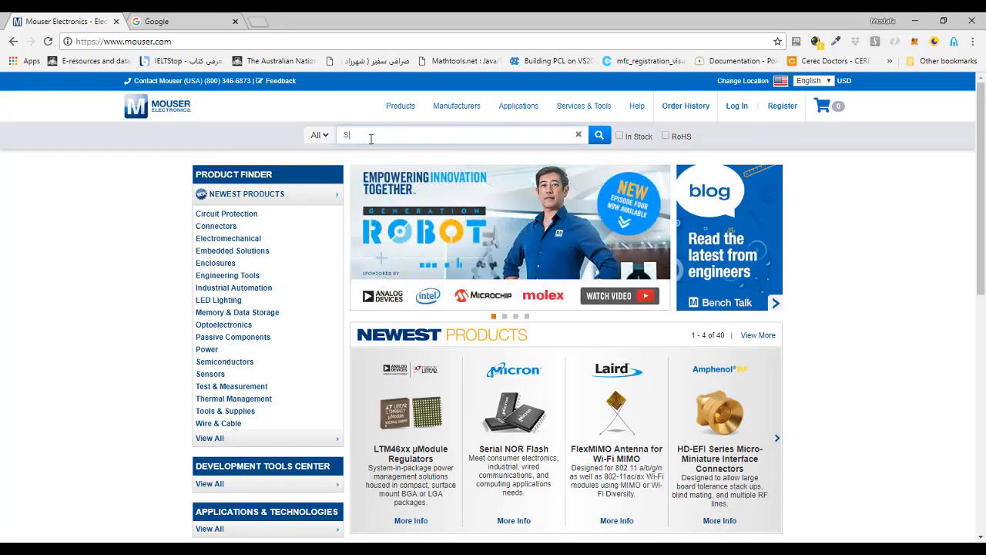
text(MD resistor 100)
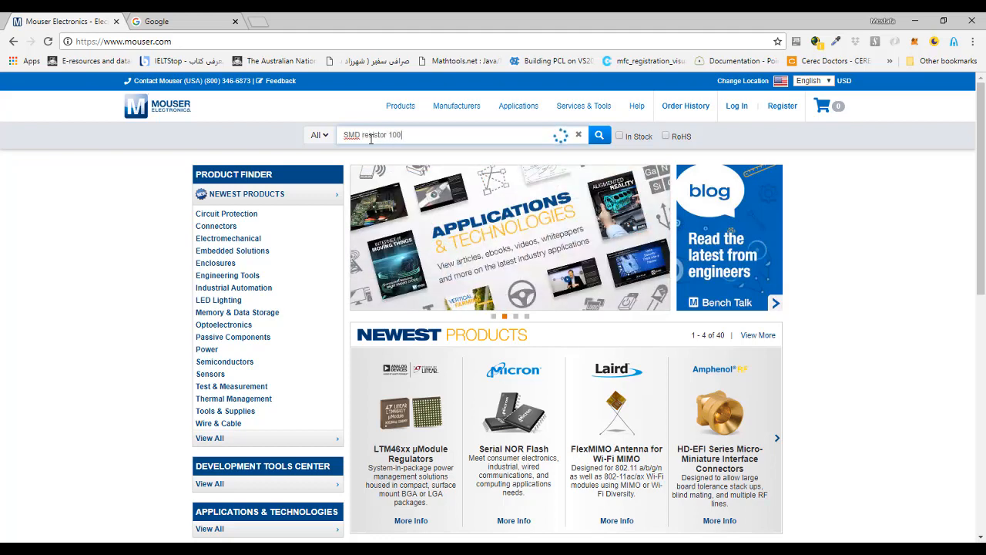
text(K)
key(Return)
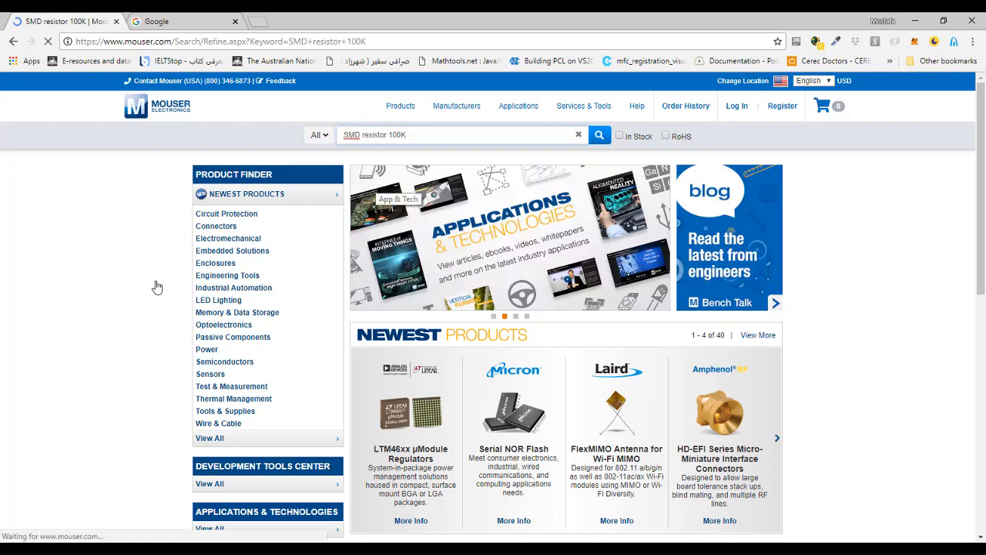
Narrow the search results to the Resistors category under Passive Components.
scroll(157, 280, down, 7)
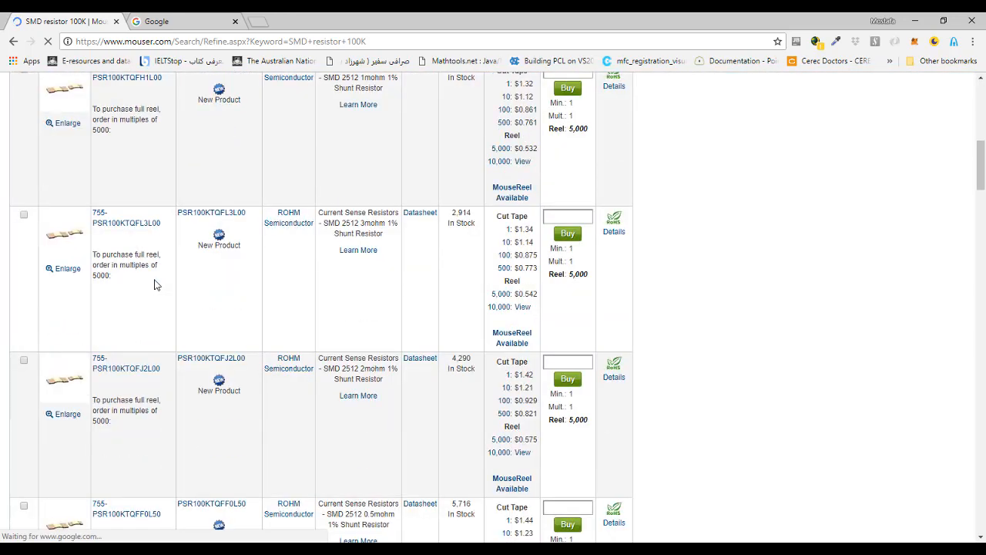
scroll(227, 270, up, 5)
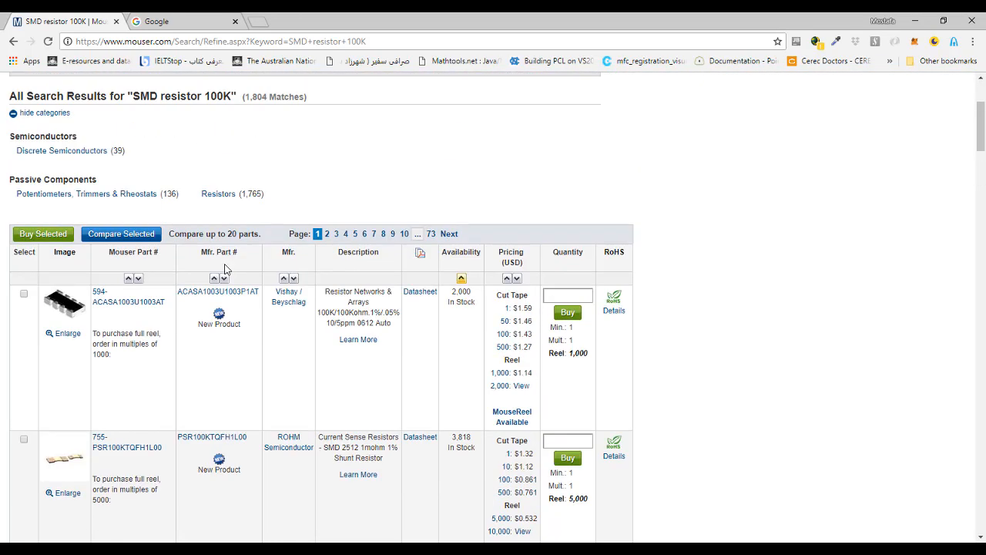
click(218, 194)
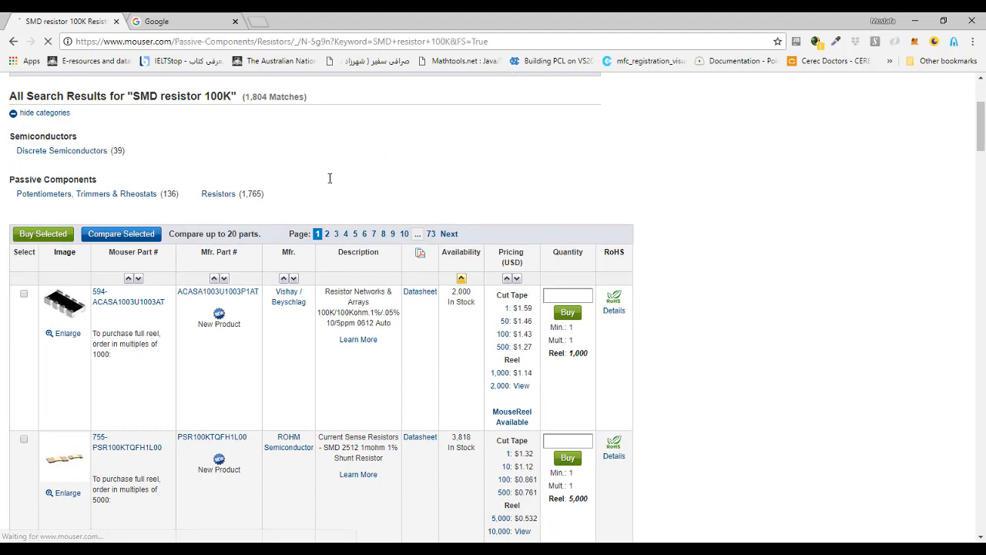
Choose Vishay, Yageo and Panasonic together as the manufacturer filter.
scroll(330, 179, down, 4)
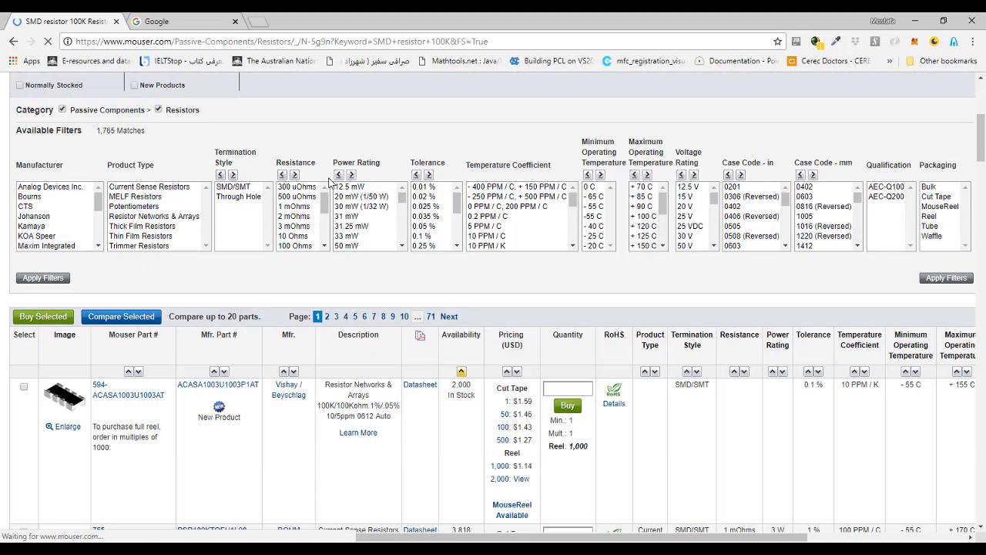
scroll(182, 279, down, 3)
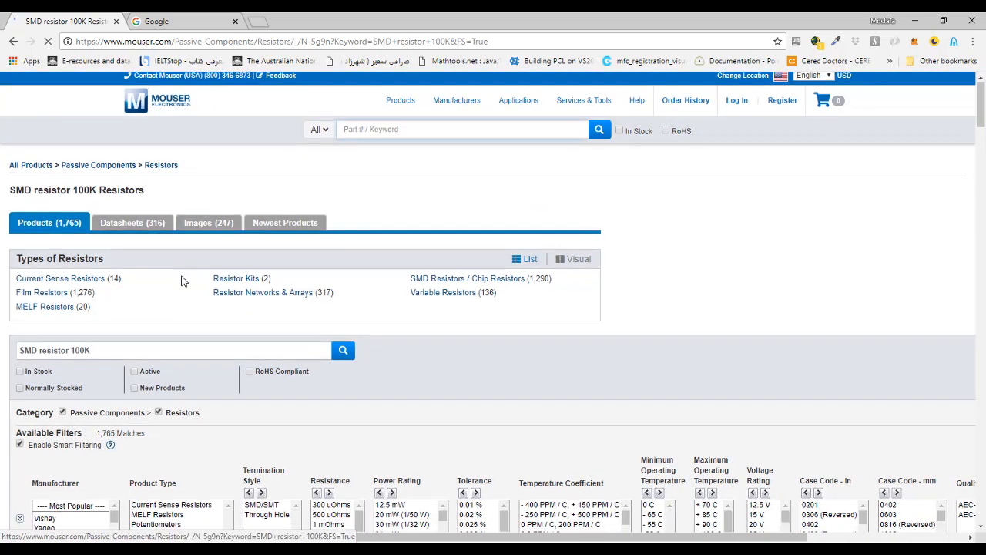
scroll(182, 280, down, 2)
click(47, 216)
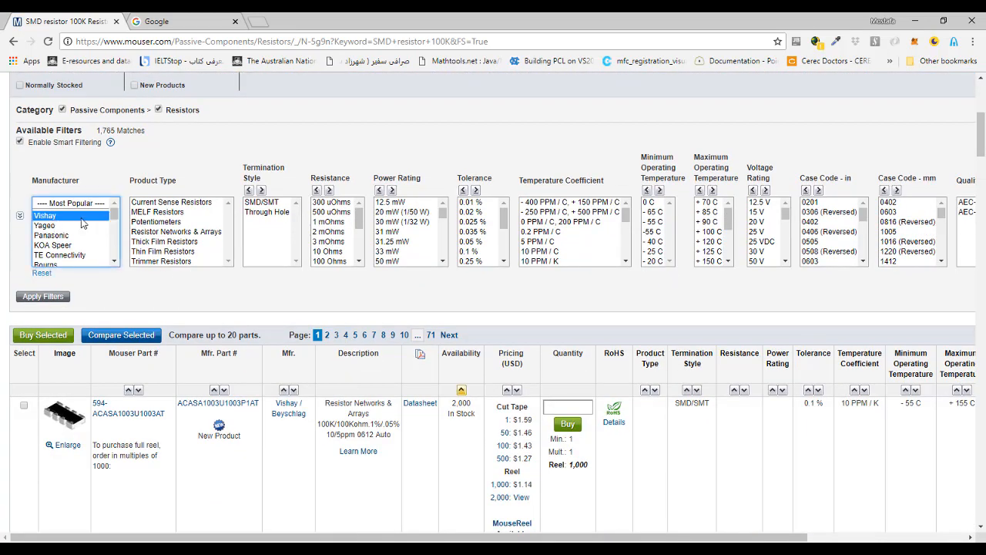
ctrl+click(64, 236)
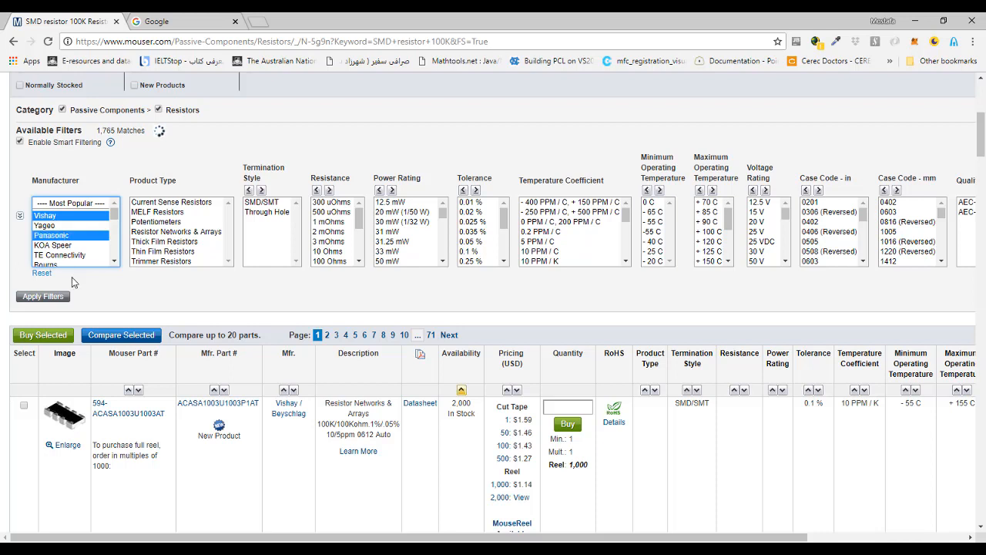
ctrl+click(65, 226)
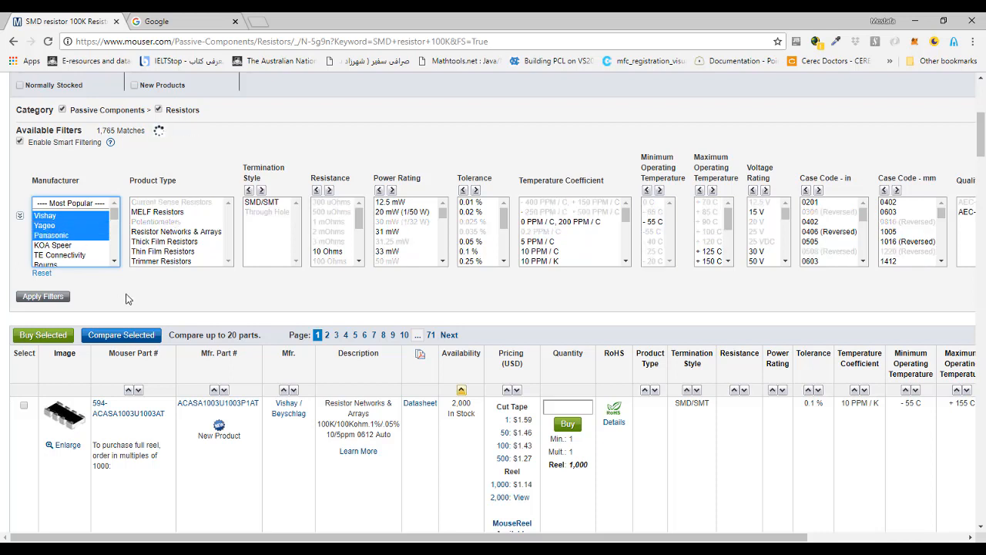
Set the product type filter to Thick Film Resistors and the resistance filter to 100 kOhms.
click(172, 242)
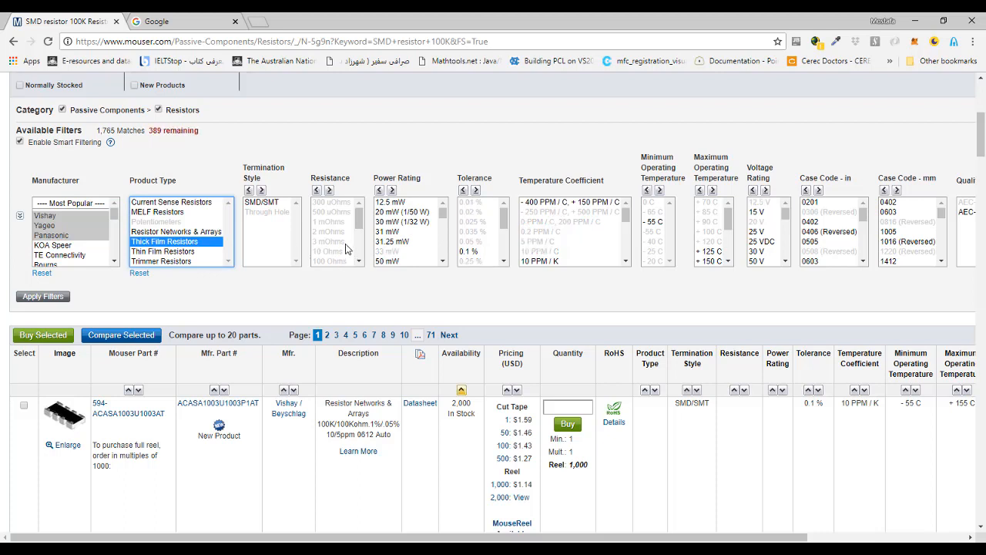
scroll(349, 244, down, 5)
scroll(349, 244, down, 1)
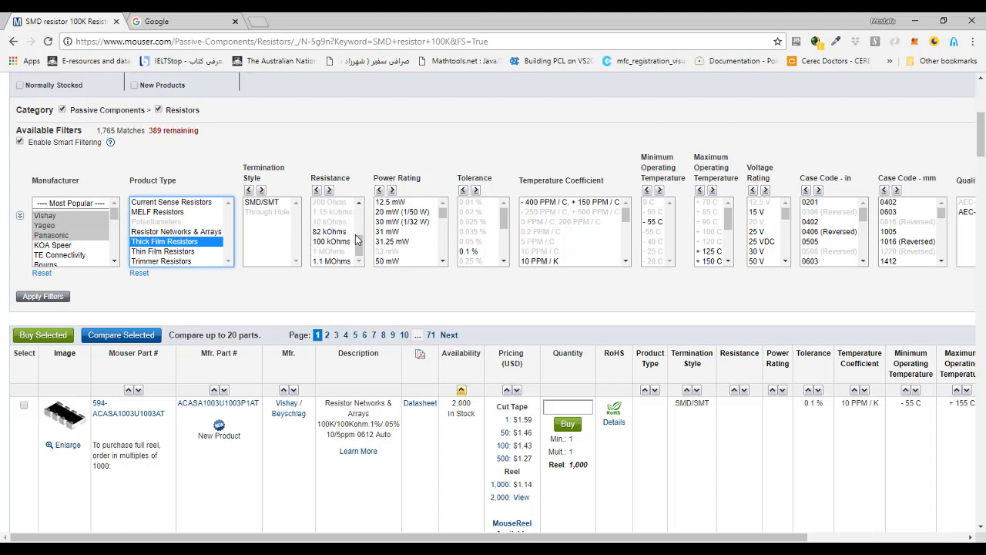
click(333, 244)
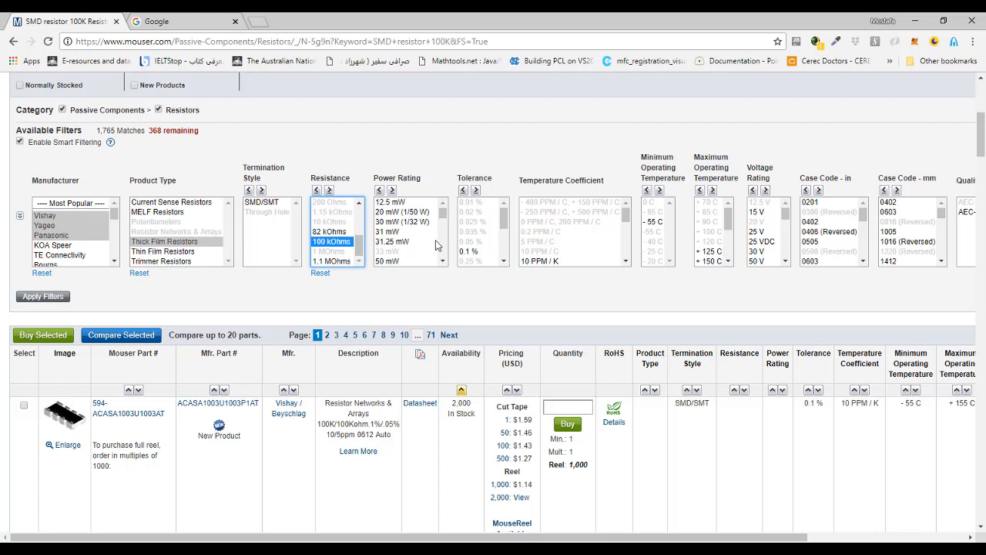
Set the millimetre case code filter to 0402 and apply all chosen filters to the resistor list.
scroll(429, 238, down, 2)
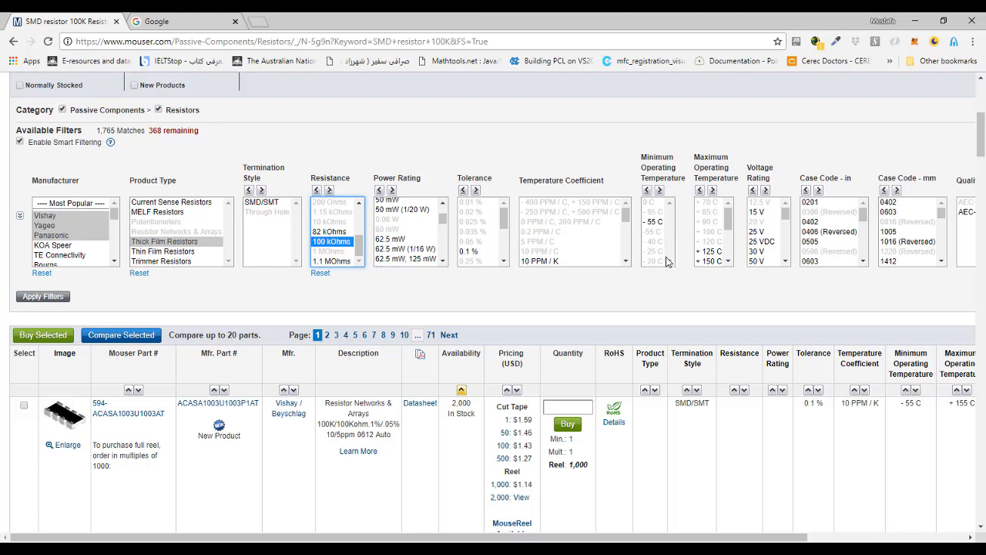
click(940, 212)
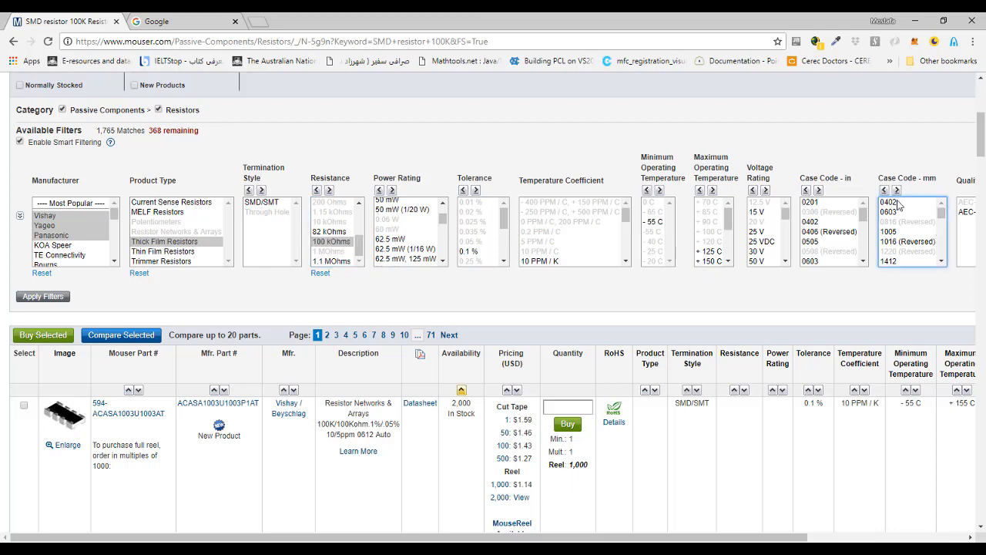
click(894, 203)
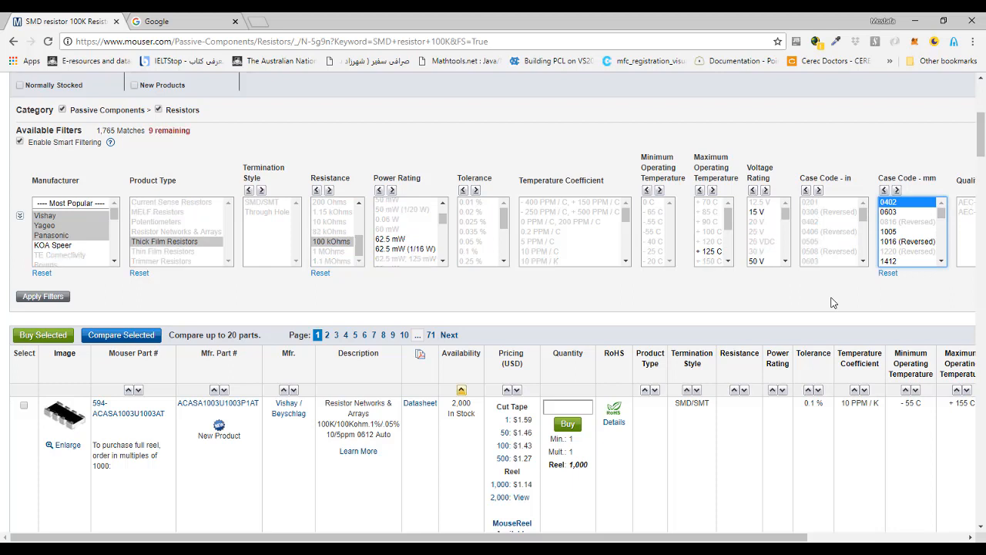
click(62, 300)
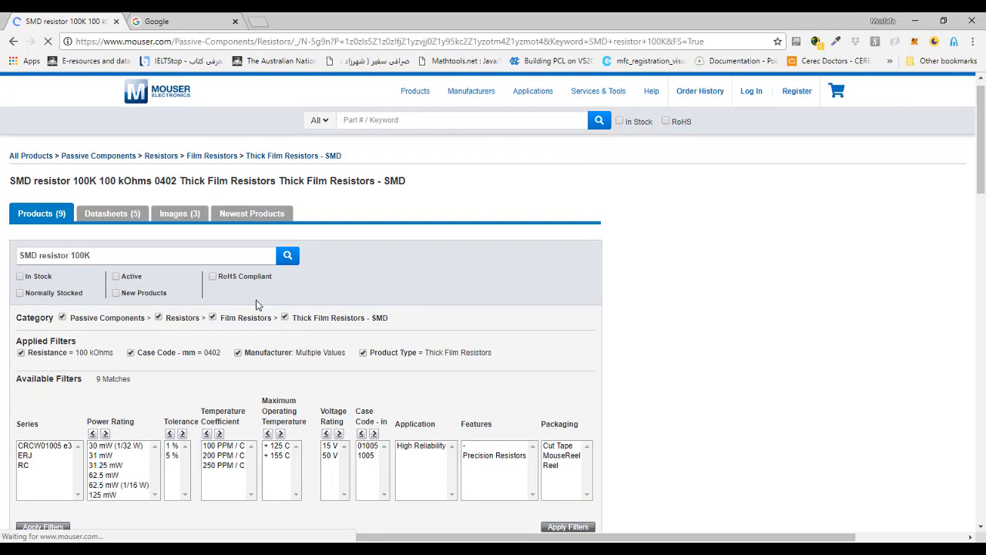
Copy the manufacturer part number CRCW0100100KJREL of the first Vishay resistor in the filtered results.
scroll(113, 236, down, 5)
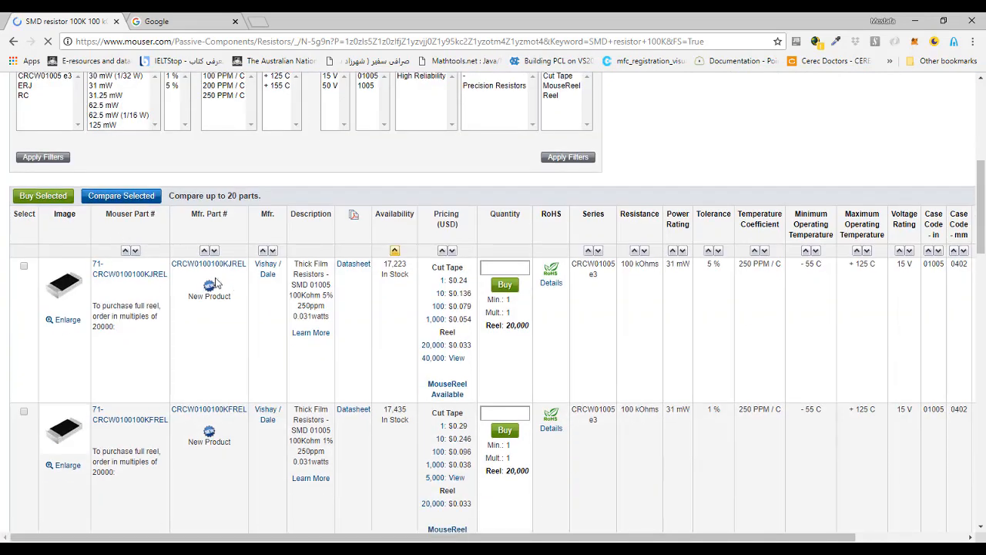
scroll(238, 318, down, 5)
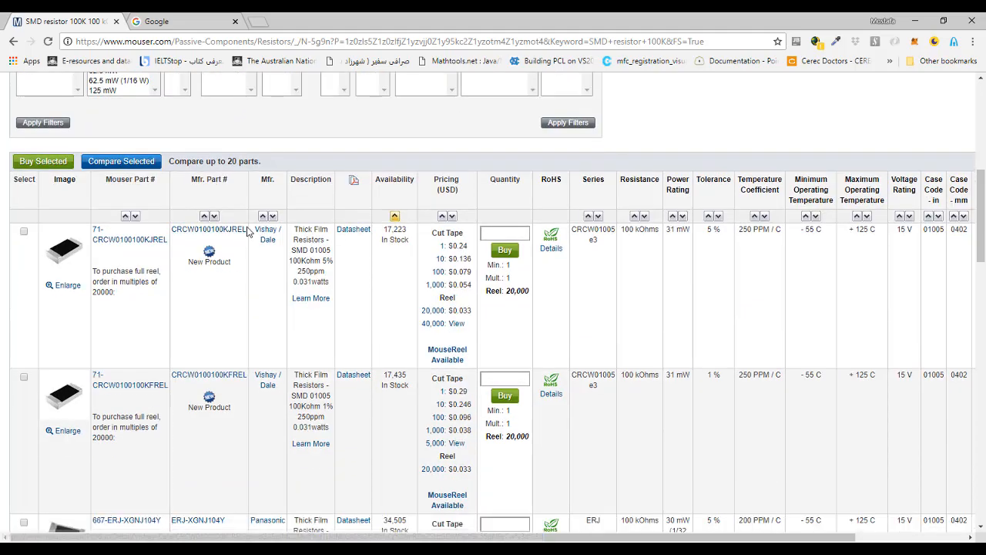
drag(248, 231, 174, 228)
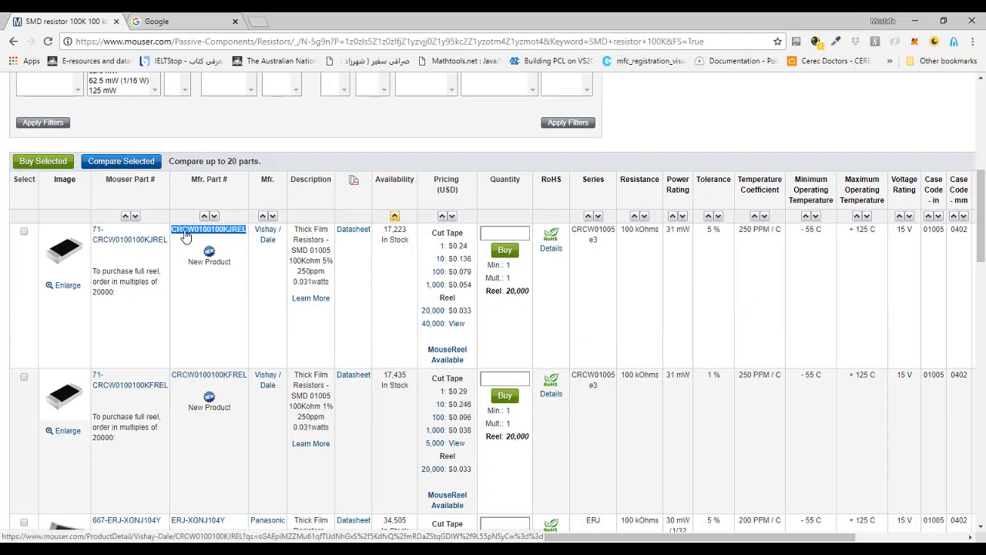
right_click(182, 229)
click(235, 324)
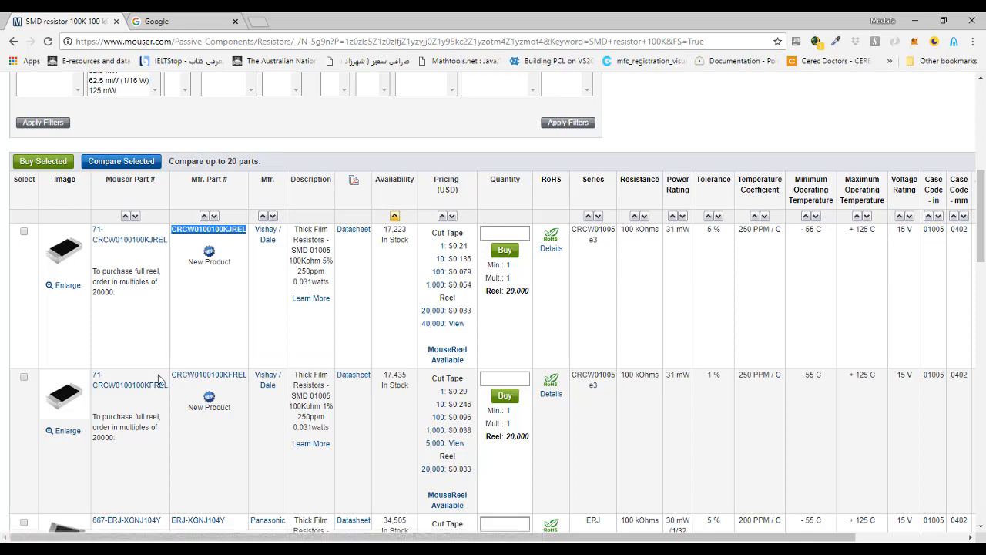
Find the Yageo 100K 5% 50V resistor in the results and copy its manufacturer part number, RC0402JR-13100KL.
scroll(455, 308, down, 2)
scroll(454, 307, down, 3)
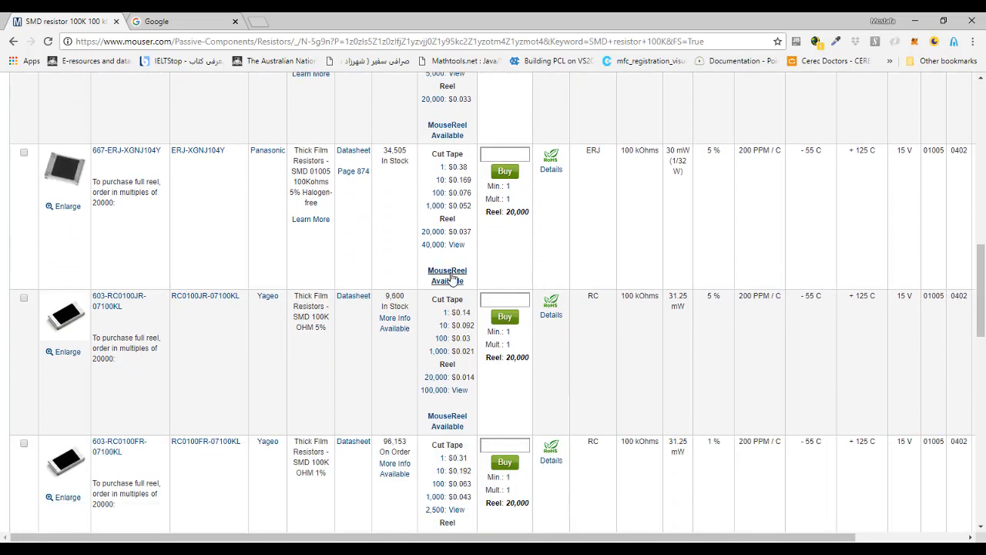
scroll(453, 283, down, 4)
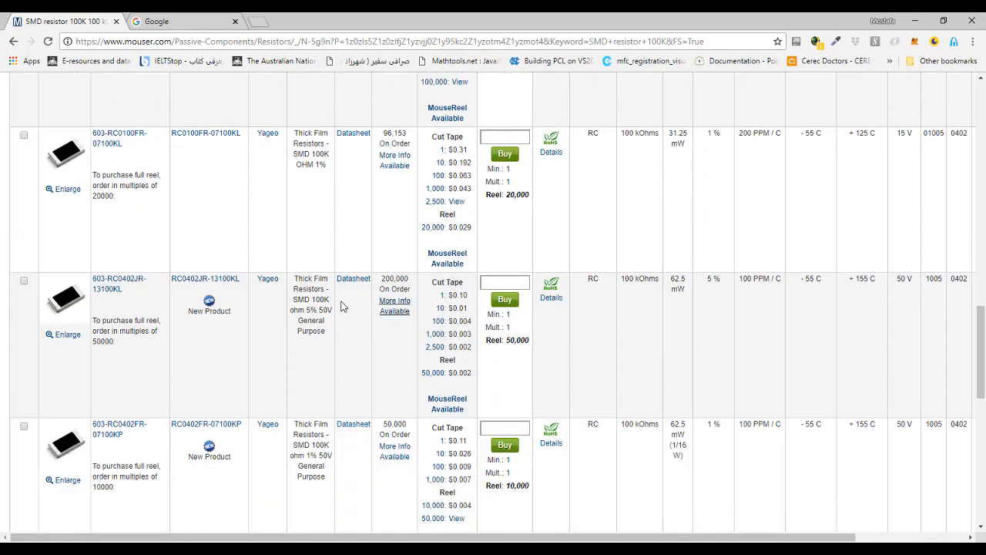
drag(242, 284, 179, 308)
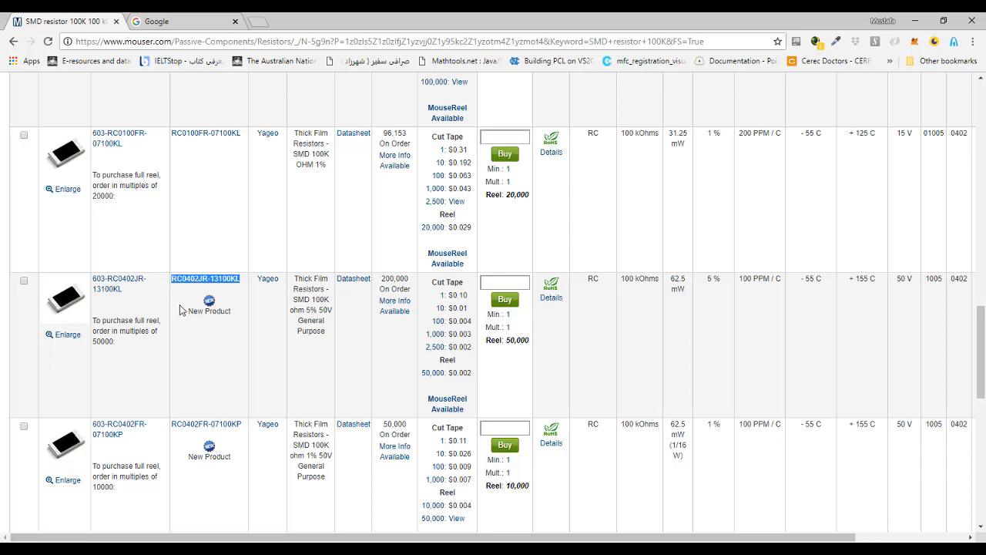
Switch to Altium Designer and run a supplier part search for RC0402JR-13100KL.
click(478, 550)
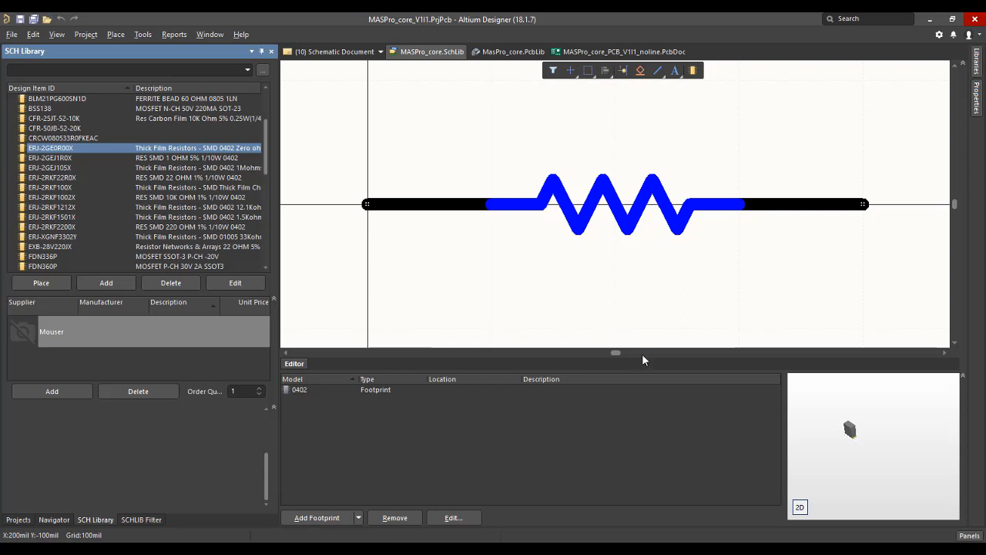
click(970, 536)
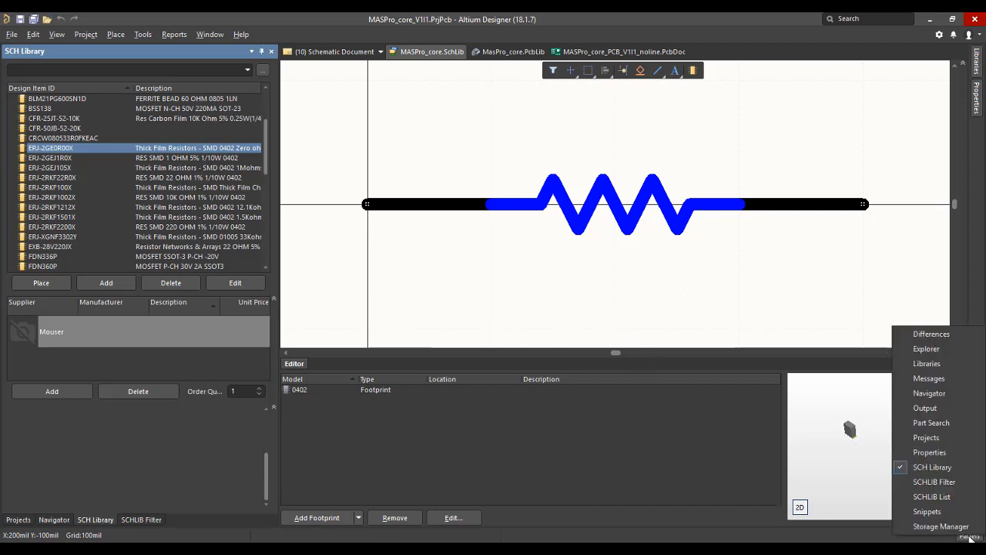
click(932, 423)
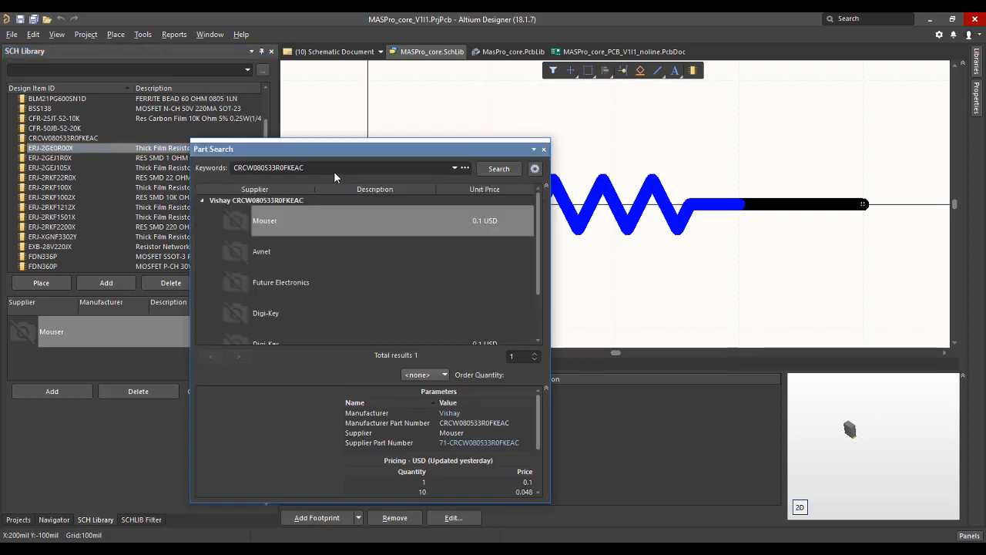
double_click(332, 167)
key(ctrl+v)
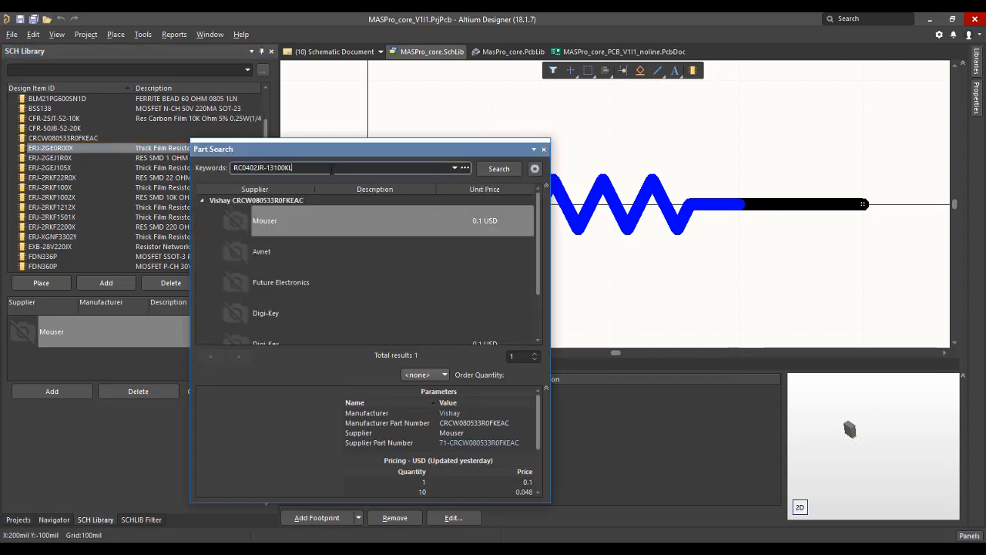
key(Return)
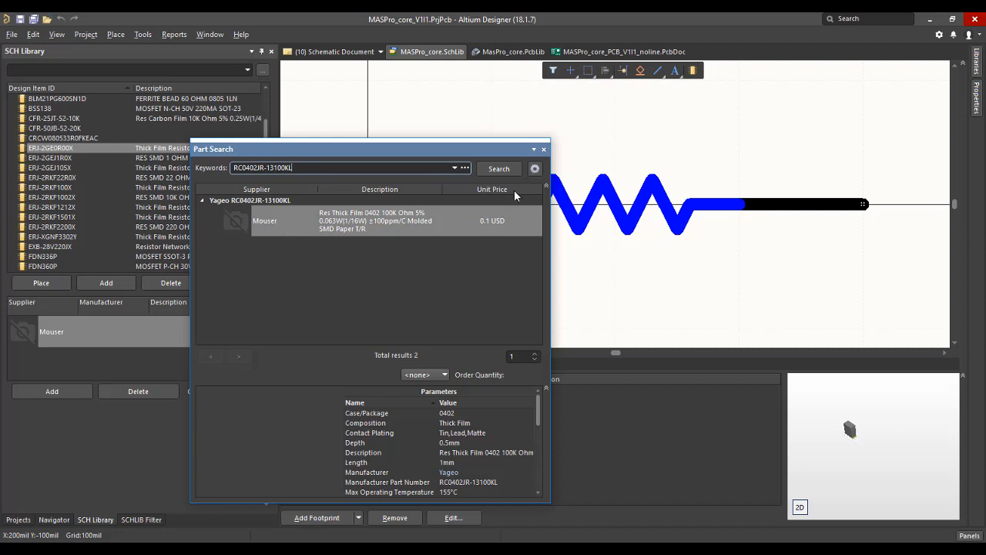
Review the Parts Providers preferences for locations, currencies, suppliers and parameter import options, then leave them without applying changes.
click(535, 170)
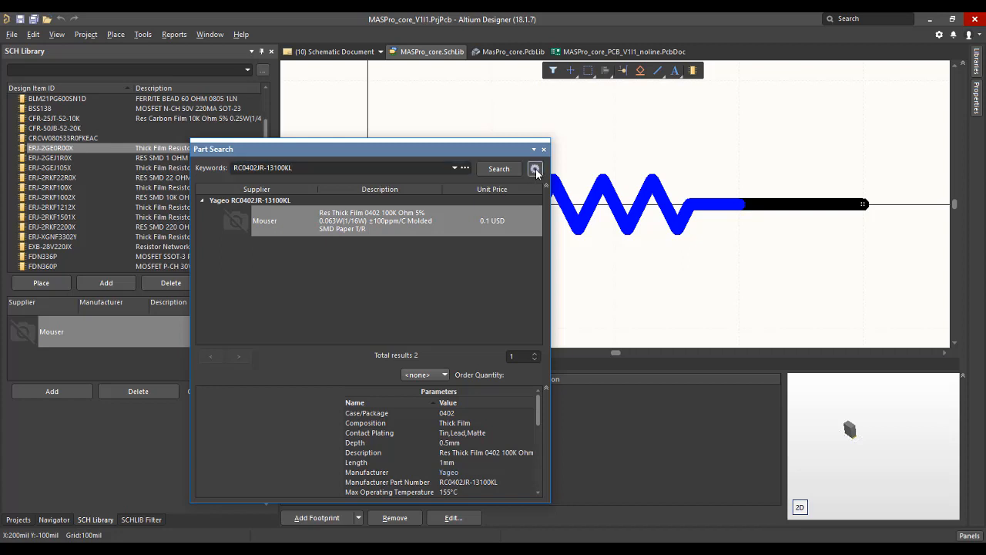
click(535, 168)
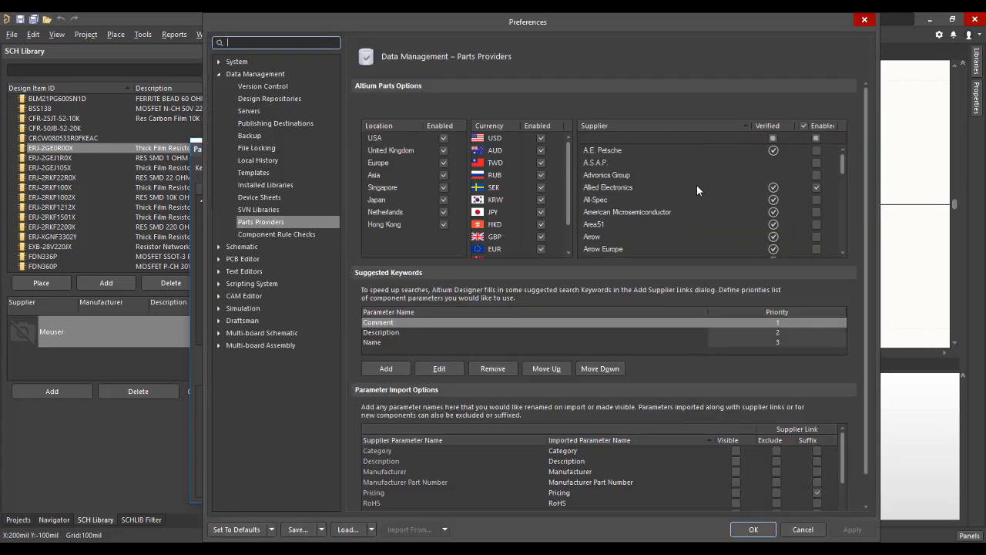
scroll(699, 183, down, 1)
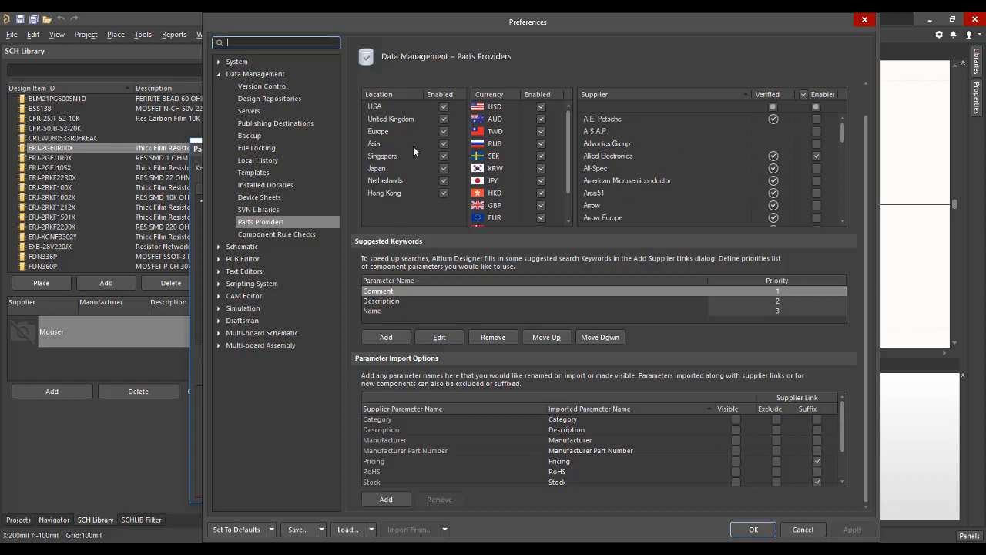
click(798, 530)
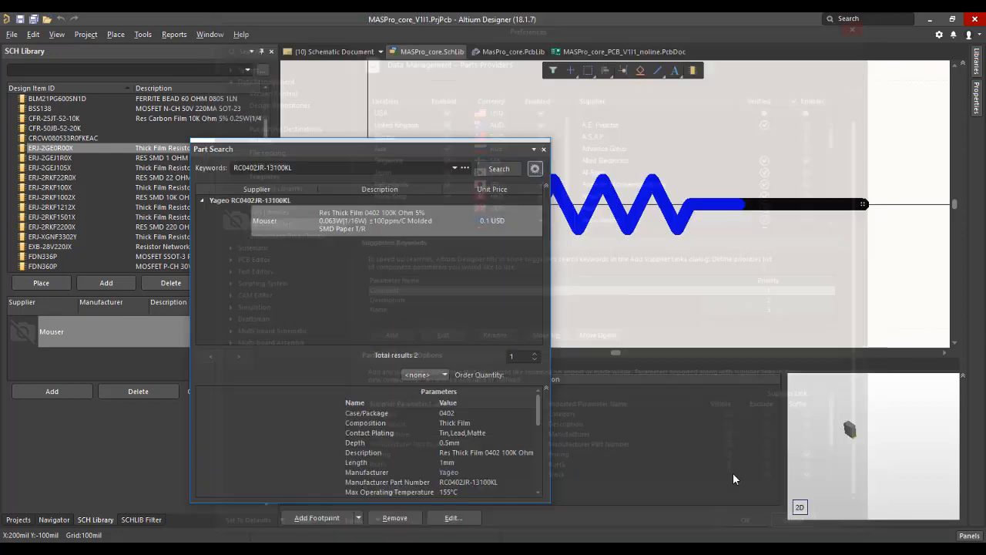
Import the Mouser result for the Yageo resistor into MASPro_core.SchLib as RC0402JR-13100KL and close the part search.
click(343, 222)
right_click(344, 222)
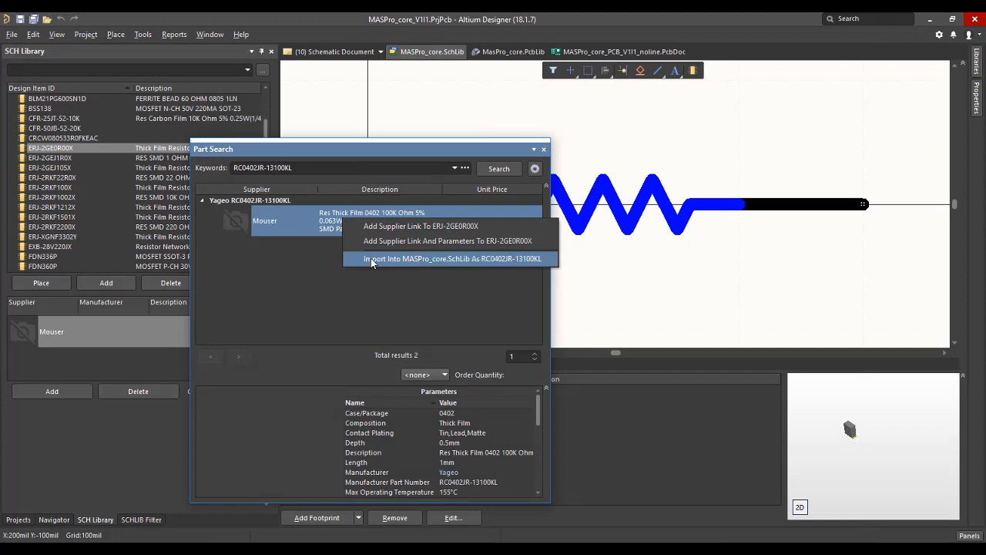
click(410, 258)
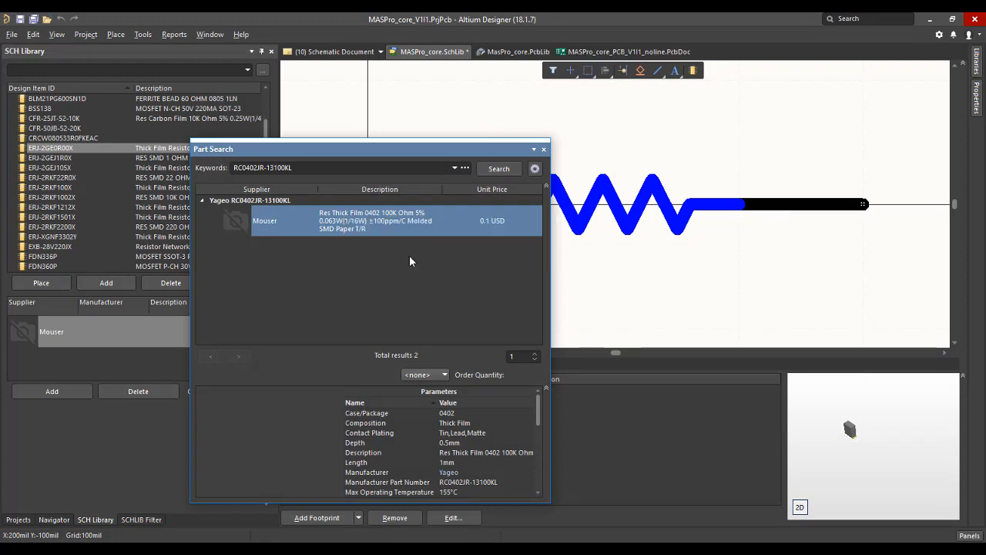
click(544, 149)
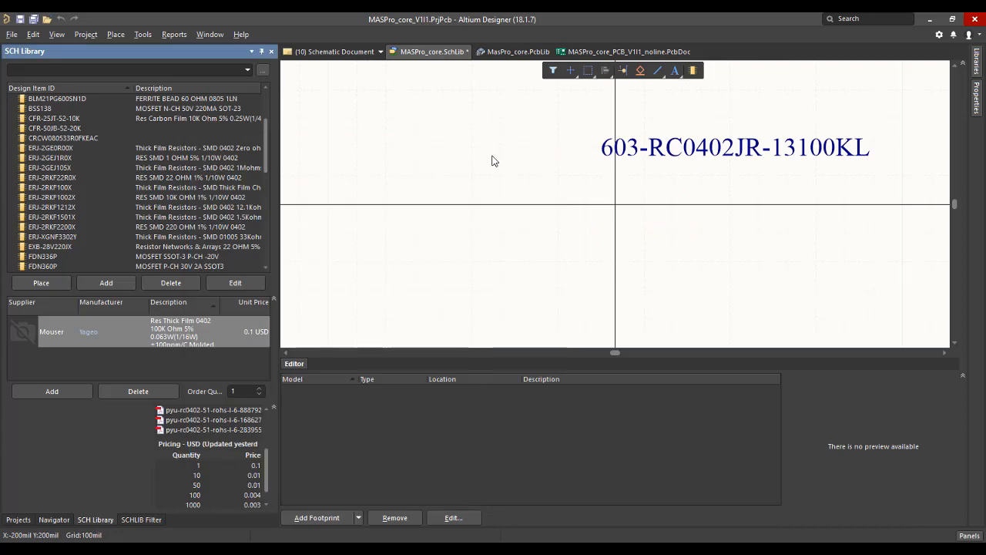
Look through the schematic library's component list for the imported resistor and inspect the supplier link of CRCW080533R0FKEAC.
click(81, 138)
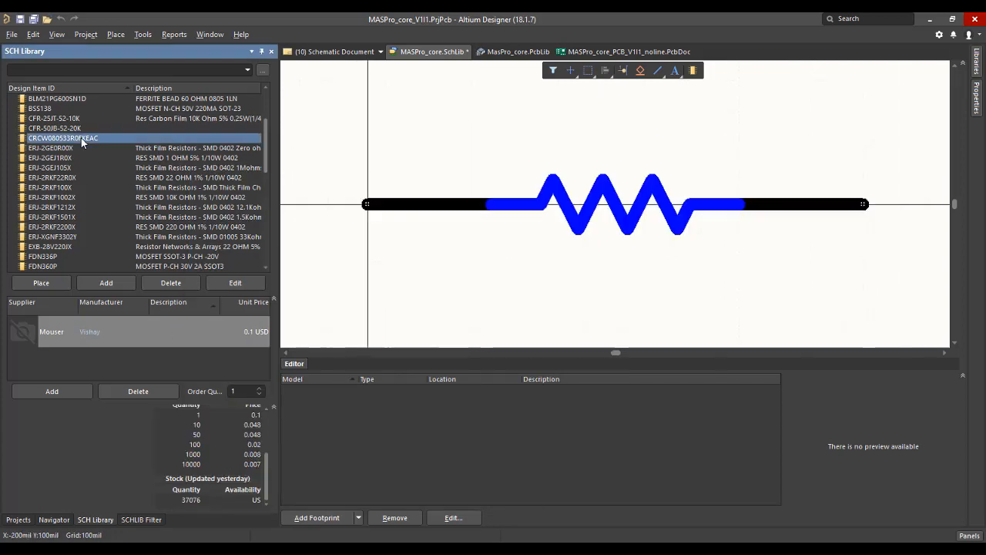
scroll(90, 183, up, 2)
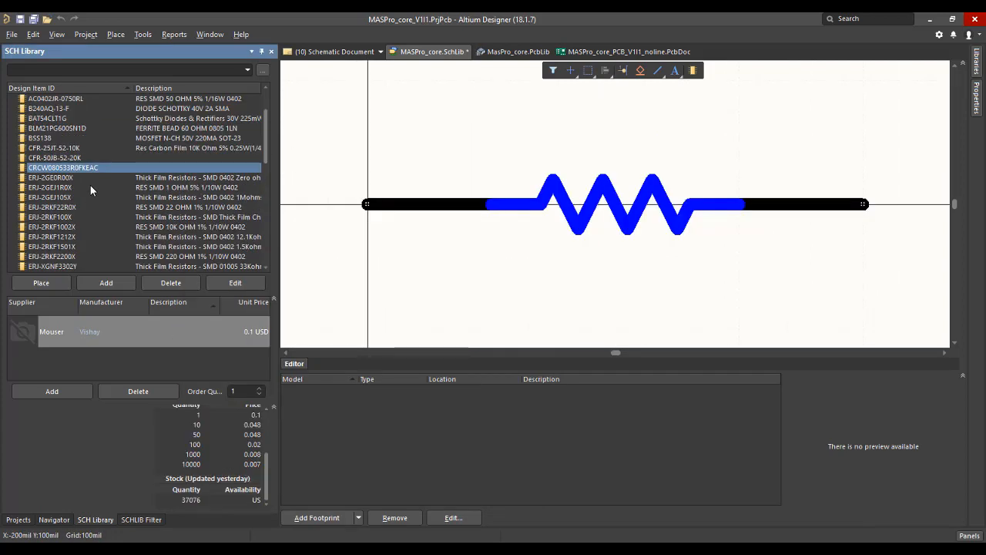
scroll(90, 190, up, 2)
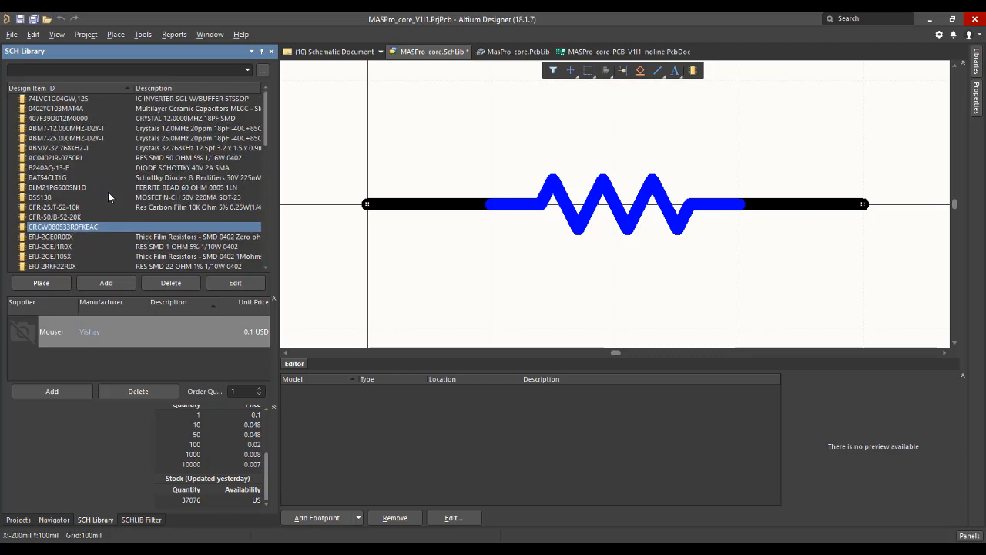
scroll(108, 193, down, 3)
click(141, 336)
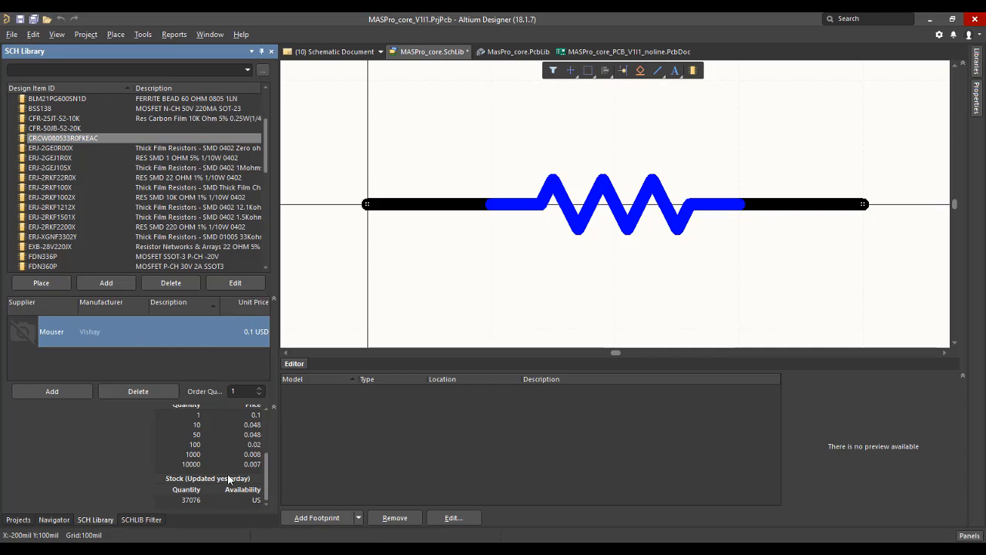
Copy the part number RC0402JR-13100KL again from the Mouser page in the browser and return to Altium Designer.
key(alt+Tab)
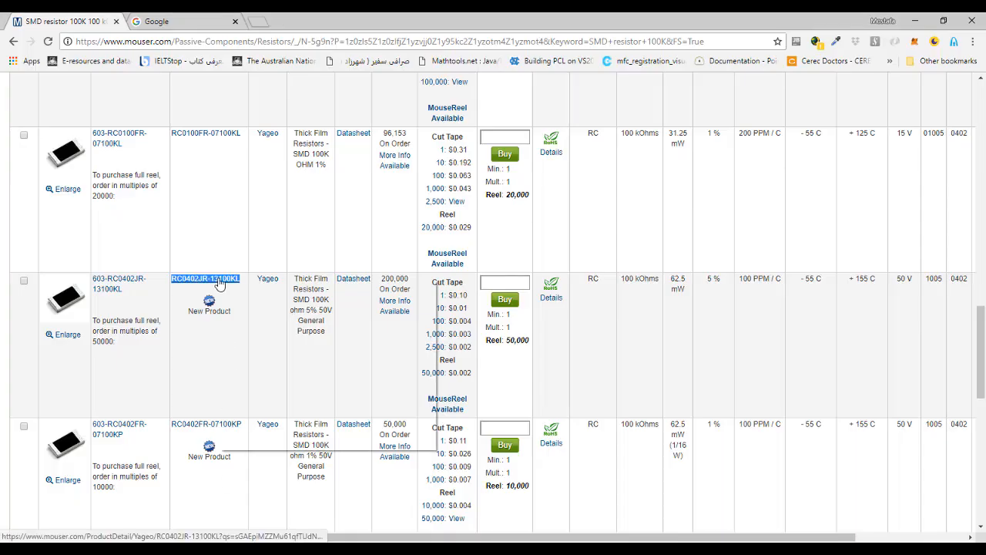
right_click(219, 283)
click(258, 370)
key(alt+Tab)
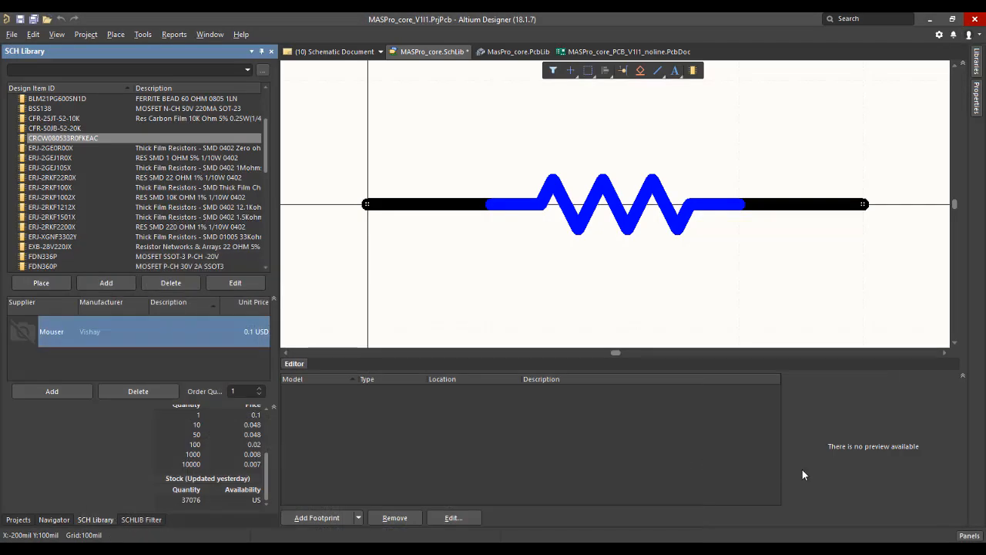
Import the same Mouser search result into MASPro_core.SchLib again as RC0402JR-13100KL (2) and close the part search.
click(968, 535)
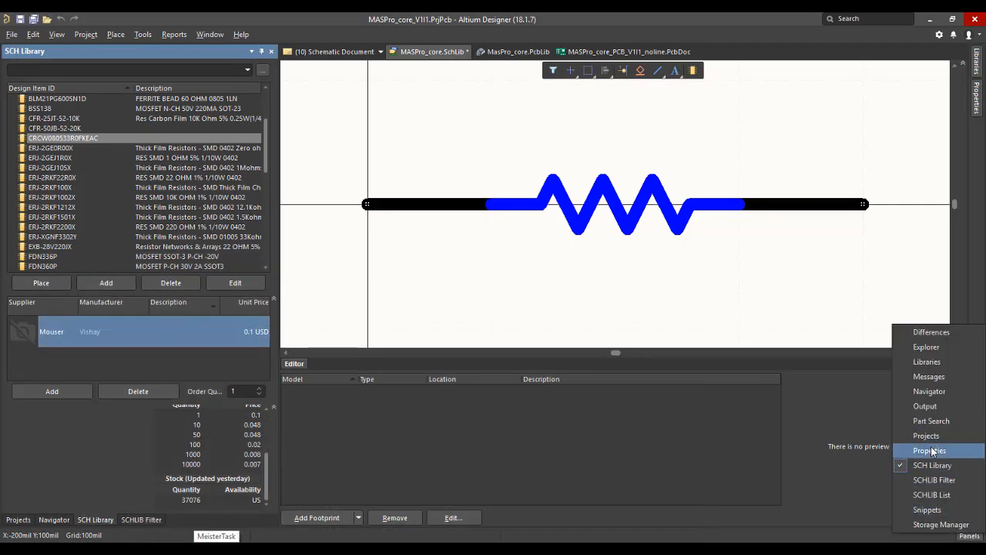
click(931, 421)
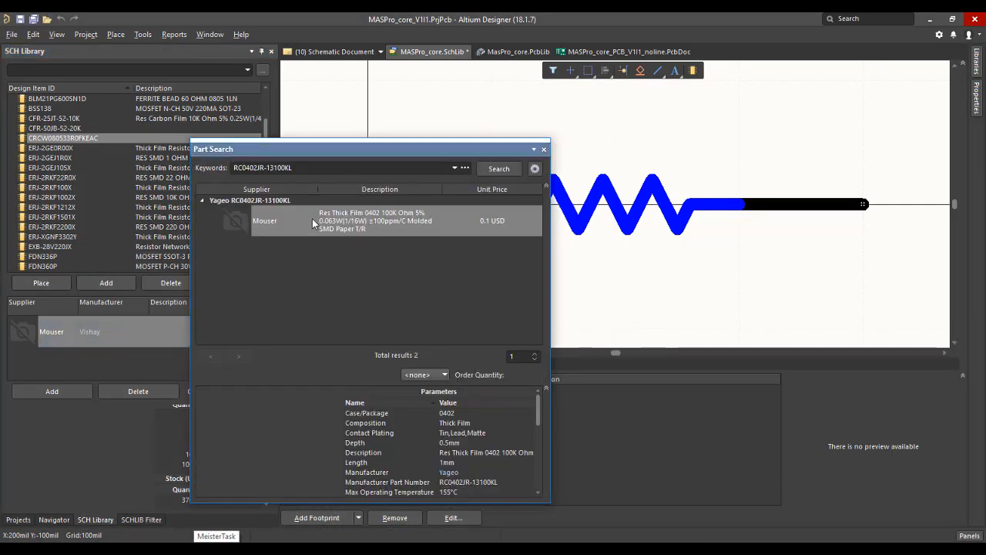
right_click(358, 221)
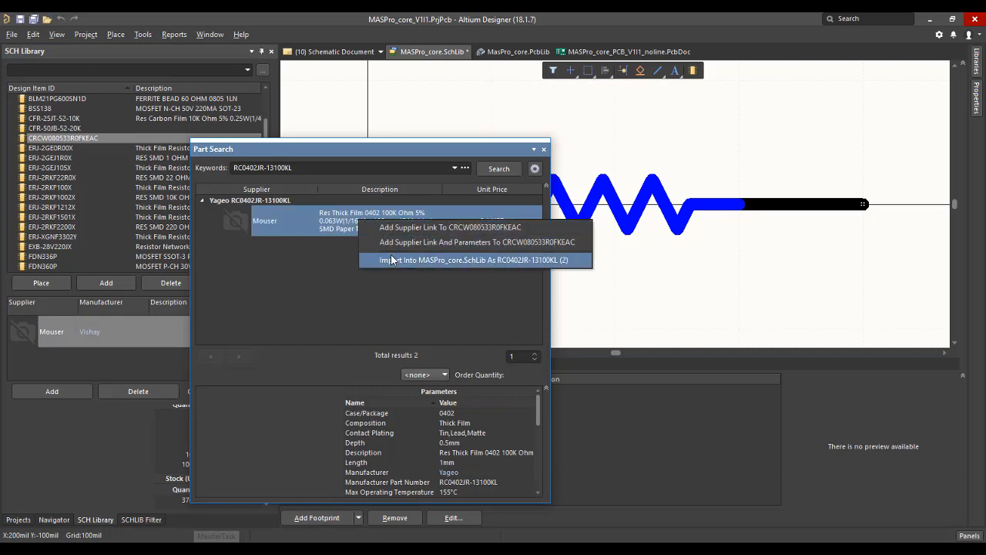
click(390, 257)
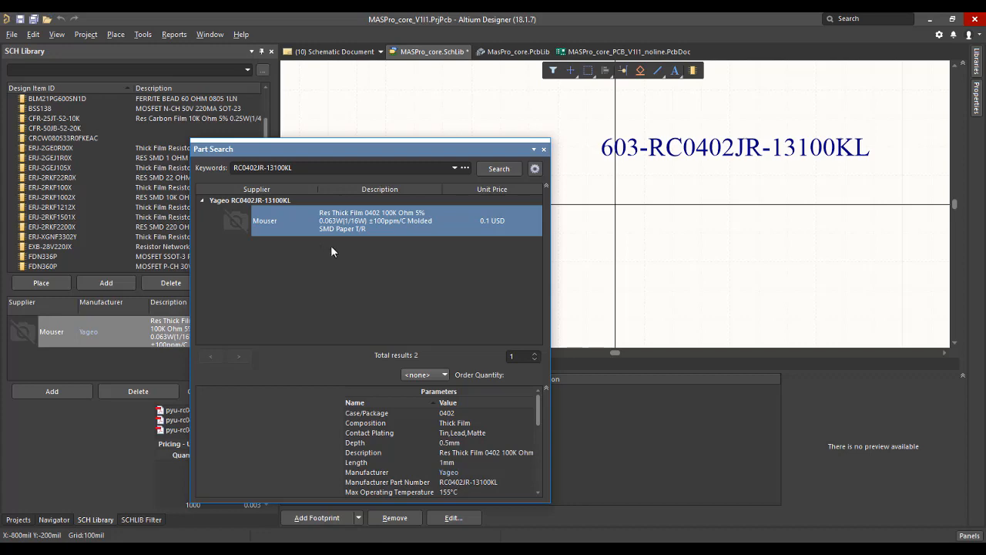
click(543, 151)
Delete the duplicate component RC0402JR-13100KL (2) from the MASPro_core.SchLib library.
scroll(66, 230, down, 10)
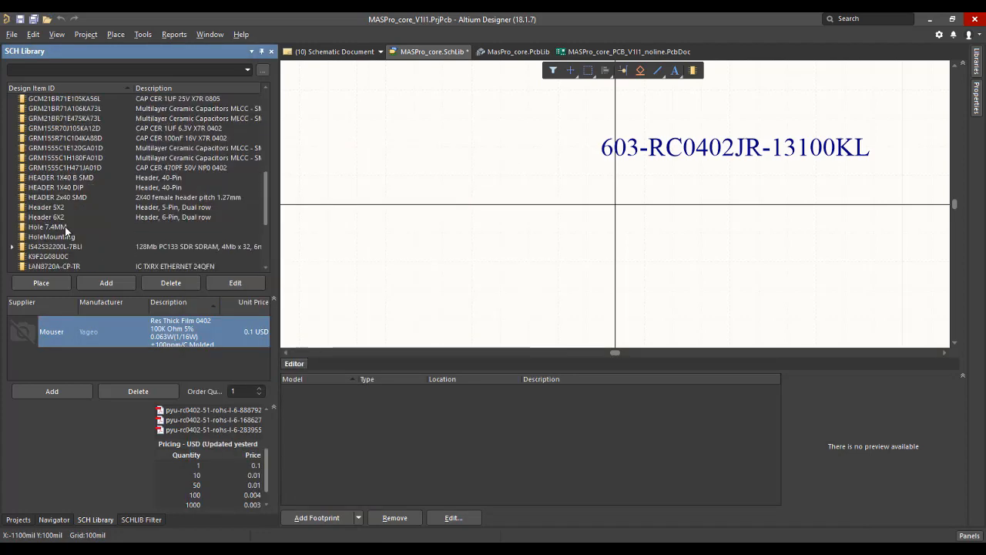
scroll(66, 229, down, 1)
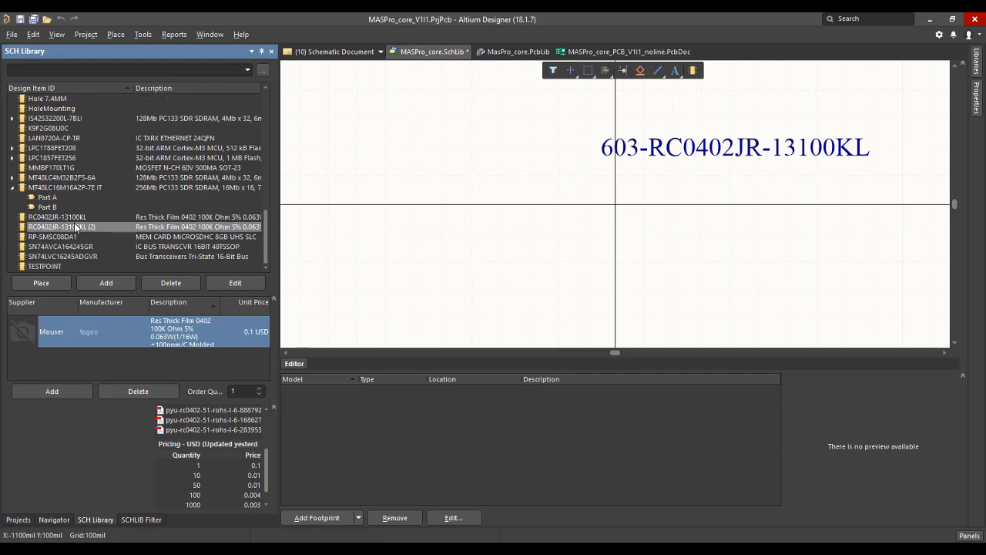
click(69, 227)
right_click(71, 228)
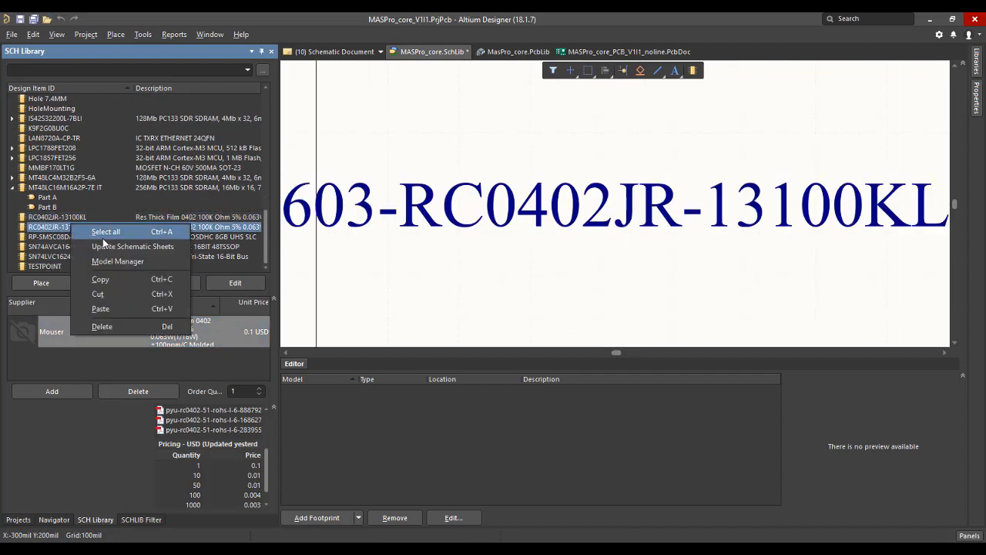
click(120, 326)
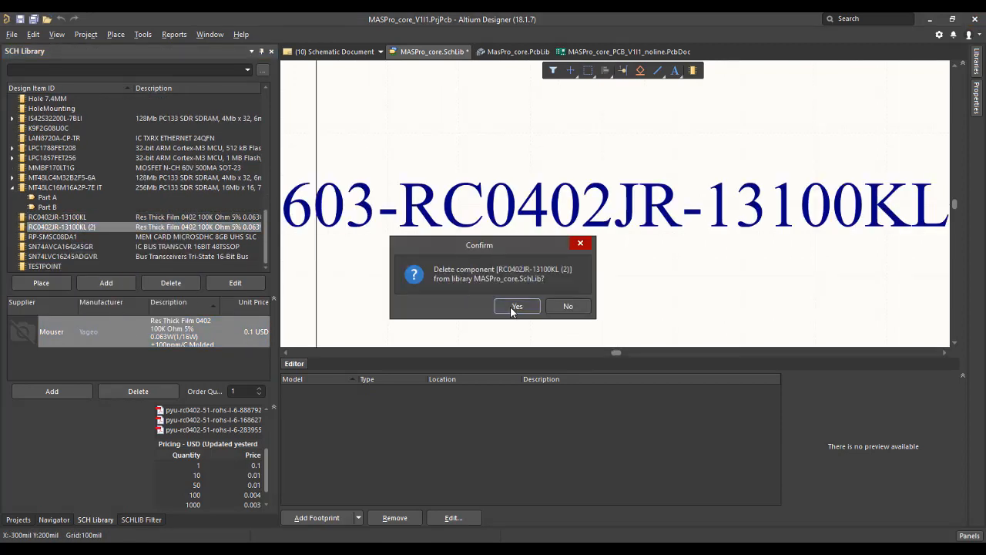
click(535, 306)
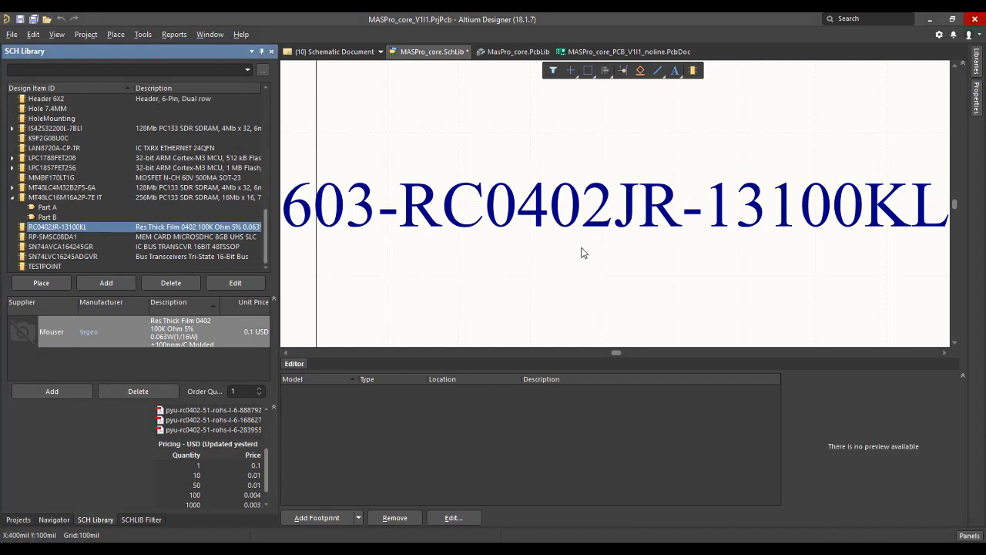
ctrl+scroll(599, 248, down, 1)
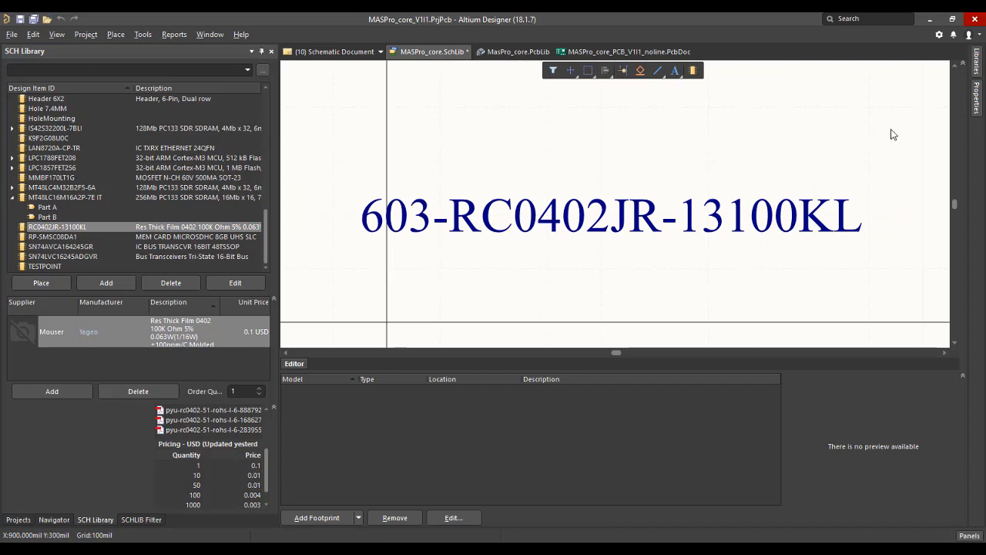
Set the RC0402JR-13100KL component's designator to R? and its comment to 100K 0402, and save the library.
mouse_move(975, 101)
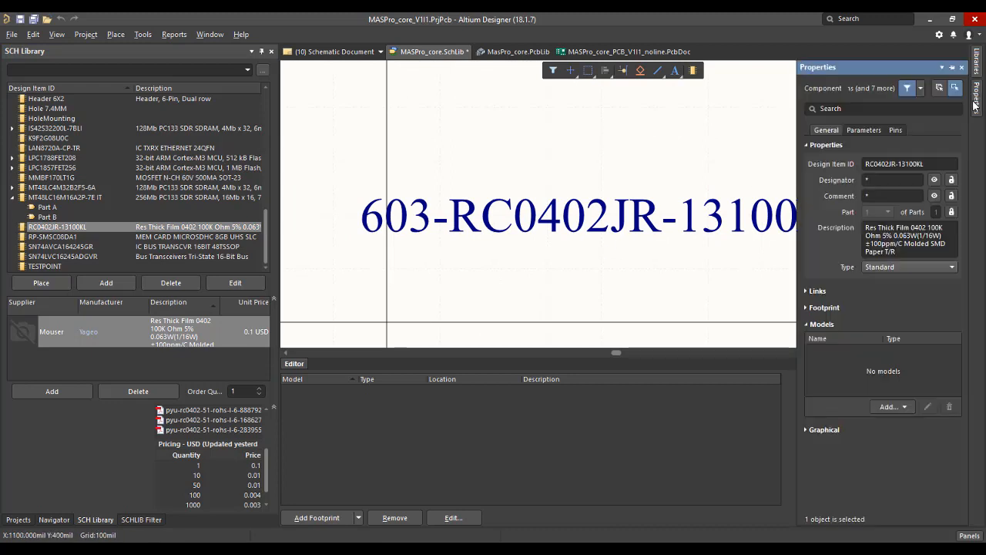
click(891, 177)
text(R?)
click(871, 194)
text(100K)
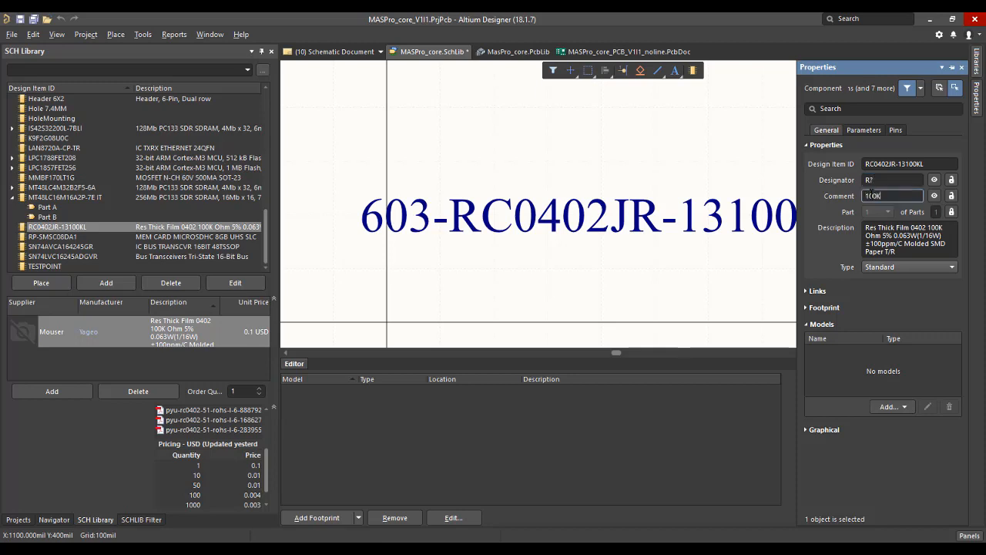
text( 0402)
key(ctrl+s)
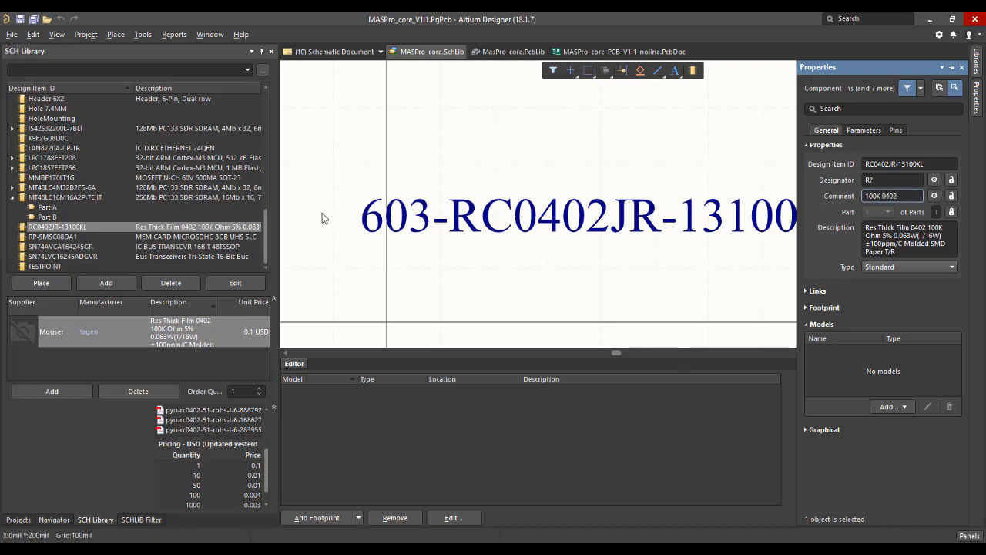
Hide the supplier part number text on the RC0402JR-13100KL symbol and save the library.
click(118, 227)
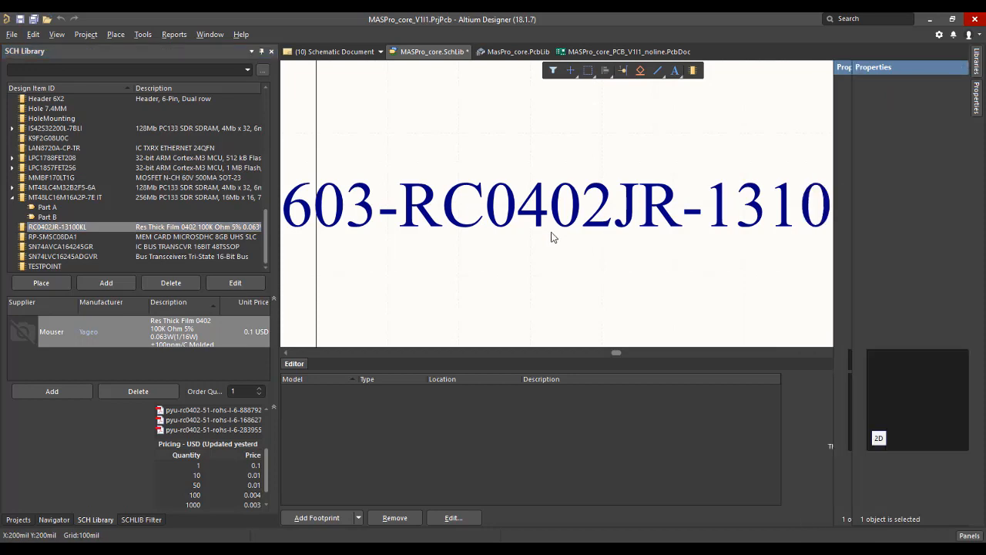
click(570, 205)
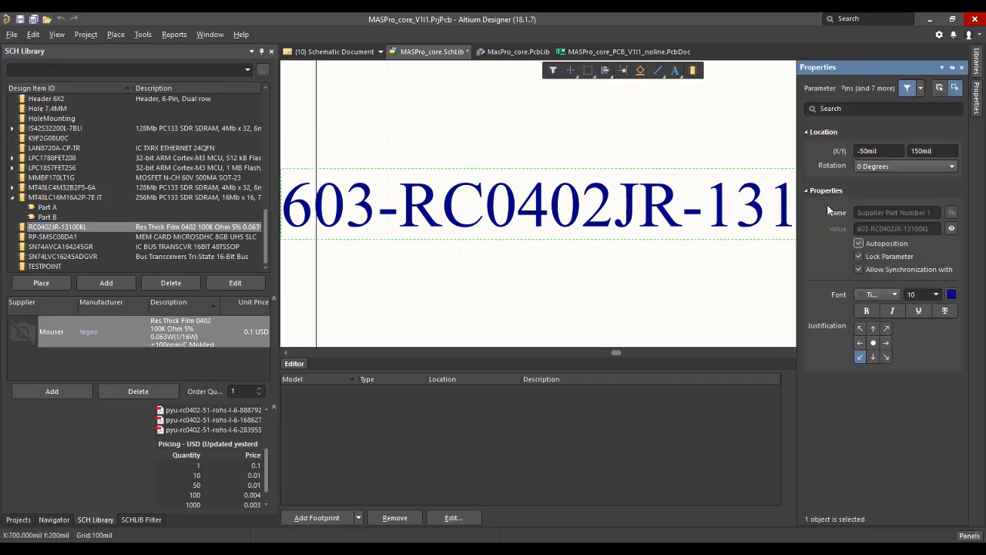
click(951, 229)
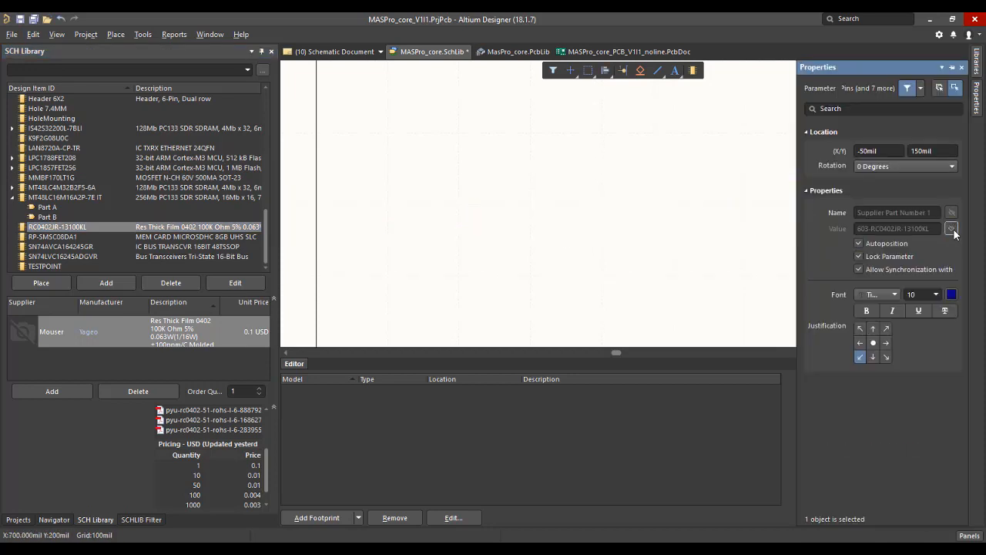
click(114, 227)
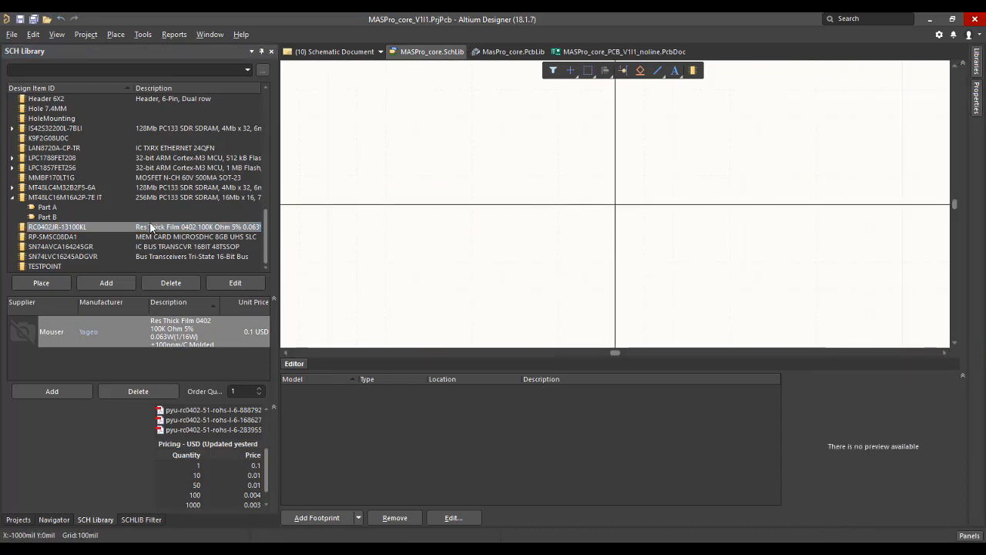
click(34, 20)
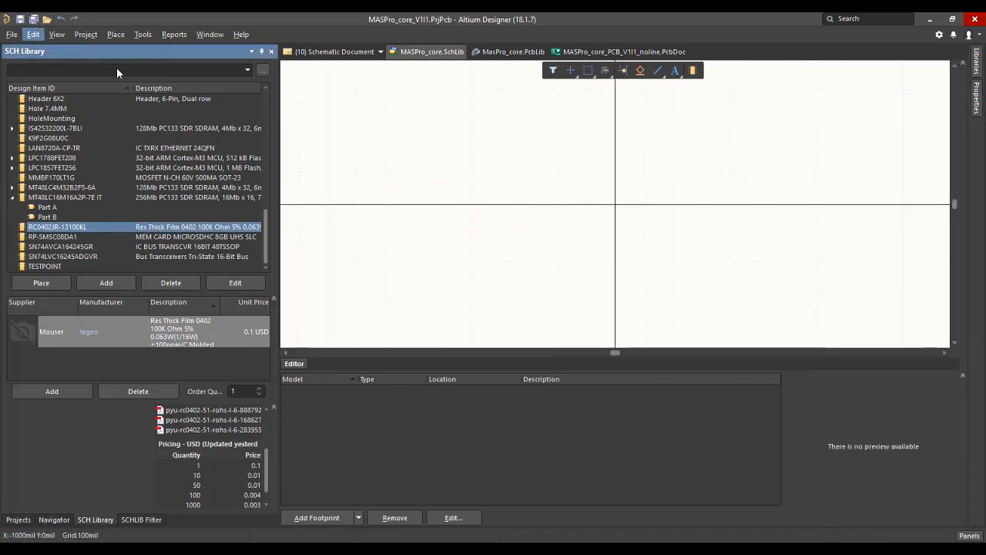
Copy the complete resistor symbol, including both pins, from the ERJ-2RKF1212X library component.
right_drag(768, 201, 645, 191)
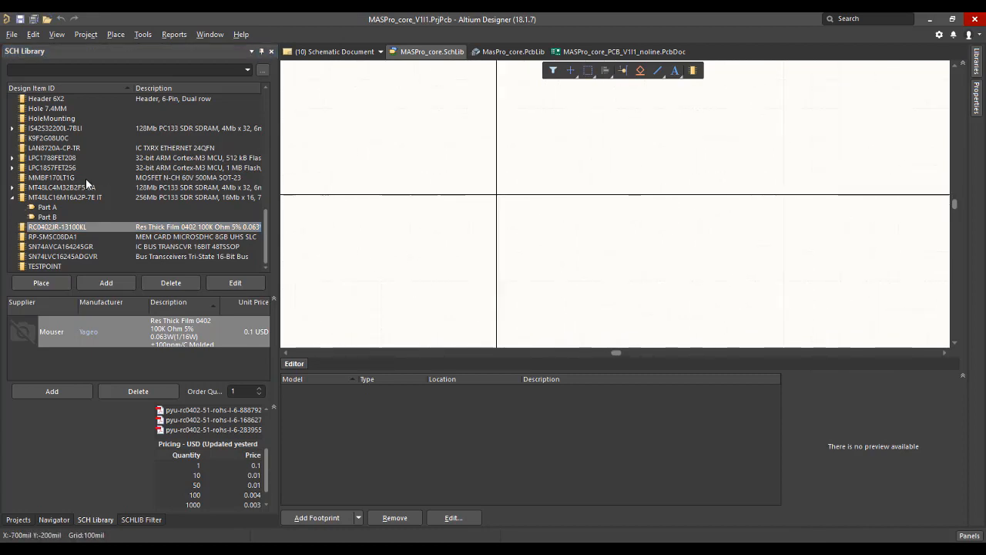
scroll(84, 219, up, 2)
scroll(84, 218, up, 5)
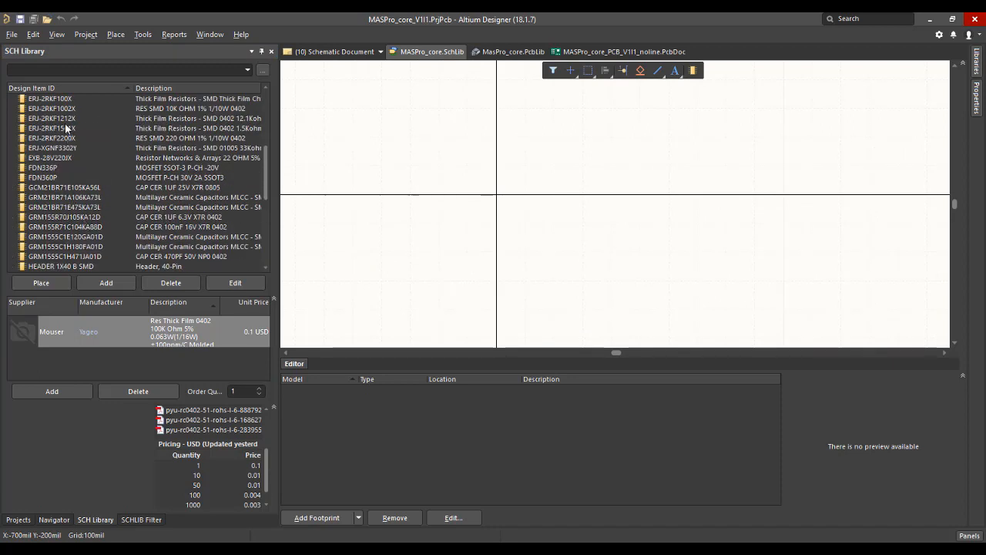
click(64, 121)
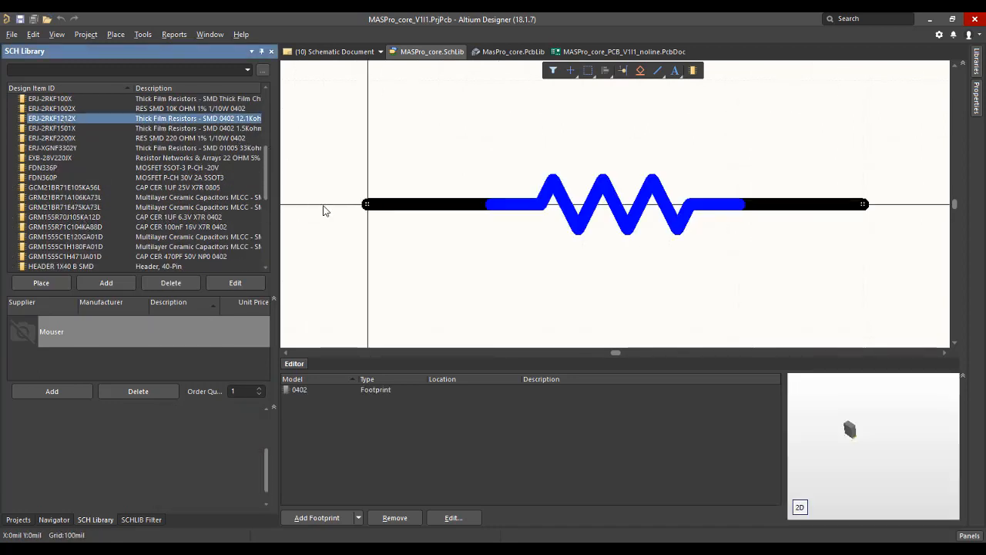
ctrl+scroll(429, 259, down, 1)
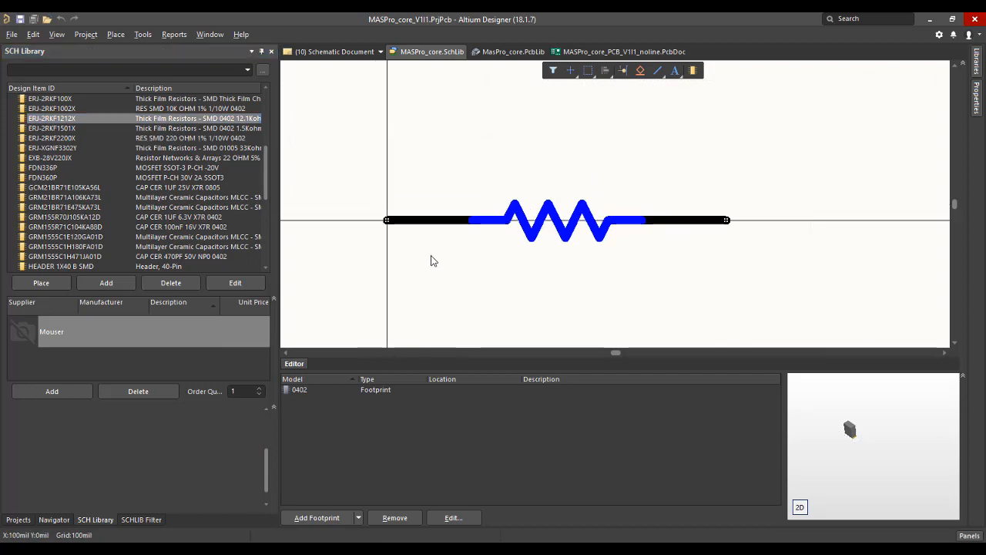
drag(336, 140, 762, 277)
Paste the copied resistor symbol into RC0402JR-13100KL with its first pin at the origin, and save the library.
scroll(97, 189, down, 4)
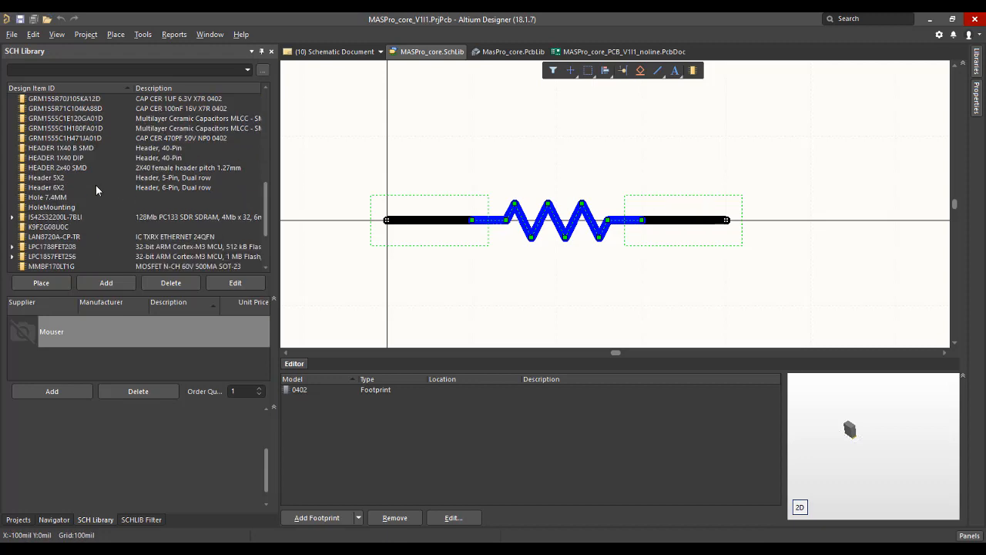
scroll(96, 189, down, 3)
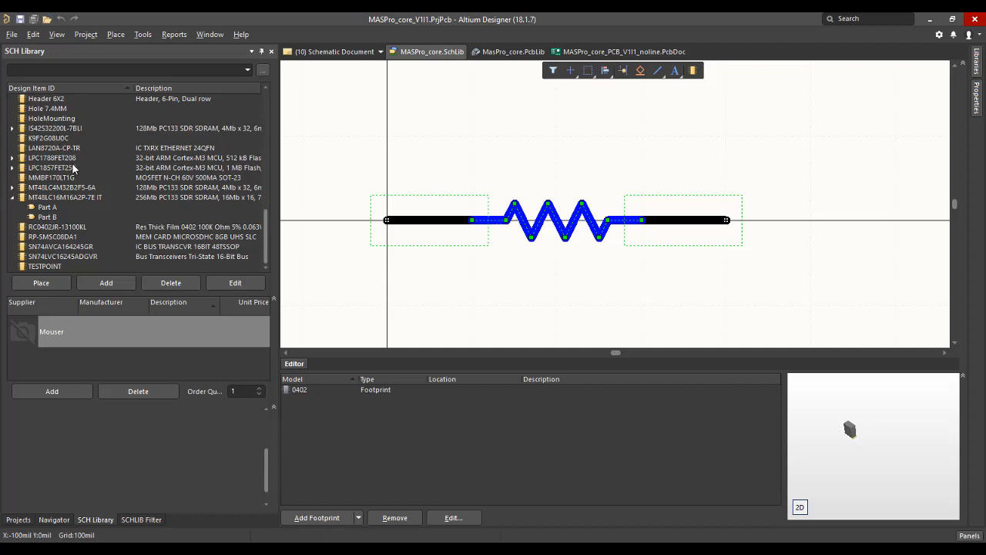
click(66, 228)
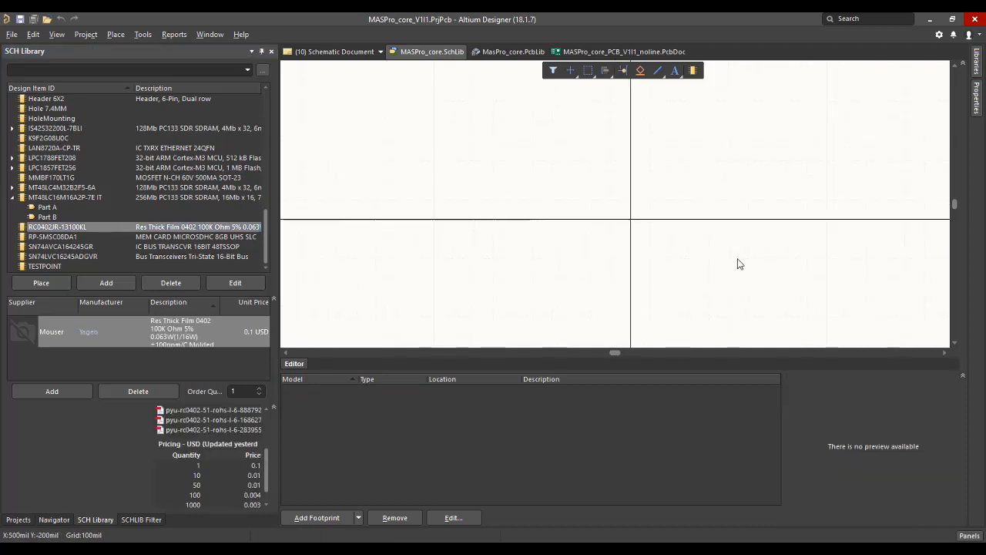
right_drag(738, 265, 654, 234)
click(629, 185)
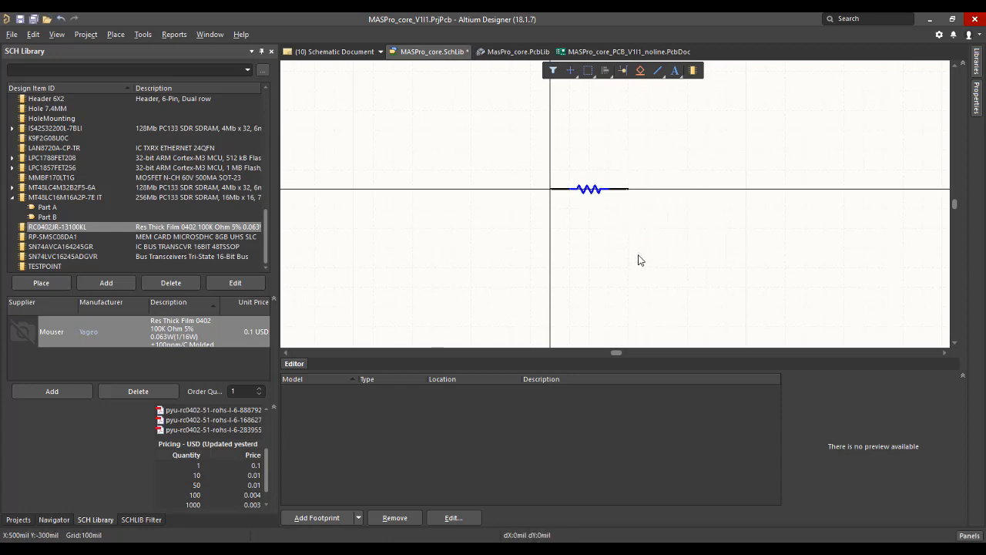
key(ctrl+s)
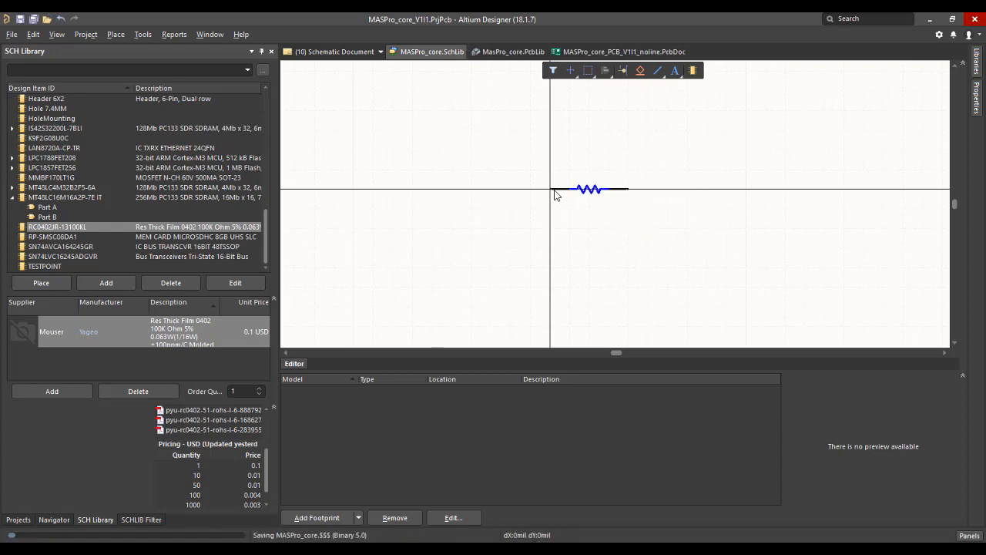
Inspect the properties of both pins on the pasted resistor symbol, then check the component's general properties.
double_click(555, 189)
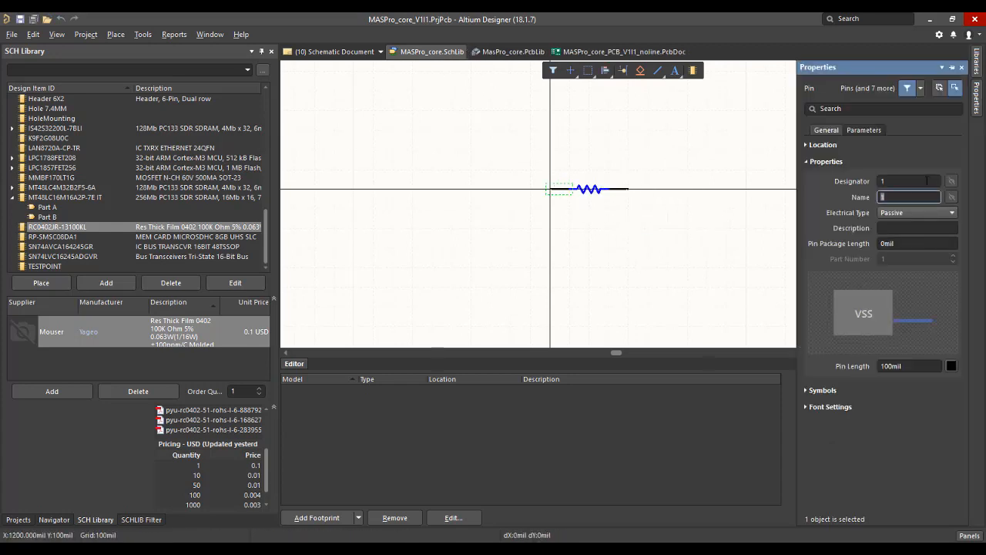
click(625, 189)
click(715, 238)
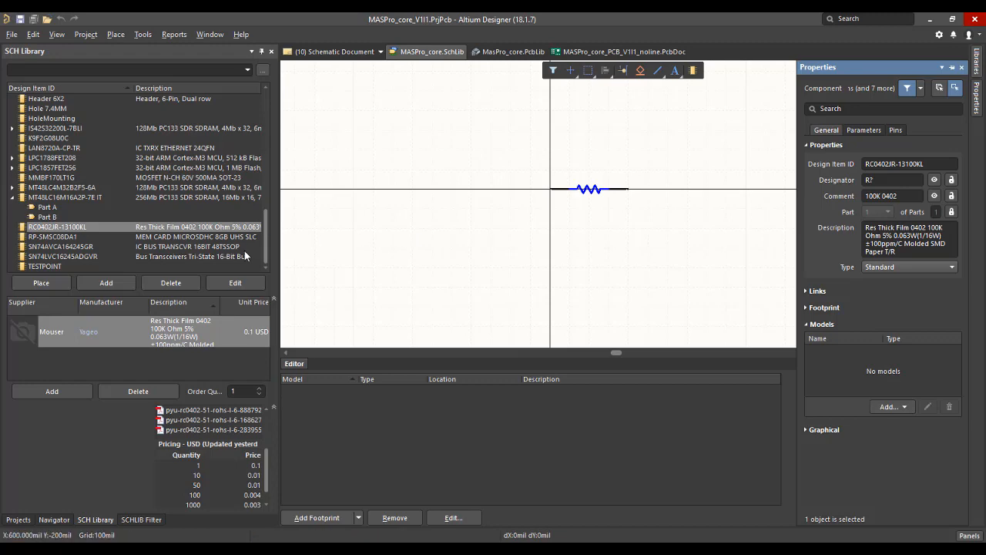
On the [05] - CPU PWR.SchDoc sheet, place the resistor found with the library filter *100K in the free area beside U1.
click(22, 520)
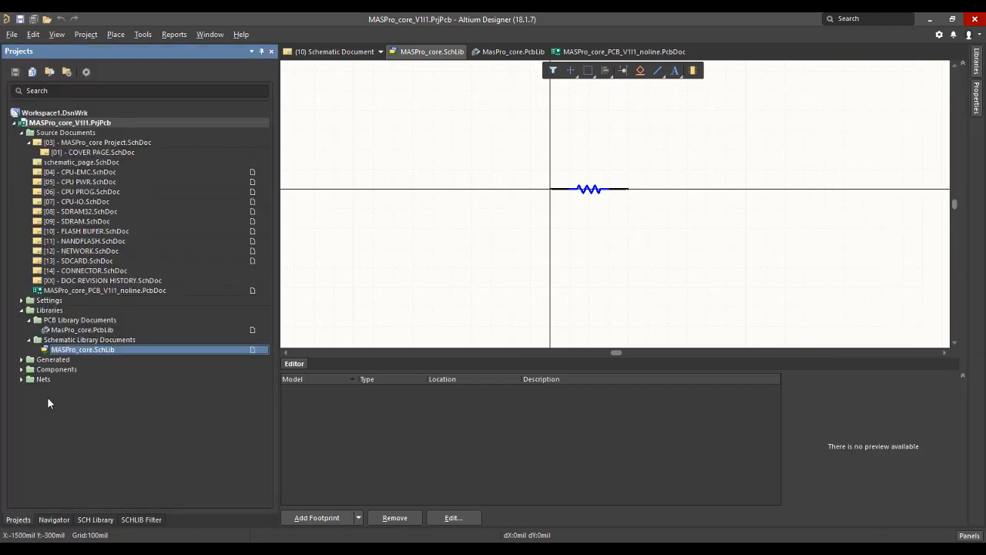
double_click(79, 182)
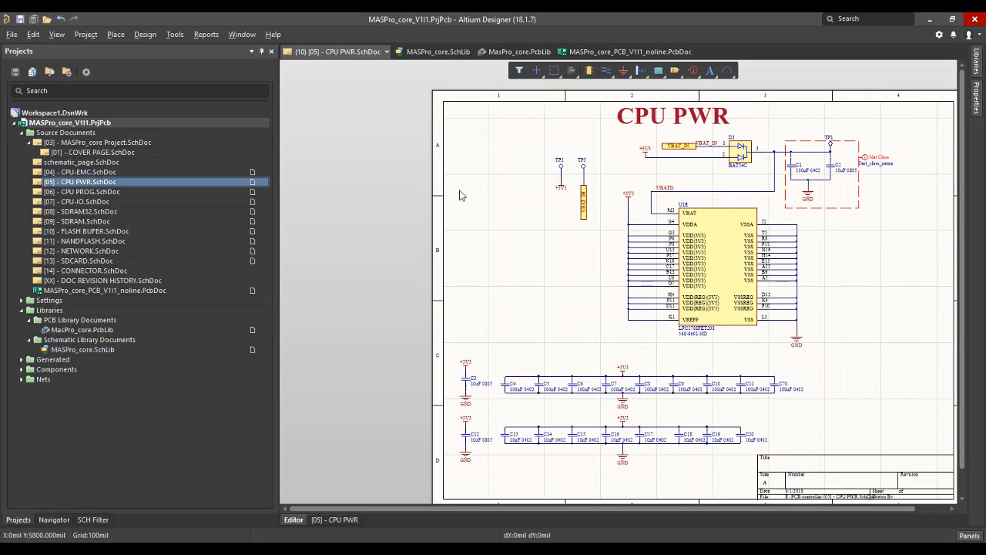
click(977, 60)
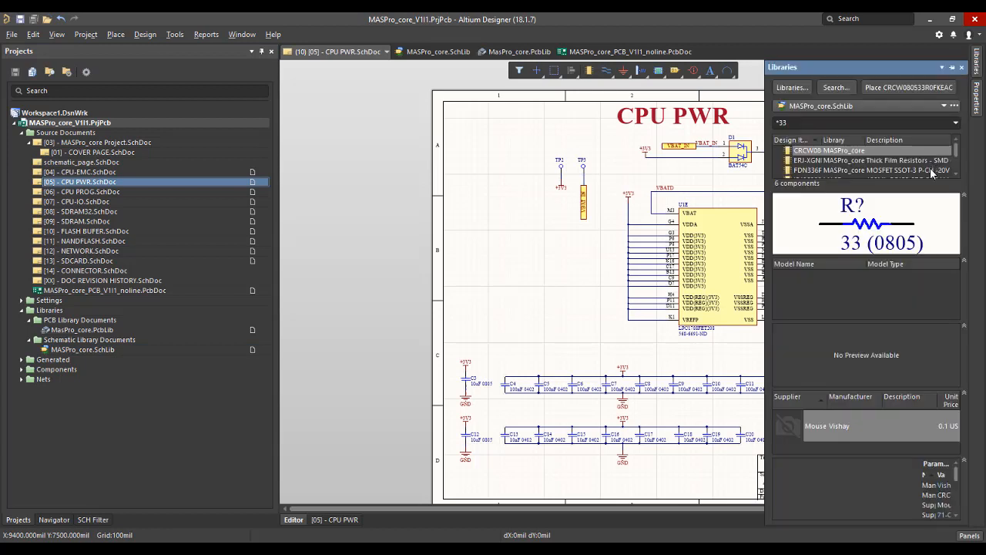
text(*33)
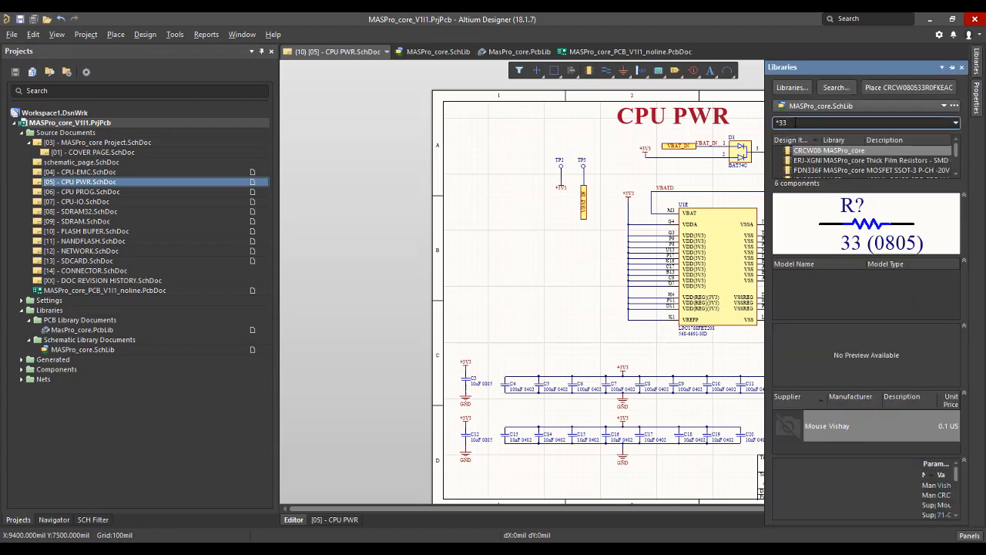
text(00)
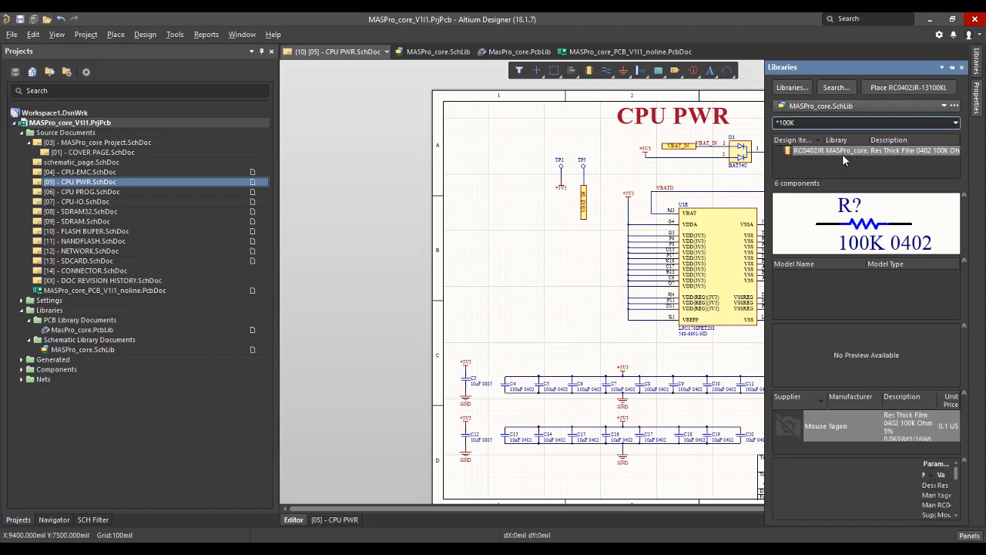
drag(842, 154, 523, 269)
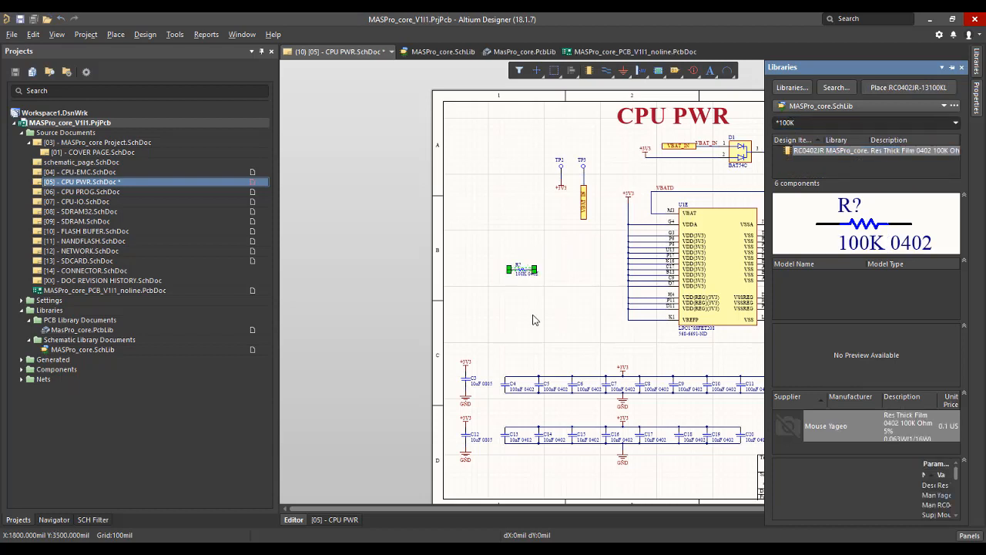
ctrl+scroll(534, 320, up, 2)
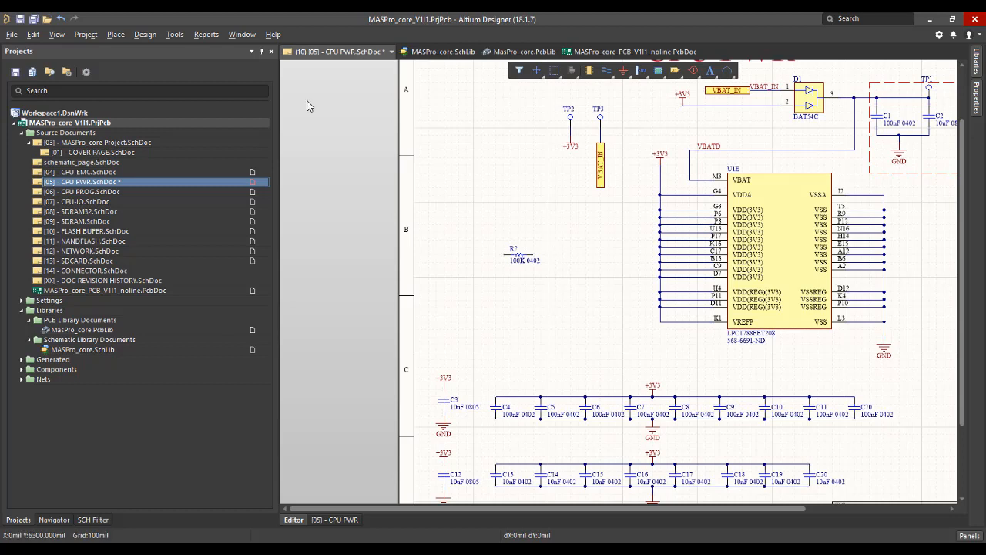
Update the schematic annotation change list for only the [05] - CPU PWR.SchDoc sheet to number the new resistor.
click(175, 34)
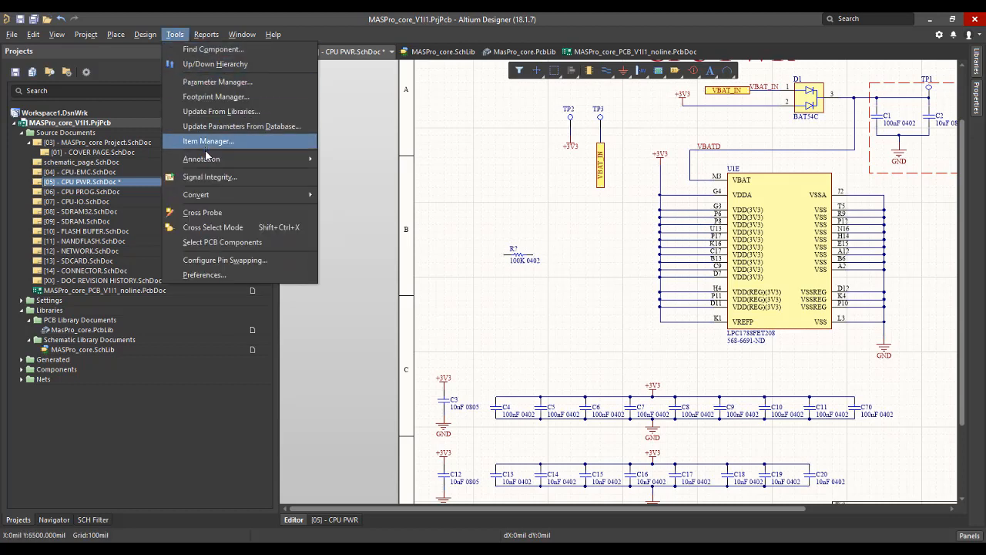
mouse_move(245, 164)
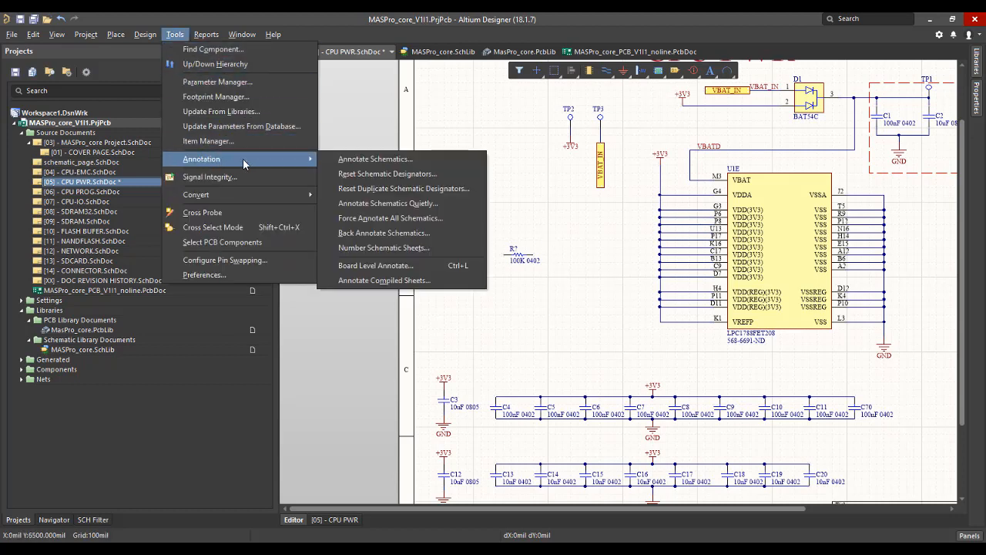
click(357, 159)
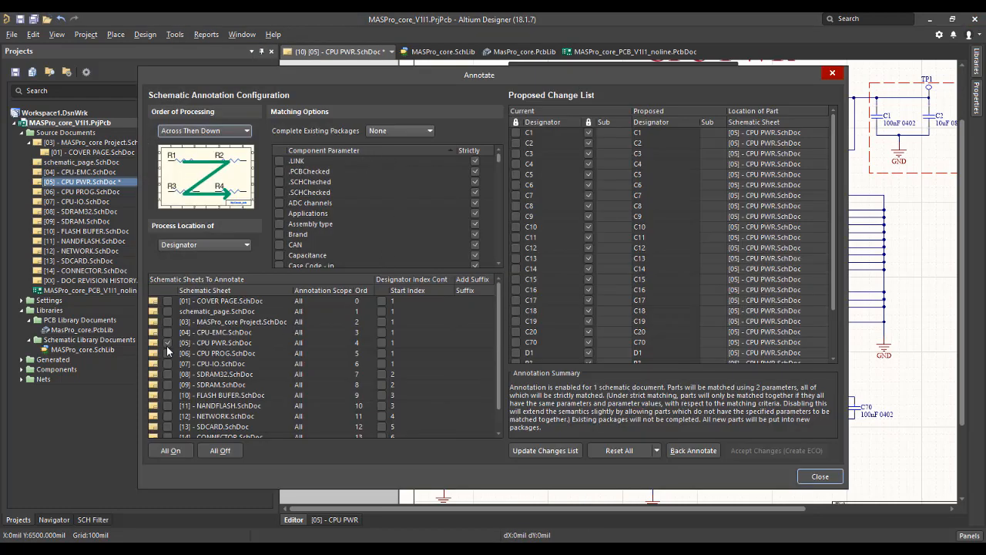
click(168, 342)
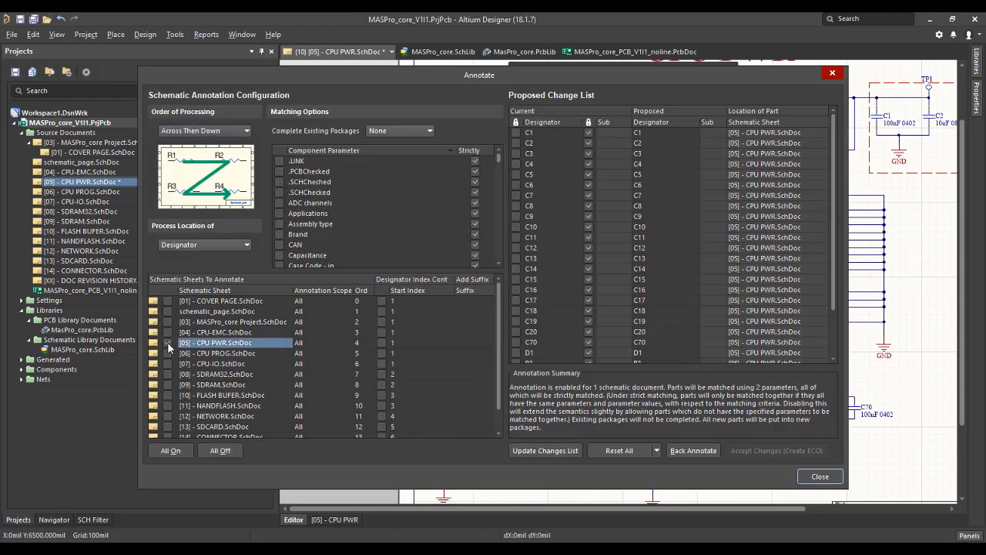
scroll(608, 219, down, 2)
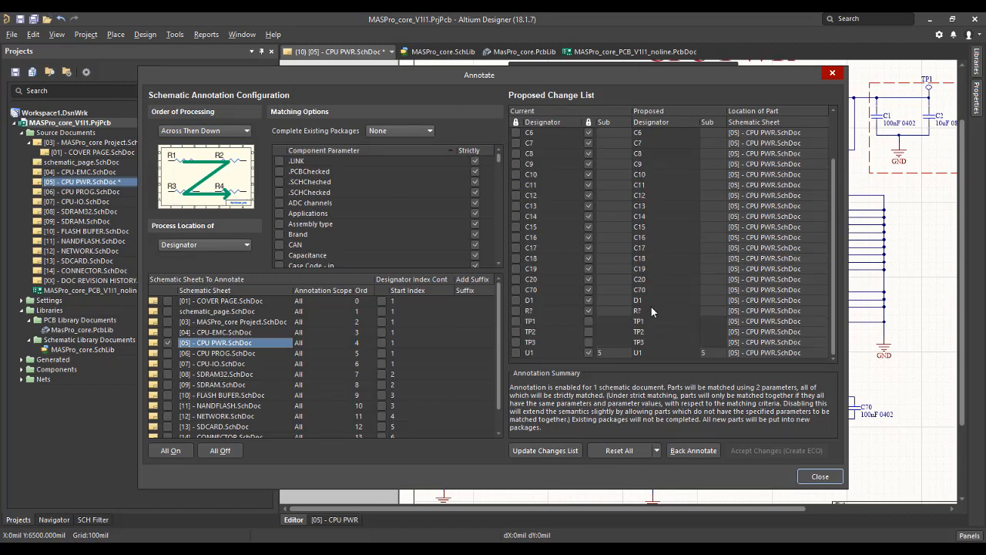
click(553, 452)
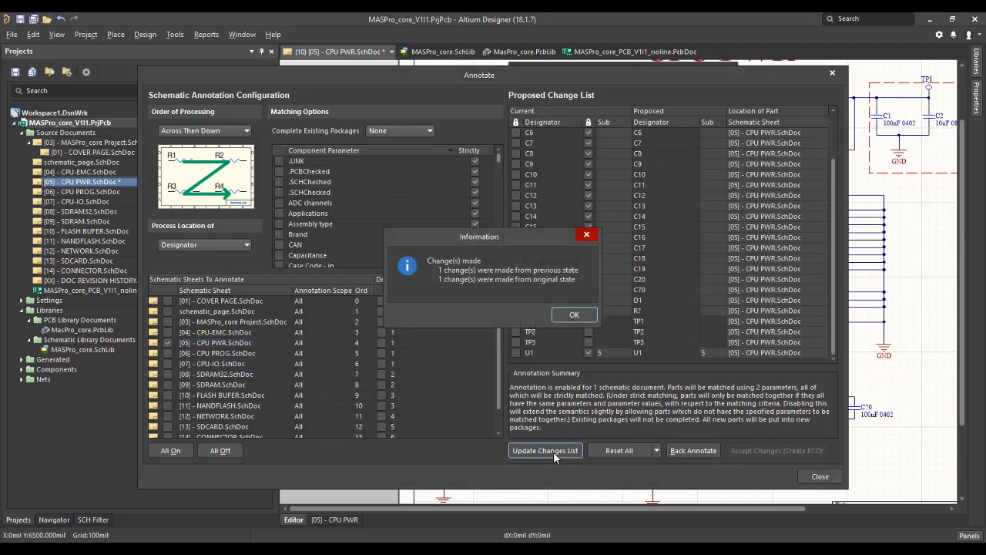
click(577, 316)
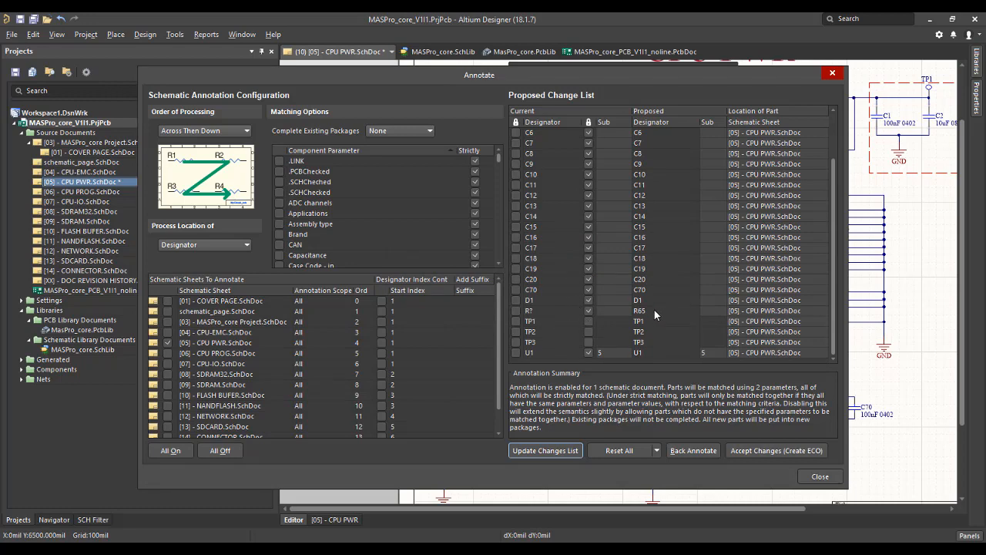
Accept the proposed annotation as an engineering change order, validate and execute it, and close the order.
click(774, 451)
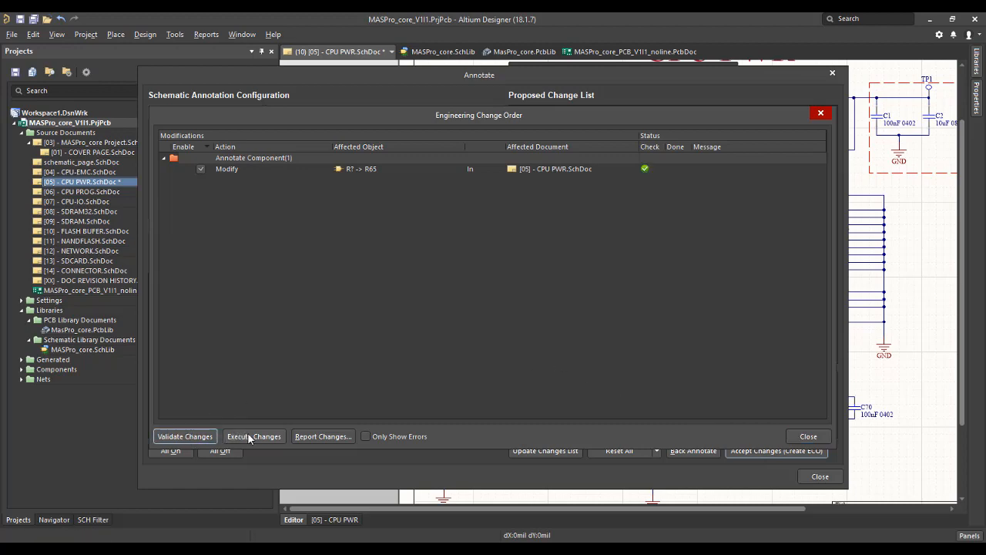
click(245, 436)
click(808, 436)
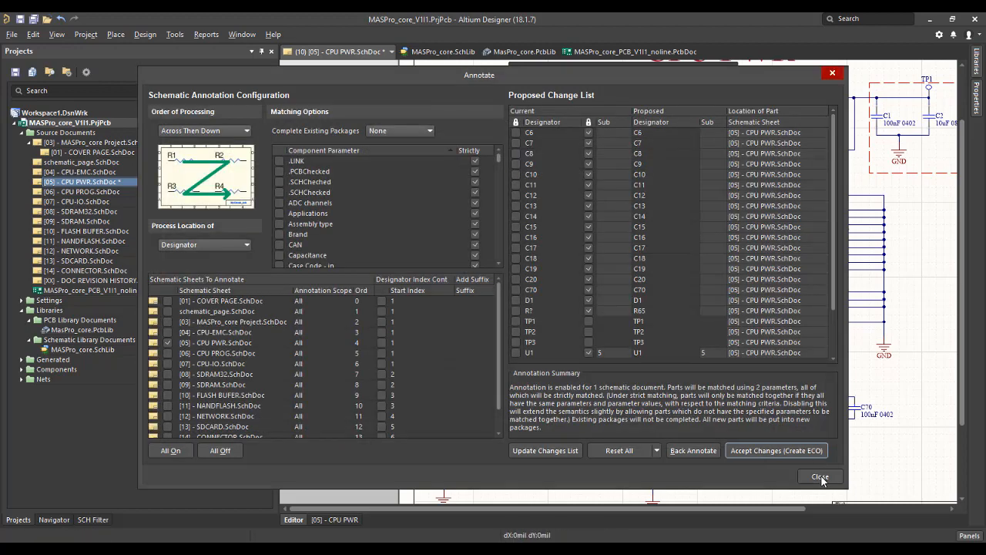
Close the schematic annotation settings.
click(820, 476)
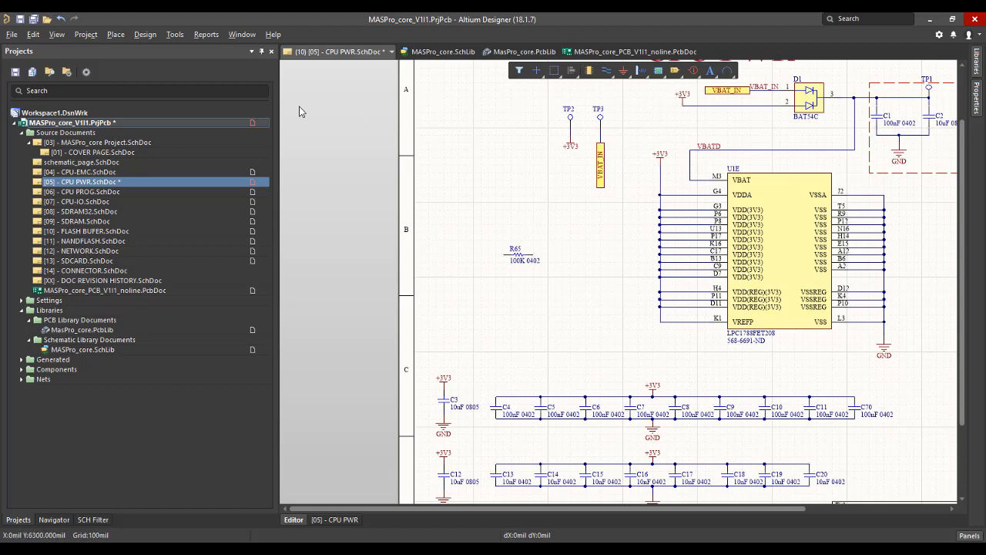
Try to update the PCB document from the schematic by validating and executing an engineering change order, and look over the board for R65.
click(176, 36)
mouse_move(145, 34)
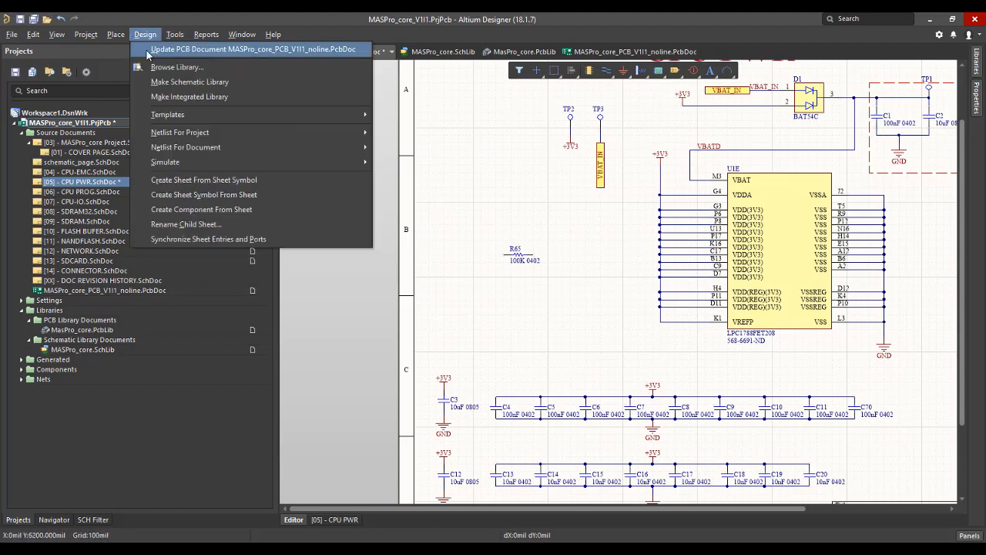
click(231, 49)
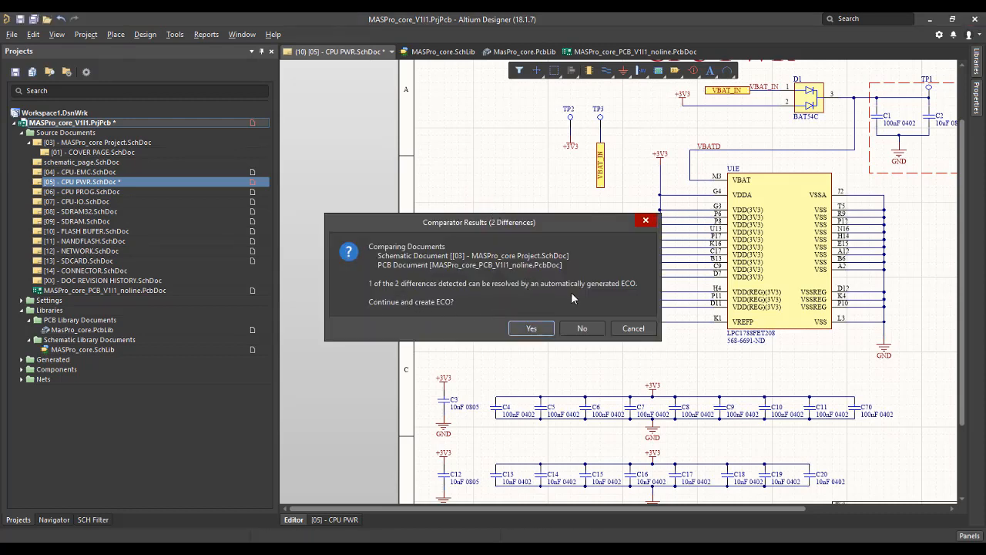
click(549, 330)
click(253, 170)
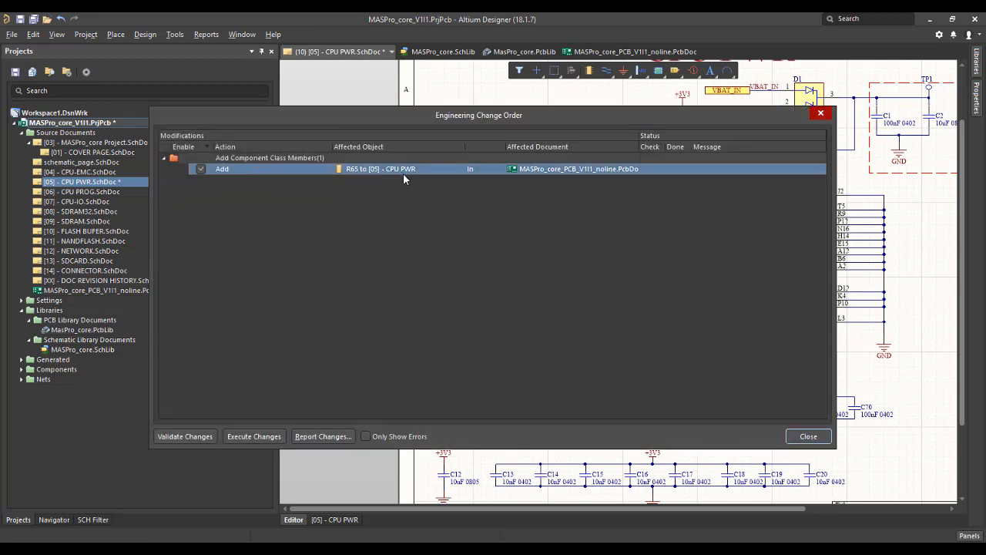
click(189, 437)
click(254, 436)
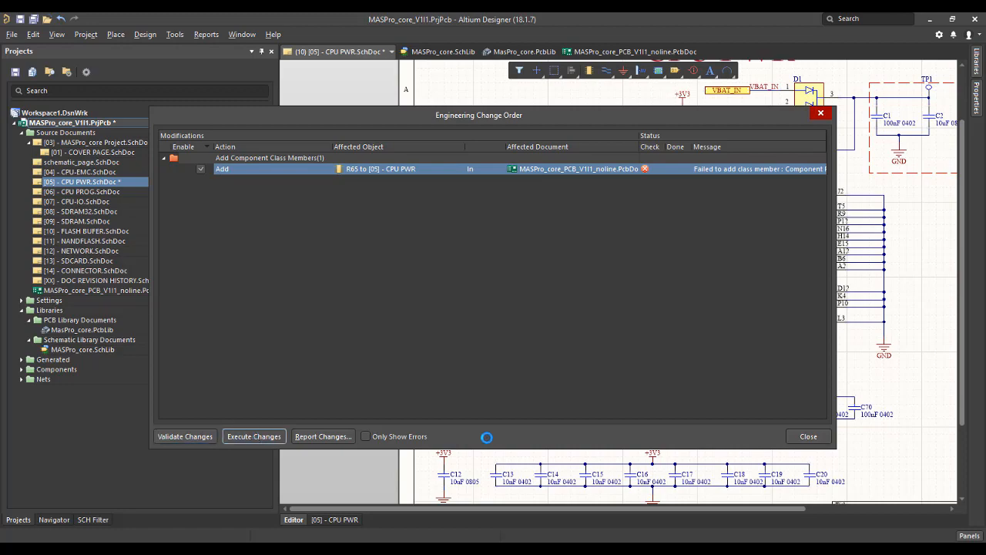
click(808, 437)
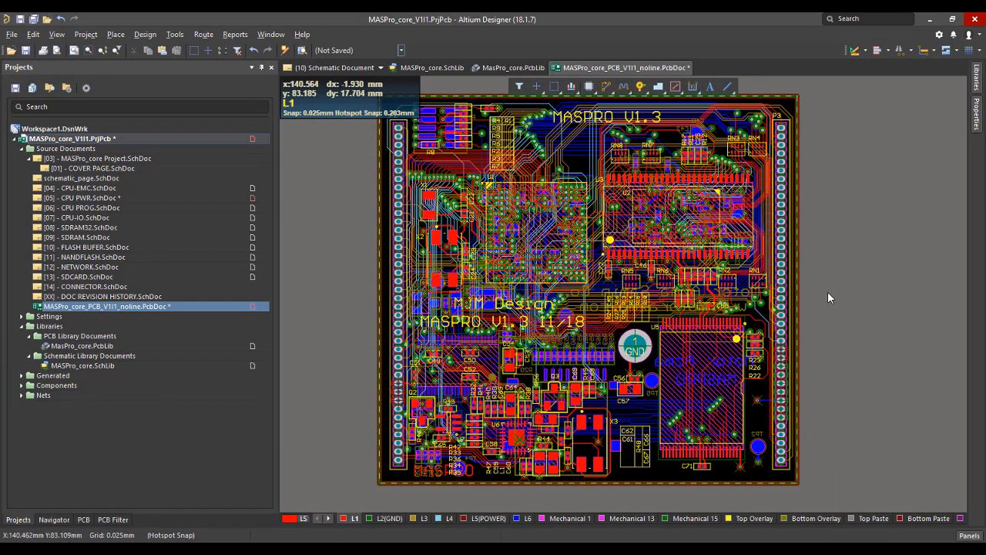
ctrl+scroll(827, 292, down, 3)
ctrl+scroll(830, 347, up, 5)
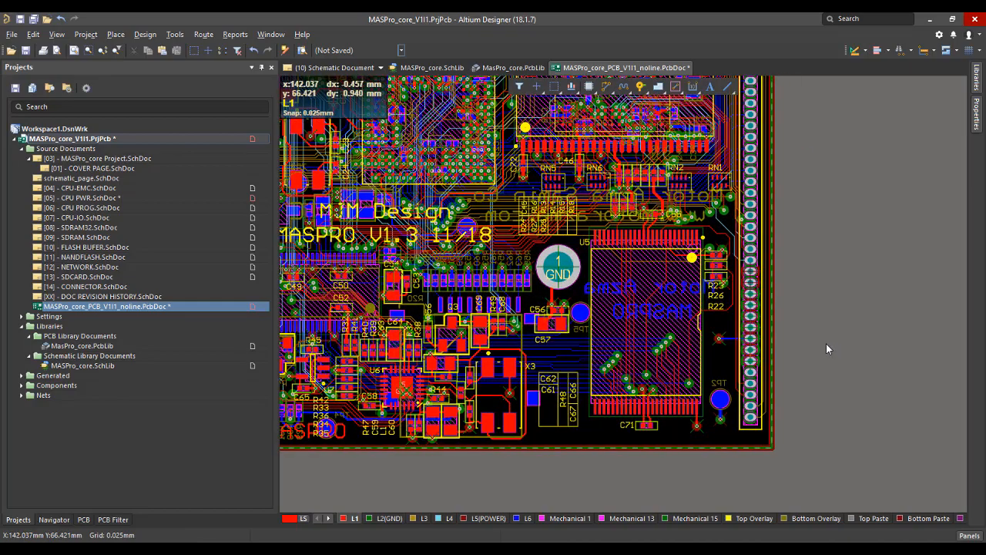
ctrl+scroll(823, 341, down, 1)
right_drag(826, 286, 832, 355)
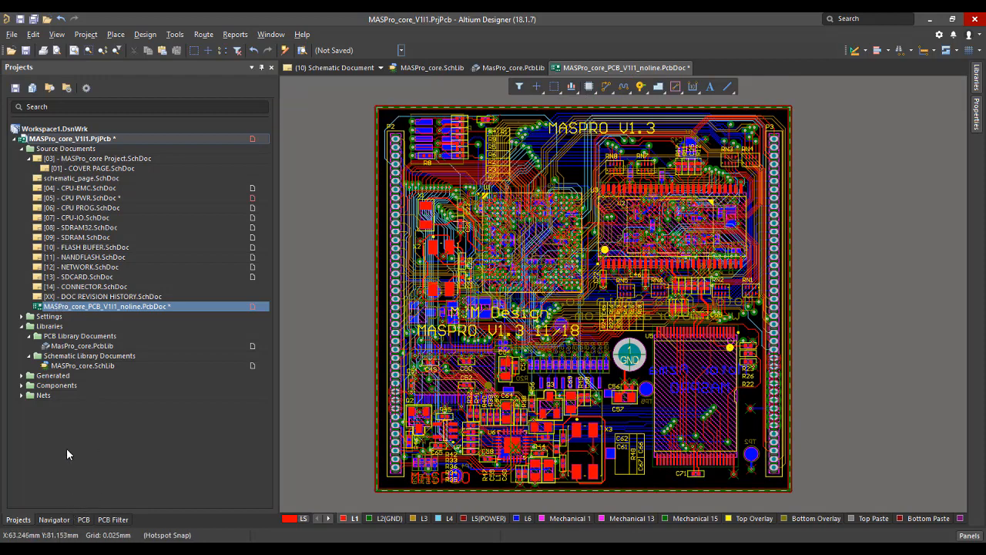
In MASPro_core.SchLib, add the 0402 footprint from MasPro_core.PcbLib to the resistor symbol and save all documents.
click(77, 365)
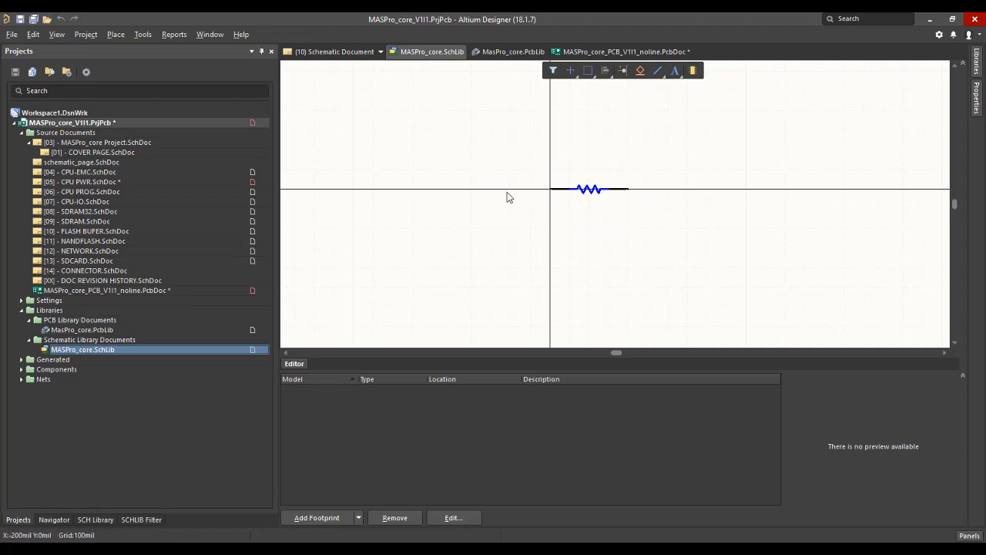
click(317, 518)
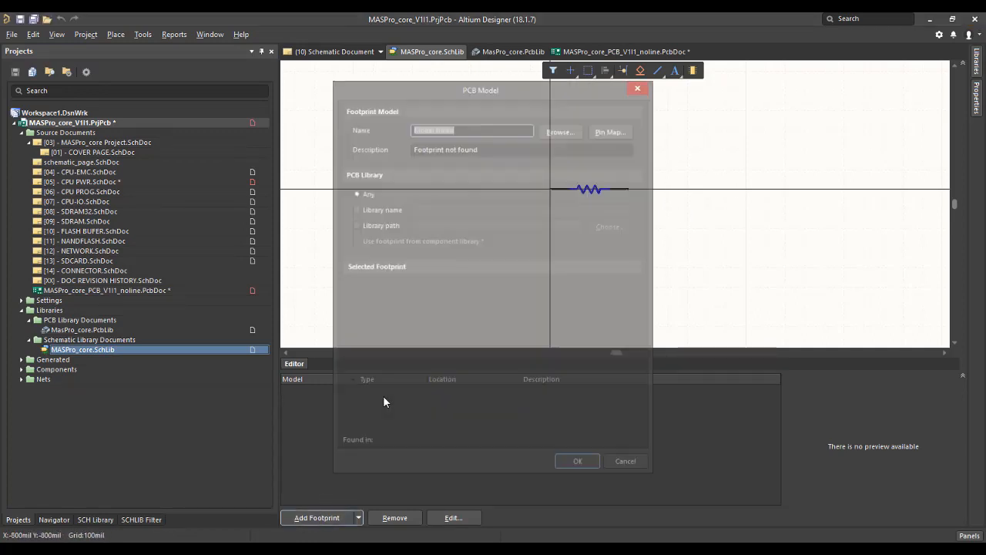
click(562, 129)
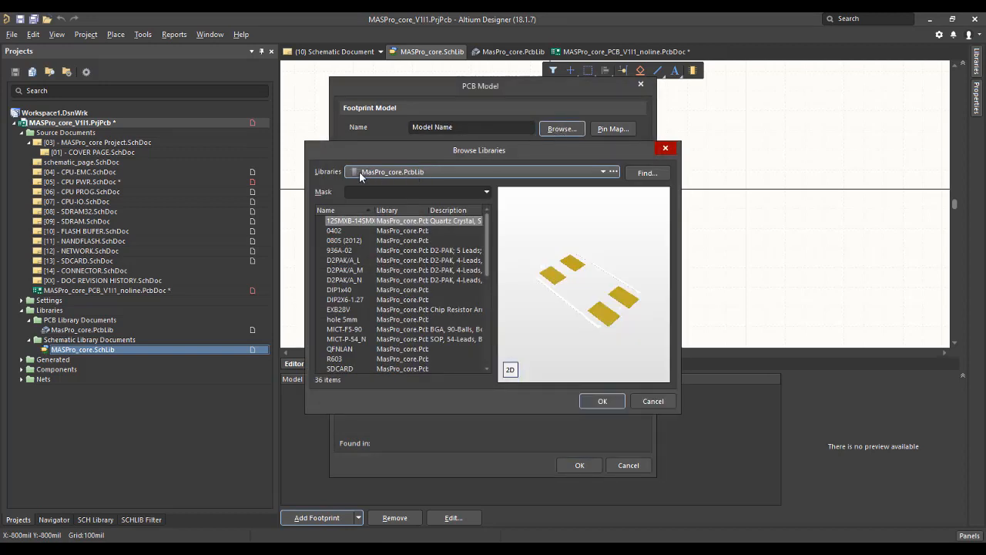
click(386, 230)
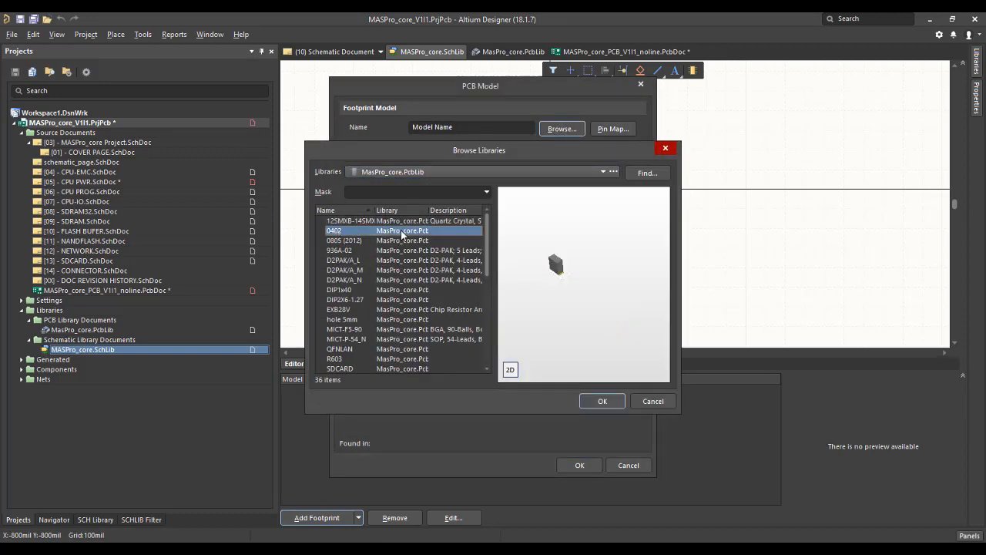
click(604, 401)
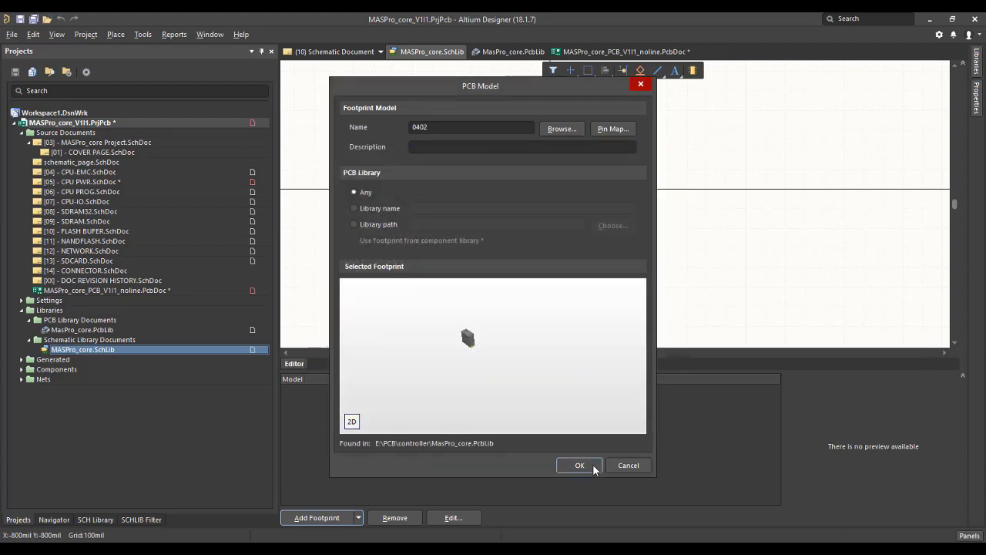
click(591, 465)
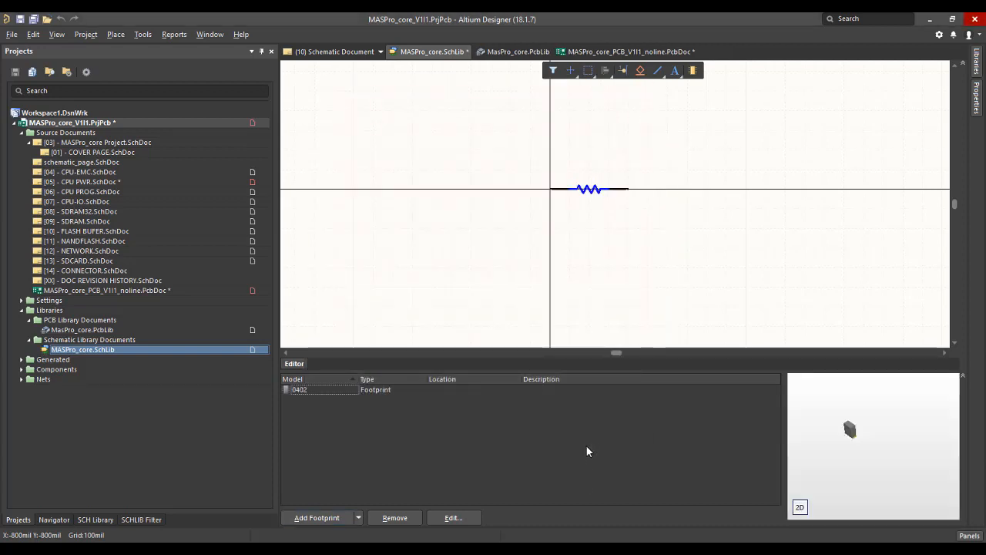
click(34, 21)
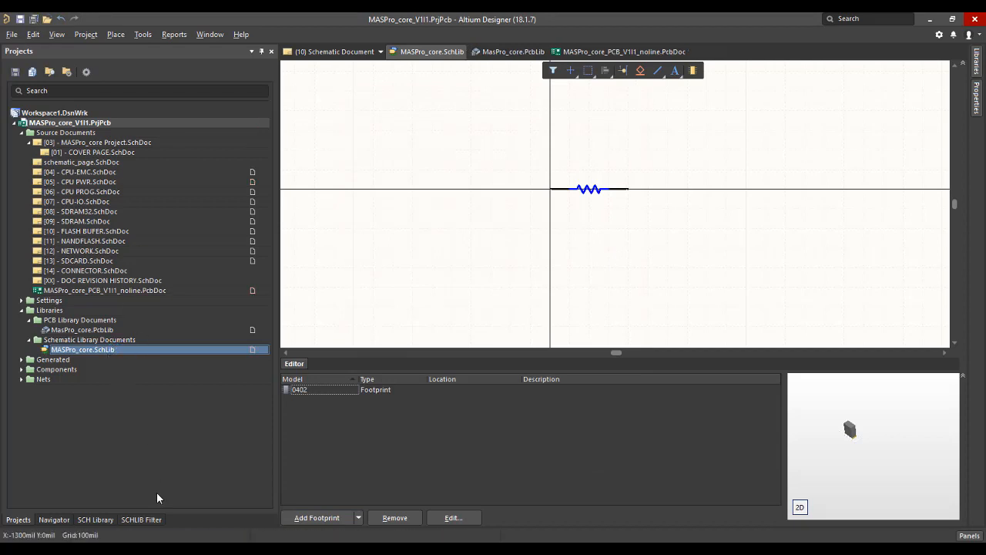
Update the schematic sheets with the revised RC0402JR-13100KL library component.
click(95, 520)
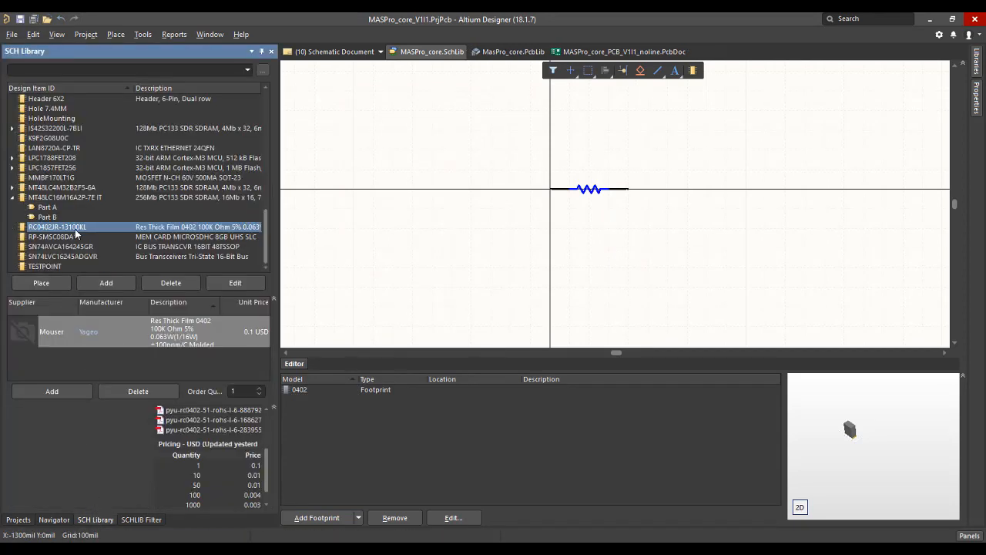
right_click(76, 231)
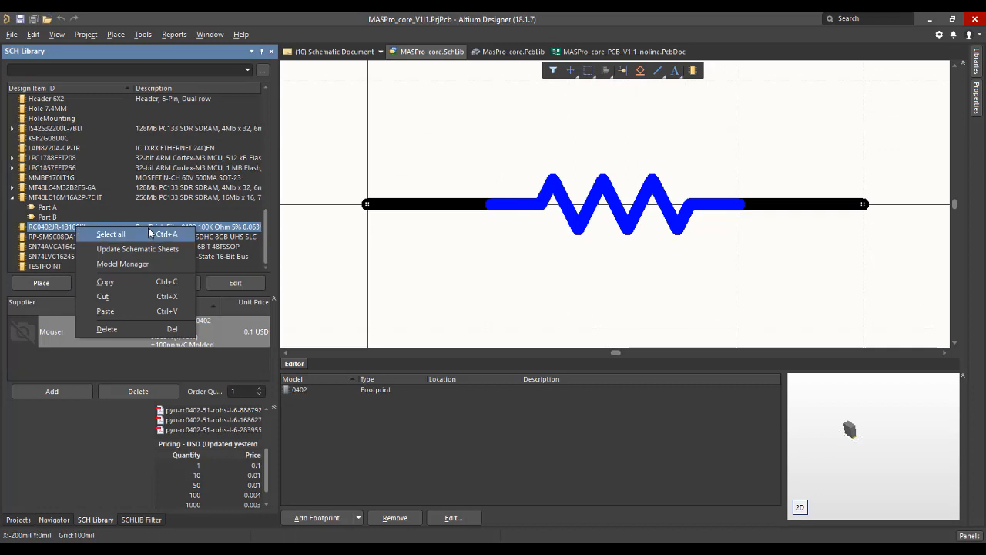
click(150, 254)
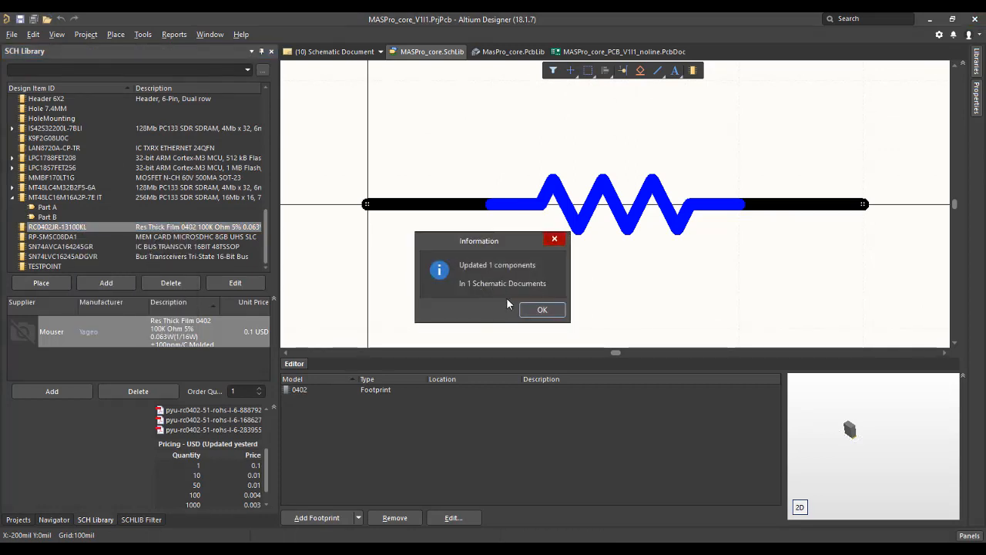
click(537, 311)
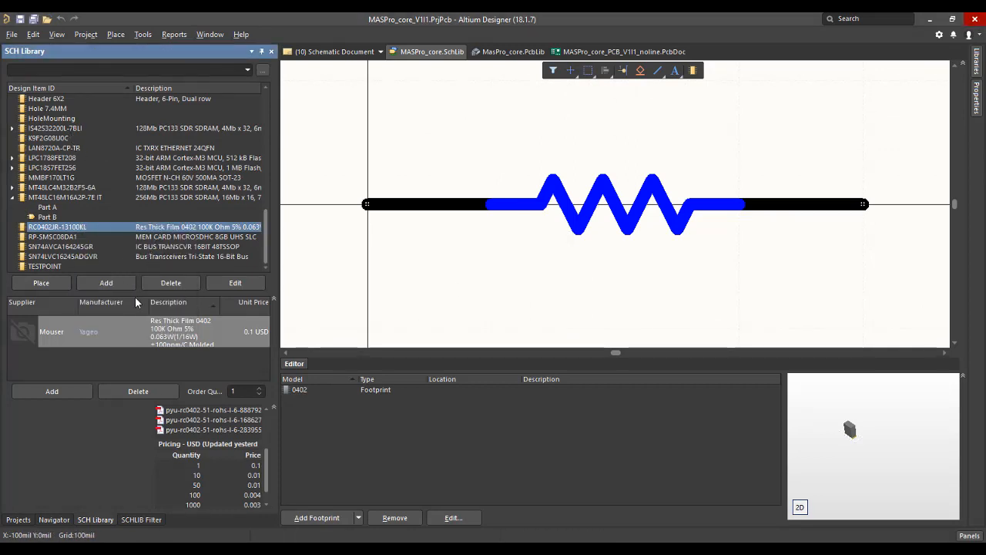
From the [05] - CPU PWR.SchDoc sheet, update the PCB document and execute the engineering change order that adds R65.
click(28, 520)
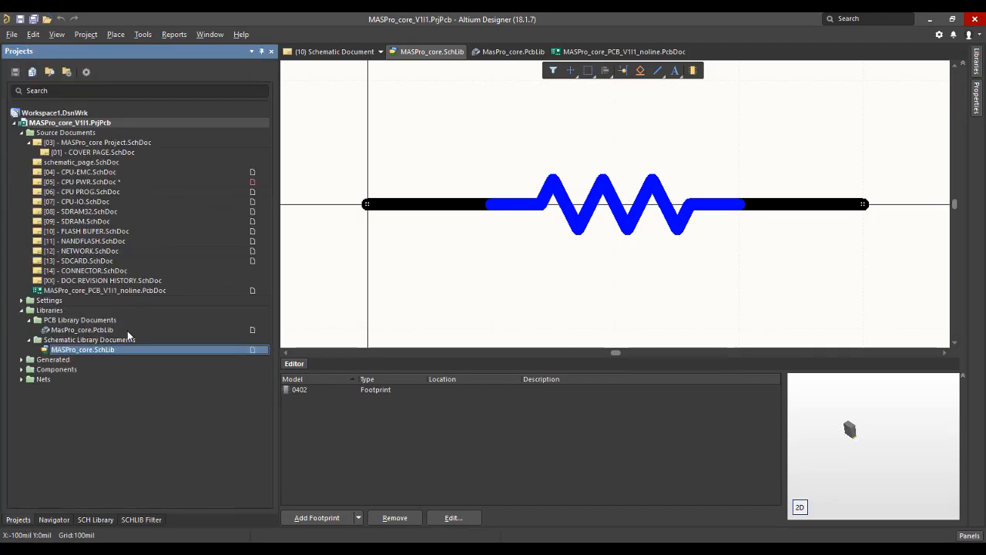
double_click(118, 182)
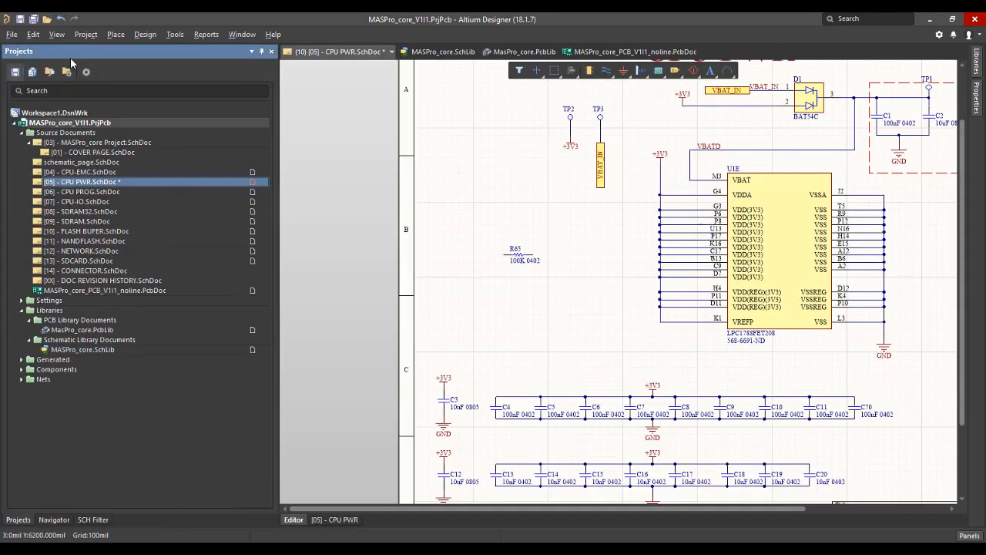
click(145, 34)
click(223, 48)
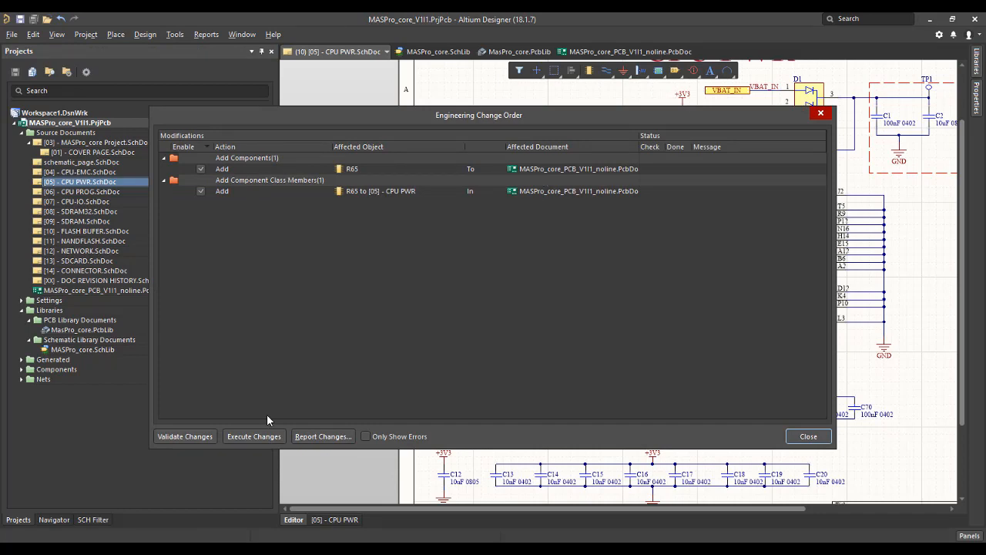
click(253, 436)
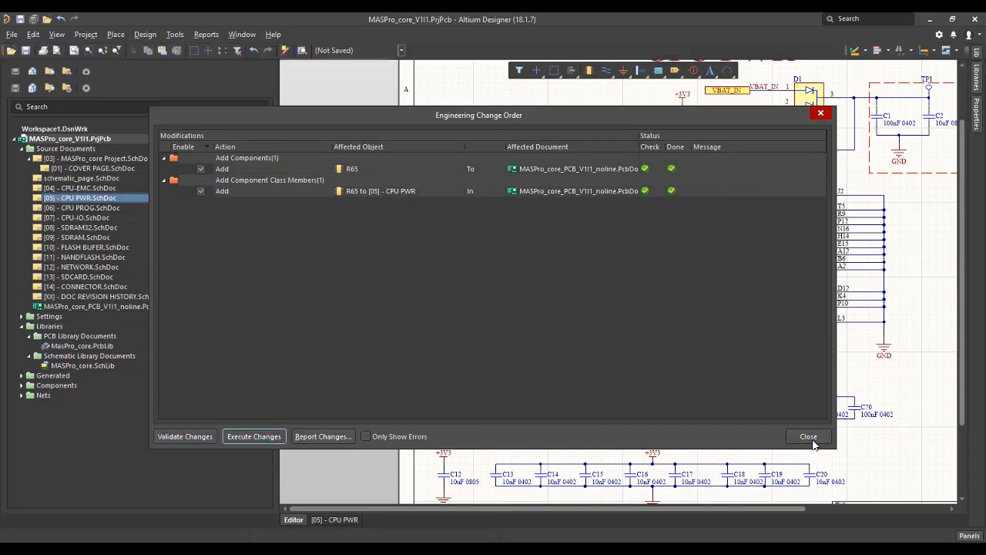
click(808, 436)
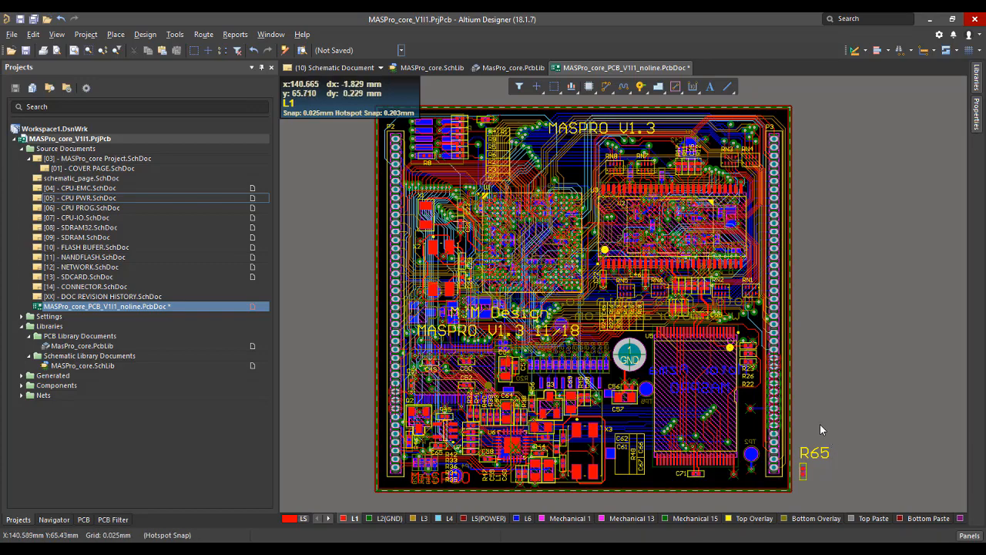
On the PCB, set the R65 designator's text height to 0.6 mm and its stroke width to 0.15 mm.
ctrl+scroll(819, 424, down, 1)
ctrl+scroll(817, 438, up, 1)
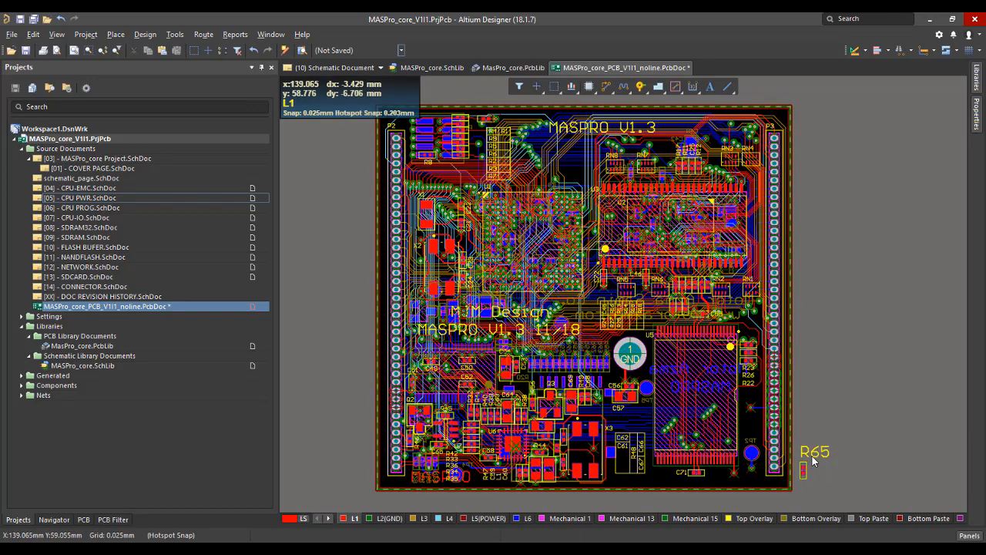
drag(809, 451, 826, 459)
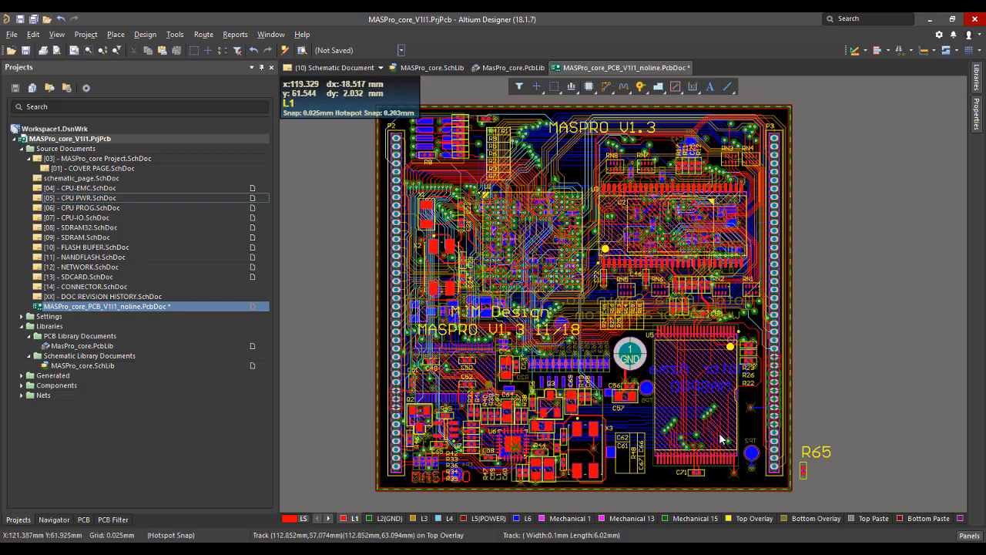
double_click(815, 453)
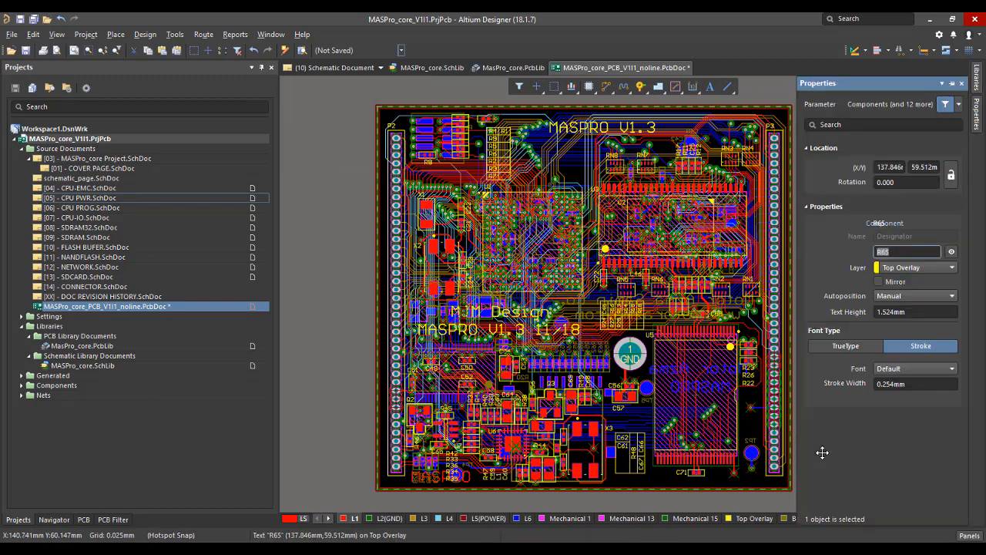
click(921, 312)
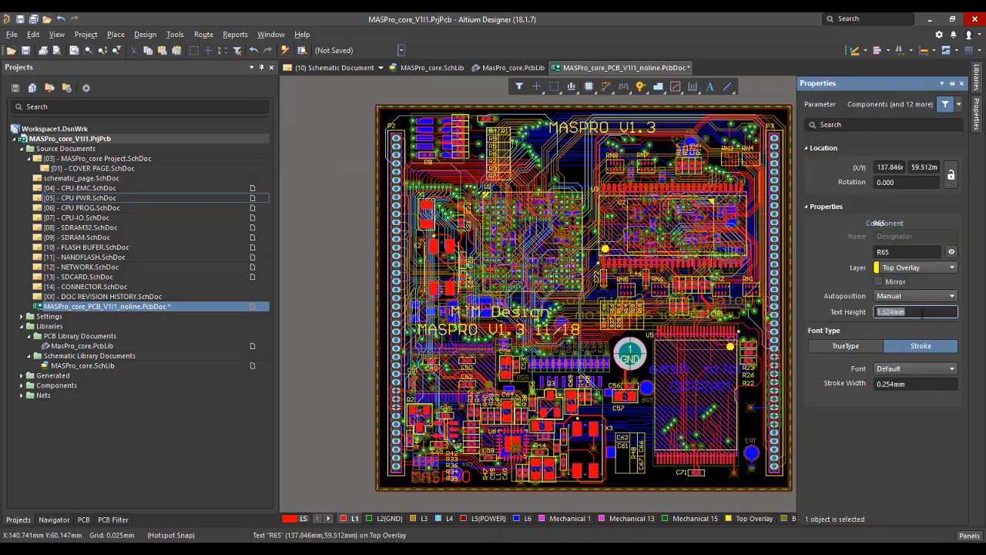
text(0.6)
click(917, 383)
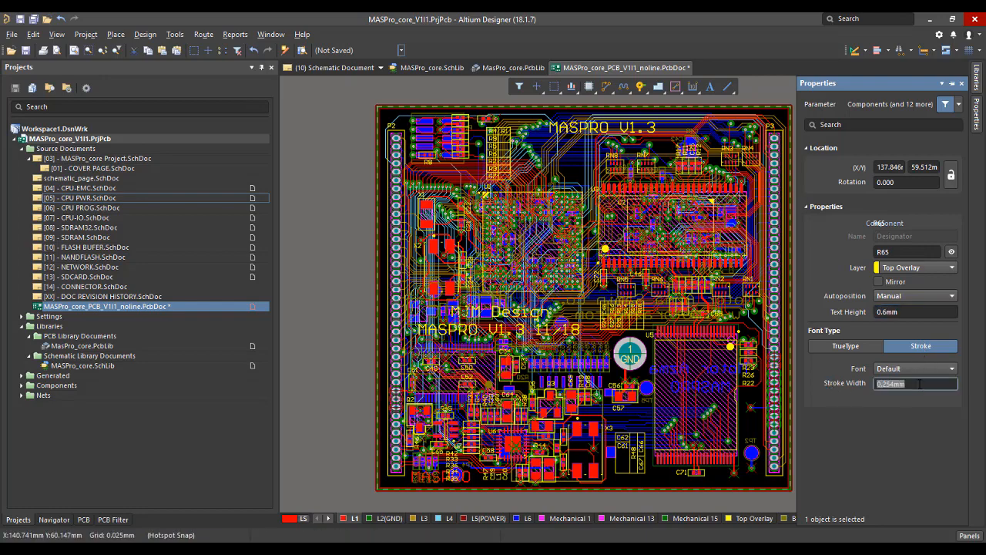
text(0.15)
key(Return)
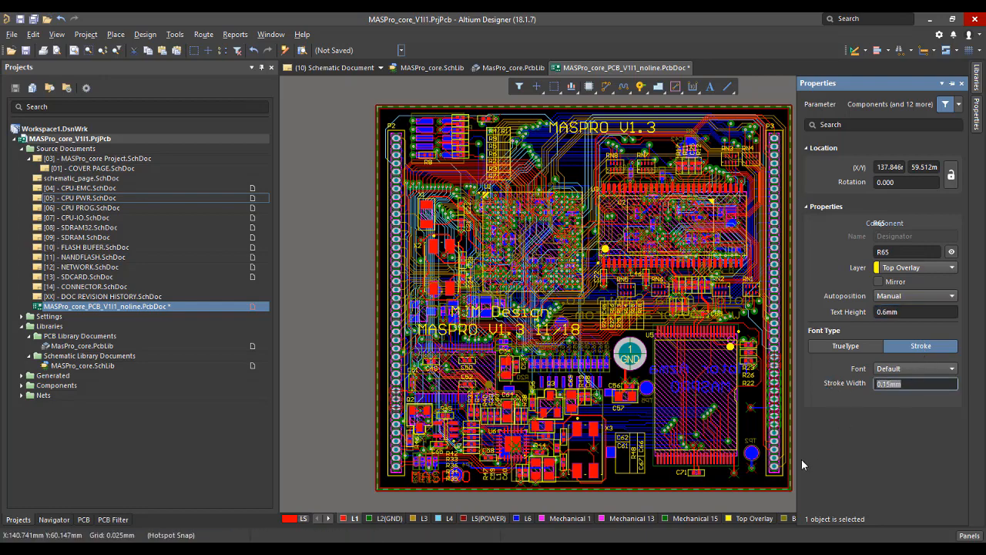
click(750, 498)
right_drag(747, 501, 656, 467)
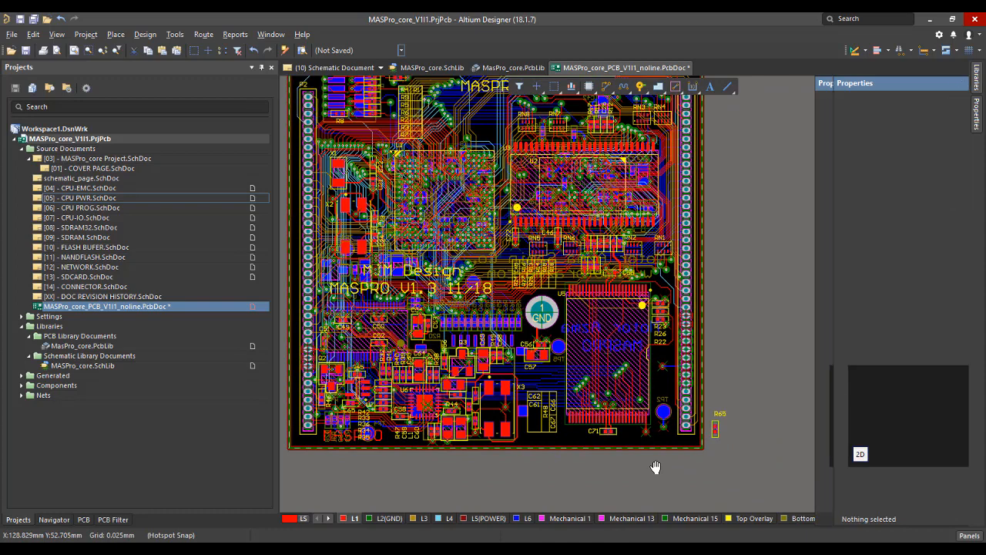
Check the text properties of the R65 designator beside the board.
double_click(721, 413)
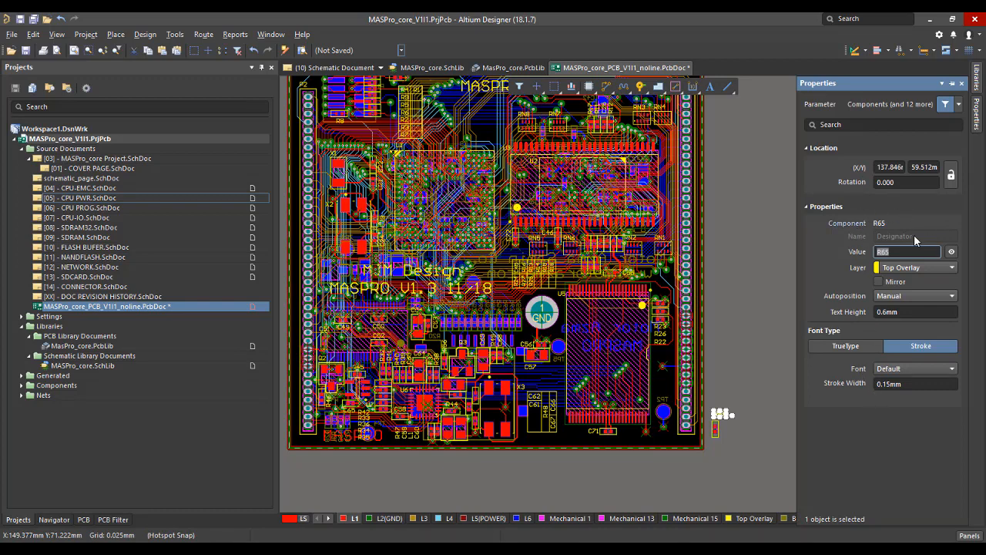
click(741, 333)
scroll(740, 340, down, 2)
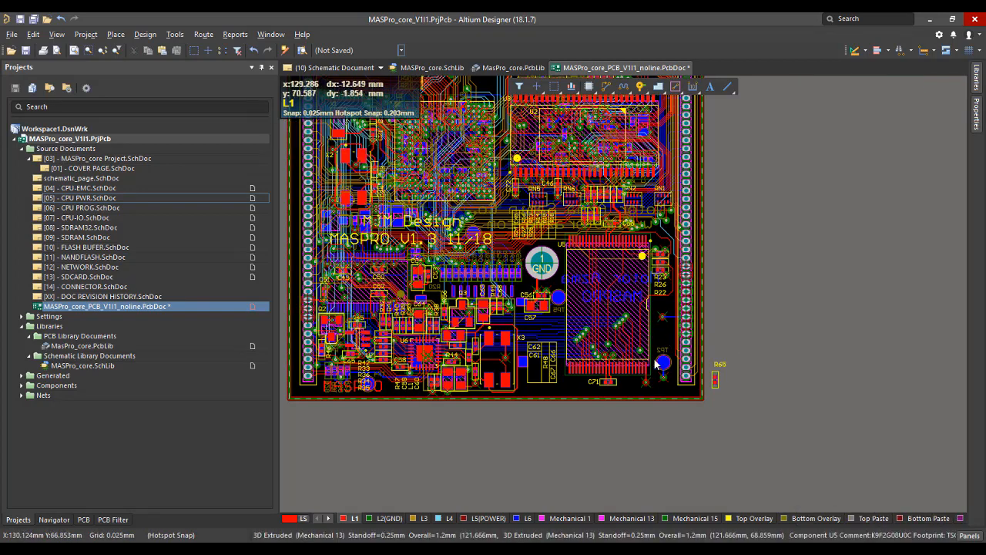
Find and select all text objects whose text height and text width match those of the C71 designator.
click(594, 383)
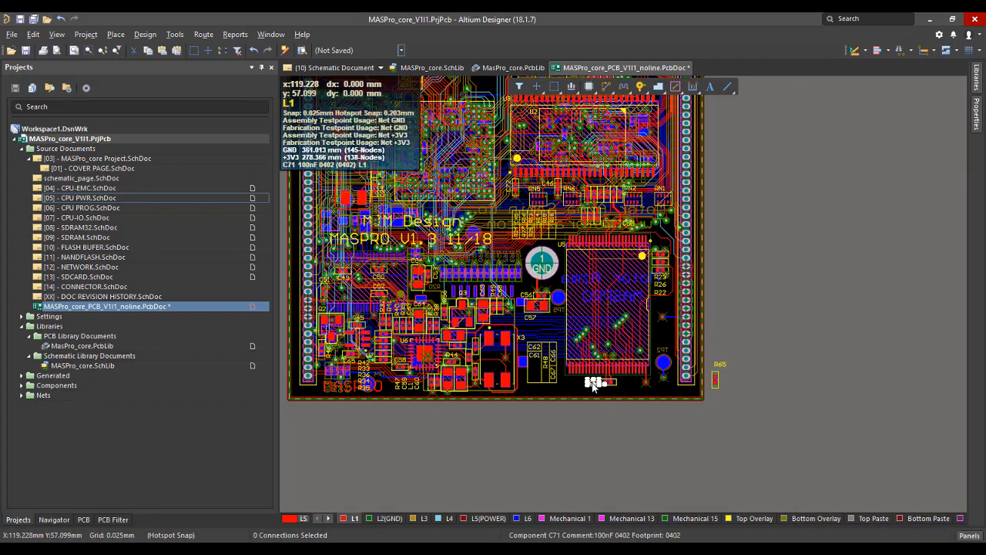
right_click(593, 383)
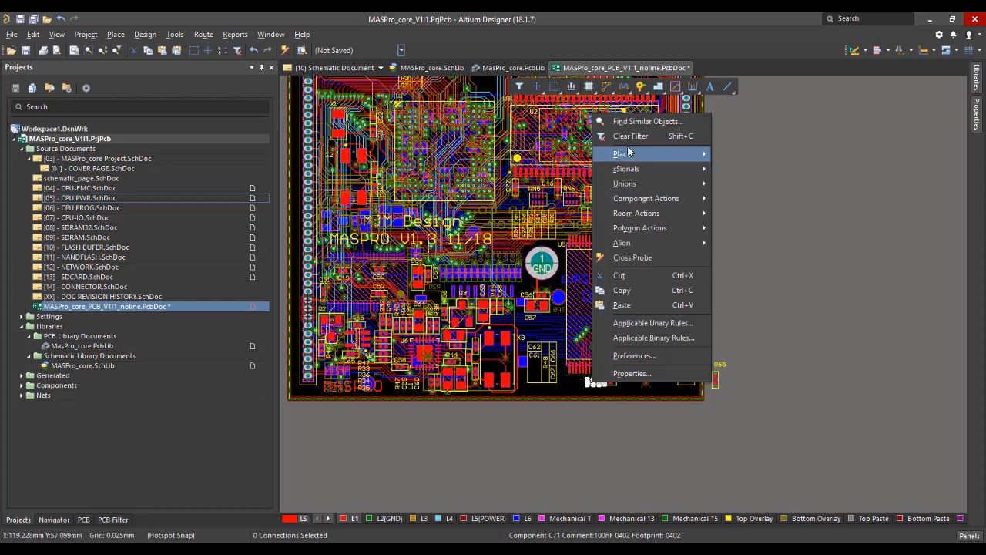
click(630, 122)
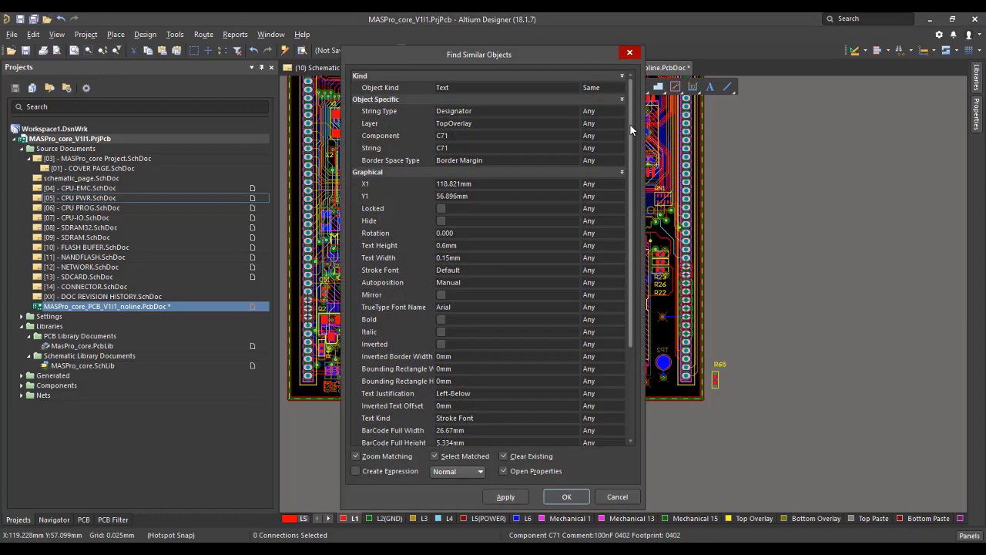
click(600, 232)
click(608, 244)
click(615, 244)
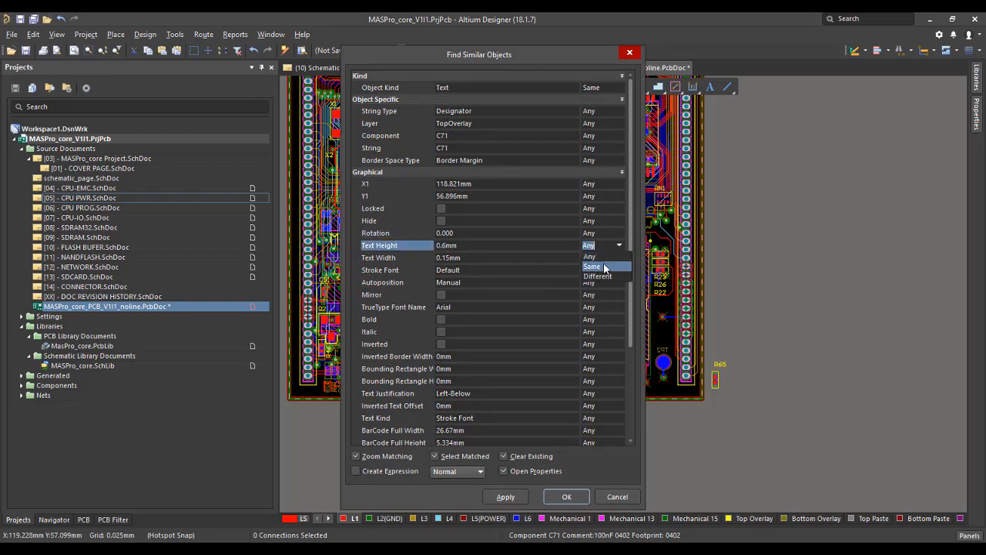
click(616, 258)
click(618, 258)
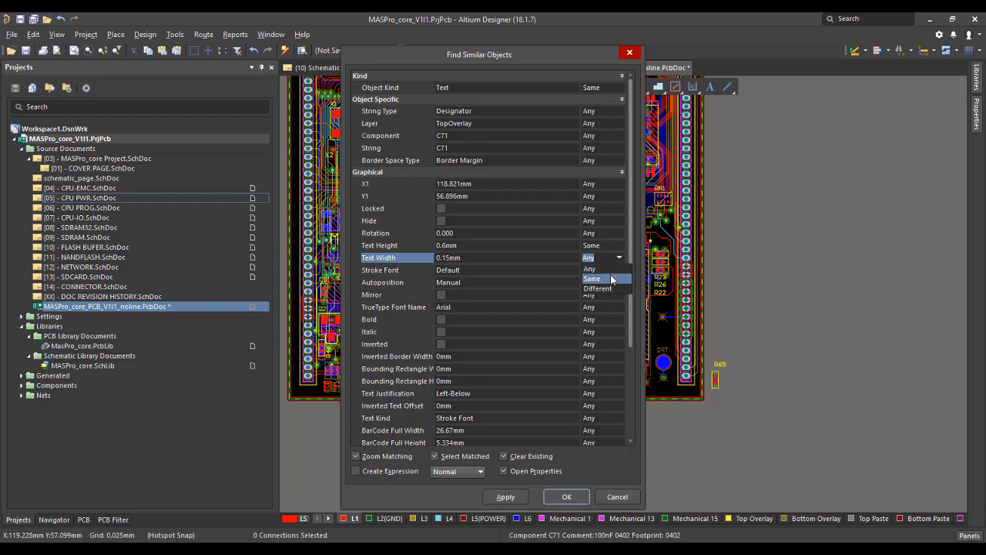
click(563, 494)
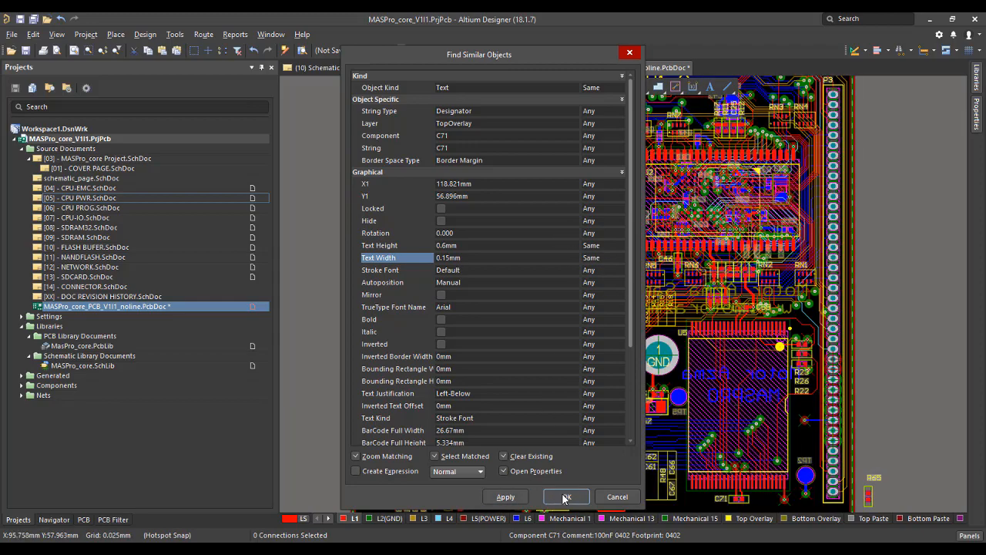
Isolate the Top Overlay layer in single-layer view and inspect the selected designators around Q3 and C69.
key(shift+s)
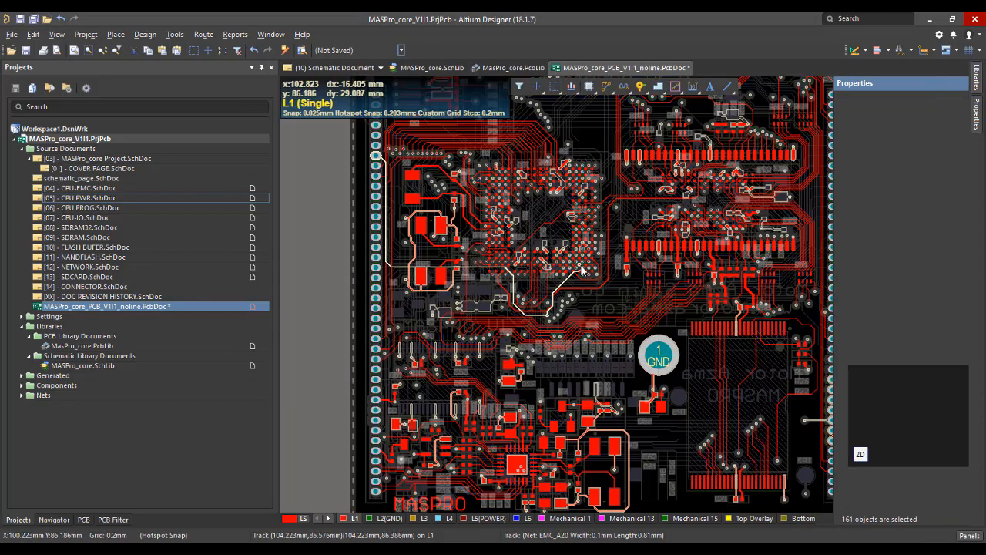
click(754, 518)
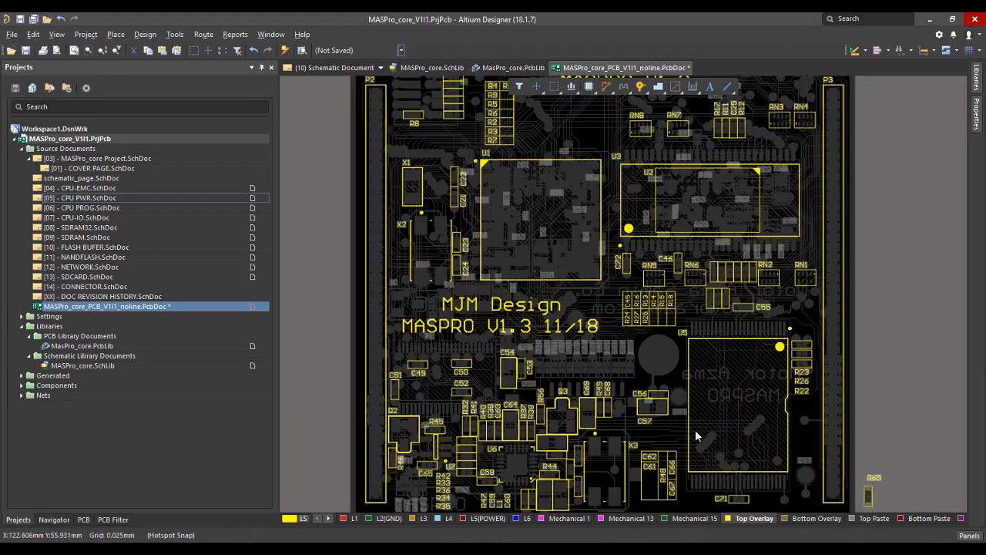
ctrl+scroll(641, 340, up, 3)
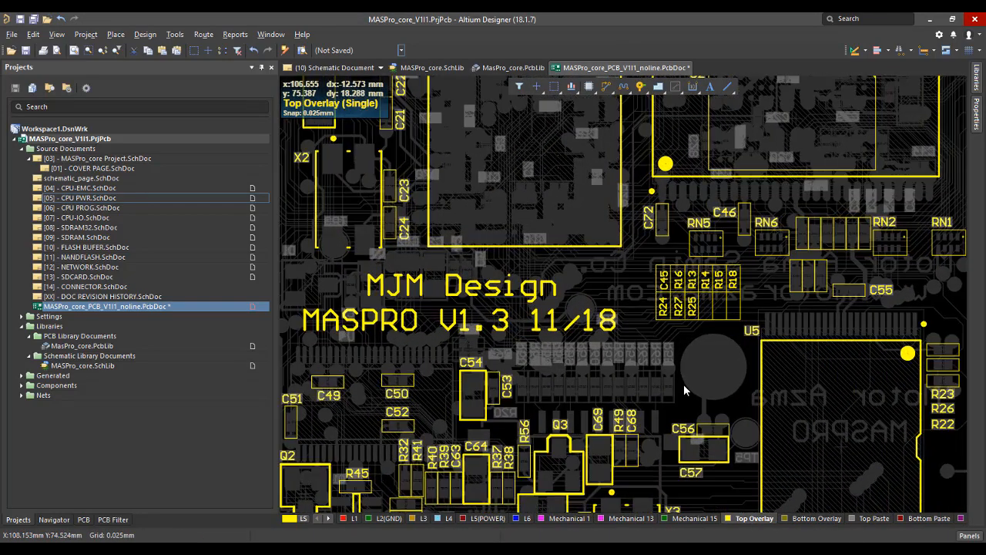
ctrl+scroll(618, 270, up, 4)
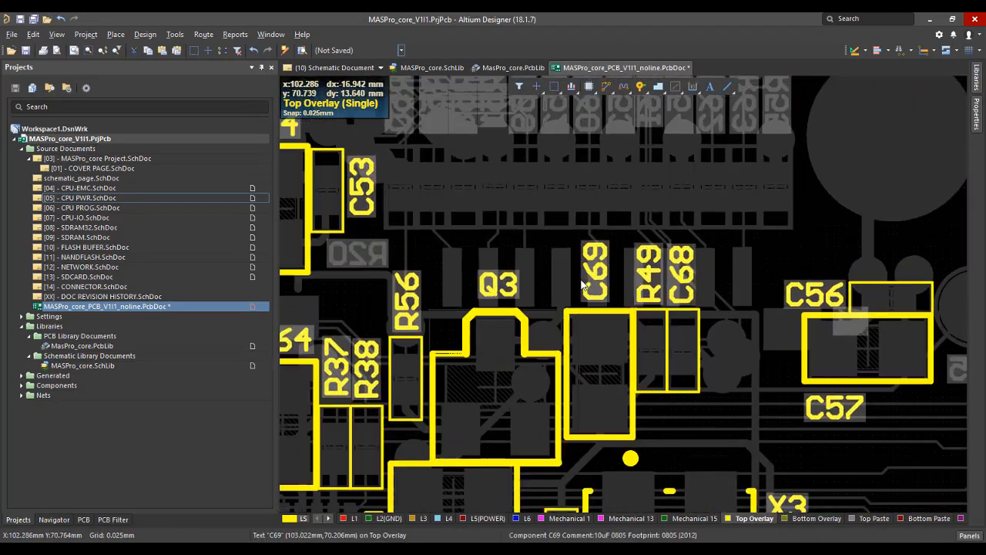
ctrl+scroll(614, 295, down, 1)
ctrl+scroll(614, 295, down, 5)
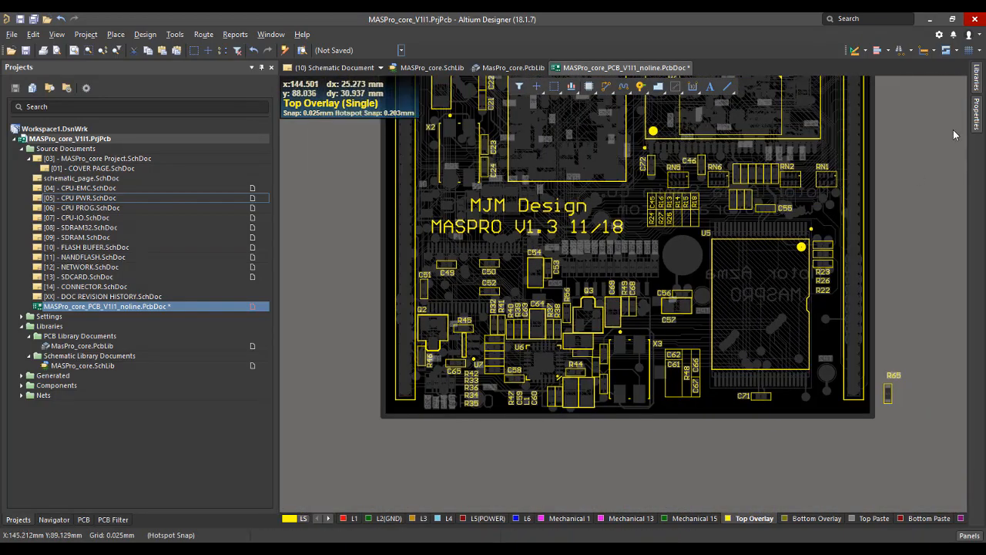
Try a text height of 0.8 mm for all the selected designators and clear the selection.
click(975, 111)
click(977, 118)
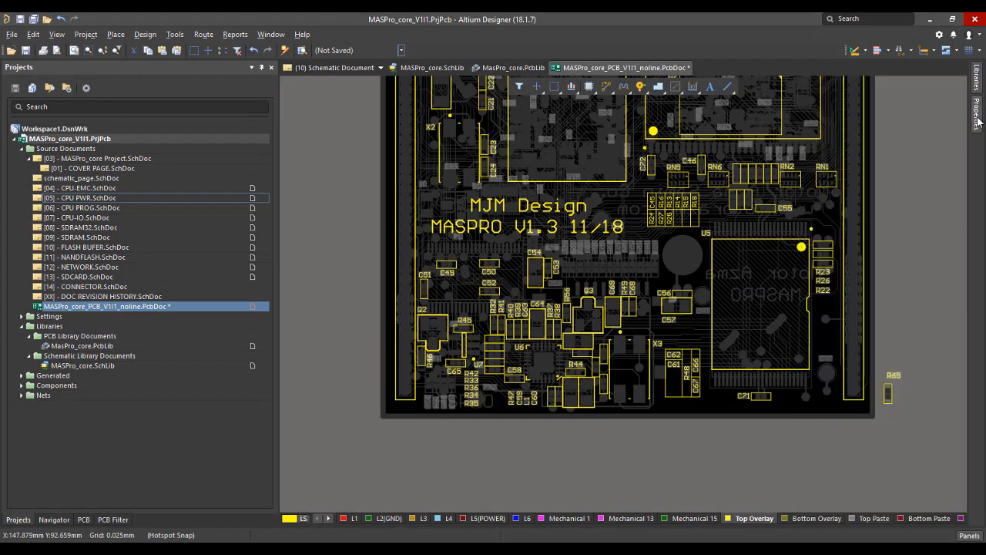
click(977, 123)
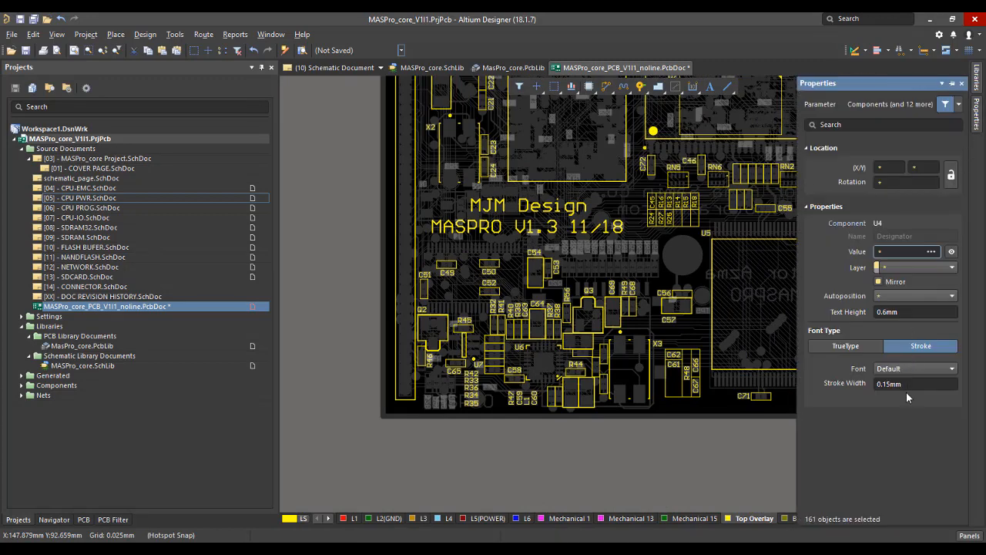
click(914, 312)
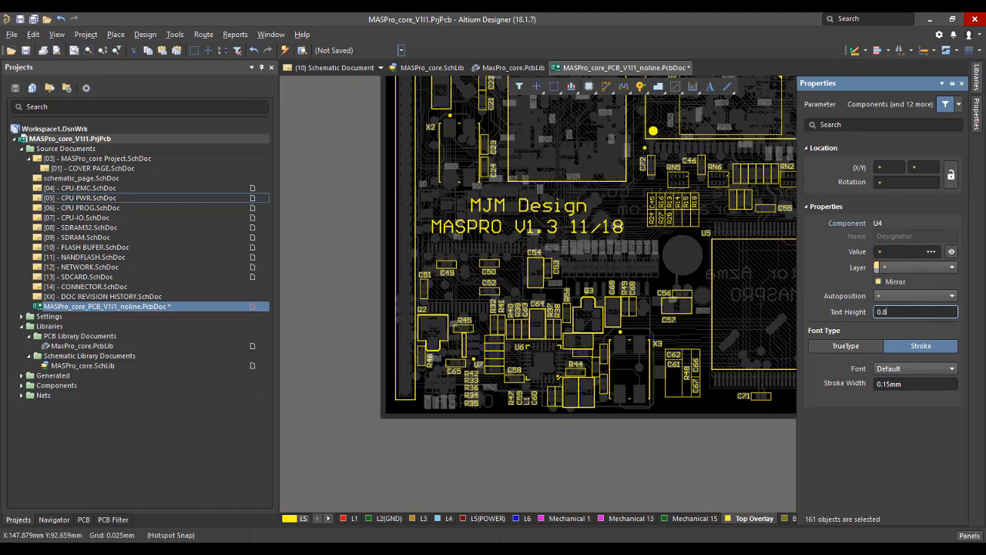
text(0.8)
key(Return)
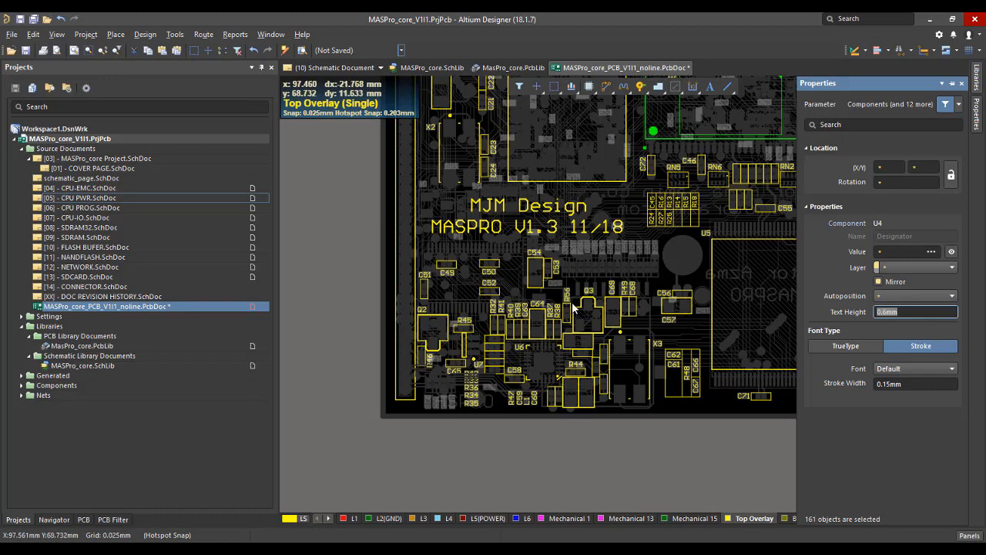
click(629, 434)
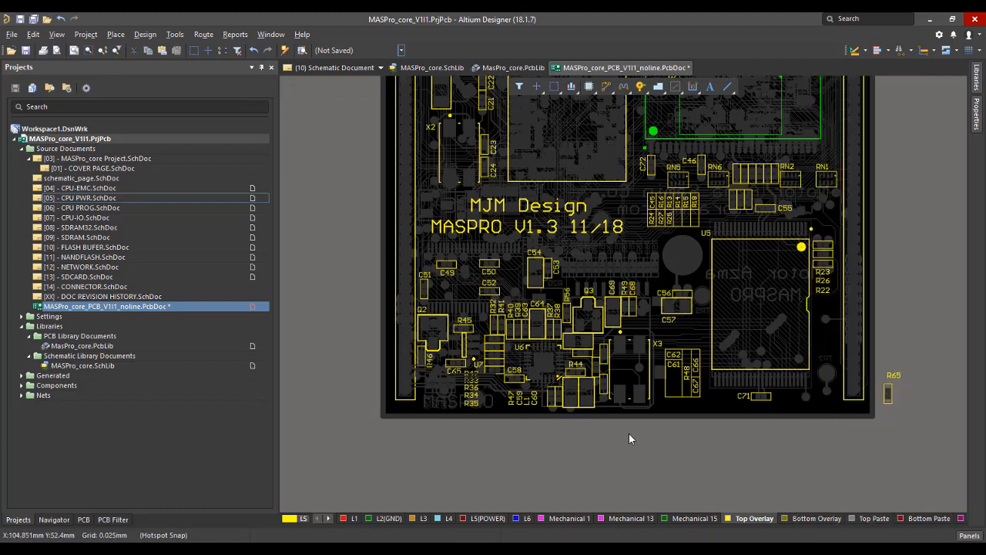
Compare the Top Overlay designators in the single-layer and all-layer views, ending with all layers displayed.
ctrl+scroll(628, 433, up, 1)
right_drag(784, 455, 727, 461)
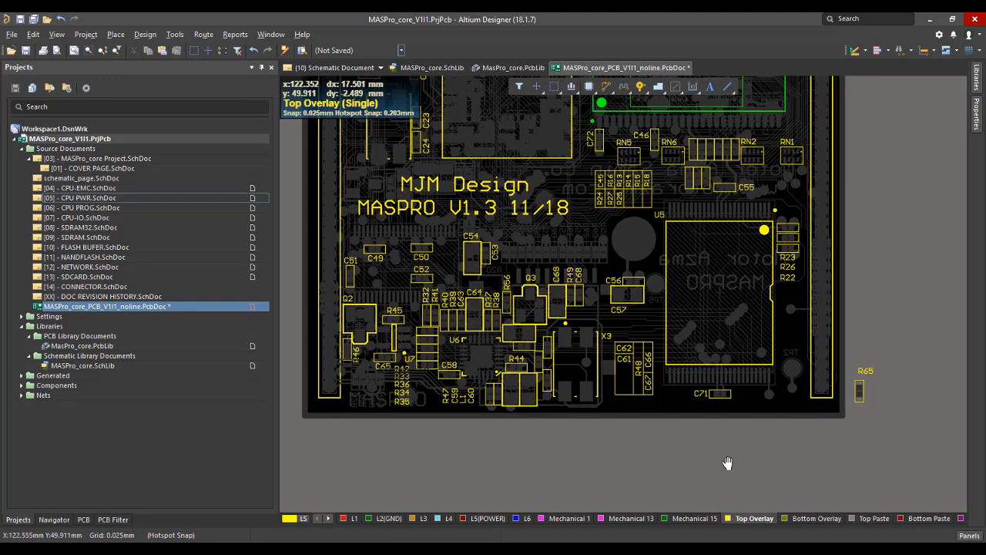
key(shift+s)
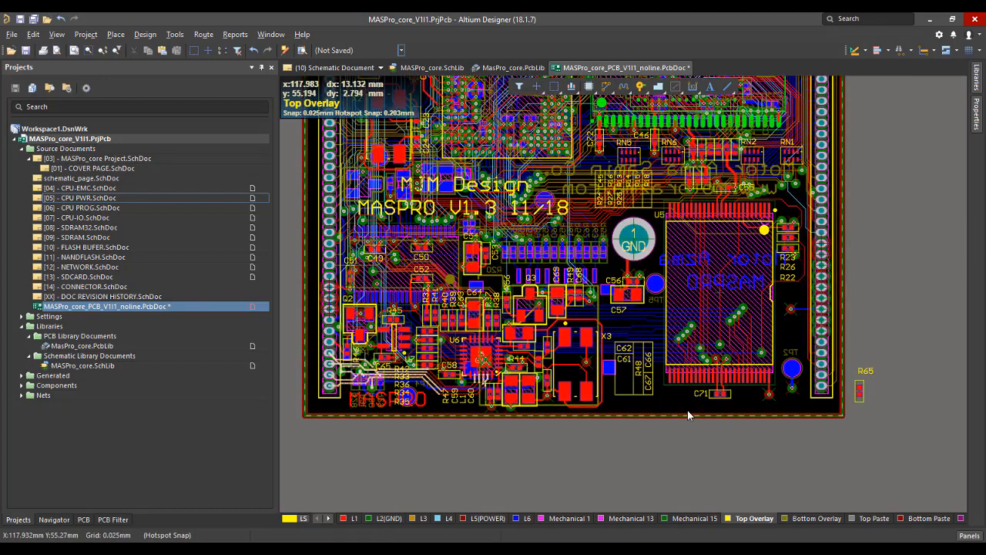
key(shift+s)
key(shift+s)
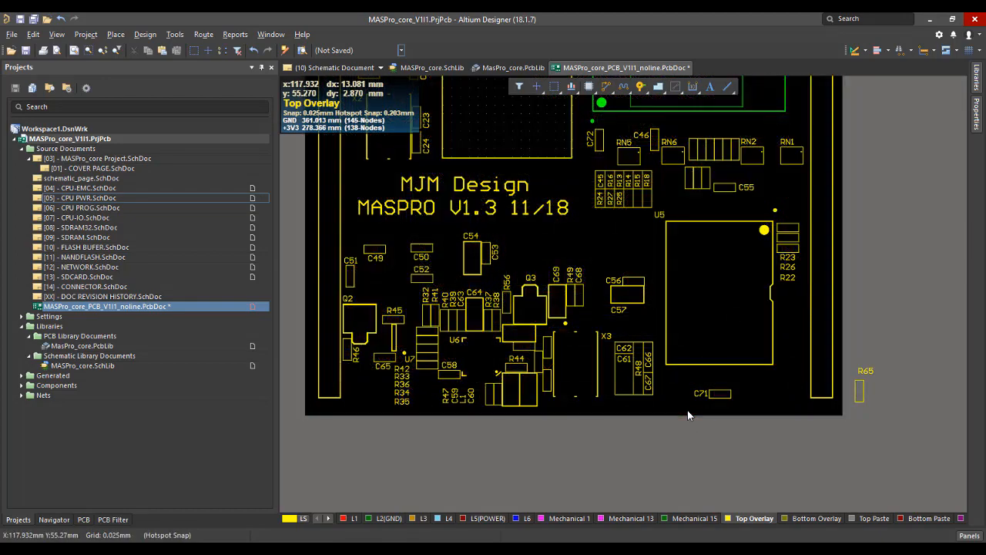
key(shift+s)
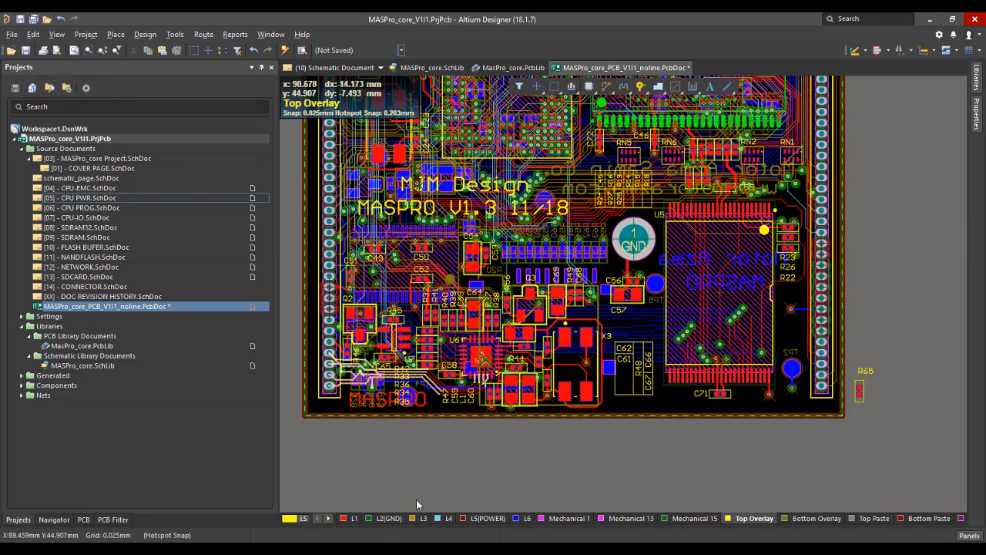
With L1 active, place R65 horizontally beside C71 below U5 and save the PCB document.
click(353, 517)
ctrl+scroll(656, 421, up, 1)
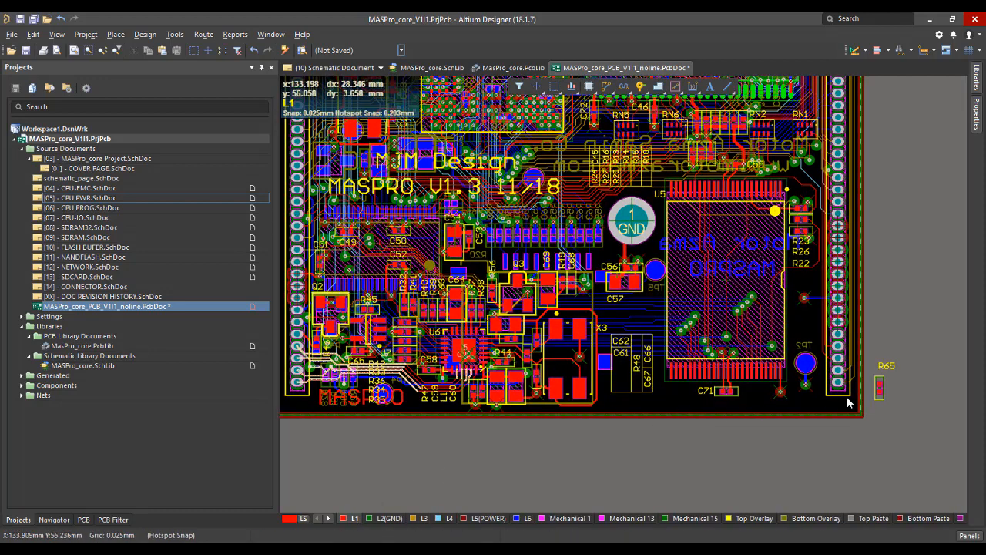
drag(879, 387, 715, 415)
key(space)
ctrl+scroll(664, 387, up, 2)
key(space)
ctrl+scroll(687, 428, down, 5)
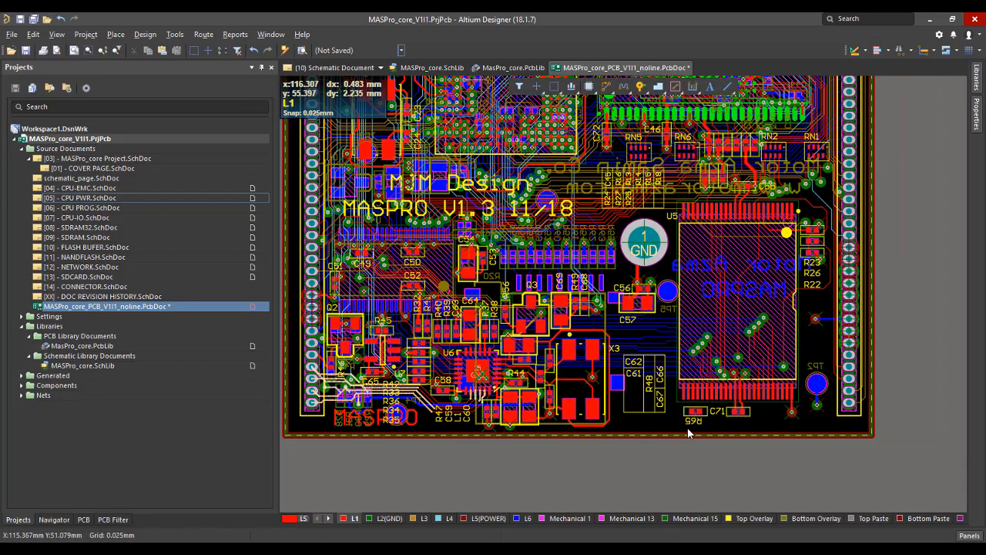
right_drag(695, 346, 692, 331)
key(ctrl+s)
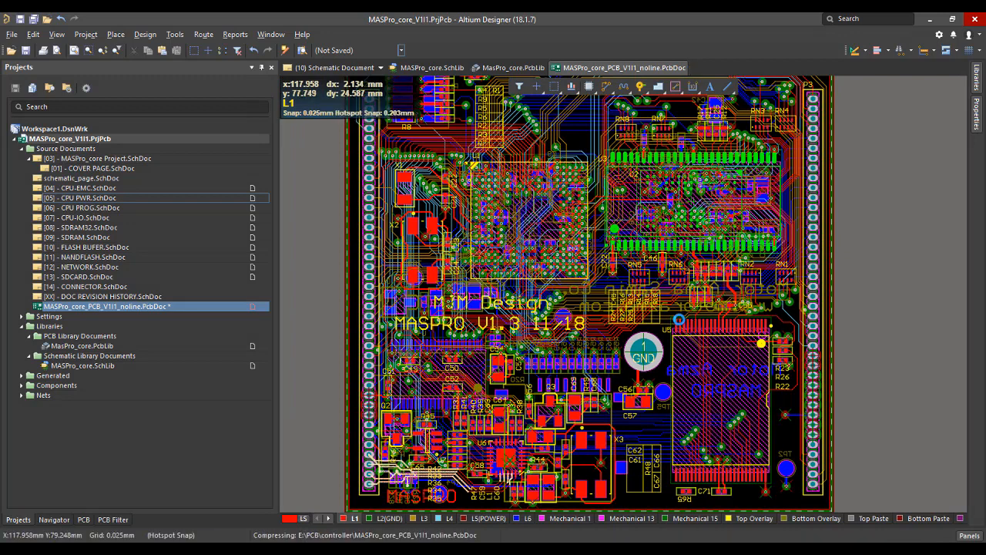
Run a design rule check on the board and dismiss the resulting messages.
click(175, 34)
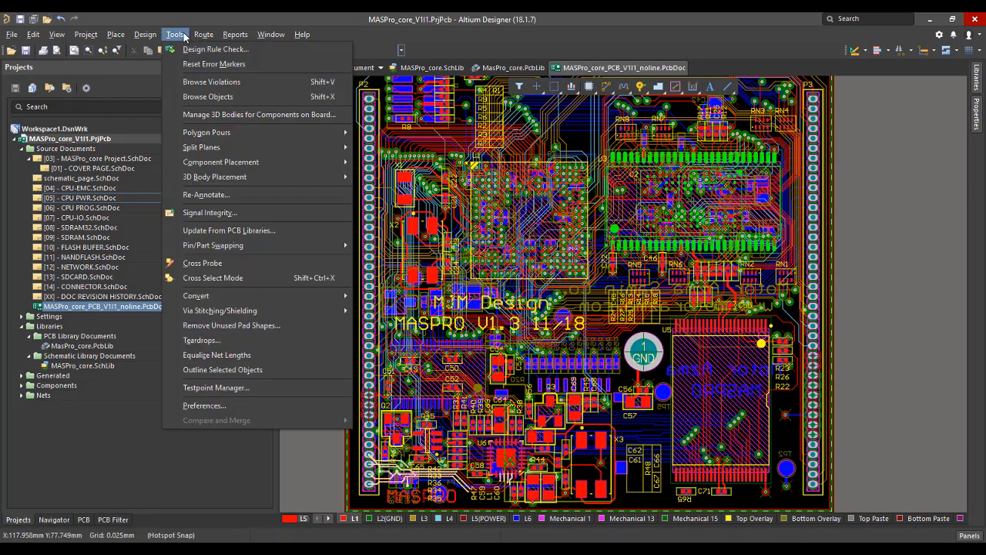
click(186, 49)
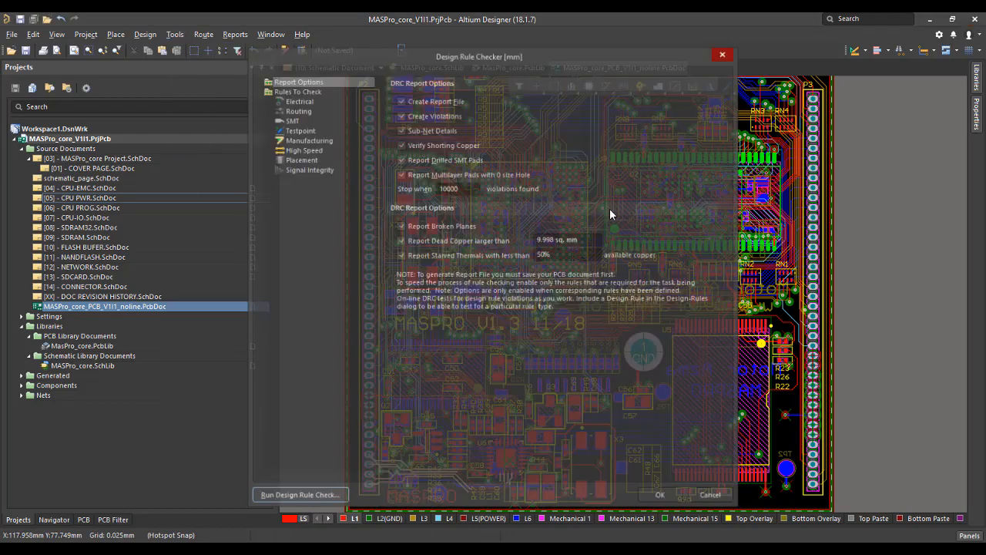
click(306, 496)
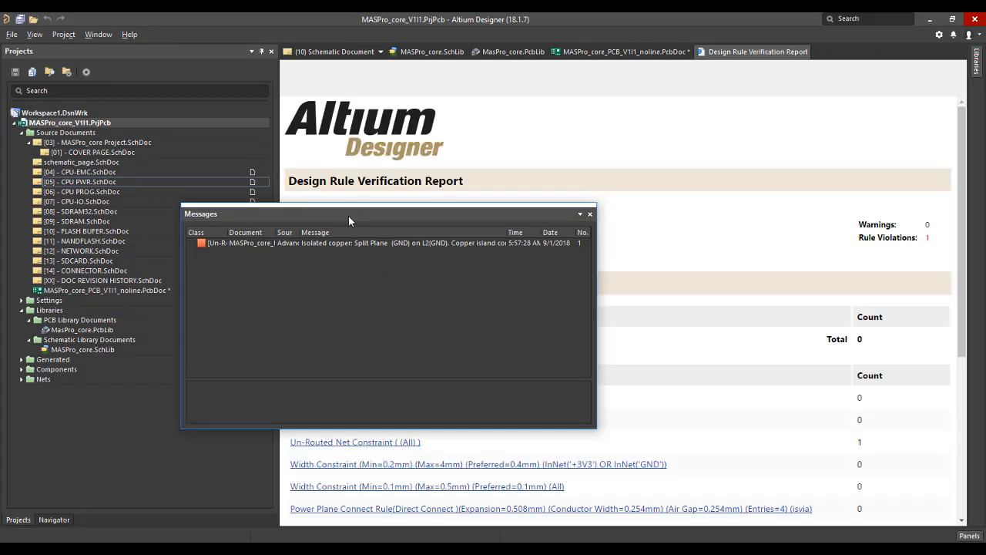
drag(348, 215, 354, 212)
click(597, 210)
Locate the isolated-copper violation on the board from the Un-Routed Net Constraint section of the report.
scroll(682, 258, down, 5)
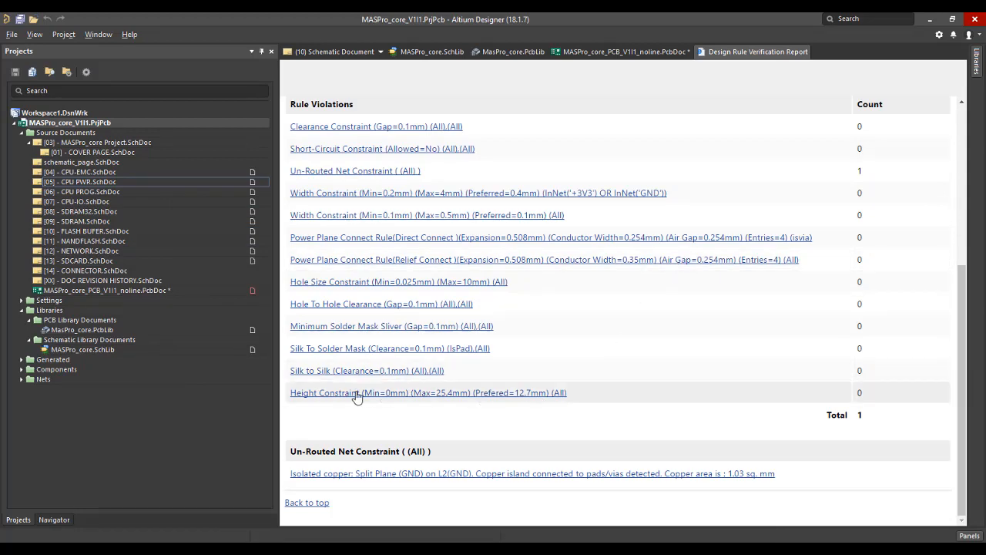
click(488, 475)
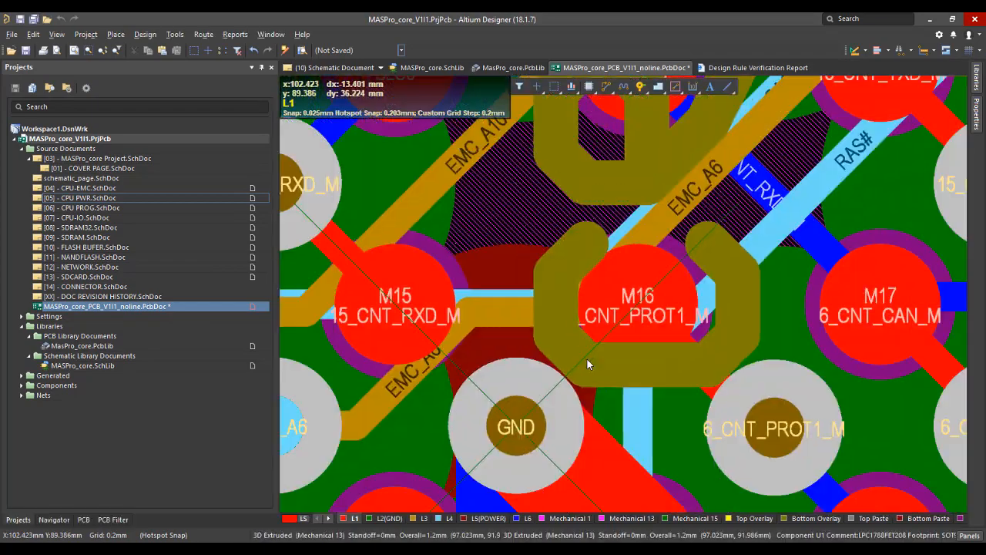
ctrl+scroll(692, 274, down, 5)
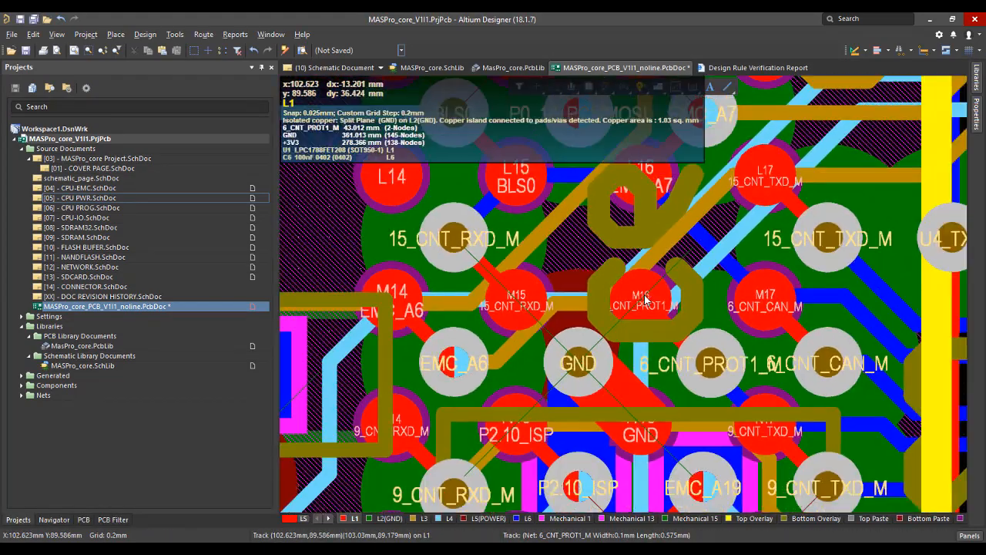
Examine the GND via beside pad N16 on the L2(GND) and L1 layers in single-layer view.
key(shift+s)
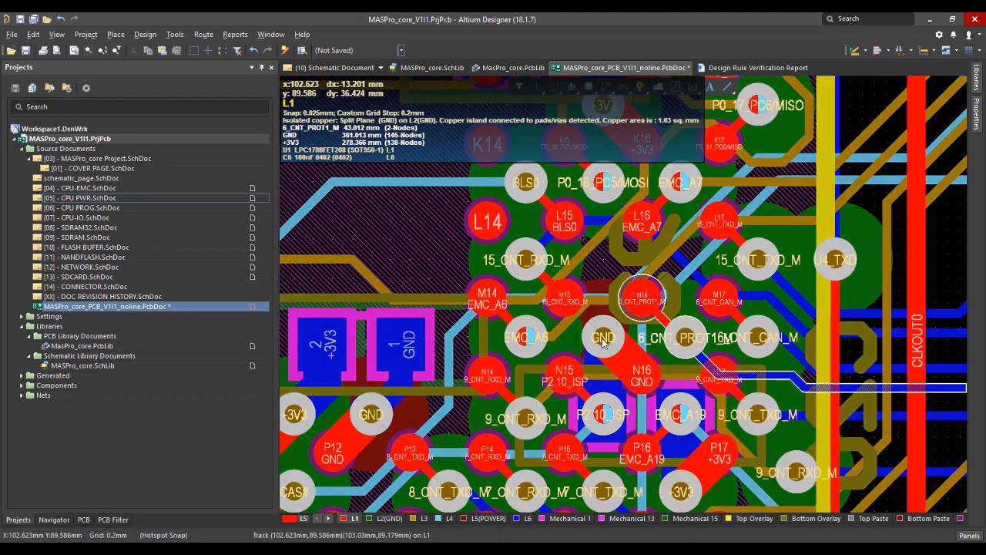
click(419, 522)
click(389, 518)
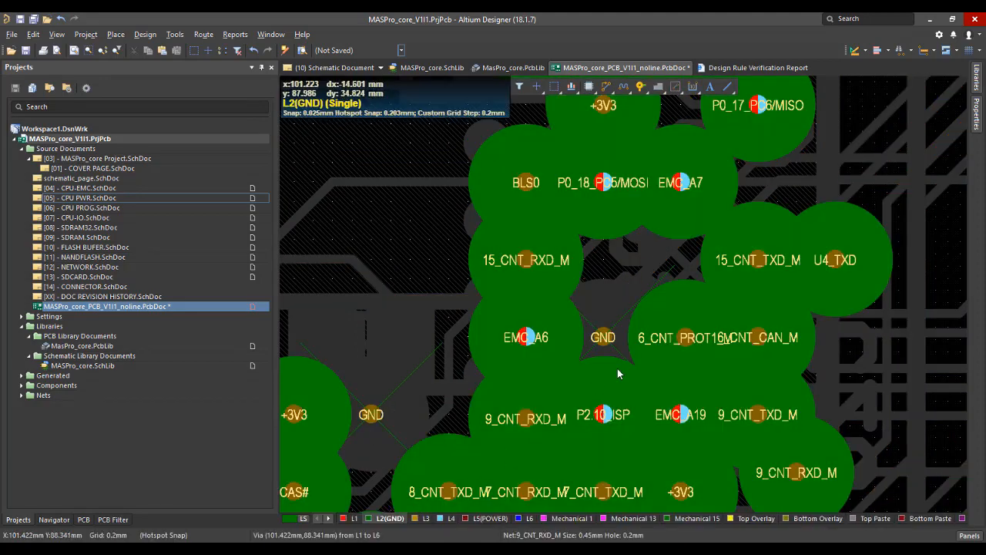
ctrl+scroll(621, 342, up, 2)
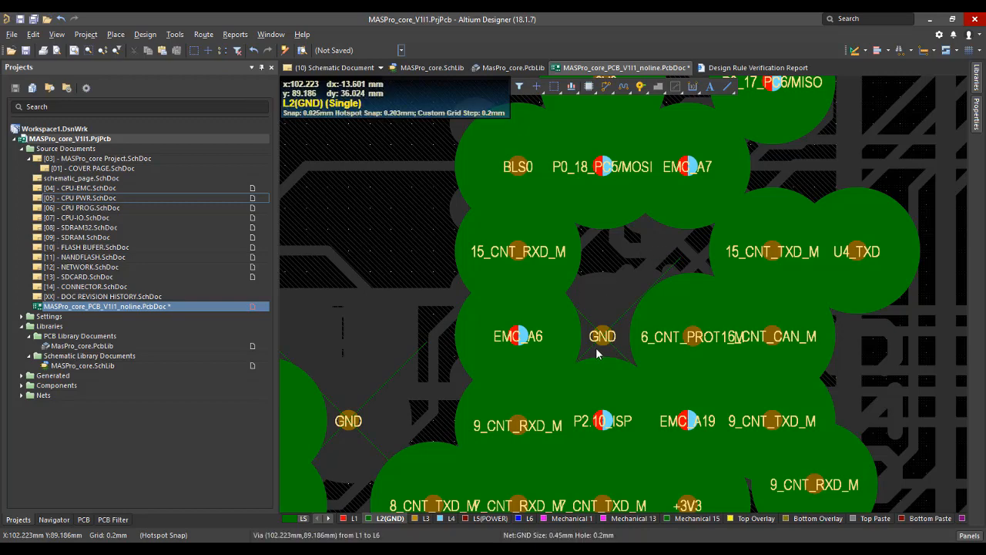
click(355, 519)
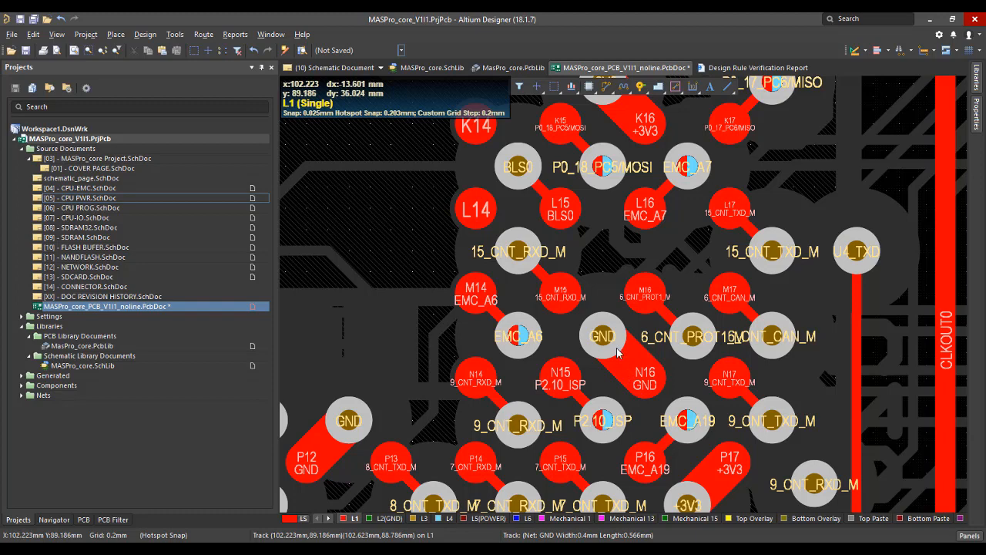
ctrl+scroll(617, 352, down, 2)
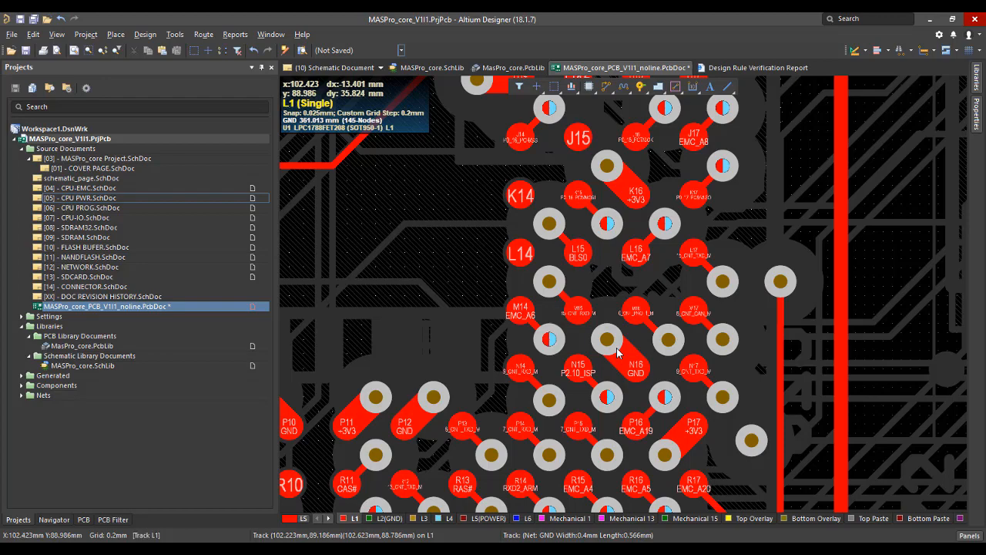
ctrl+scroll(617, 352, up, 2)
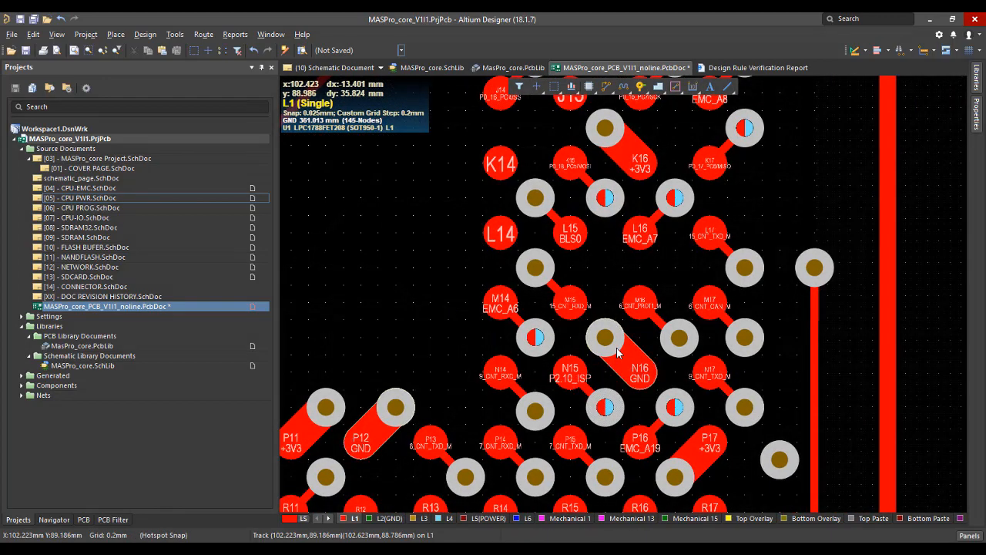
Dim the other layers behind L1, extend the 15_CNT_RXD_M track from pad M15, and relocate its via to about X 100.423 mm, Y 89.986 mm.
key(shift+s)
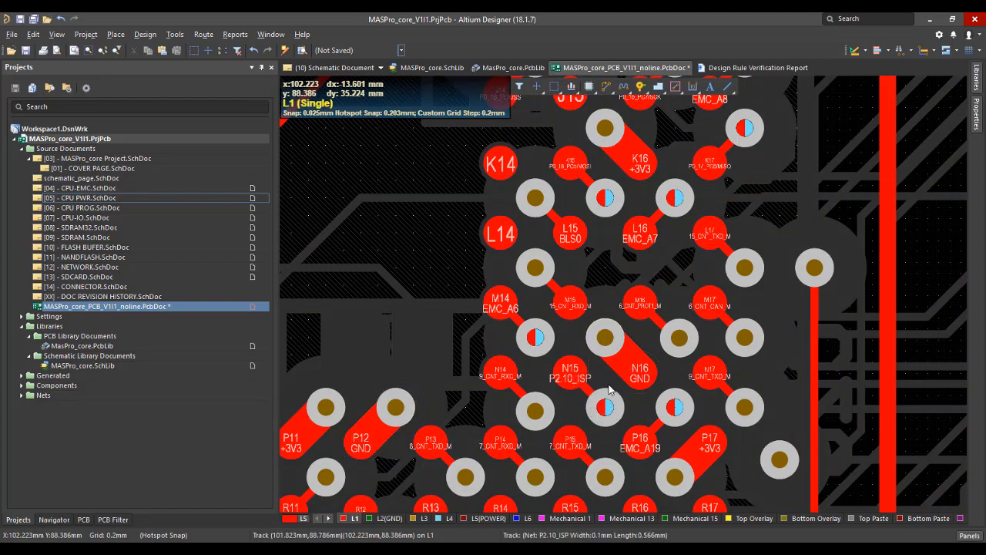
key(shift+s)
ctrl+scroll(605, 370, up, 3)
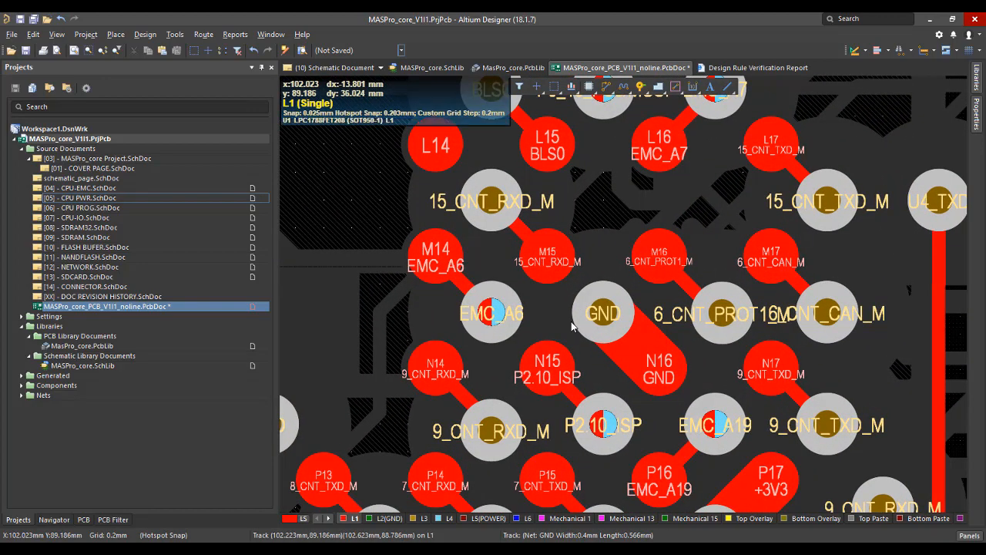
ctrl+scroll(555, 323, down, 4)
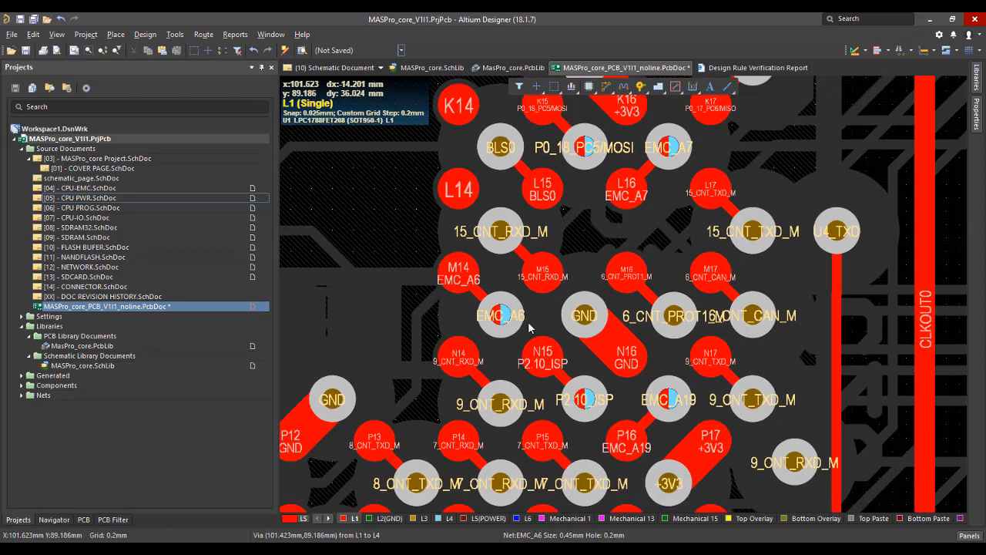
ctrl+scroll(529, 327, up, 2)
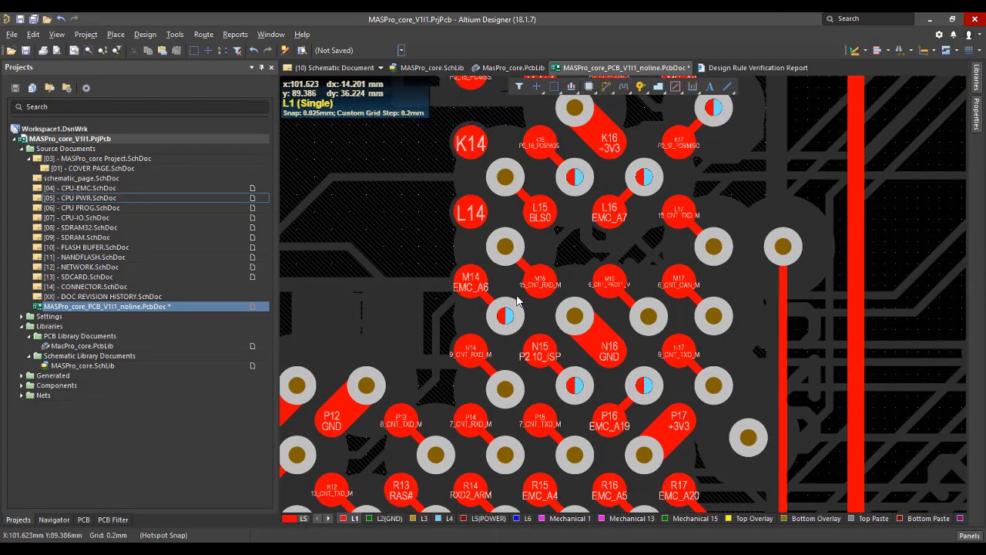
key(ctrl+w)
click(539, 280)
click(384, 248)
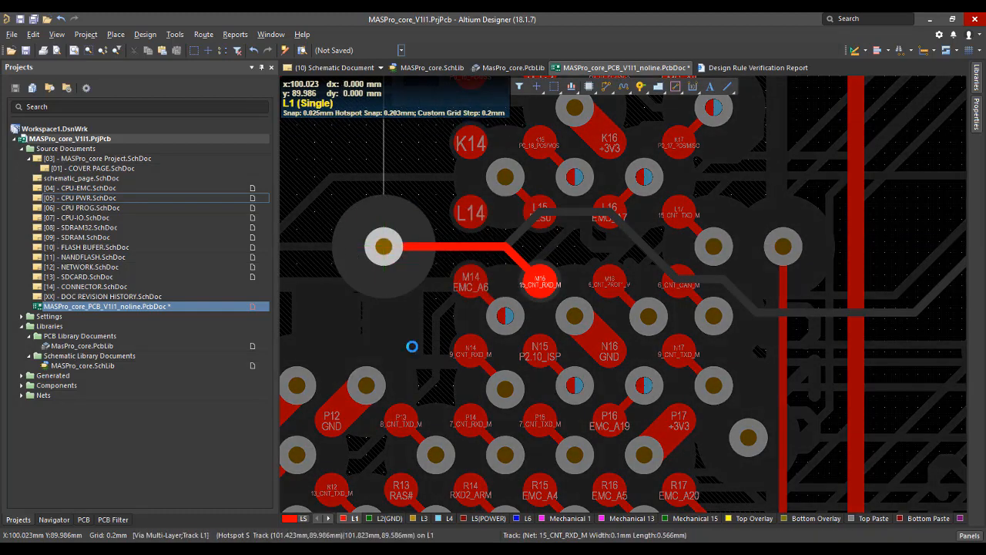
drag(386, 247, 418, 247)
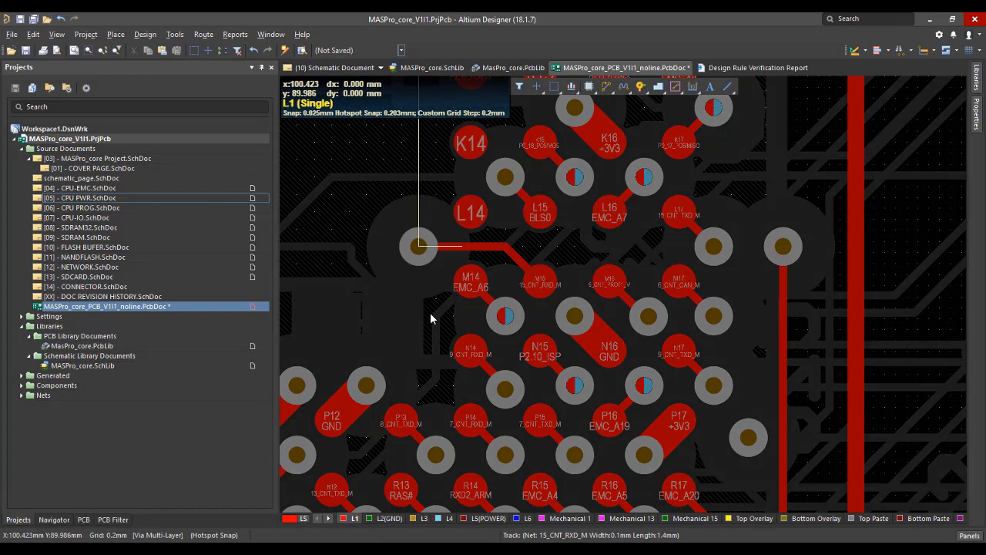
Save the PCB document and examine the ground plane around the relocated 15_CNT_RXD_M via on L2(GND).
ctrl+scroll(430, 318, down, 3)
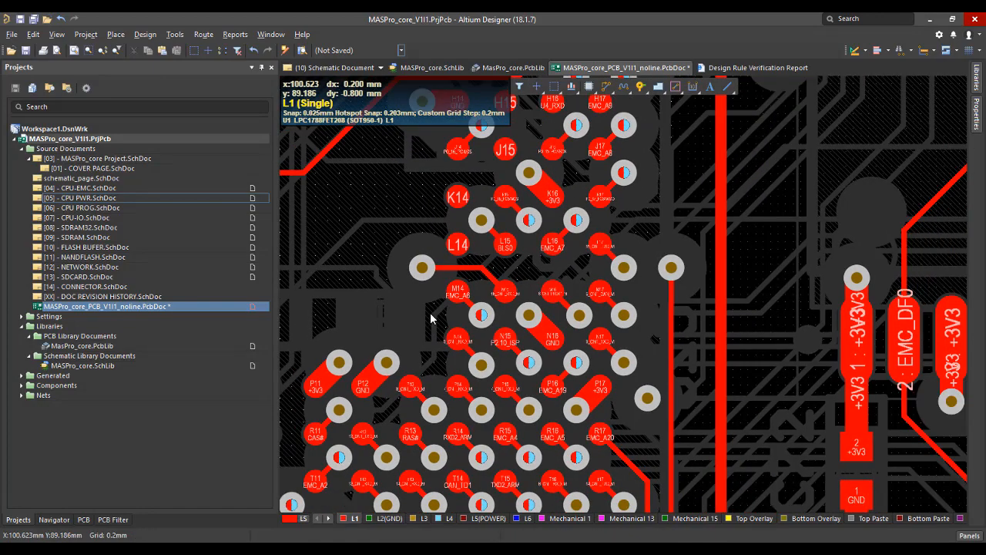
ctrl+scroll(431, 318, up, 3)
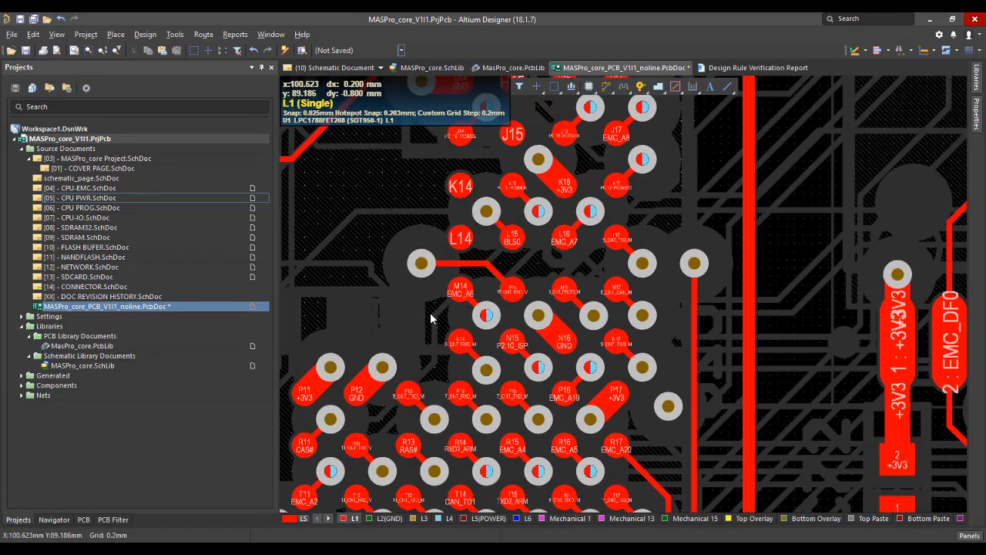
ctrl+scroll(431, 318, down, 2)
ctrl+scroll(416, 243, up, 4)
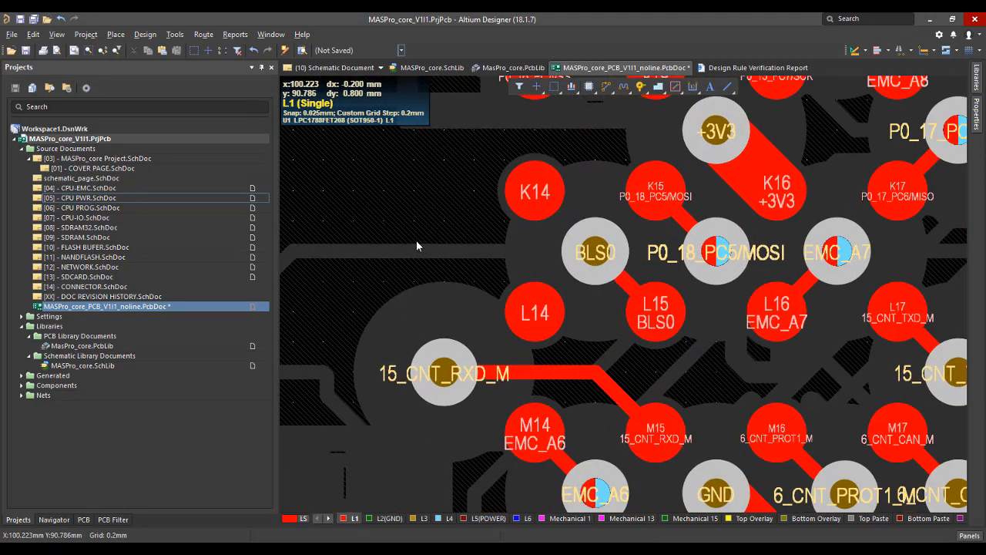
ctrl+scroll(416, 244, down, 2)
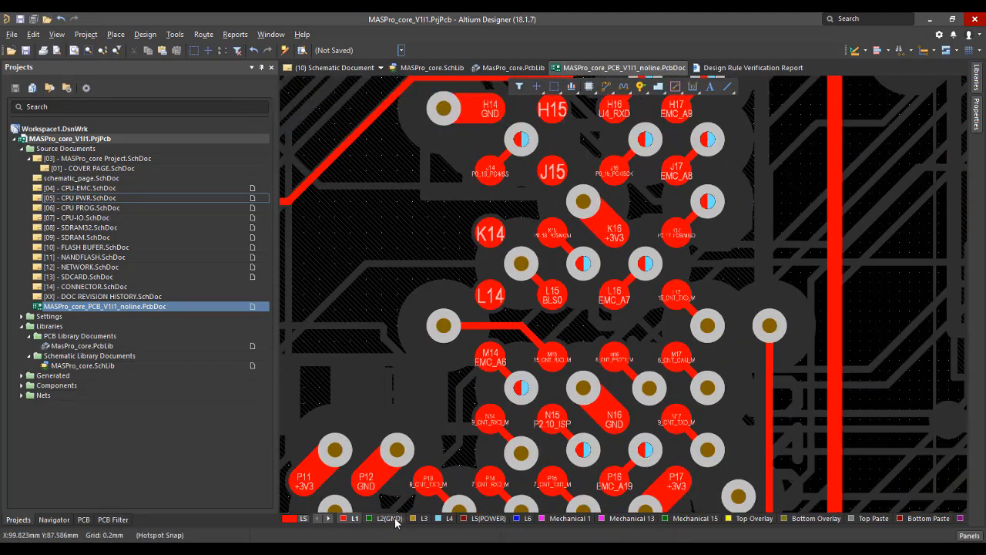
click(390, 518)
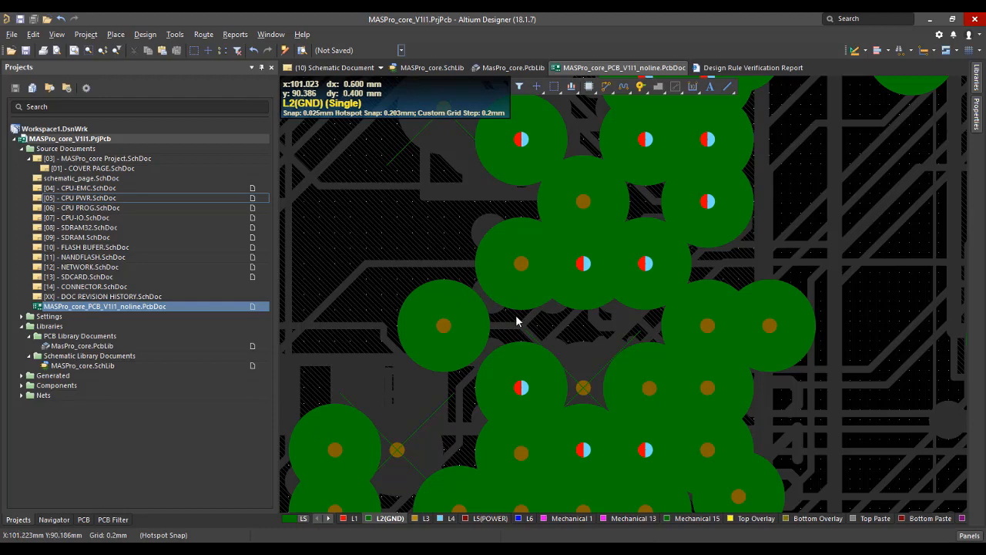
ctrl+scroll(502, 298, down, 2)
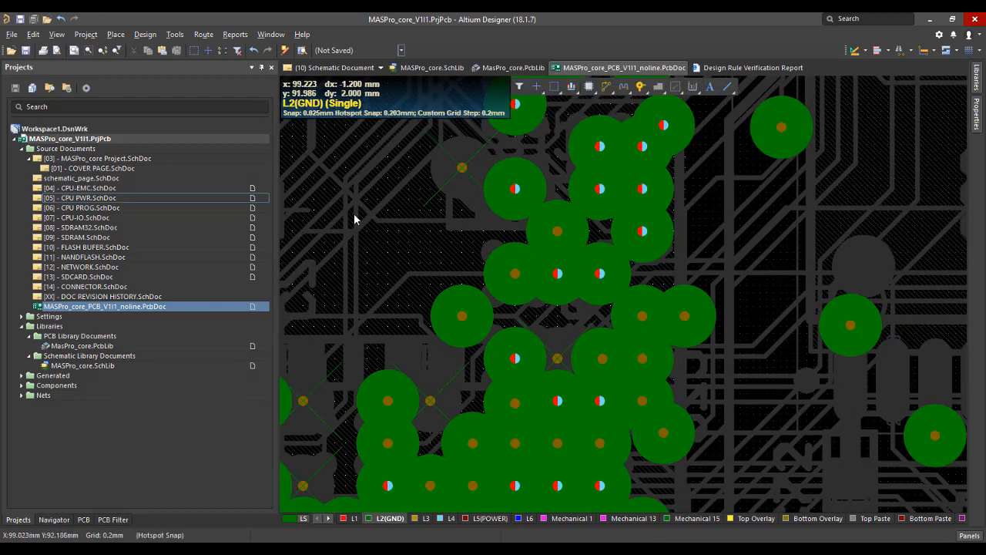
Run a design rule check on the board, dismiss the resulting messages, and return to the PCB document.
click(175, 34)
click(202, 47)
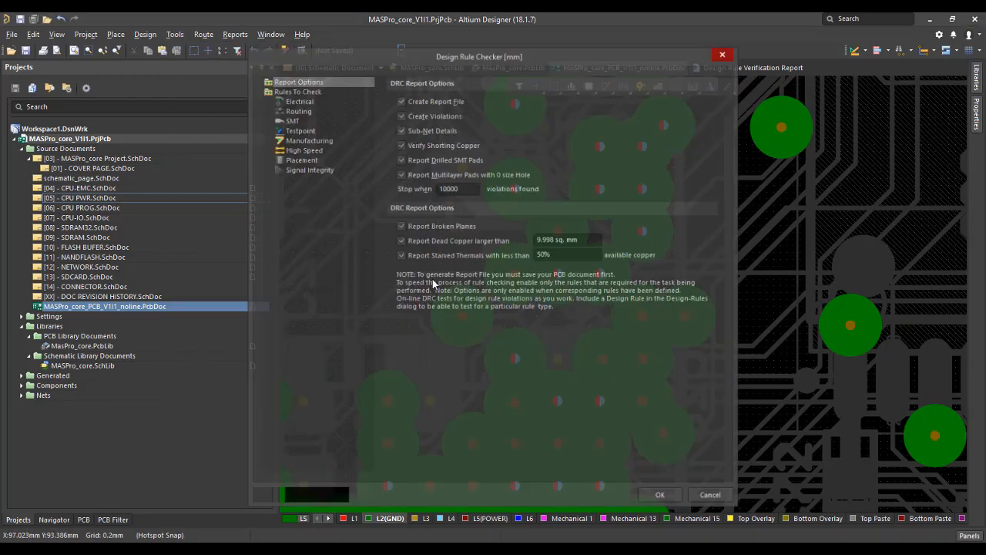
click(339, 494)
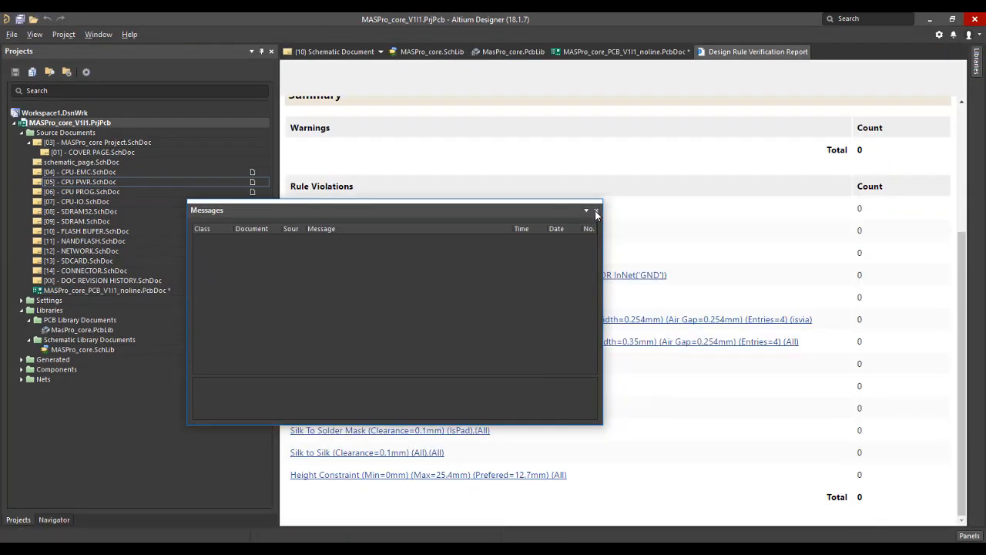
click(596, 210)
double_click(125, 290)
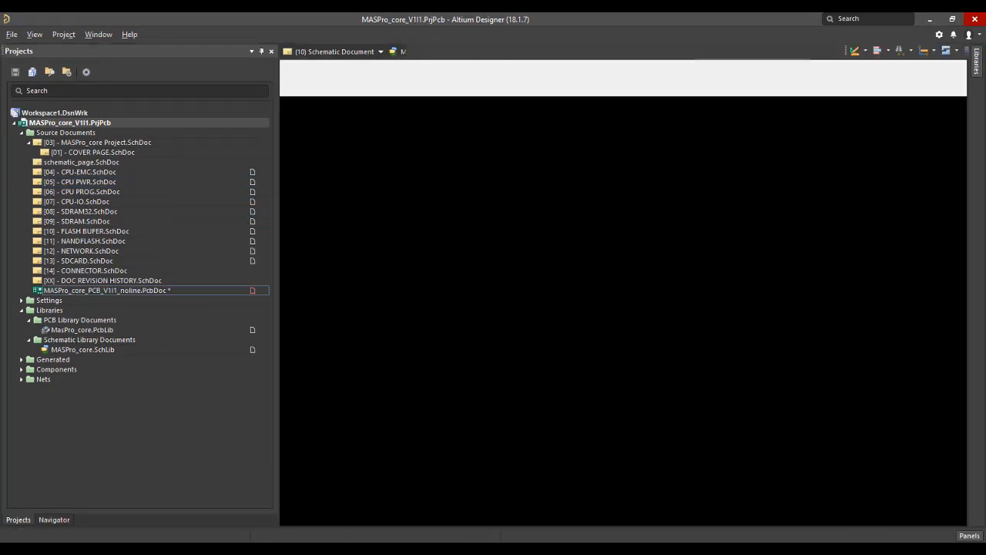
Leave single-layer view to display all layers, bring the whole board into view, and save the PCB document.
ctrl+scroll(497, 285, down, 1)
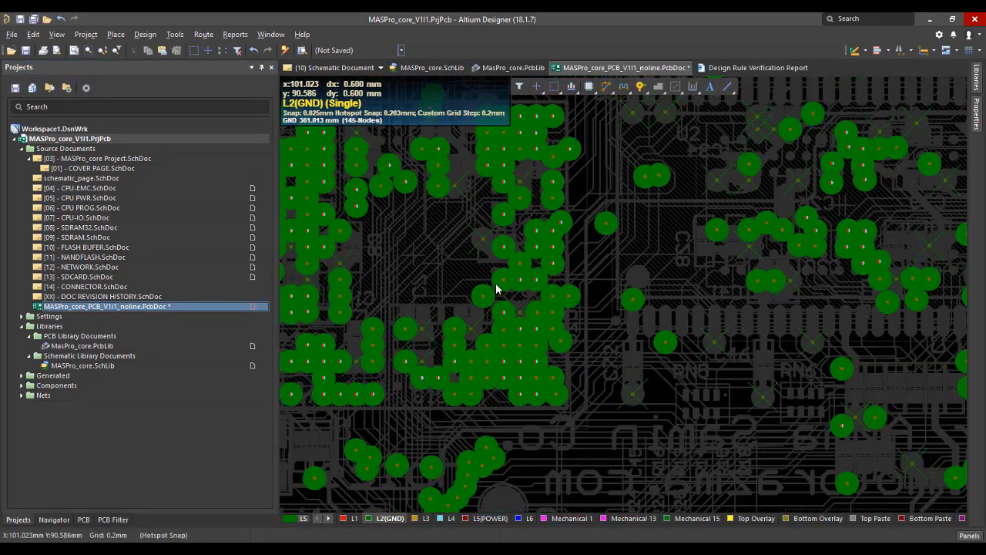
key(shift+s)
key(shift+s)
ctrl+scroll(497, 289, down, 4)
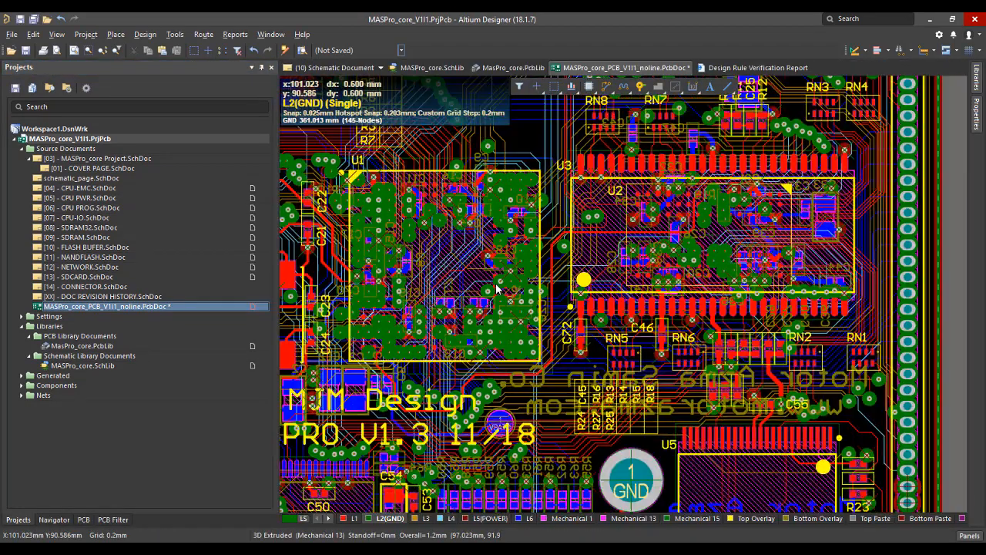
right_drag(471, 275, 540, 237)
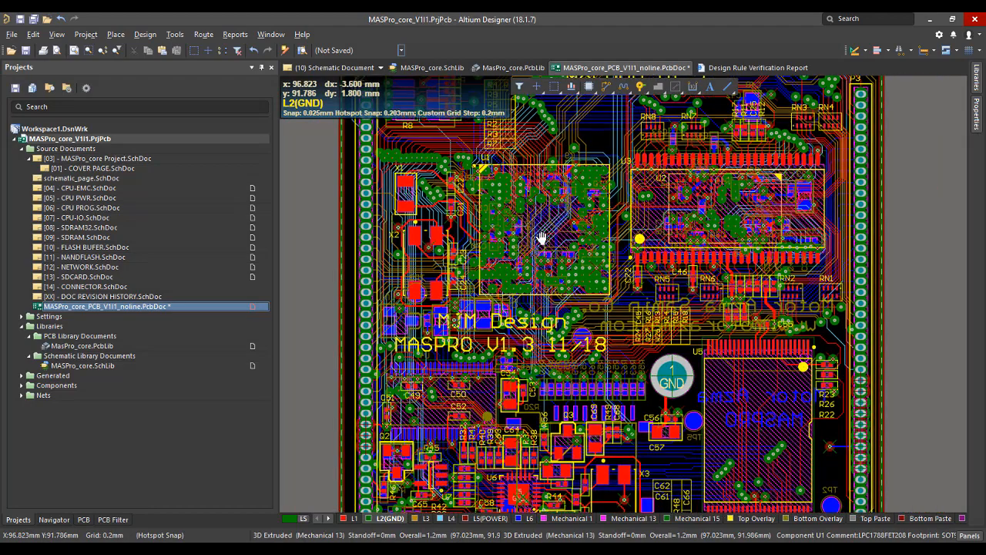
ctrl+scroll(539, 237, down, 3)
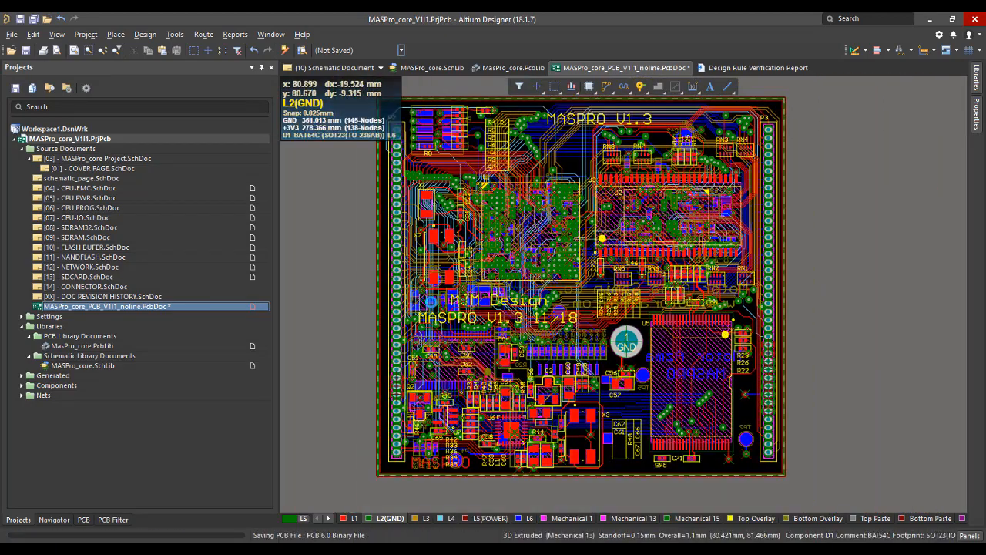
key(ctrl+s)
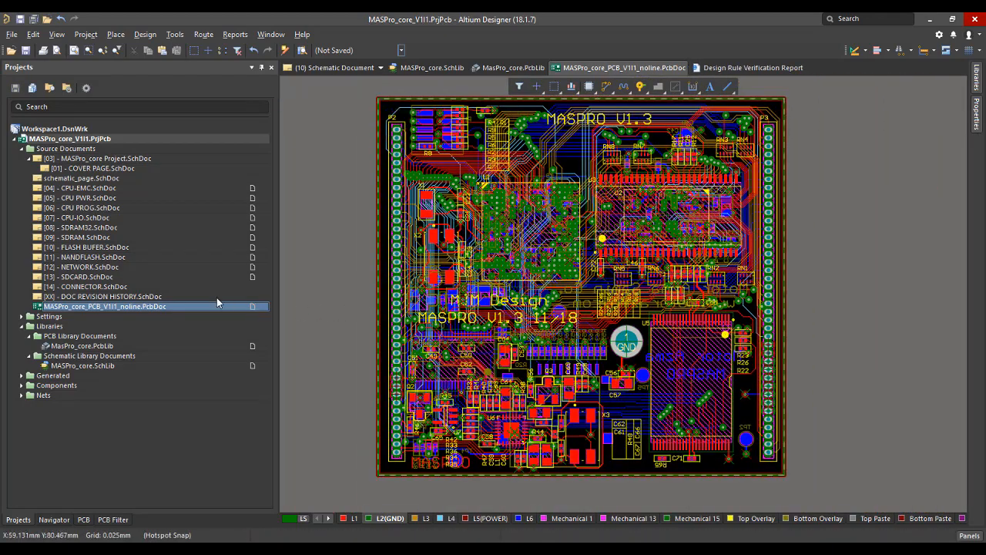
Open the [09] - SDRAM schematic sheet and examine the EMC_A[0..14] bus wiring at U3A.
double_click(92, 238)
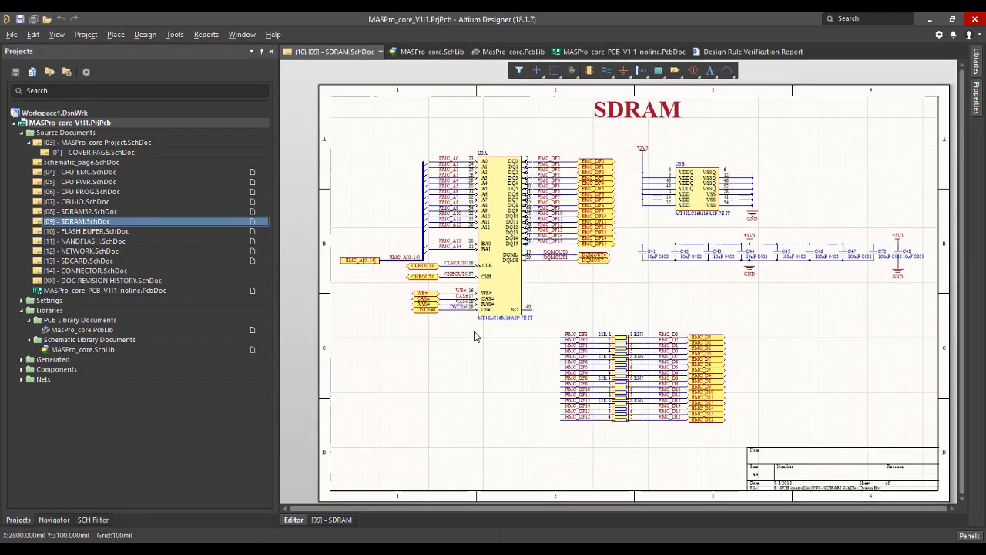
ctrl+scroll(475, 337, down, 1)
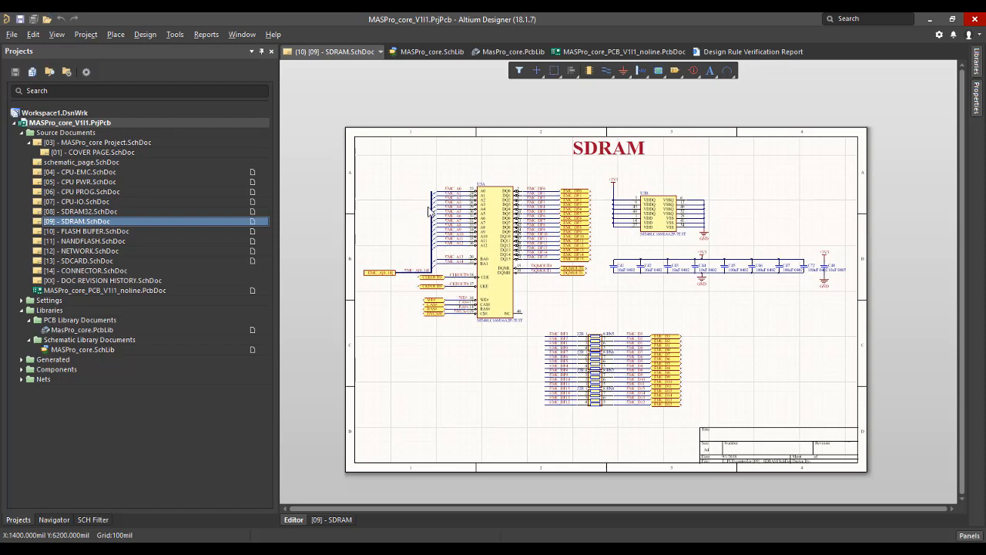
ctrl+scroll(416, 277, up, 3)
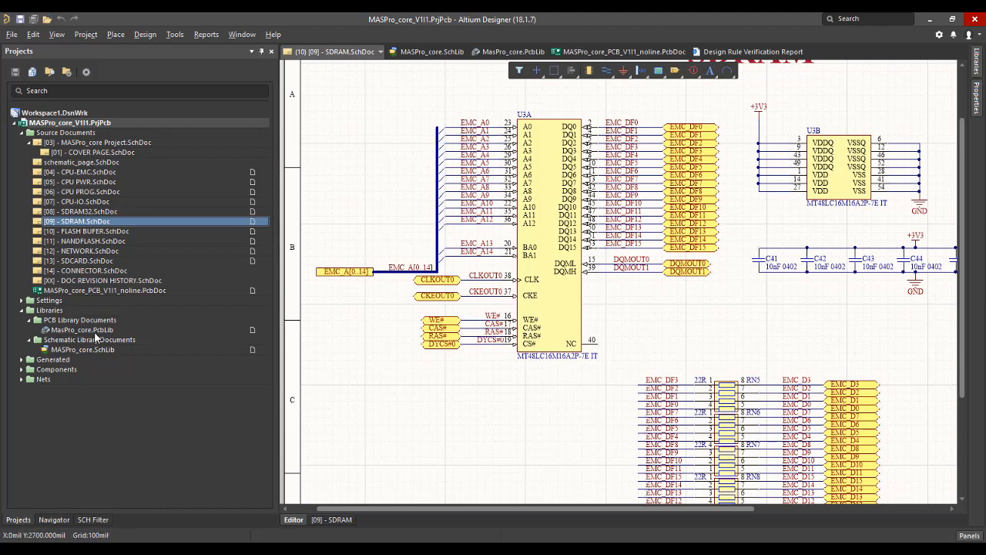
From the project's component list, locate capacitor C4 on the CPU PWR schematic, and return to the PCB document.
double_click(104, 292)
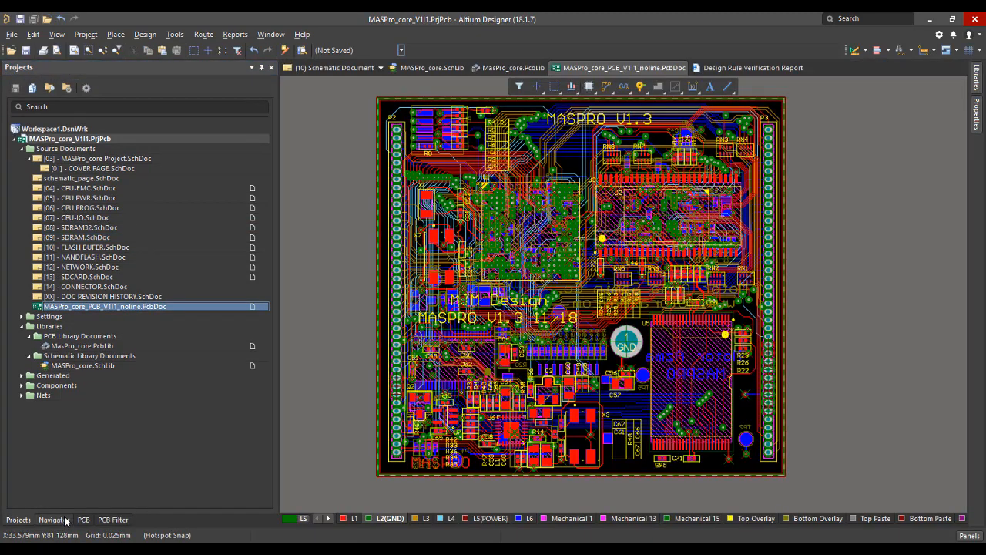
click(54, 519)
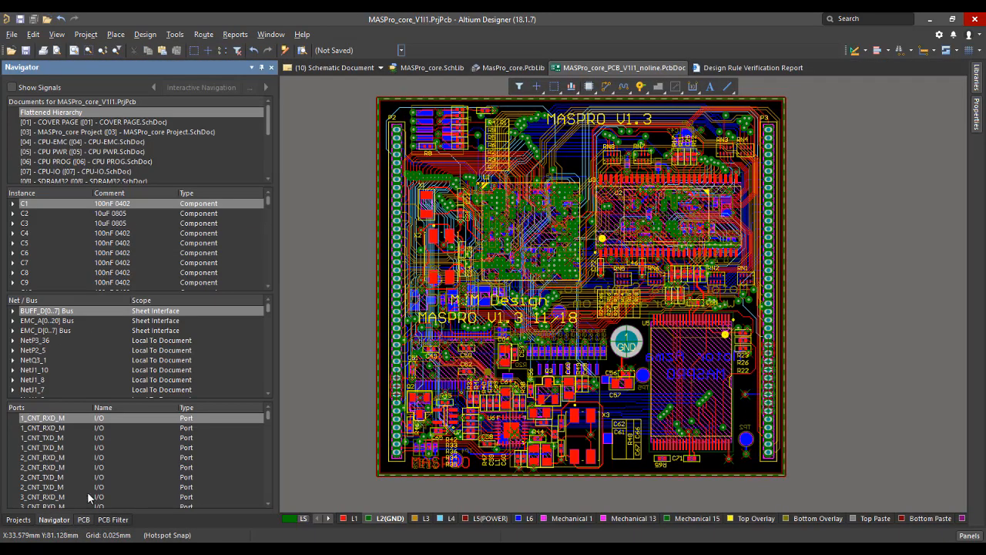
click(97, 233)
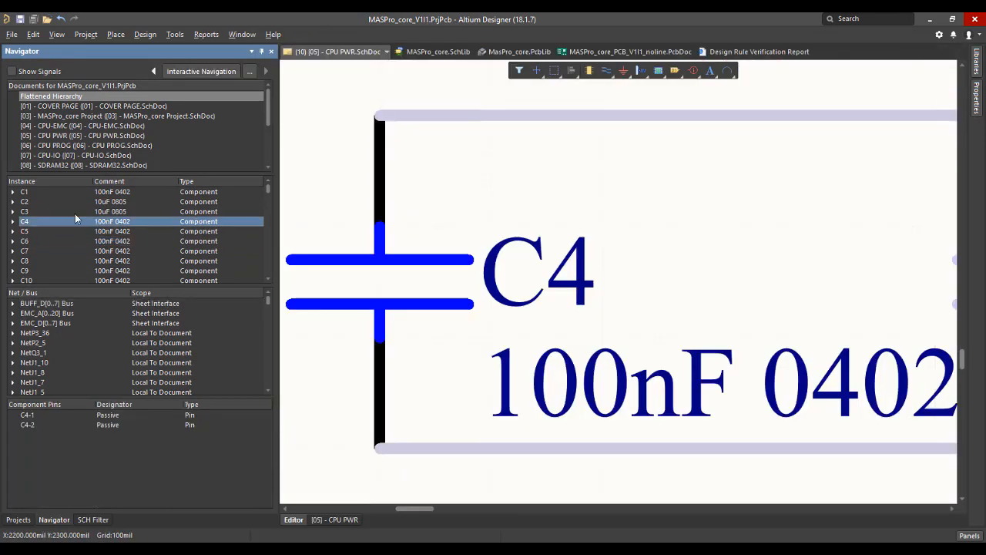
click(86, 519)
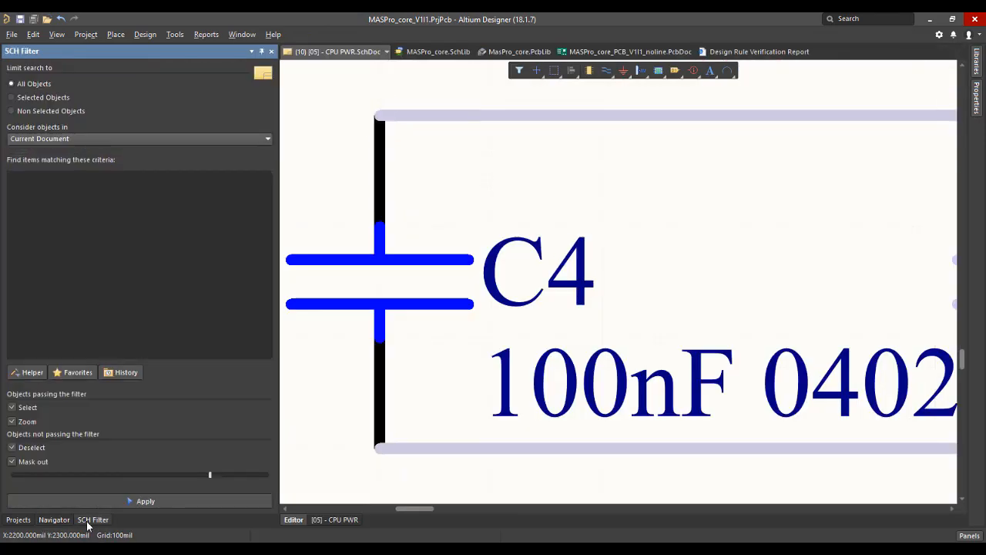
click(18, 520)
double_click(98, 291)
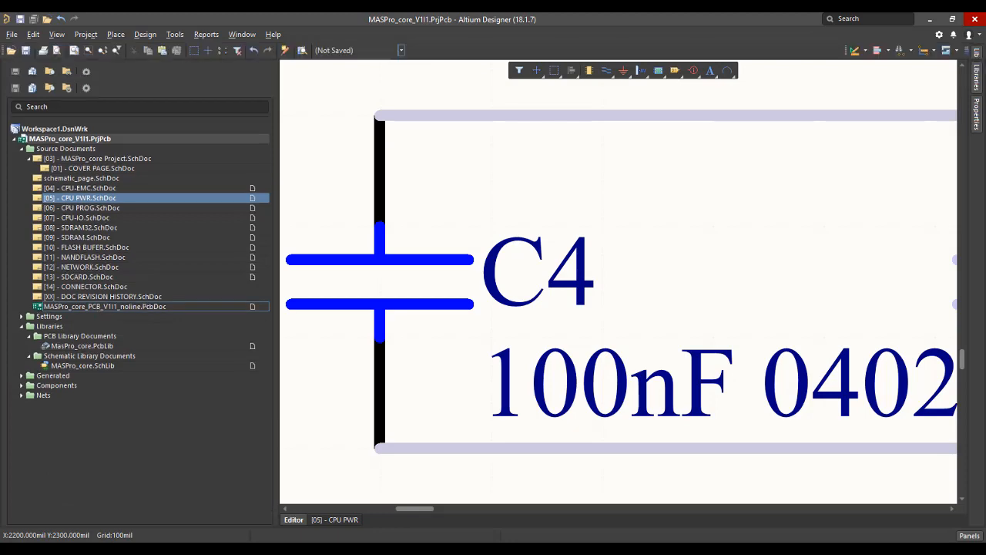
Select the EMC_A[0..20] net class on the board and turn on the display override for its nets.
click(101, 521)
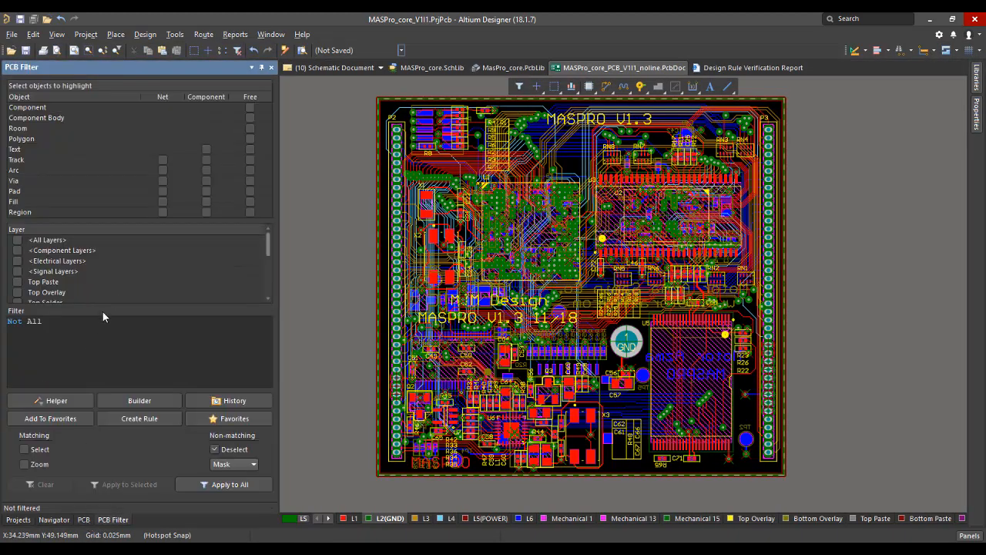
click(84, 519)
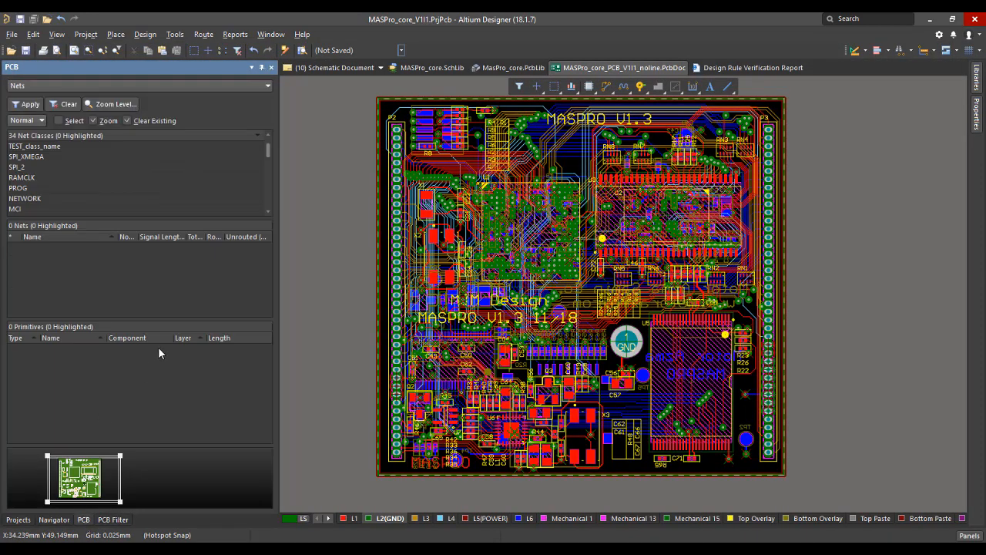
scroll(56, 186, down, 4)
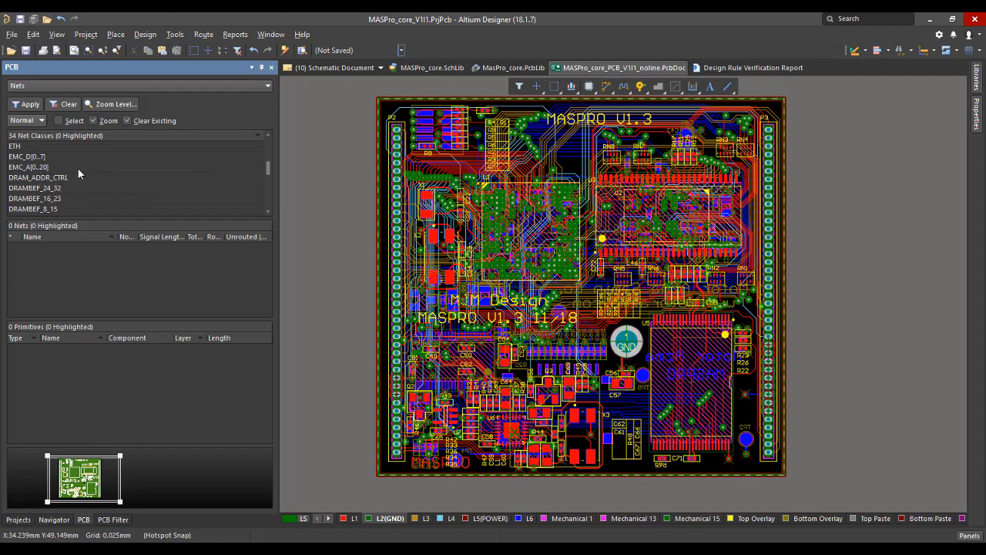
click(78, 168)
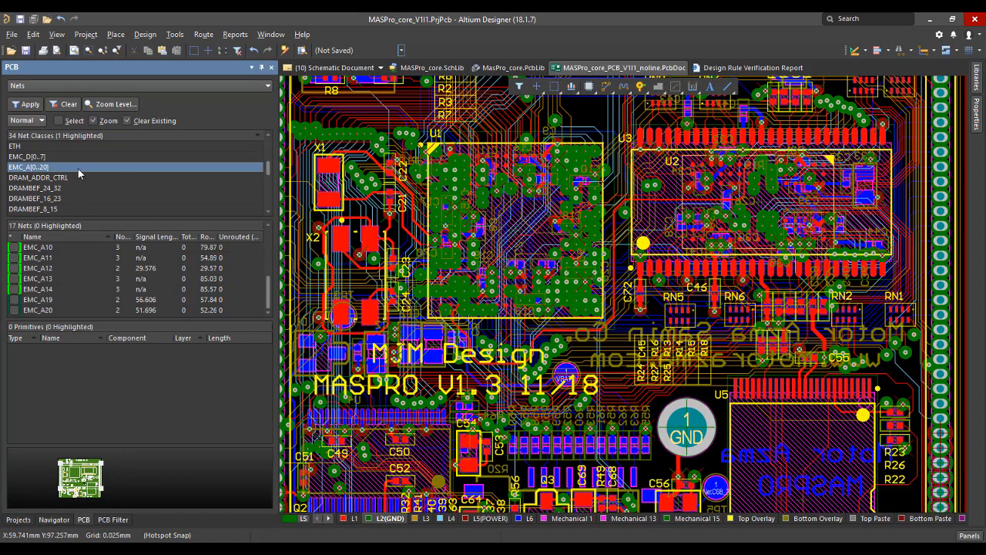
right_click(51, 171)
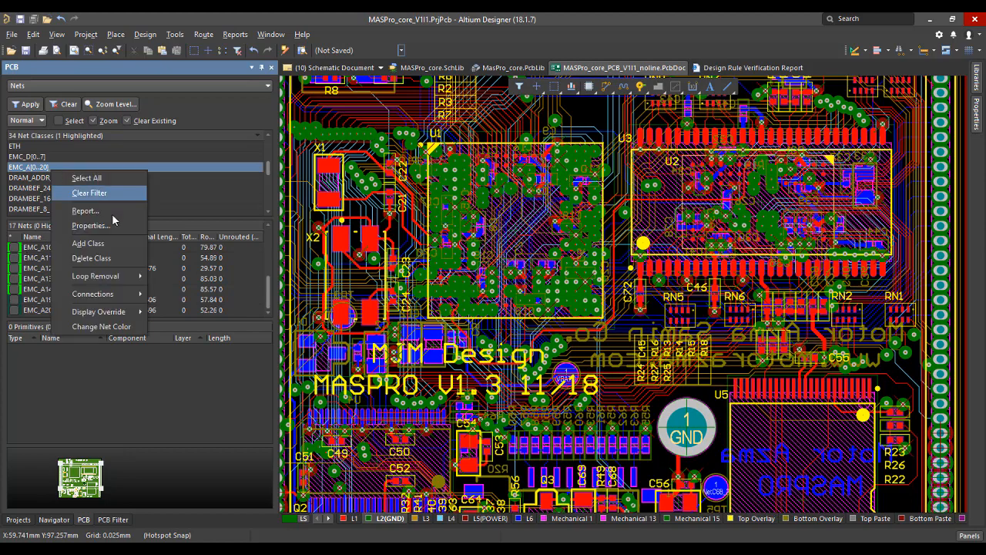
mouse_move(114, 313)
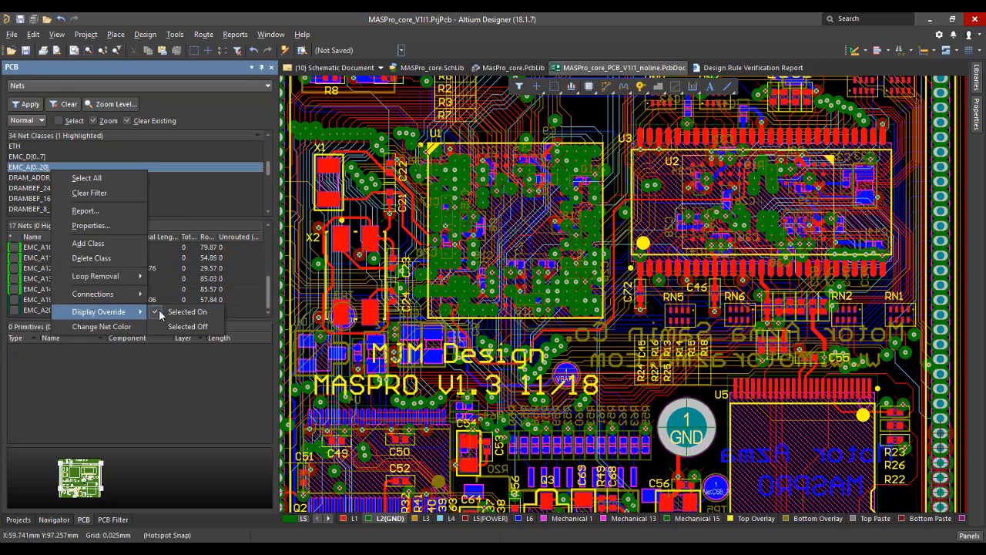
click(187, 311)
ctrl+scroll(655, 303, down, 5)
ctrl+scroll(715, 260, up, 6)
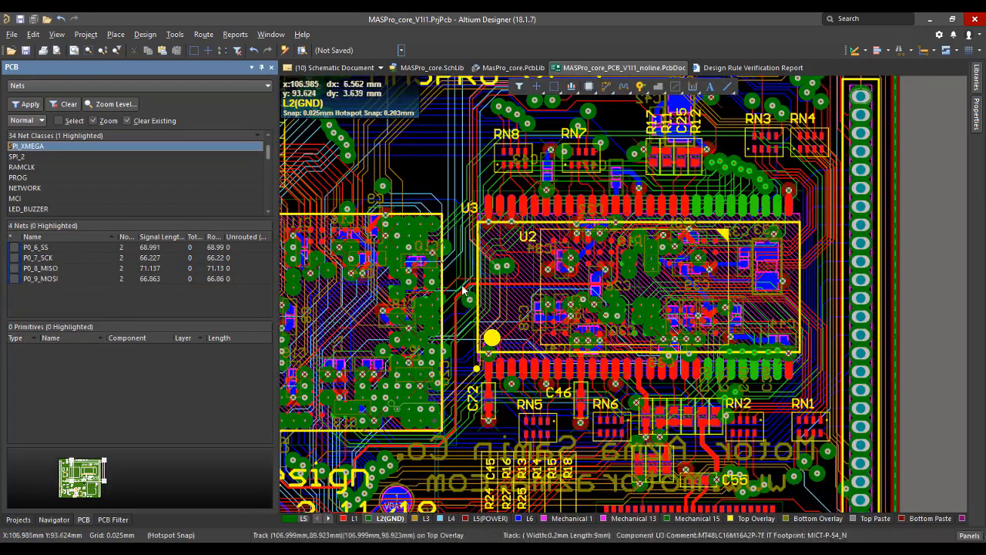
Turn on single-layer view and examine the highlighted address routing between U1 and the memory chips on layer L1.
ctrl+scroll(460, 281, down, 2)
ctrl+scroll(460, 273, up, 2)
right_drag(459, 269, 561, 268)
key(shift+s)
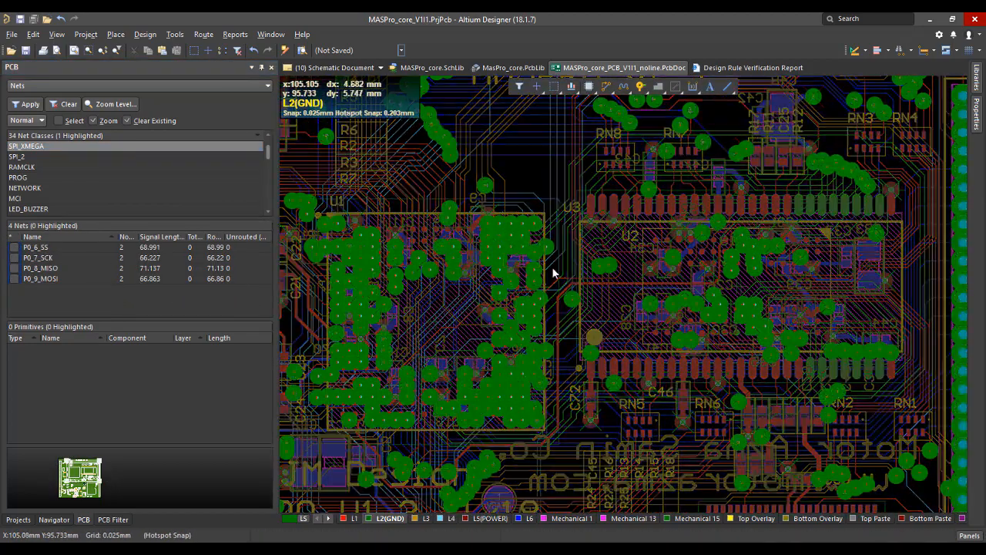
click(355, 520)
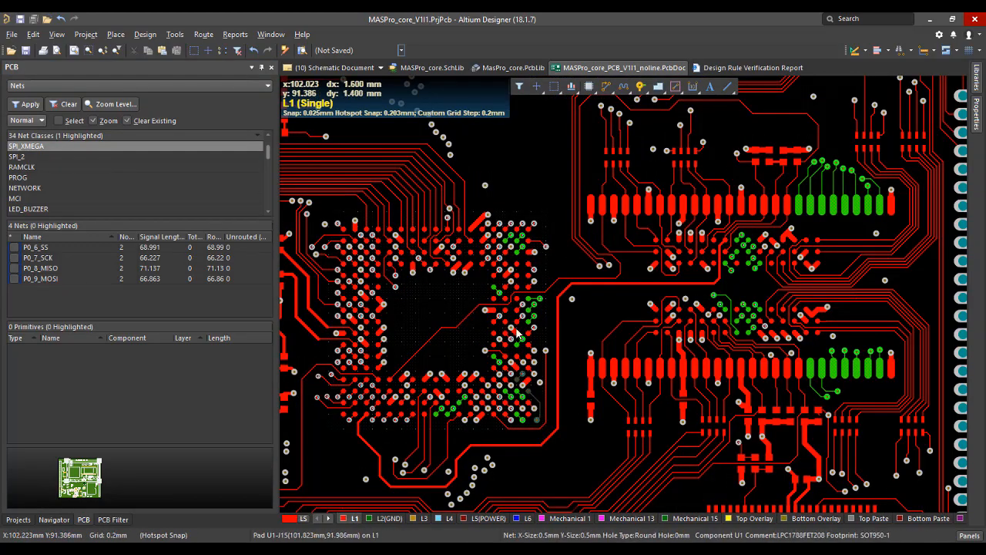
ctrl+scroll(658, 308, down, 1)
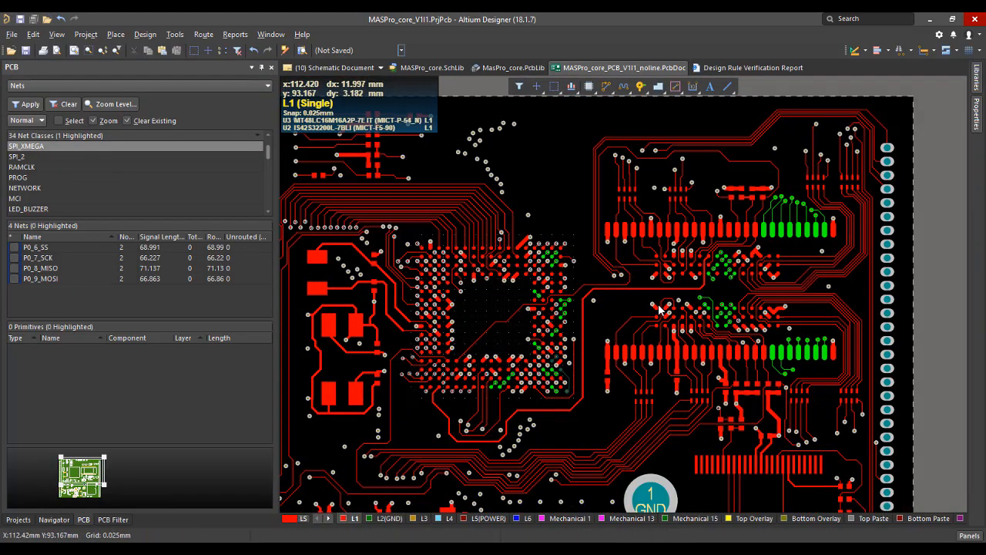
Compare the routing on inner layers L4, L3 and L5(POWER), ending with layer L4 shown across the board.
click(440, 520)
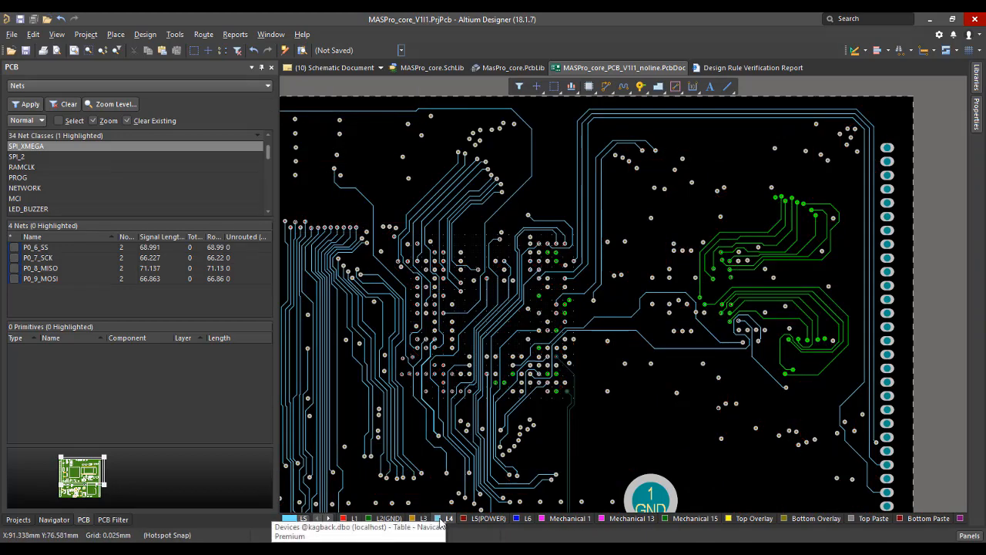
click(423, 519)
click(438, 519)
click(423, 519)
click(444, 518)
click(484, 518)
click(447, 519)
ctrl+scroll(614, 299, down, 1)
right_drag(540, 323, 573, 271)
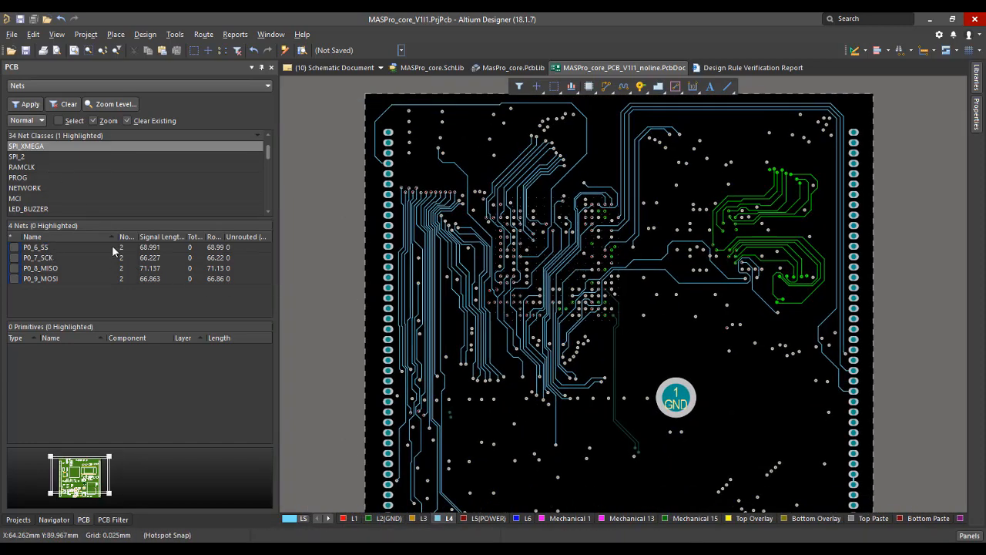
Open the [04] - CPU-EMC schematic sheet and examine the net class blanket around CLKOUT0 and CKEOUT0.
click(58, 521)
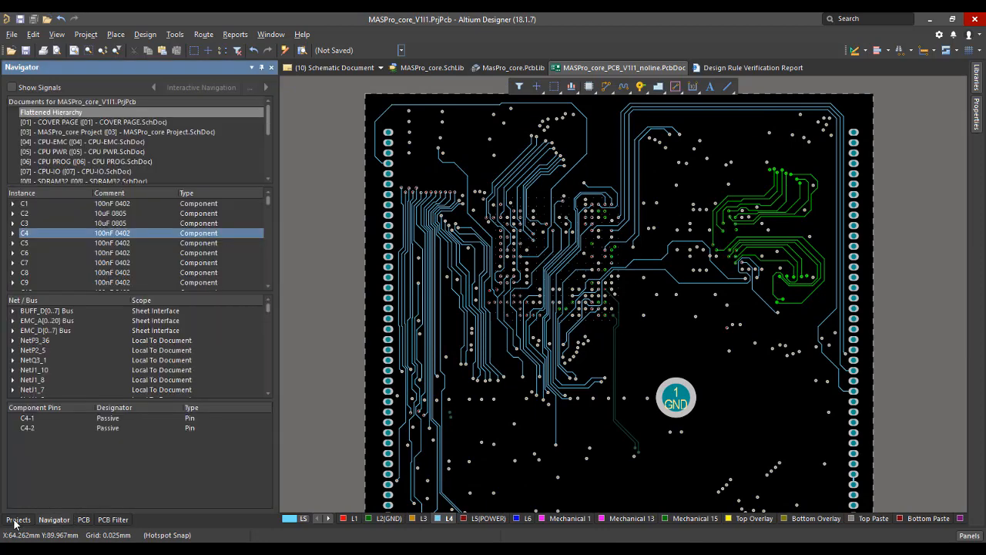
click(16, 521)
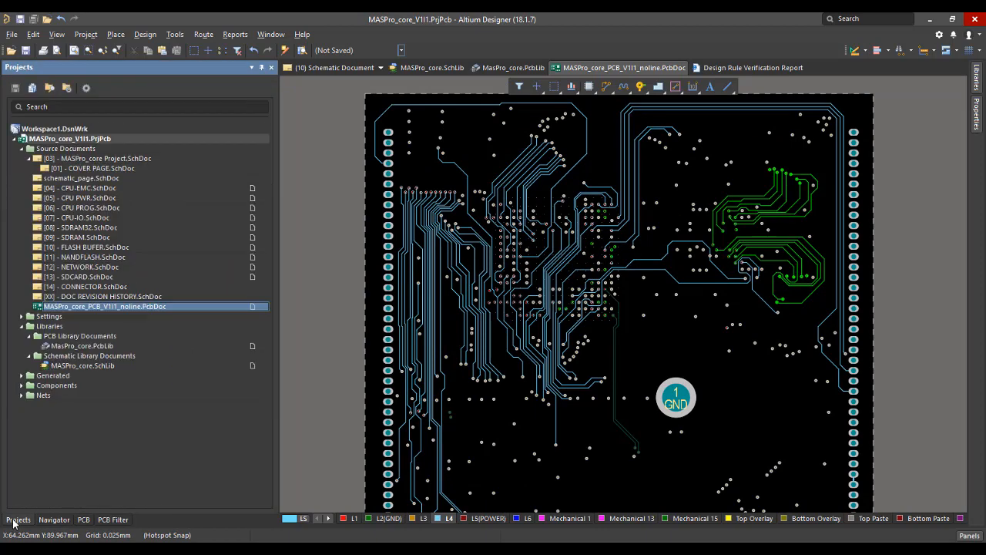
double_click(84, 188)
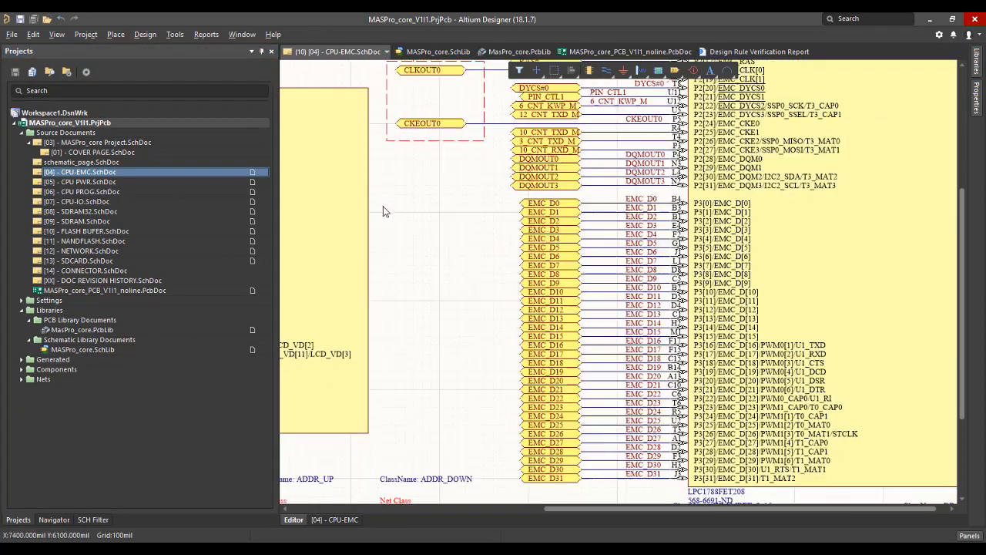
ctrl+scroll(386, 211, down, 3)
right_drag(455, 204, 489, 346)
ctrl+scroll(424, 240, up, 6)
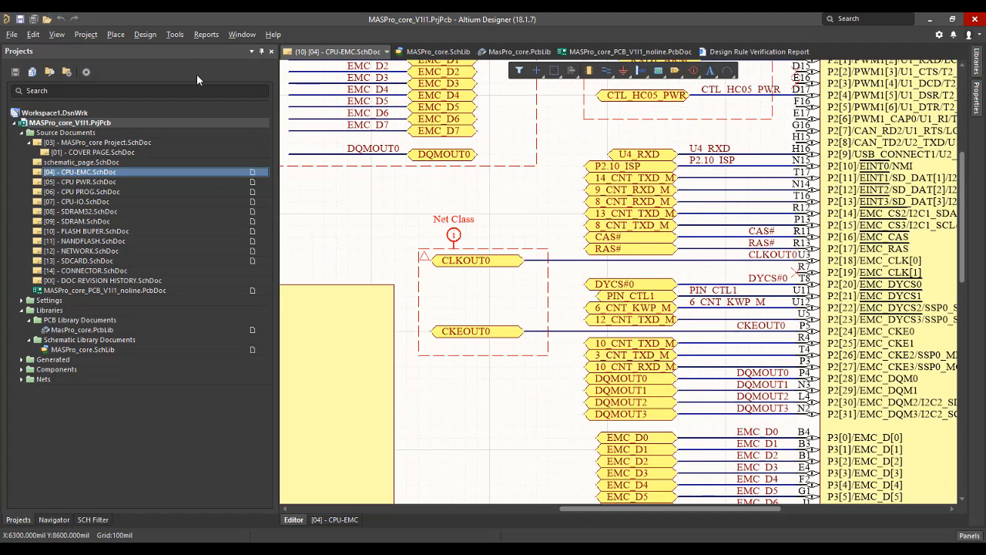
click(176, 35)
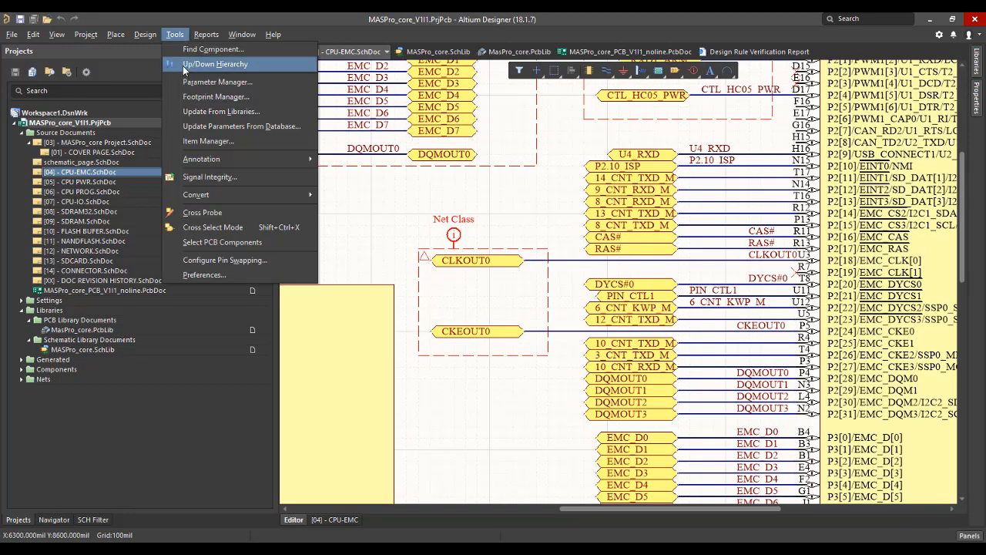
click(146, 35)
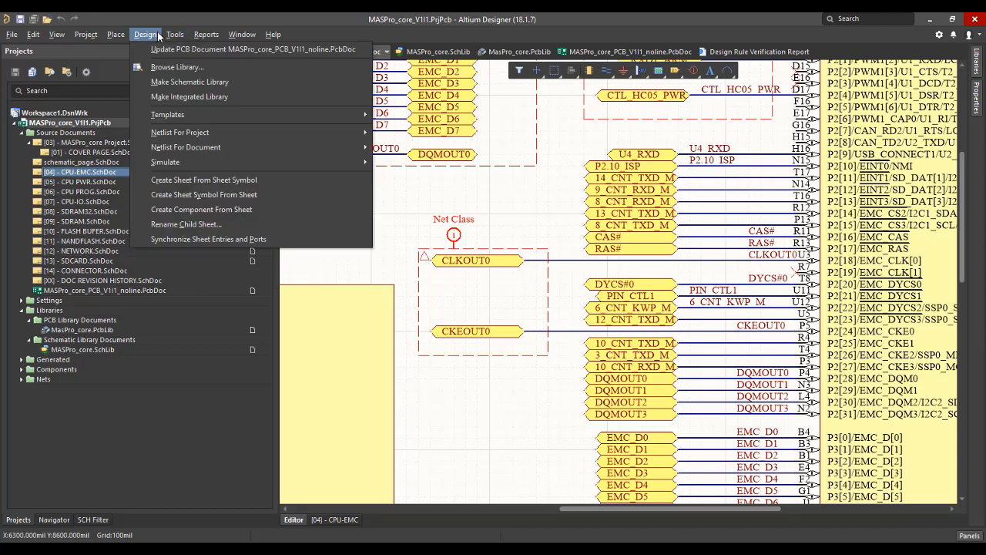
click(158, 34)
click(175, 35)
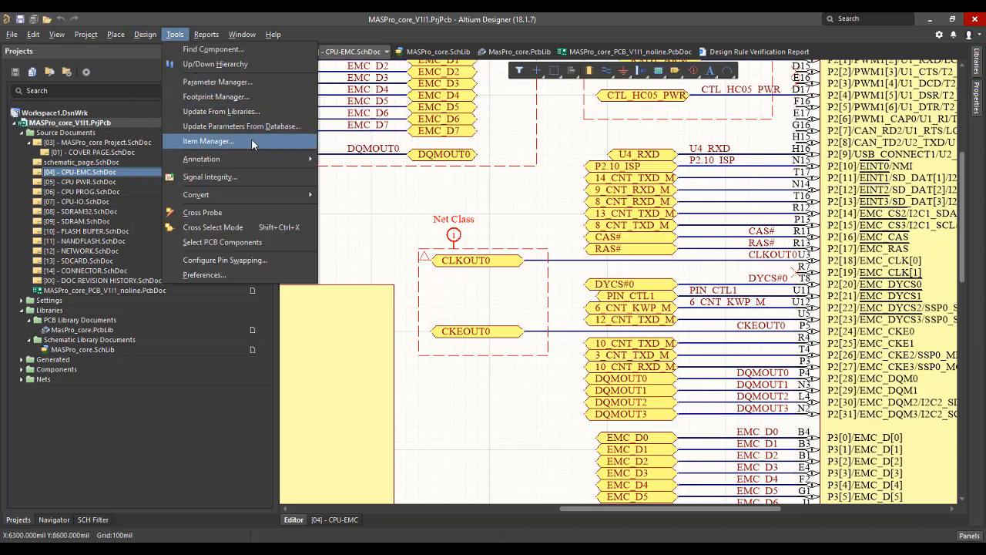
click(112, 35)
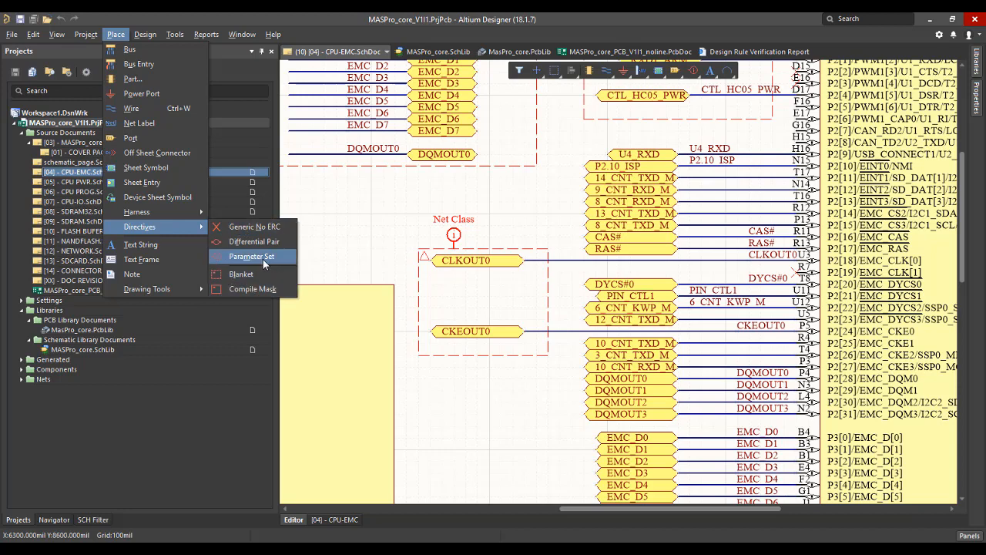
click(524, 386)
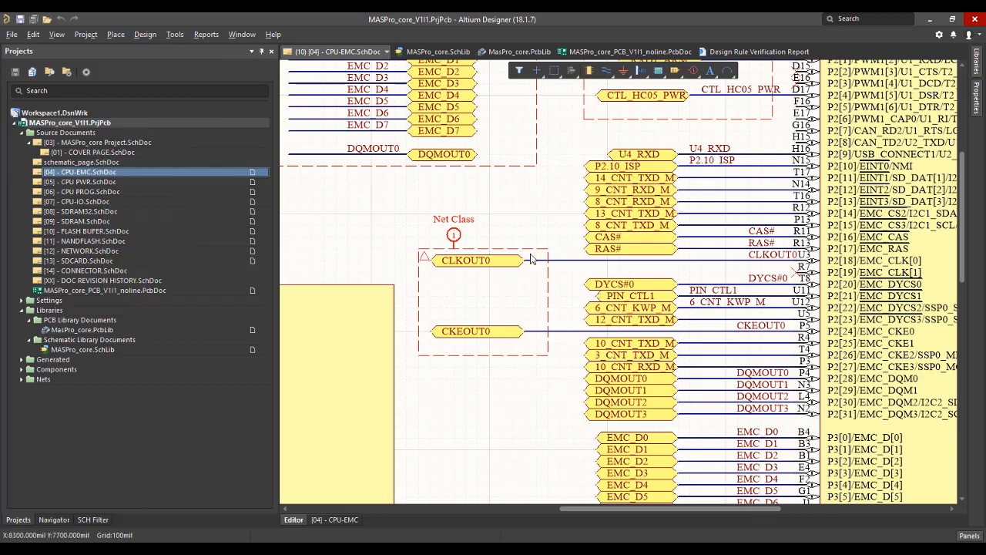
Examine the net class groups and the EMC_A[0..20] bus across the CPU EMC sheet.
ctrl+scroll(527, 237, down, 2)
ctrl+scroll(527, 238, down, 1)
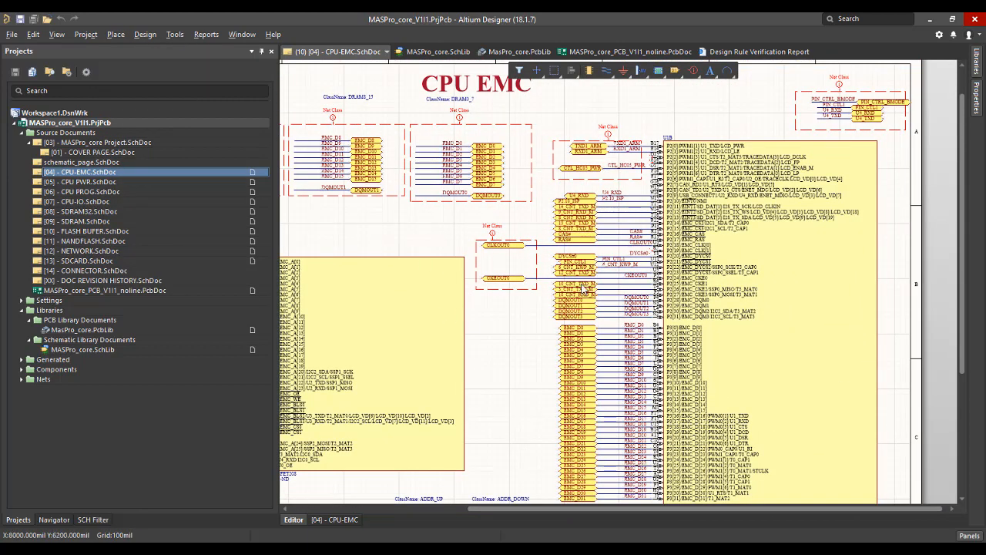
ctrl+scroll(496, 327, up, 3)
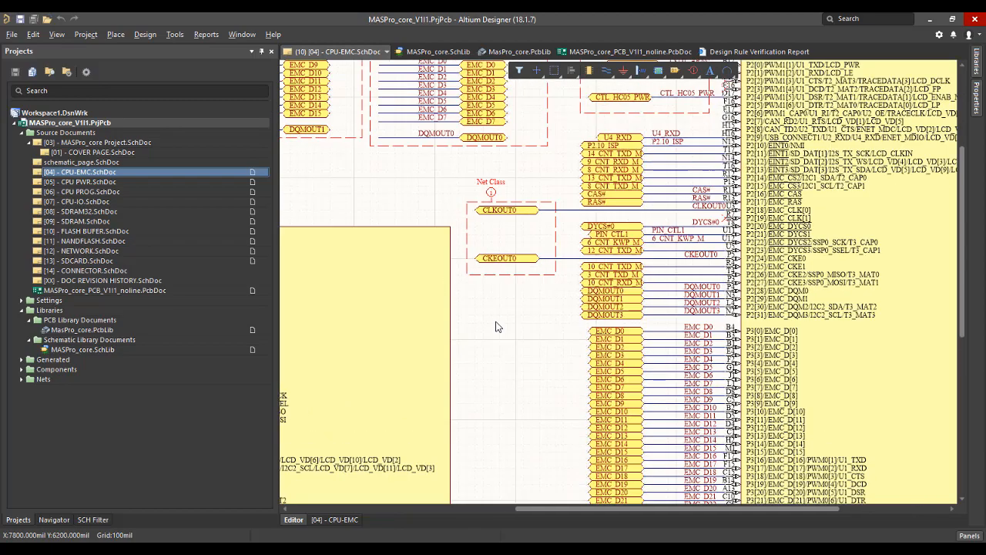
ctrl+scroll(496, 327, down, 4)
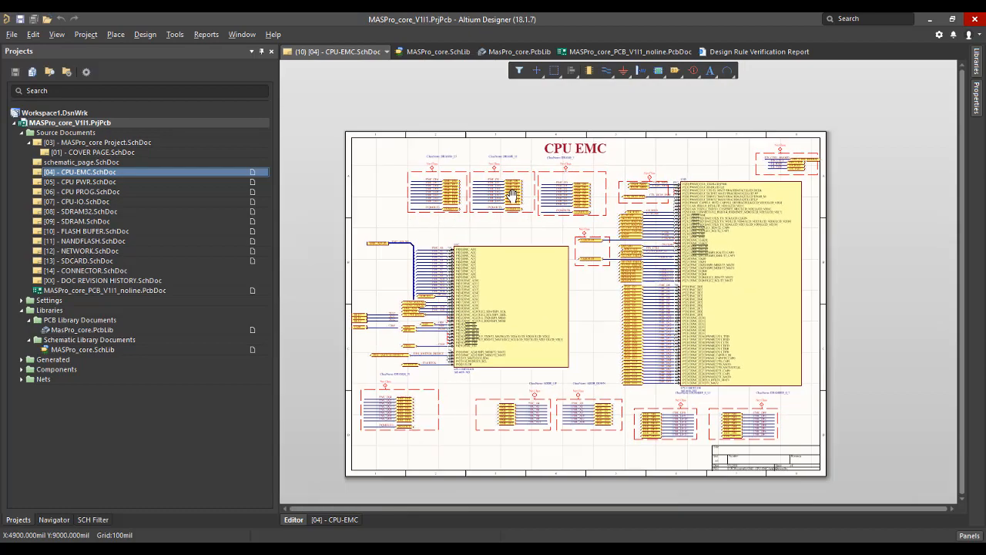
ctrl+scroll(554, 260, up, 3)
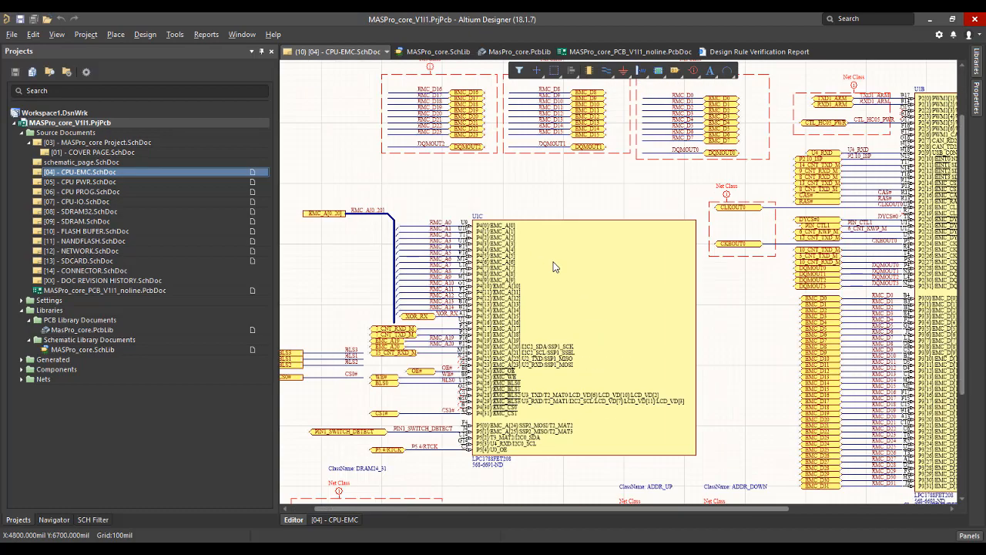
ctrl+scroll(553, 266, down, 2)
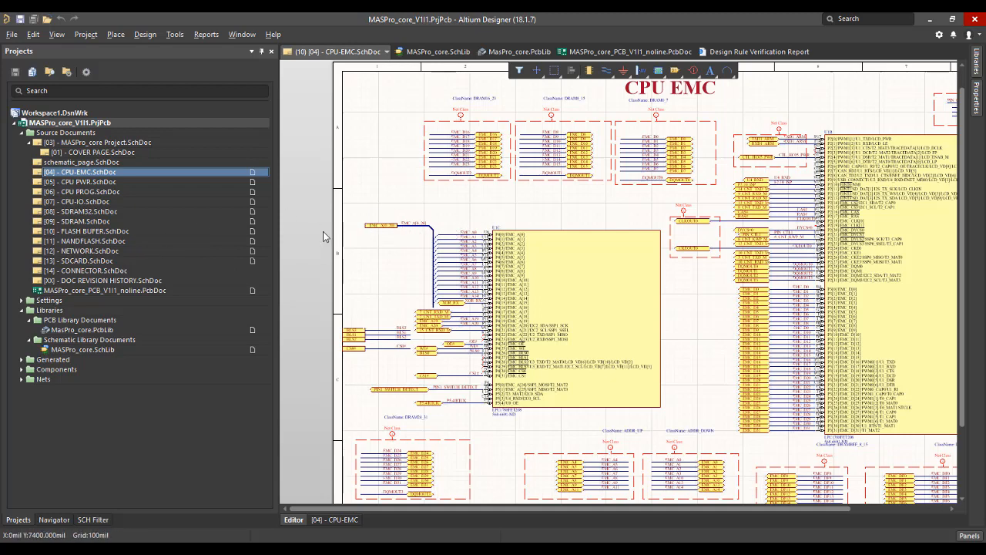
Review the [09] - SDRAM schematic sheet and open the [10] - FLASH BUFER sheet.
double_click(94, 223)
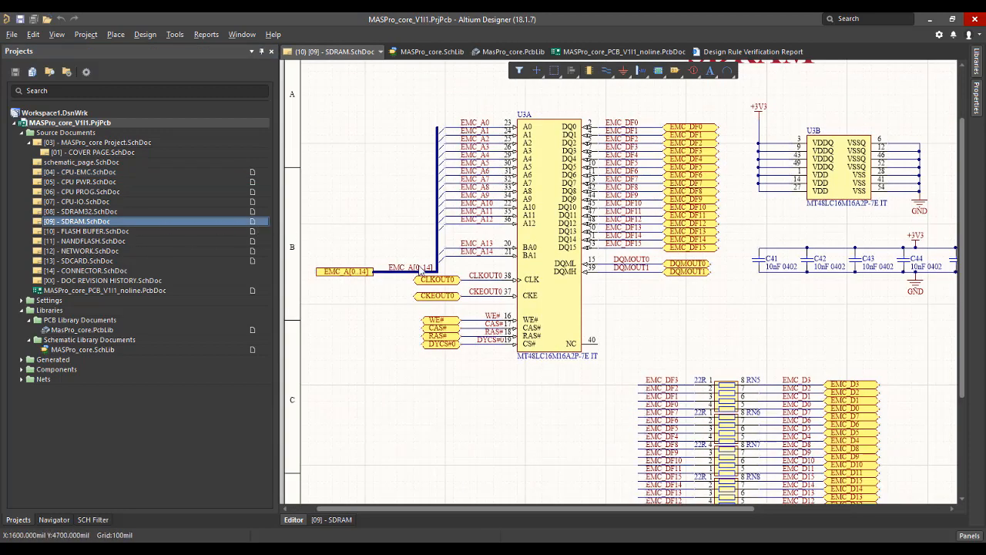
double_click(107, 231)
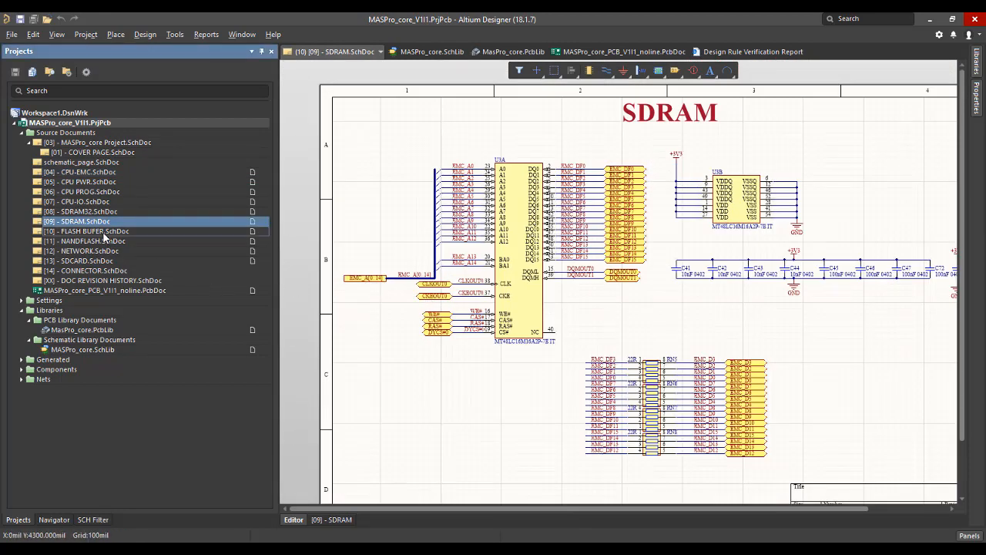
ctrl+scroll(467, 342, down, 1)
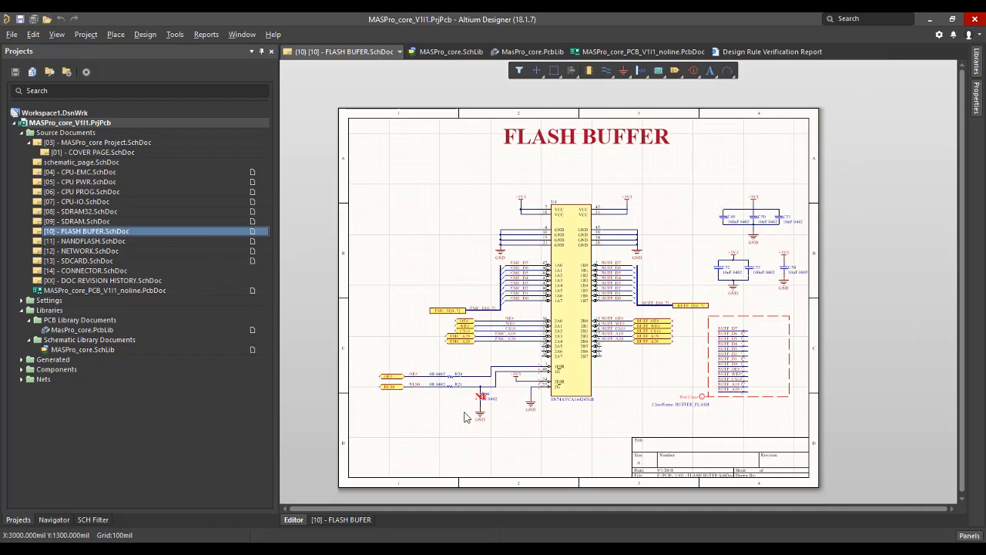
Examine the NF-marked resistor R64 and the R20 and R21 connections to the SN74AVCA164245GR buffer.
ctrl+scroll(465, 416, up, 2)
ctrl+scroll(464, 416, up, 2)
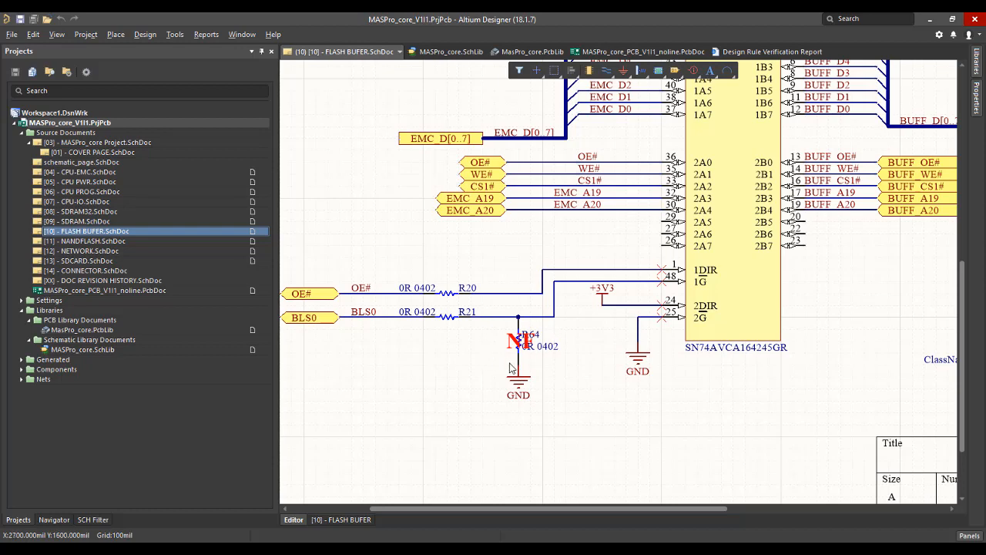
ctrl+scroll(510, 369, up, 2)
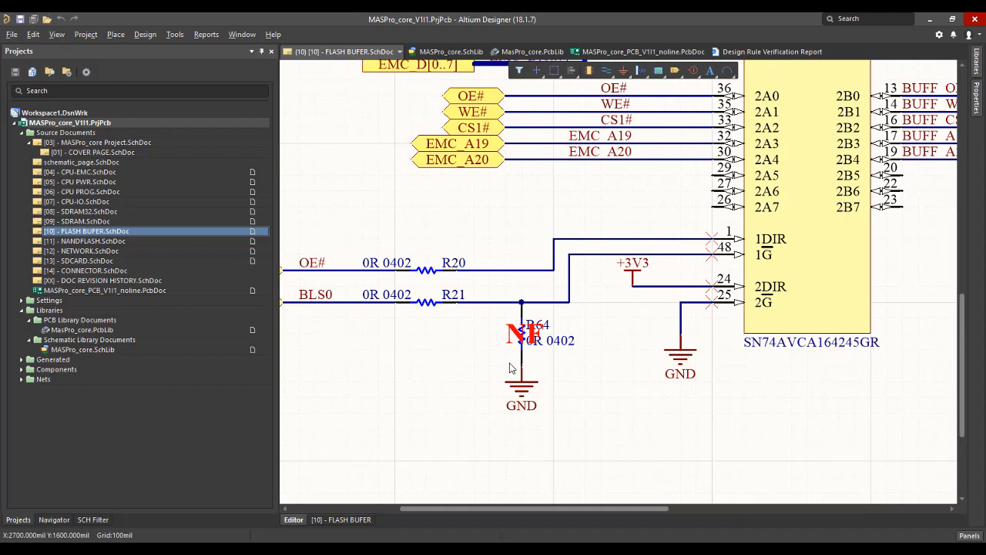
ctrl+scroll(509, 368, down, 3)
scroll(728, 301, up, 2)
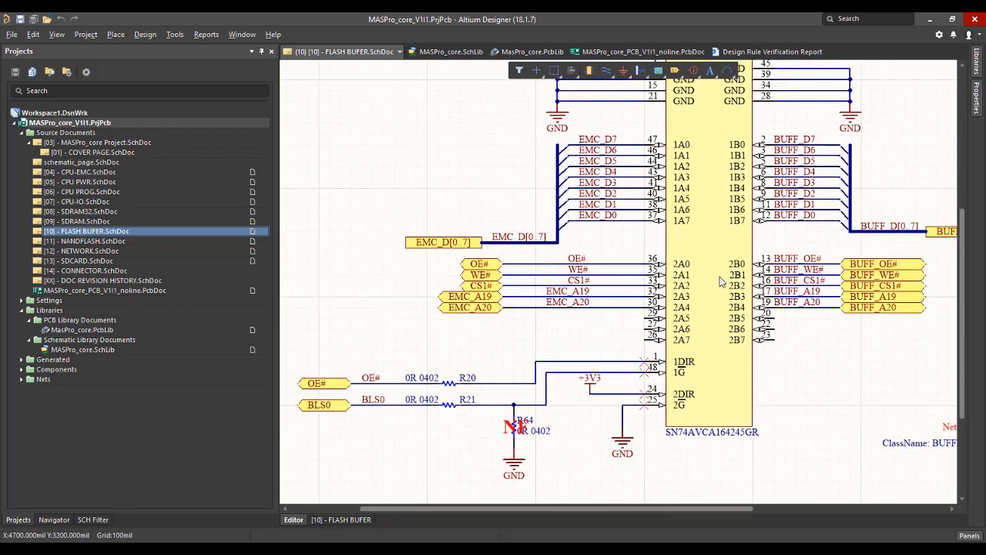
ctrl+scroll(721, 282, down, 1)
ctrl+scroll(505, 404, up, 1)
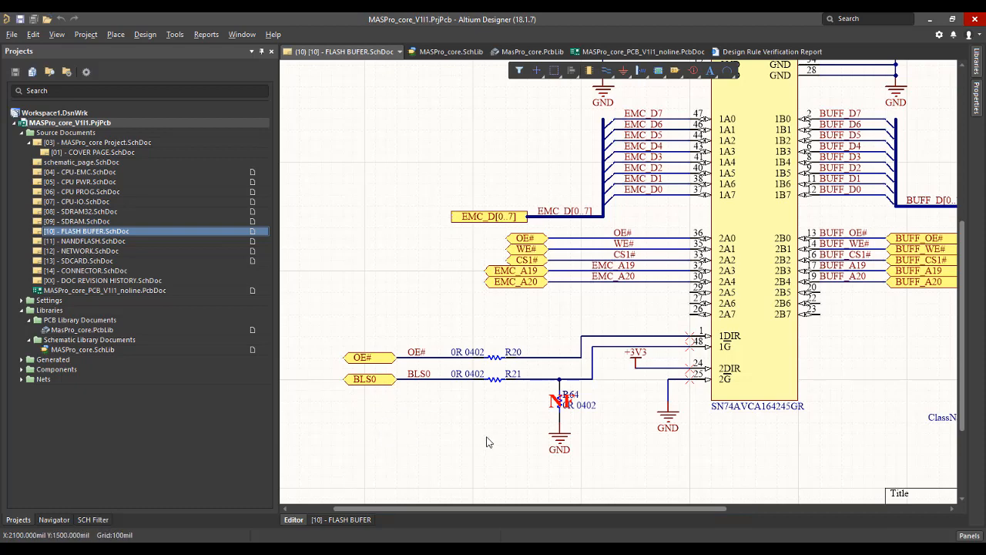
ctrl+scroll(486, 441, up, 1)
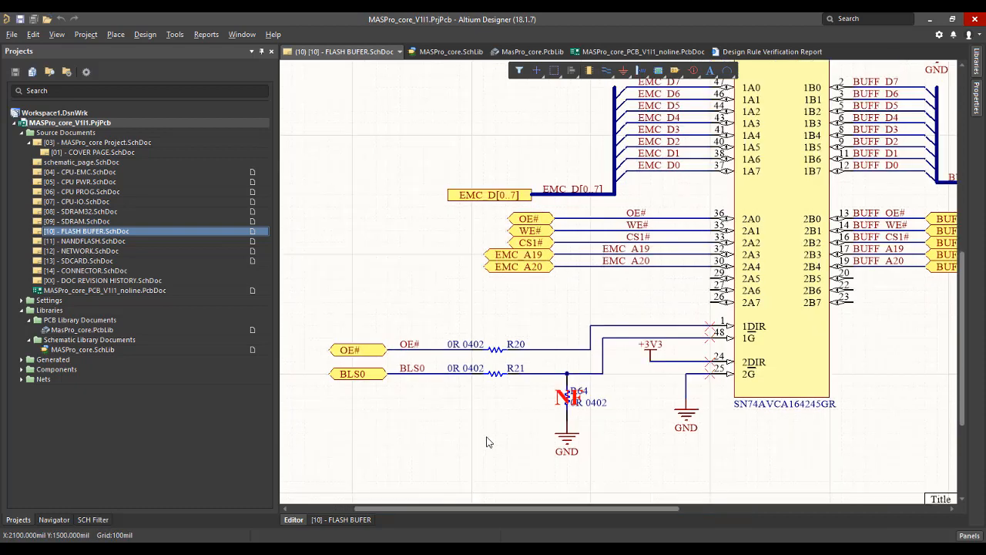
ctrl+scroll(488, 440, up, 1)
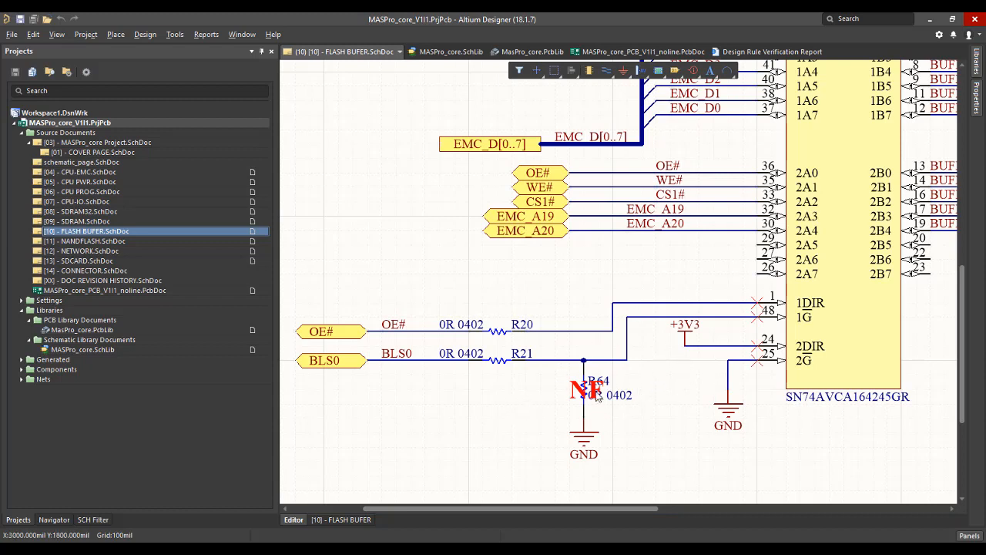
Look through the [13] - SDCARD sheet, the MASPro_core schematic library and the [08] - SDRAM32 sheet.
double_click(120, 261)
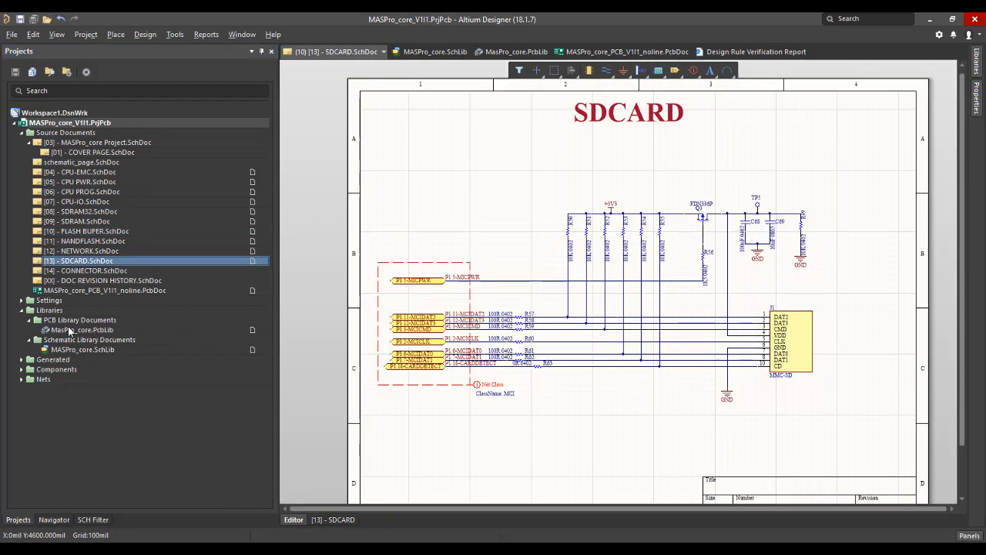
double_click(84, 350)
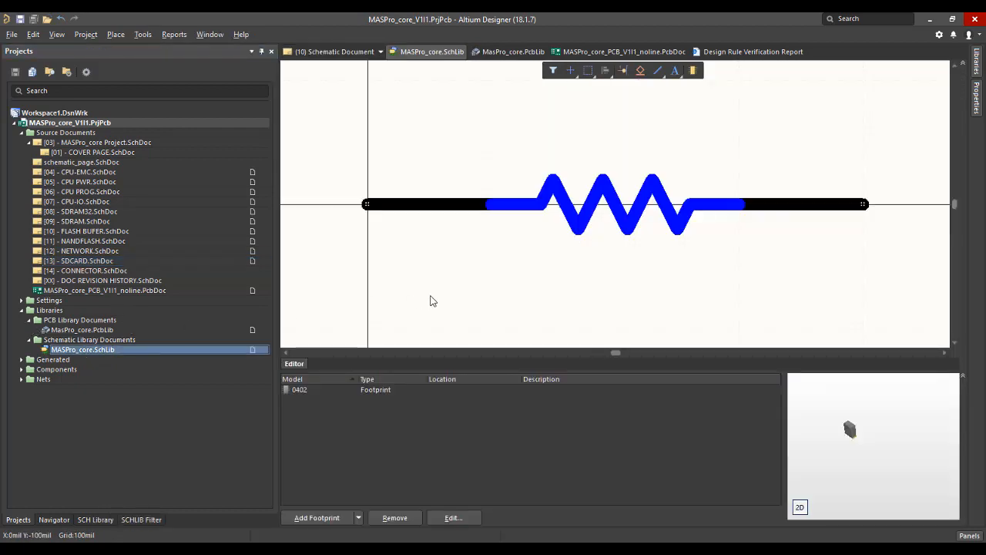
double_click(106, 213)
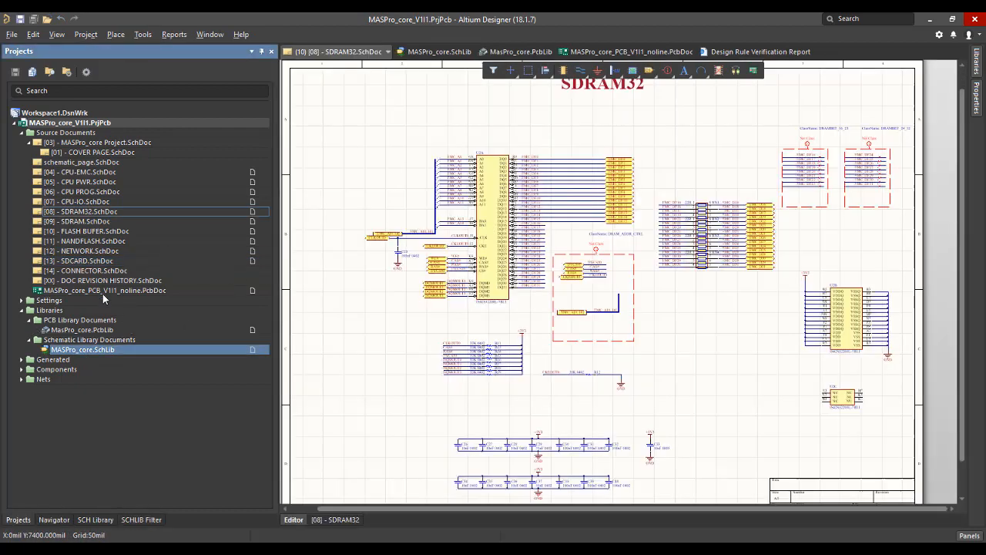
Return to the PCB document and leave single-layer view to display all layers.
double_click(103, 291)
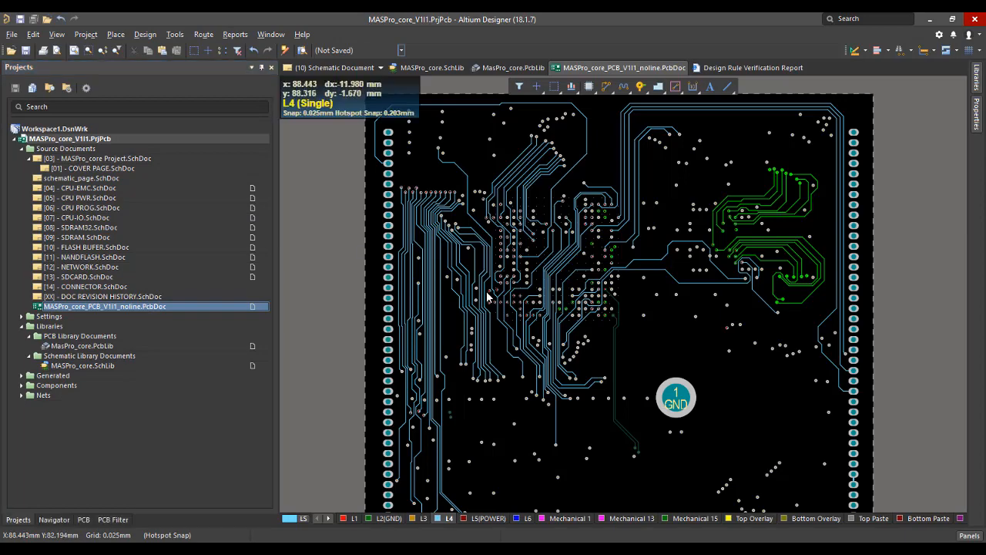
scroll(488, 295, down, 1)
key(shift+s)
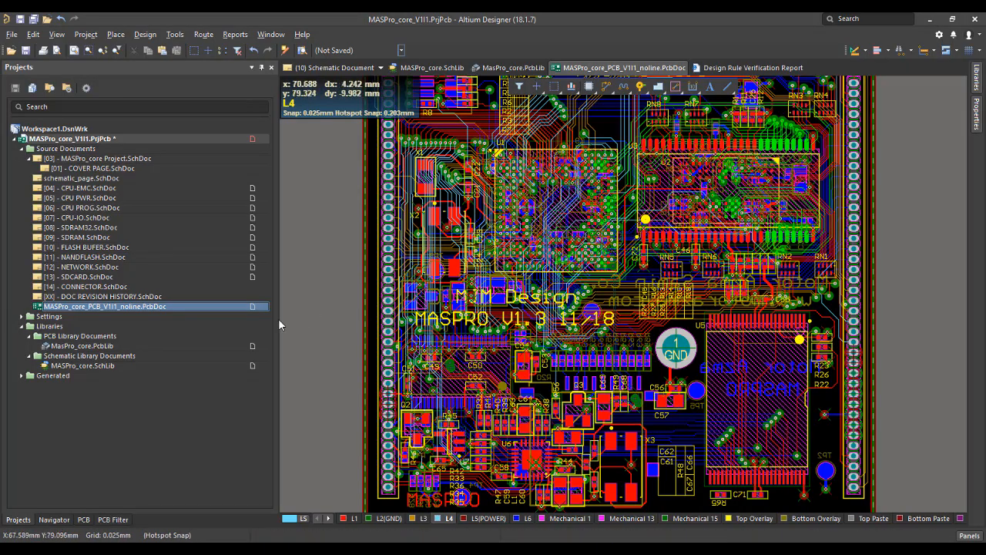
Open the MASPro_core schematic library and show the full parameter list of resistor RC0402JR-13100KL with readable columns.
double_click(169, 365)
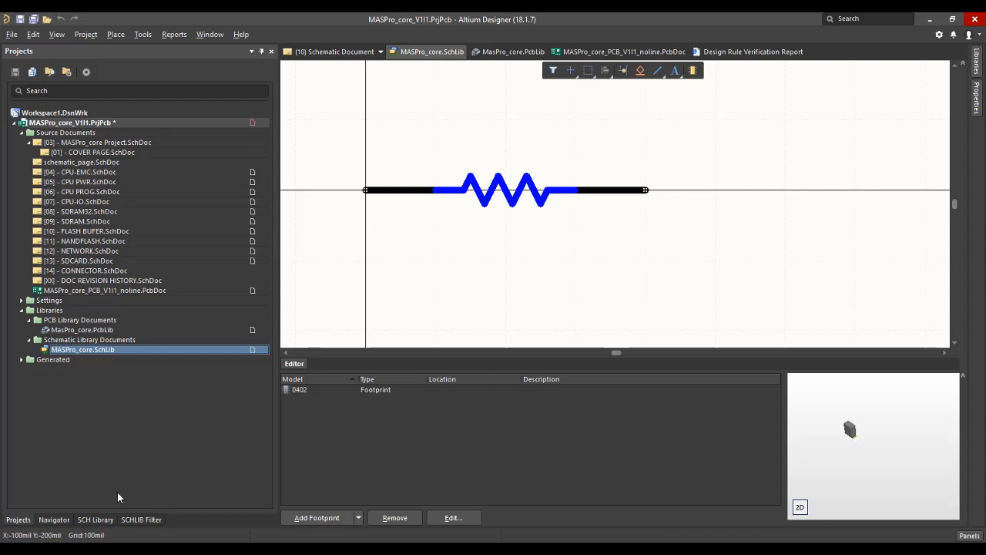
click(95, 519)
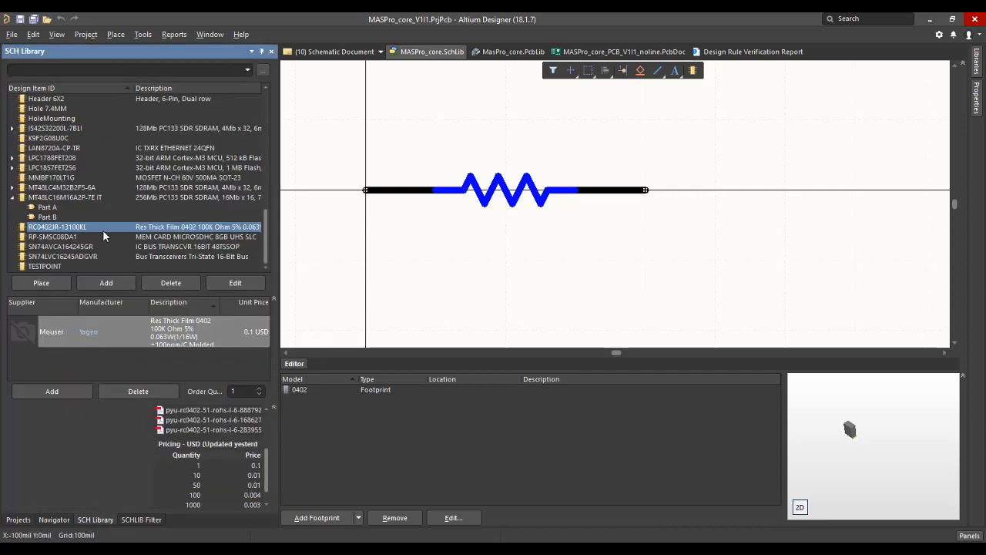
ctrl+scroll(680, 204, up, 2)
click(977, 99)
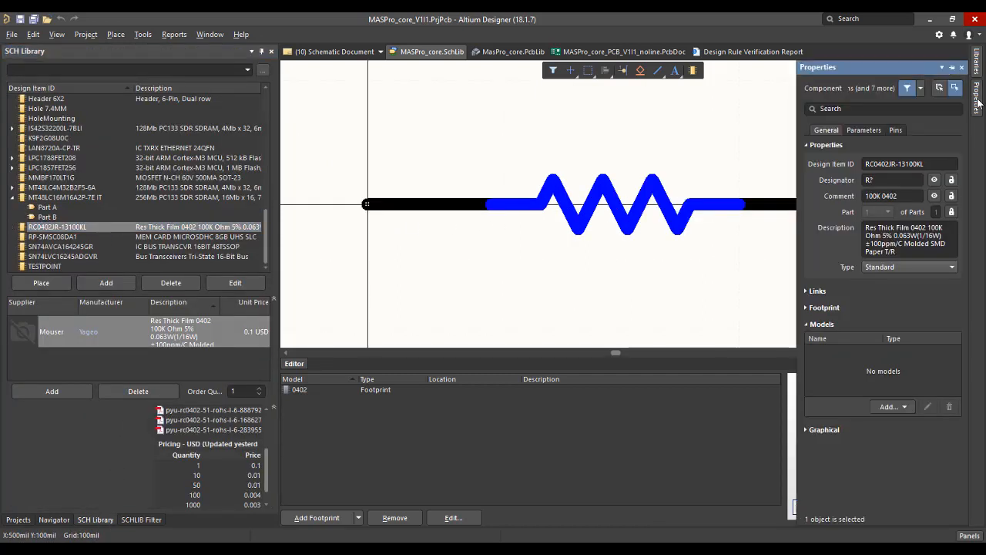
click(871, 130)
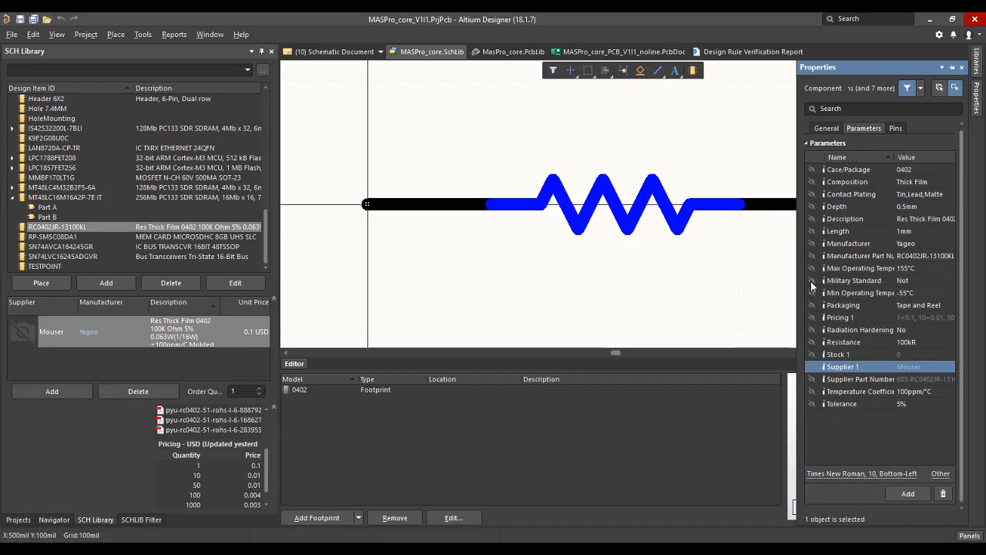
drag(797, 248, 746, 251)
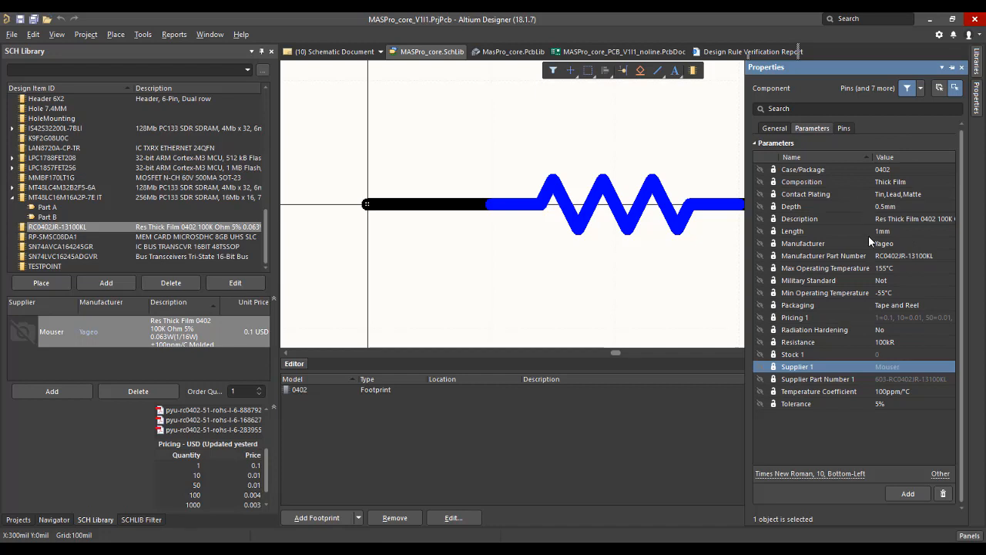
Add a parameter named .CHECKPCB with the value NOT to resistor RC0402JR-13100KL.
click(908, 493)
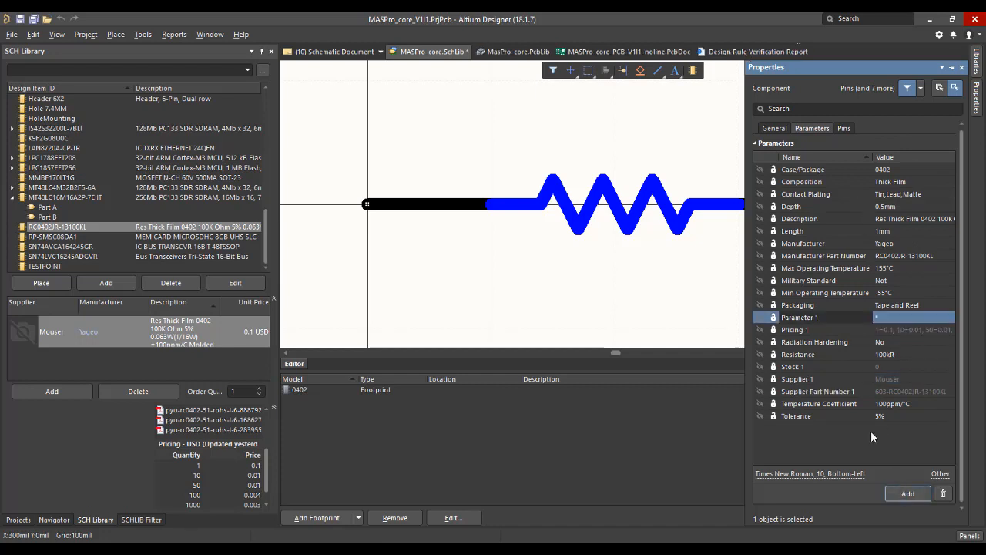
click(828, 316)
text(.Cha)
key(BackSpace)
key(BackSpace)
text(HECKPCB)
click(901, 317)
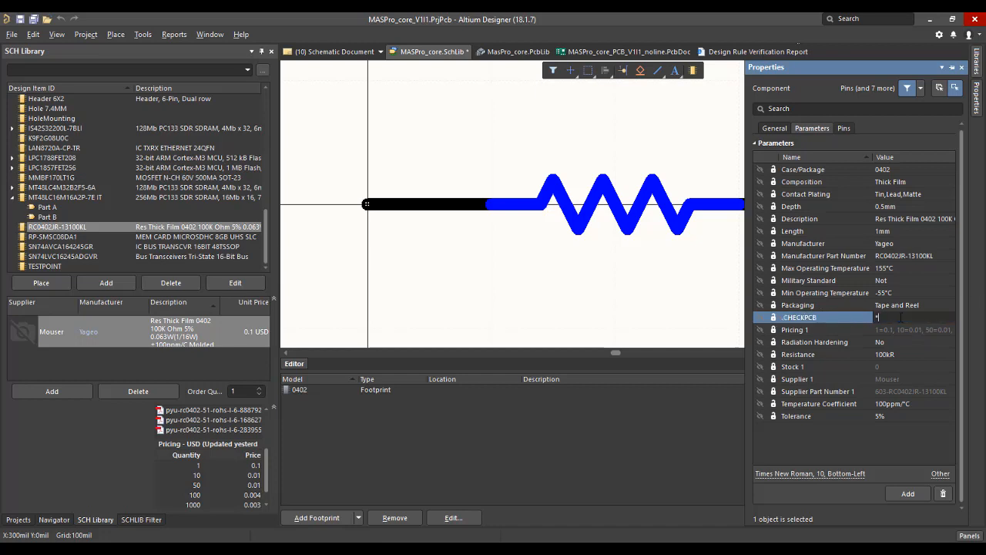
text(NOT)
key(Return)
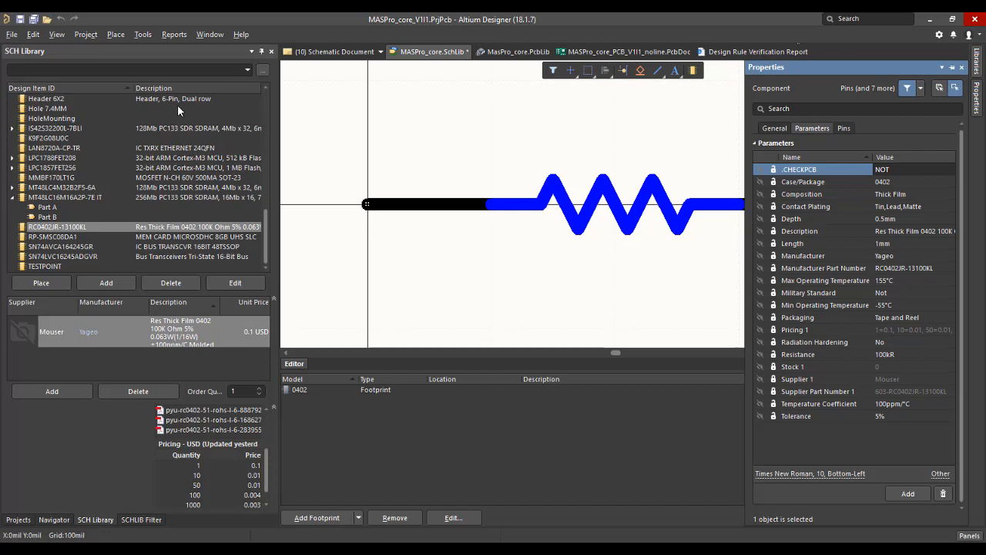
Open the Parameter Manager table with the default options and sort its objects by .PCBChecked.
click(139, 35)
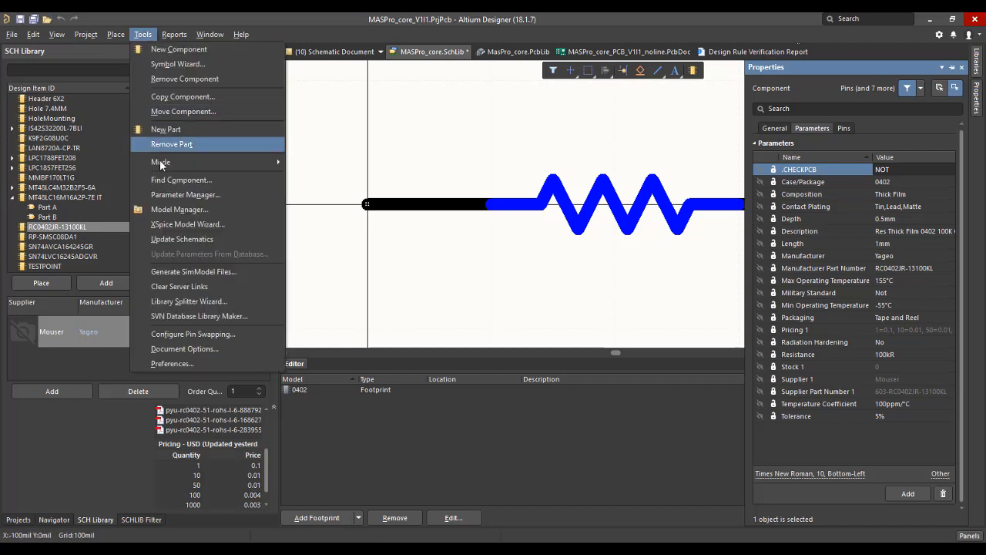
click(185, 195)
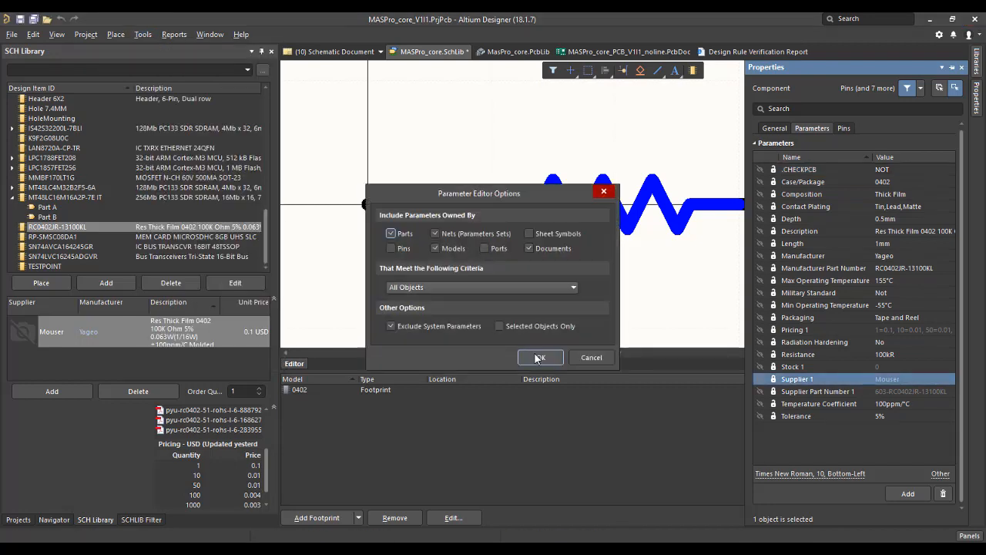
click(535, 355)
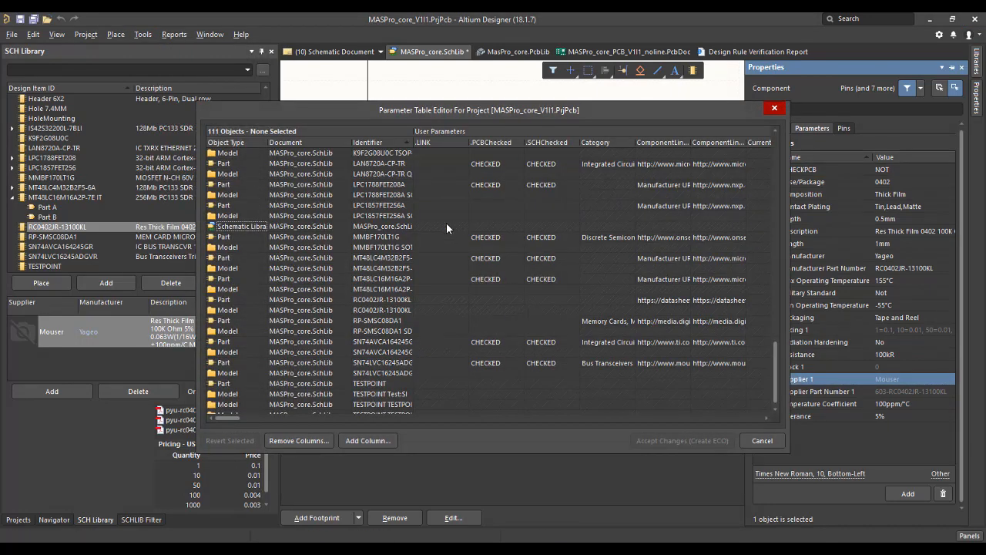
scroll(453, 264, up, 1)
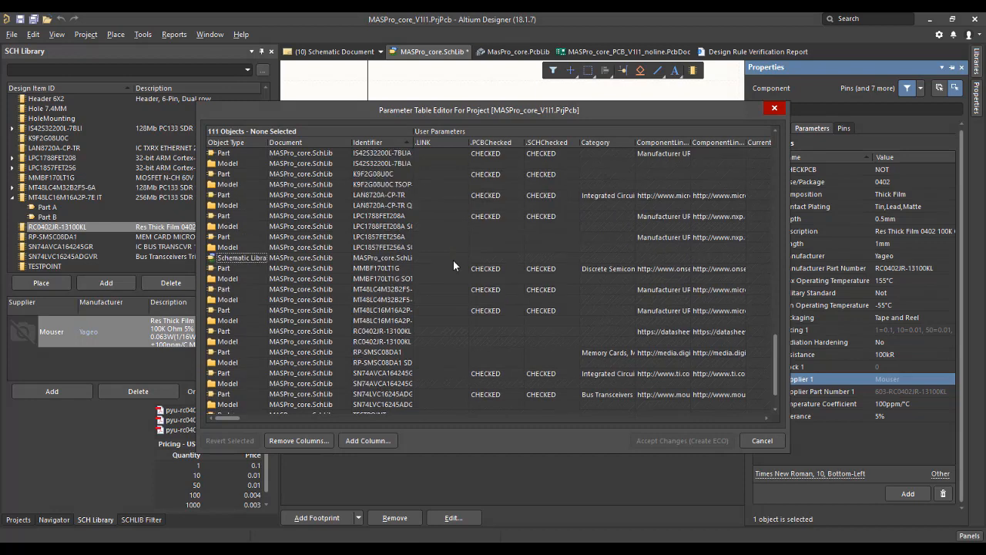
click(495, 142)
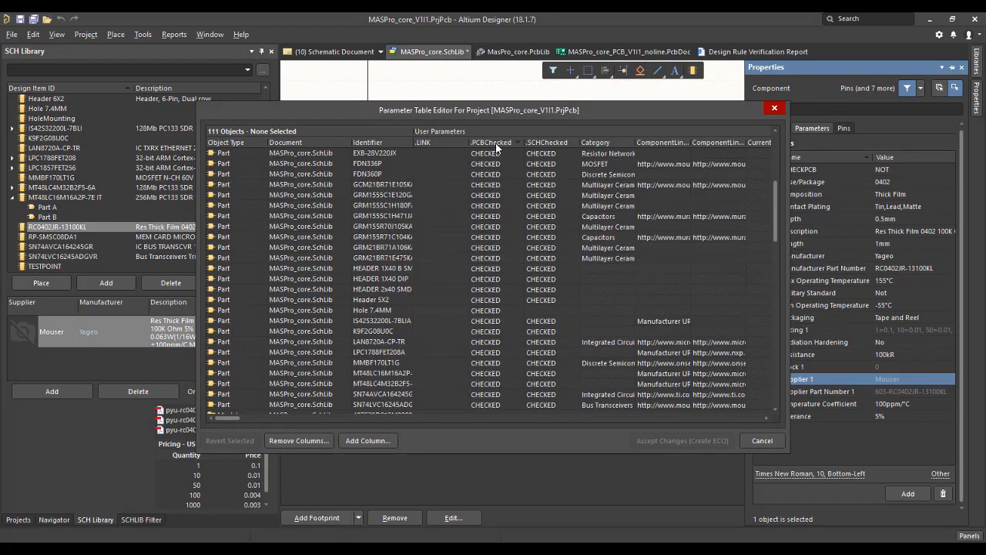
scroll(478, 229, up, 6)
scroll(478, 230, down, 10)
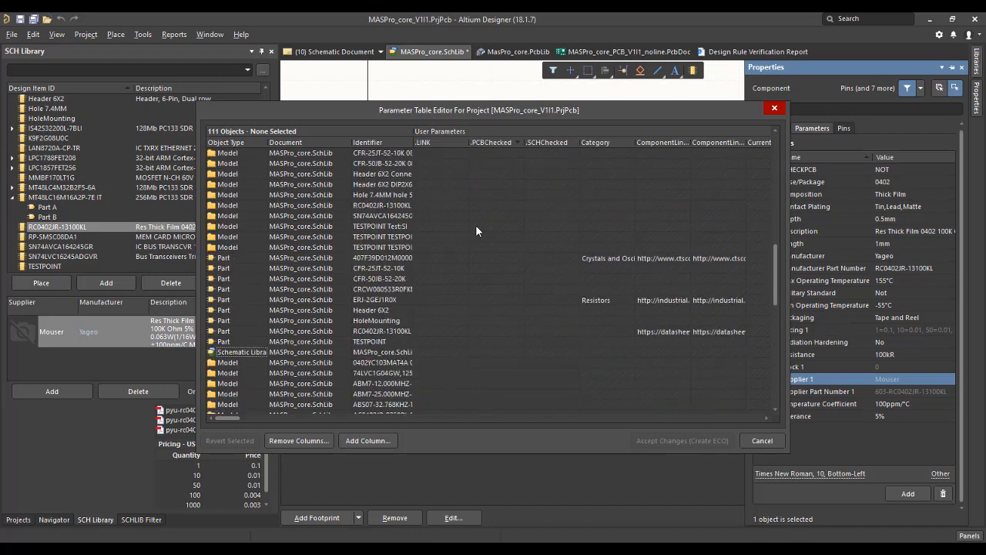
Add empty .PCBChecked and .SCHChecked parameters to part RC0402JR-13100KL in the parameter table.
click(384, 331)
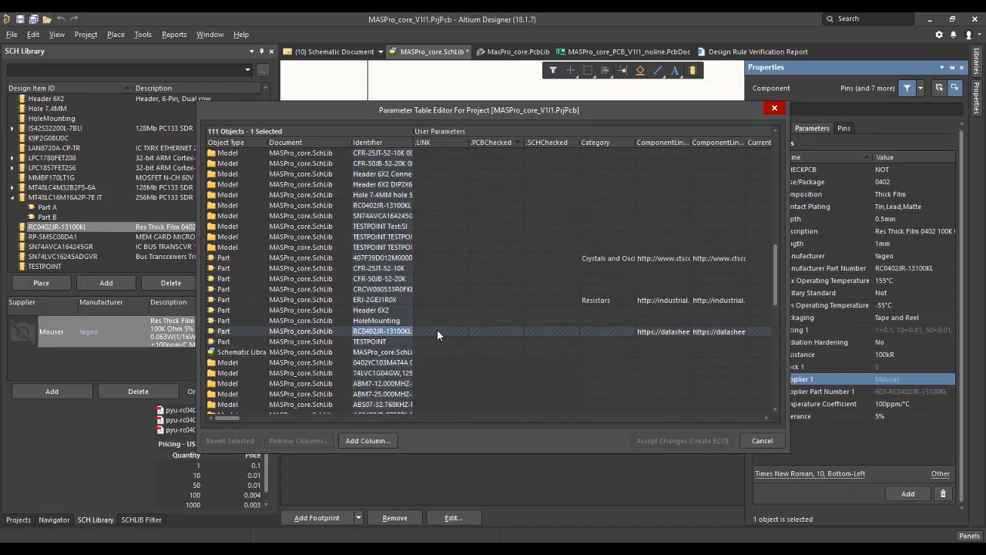
click(500, 330)
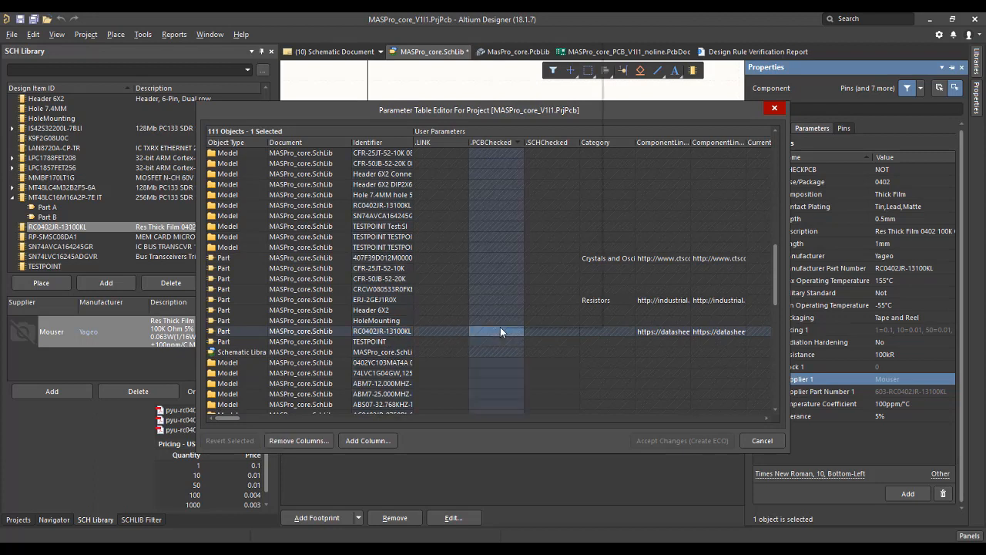
right_click(500, 331)
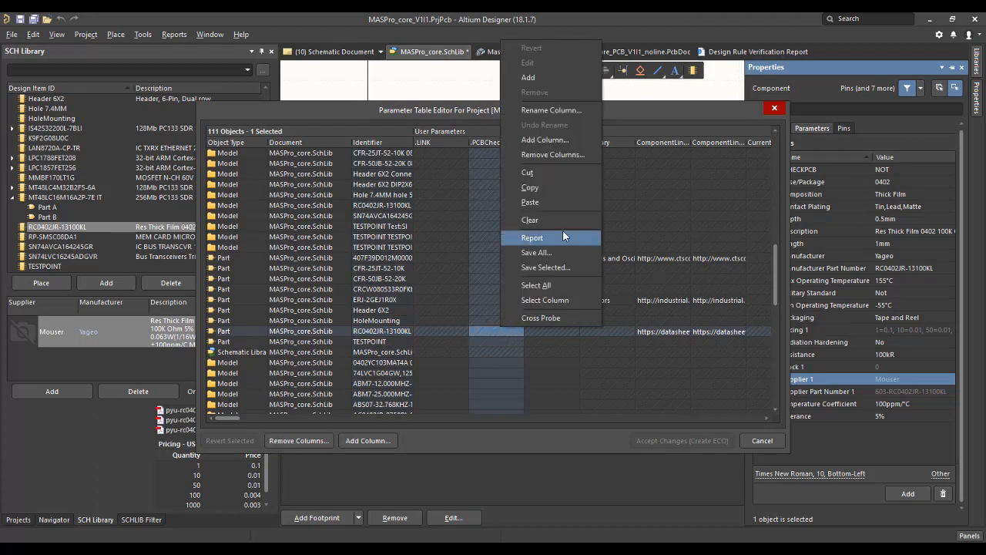
click(543, 78)
click(548, 331)
right_click(548, 329)
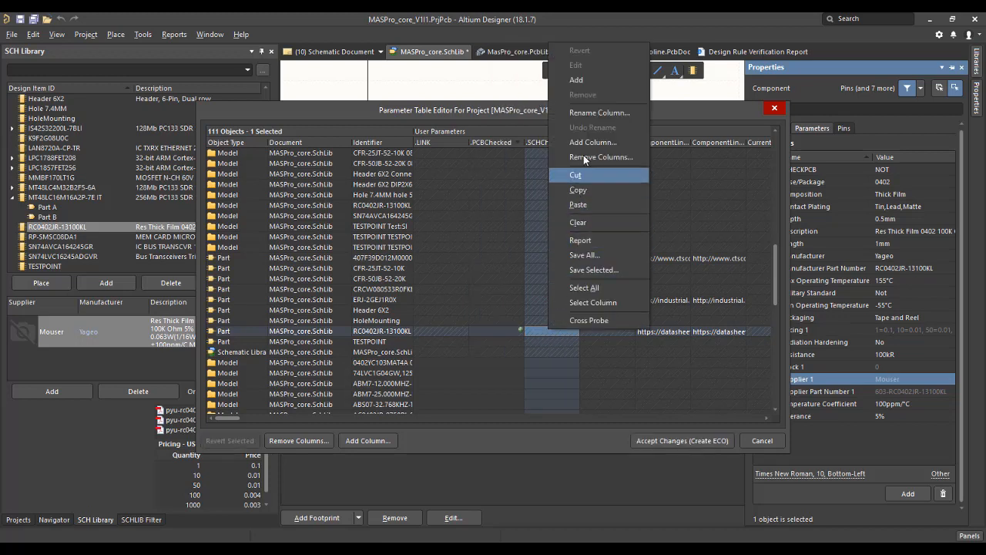
click(585, 89)
click(498, 330)
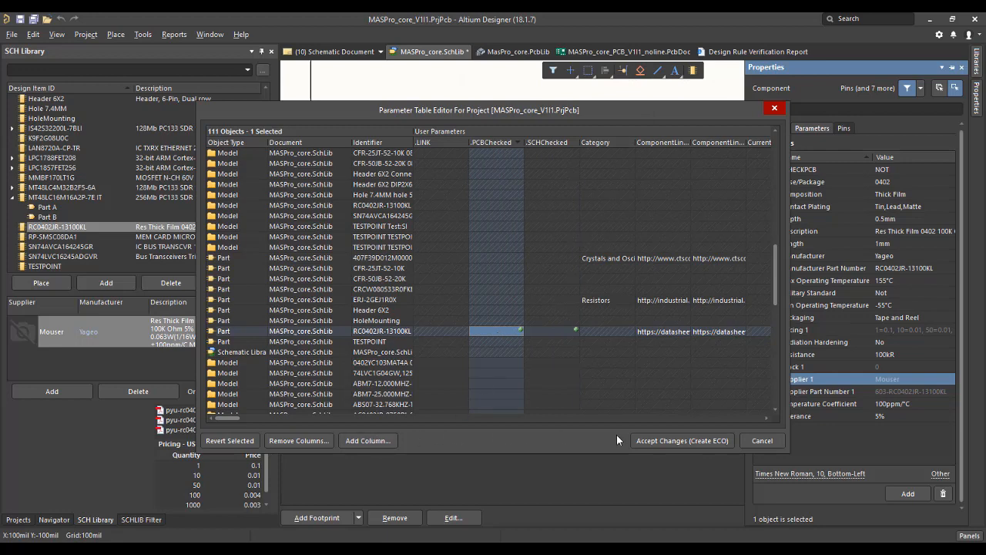
Accept the parameter changes as an engineering change order, validate and execute it, and close the order.
click(659, 440)
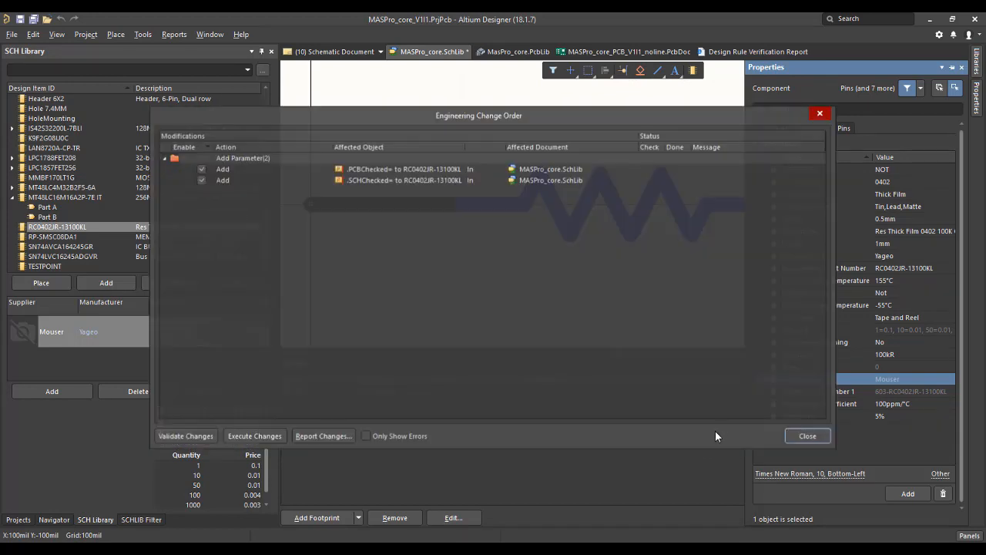
click(192, 436)
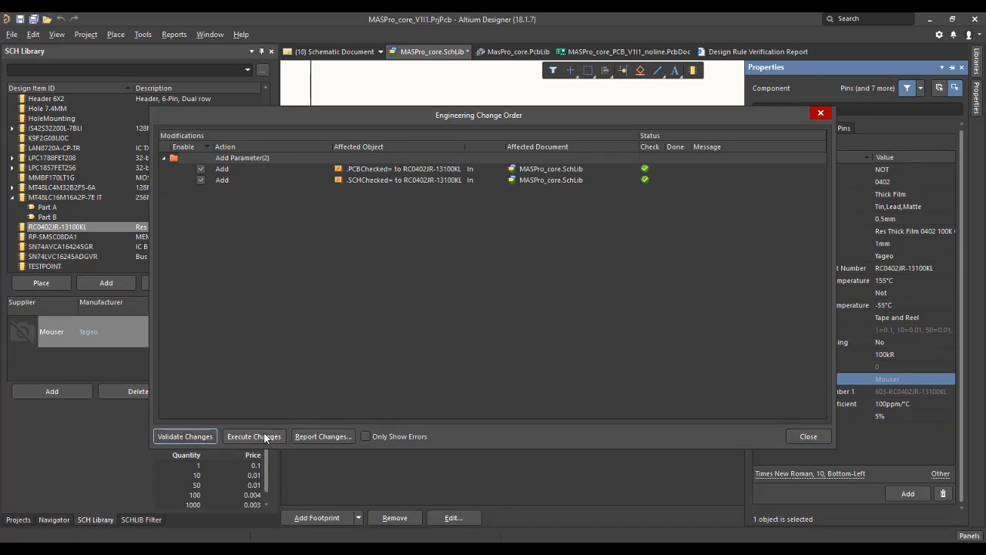
click(261, 436)
click(807, 436)
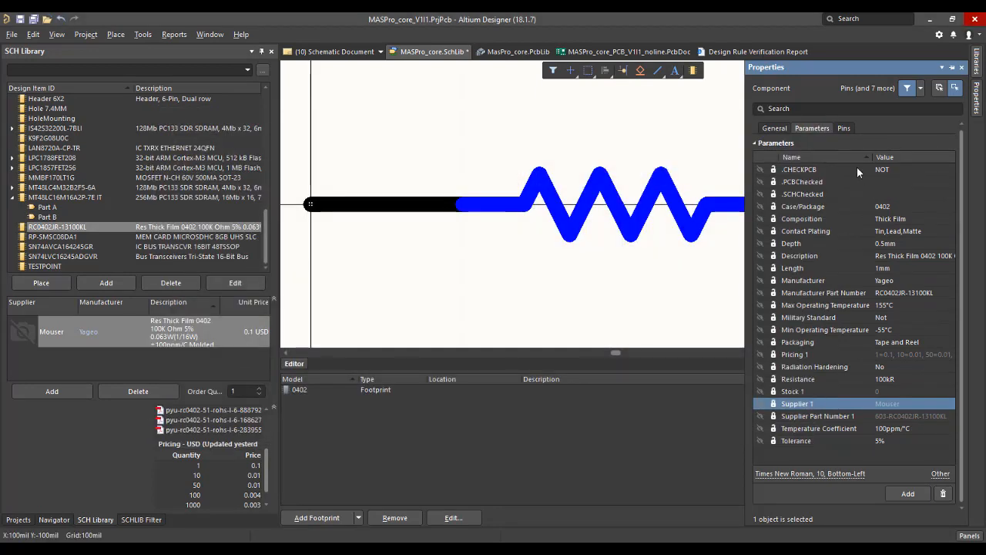
Delete the .CHECKPCB parameter from resistor RC0402JR-13100KL.
click(846, 170)
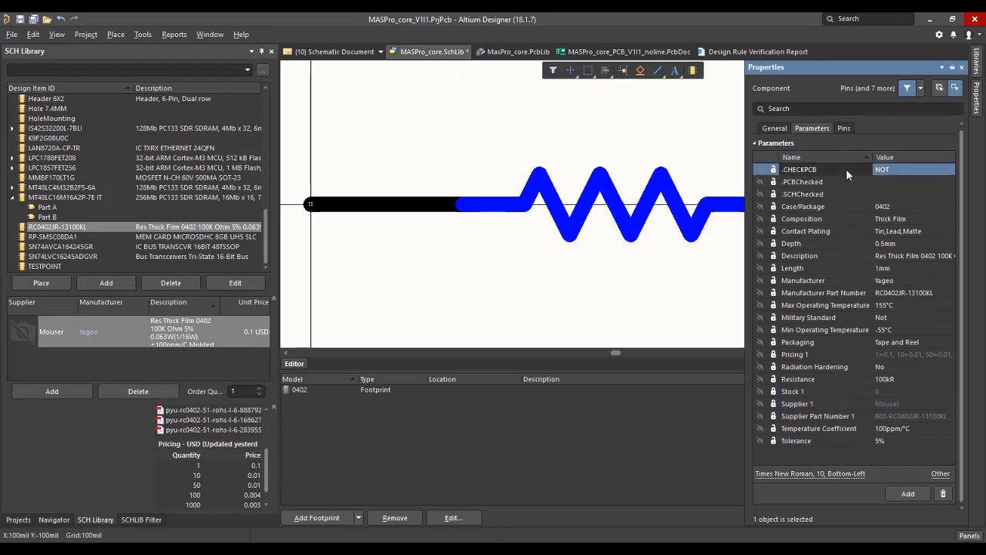
right_click(846, 170)
click(943, 493)
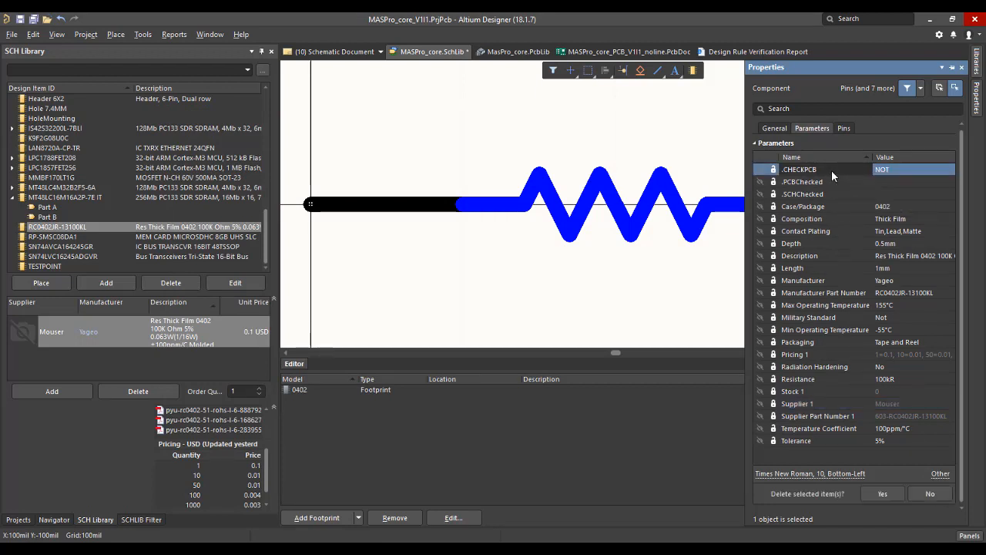
click(901, 170)
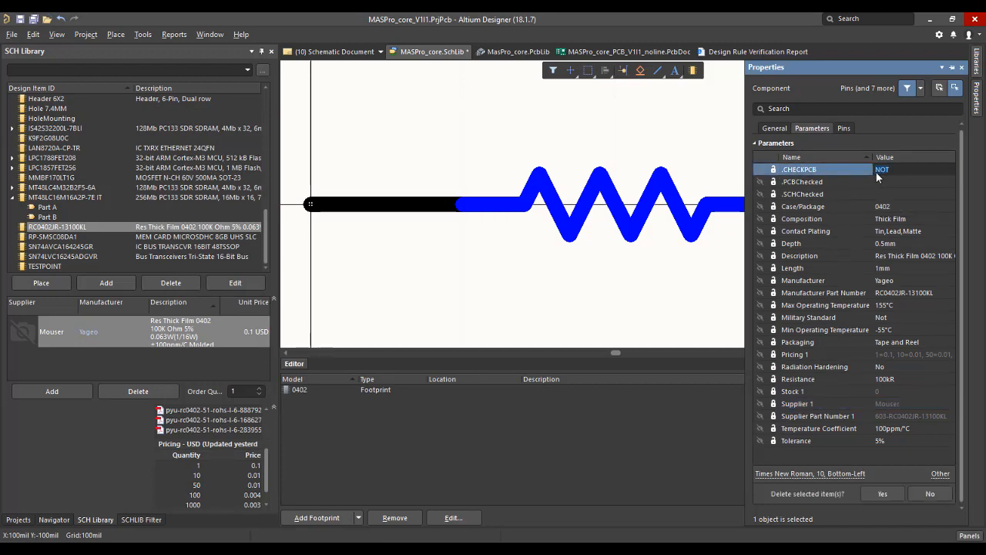
click(851, 168)
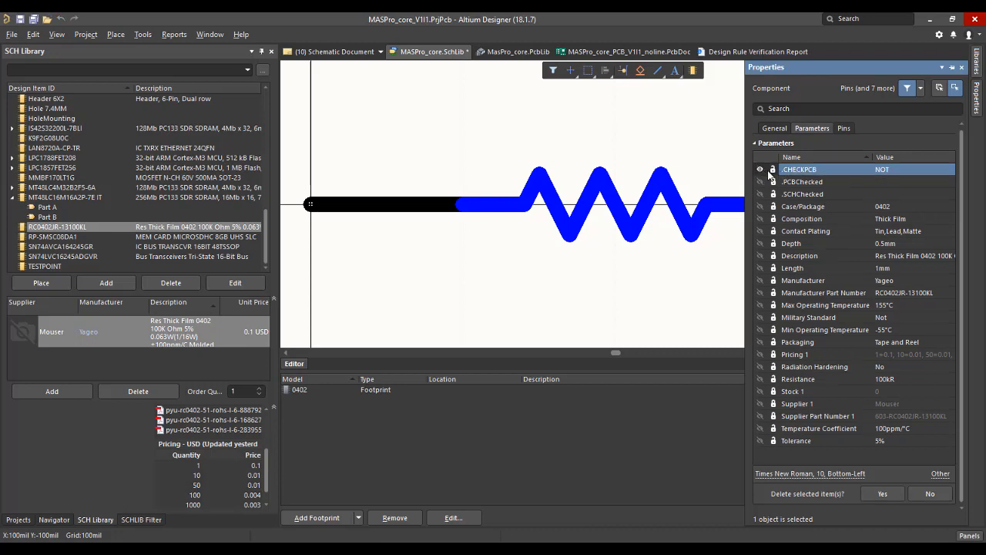
click(943, 494)
click(884, 494)
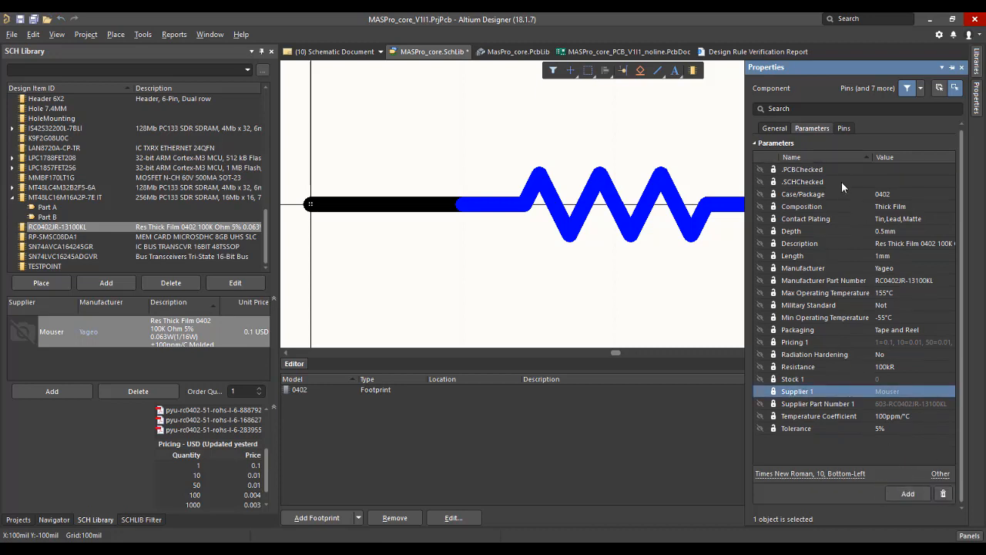
Set both the .PCBChecked and .SCHChecked parameters of resistor RC0402JR-13100KL to NOT CHECKED.
click(888, 169)
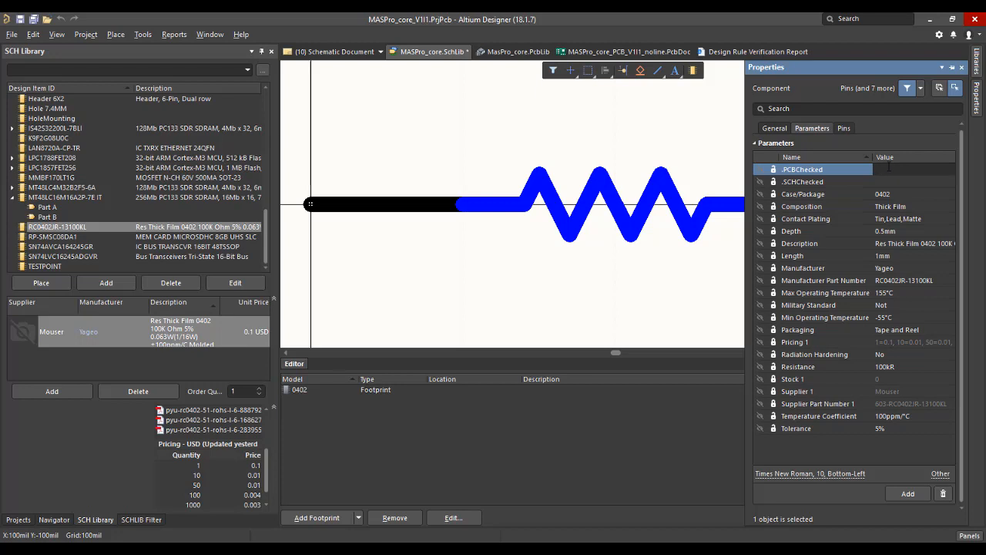
text(NOT CHECKED)
click(889, 181)
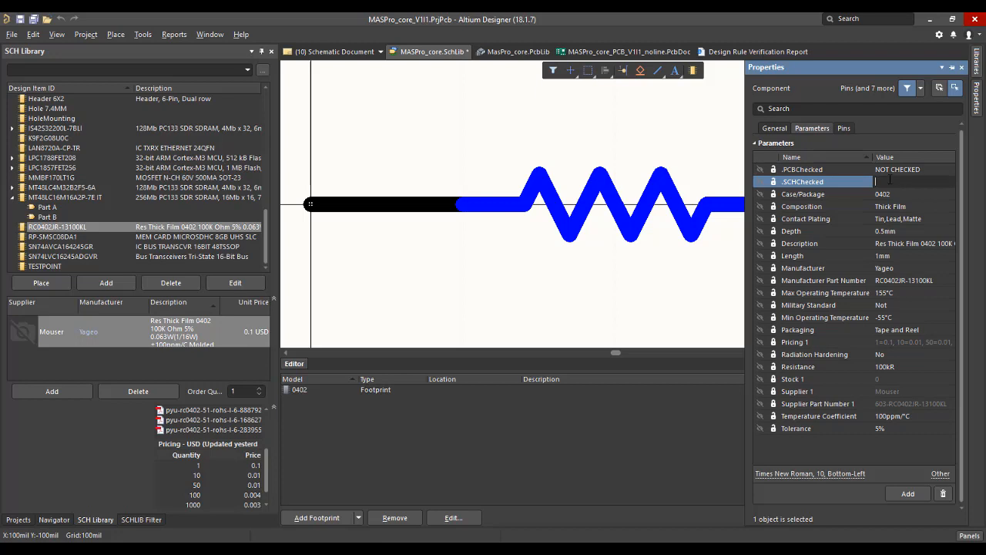
text(NOT CHECHE)
key(BackSpace)
text(KED)
click(632, 230)
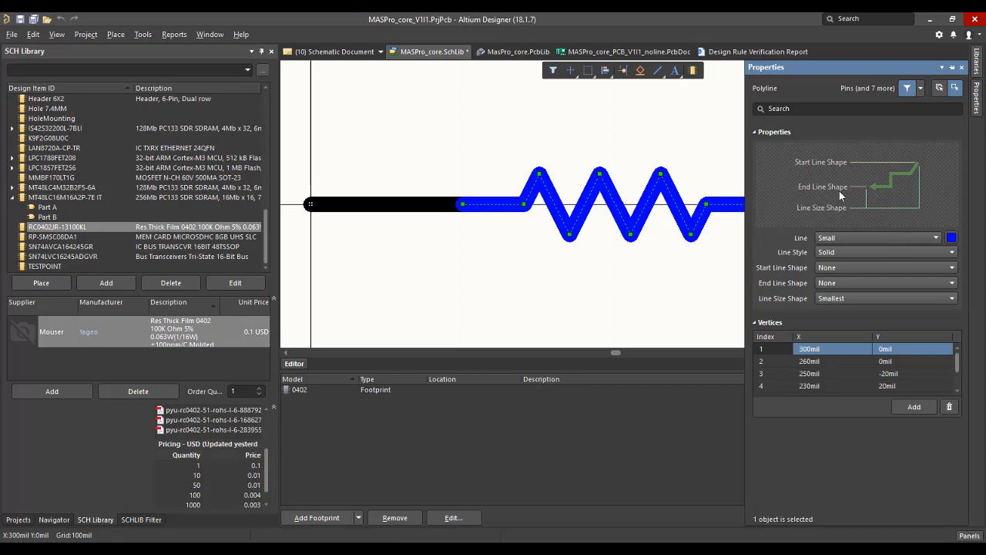
click(464, 270)
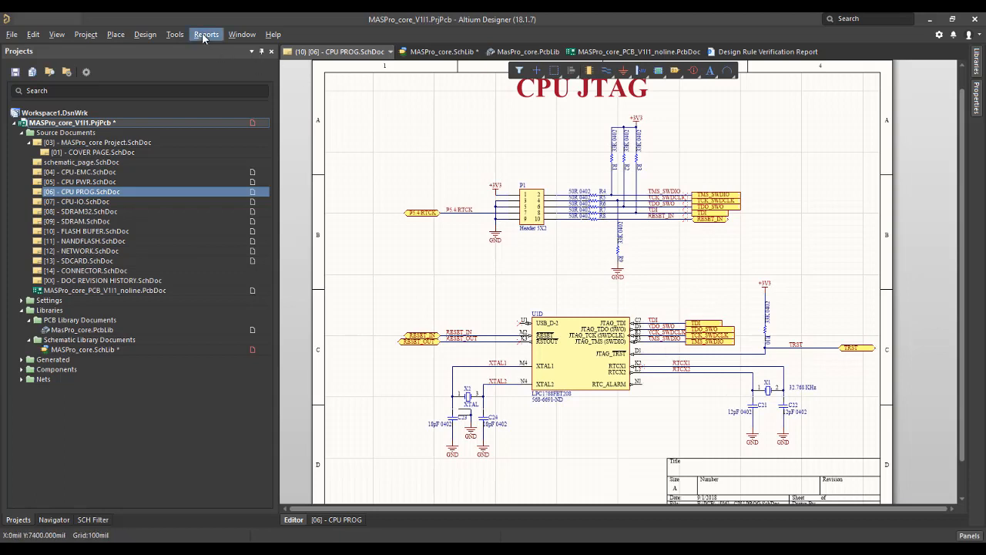
Open the project's Bill of Materials report and hide the Pricing 1 column.
click(204, 34)
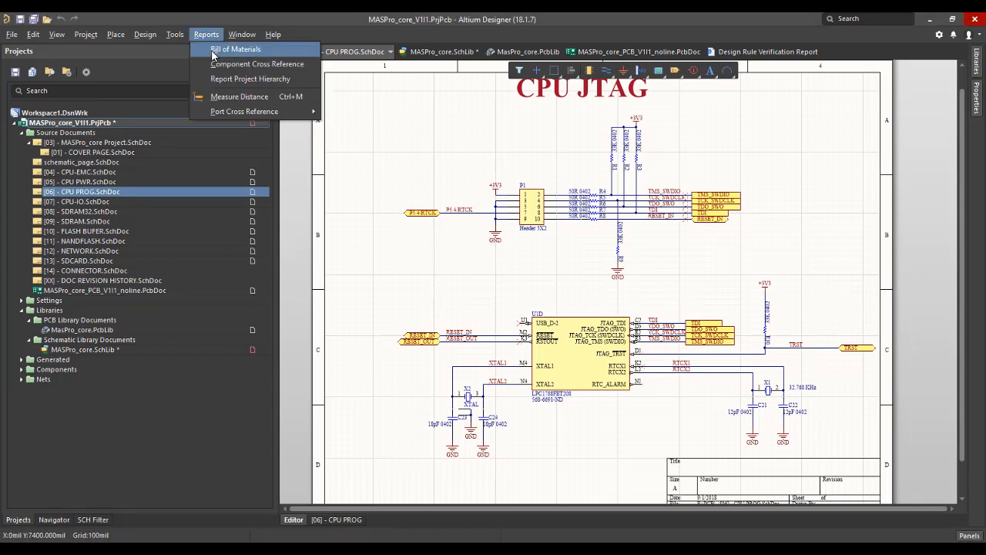
click(228, 49)
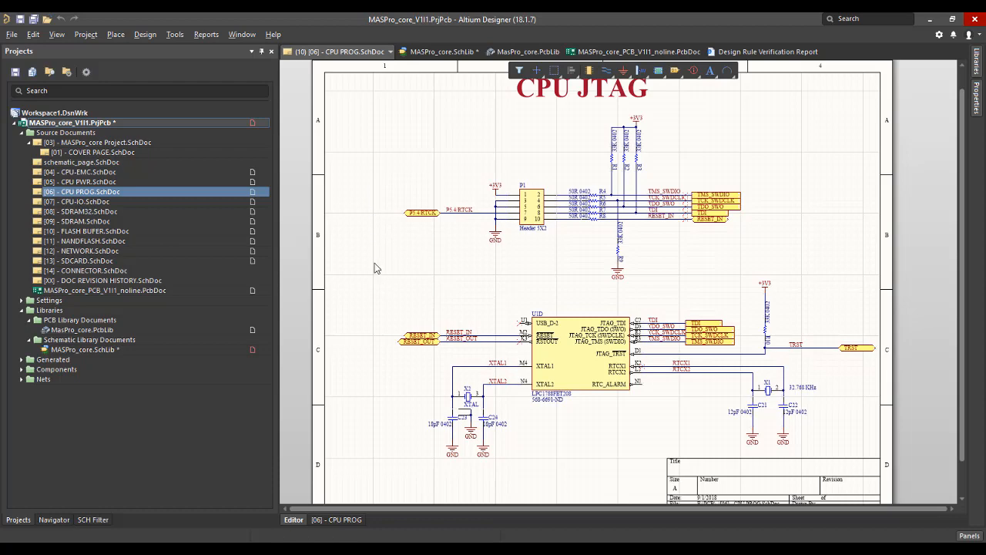
scroll(269, 254, down, 5)
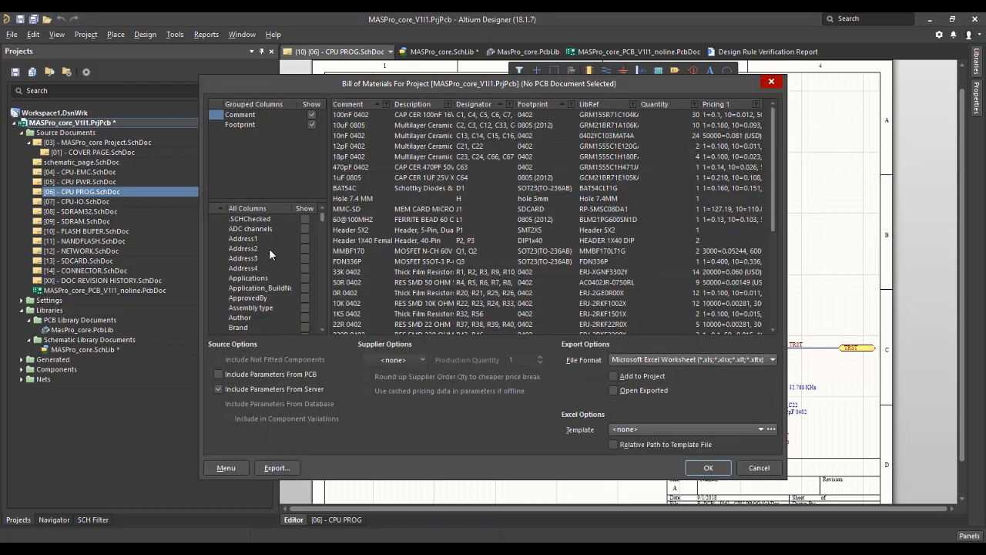
scroll(270, 249, down, 10)
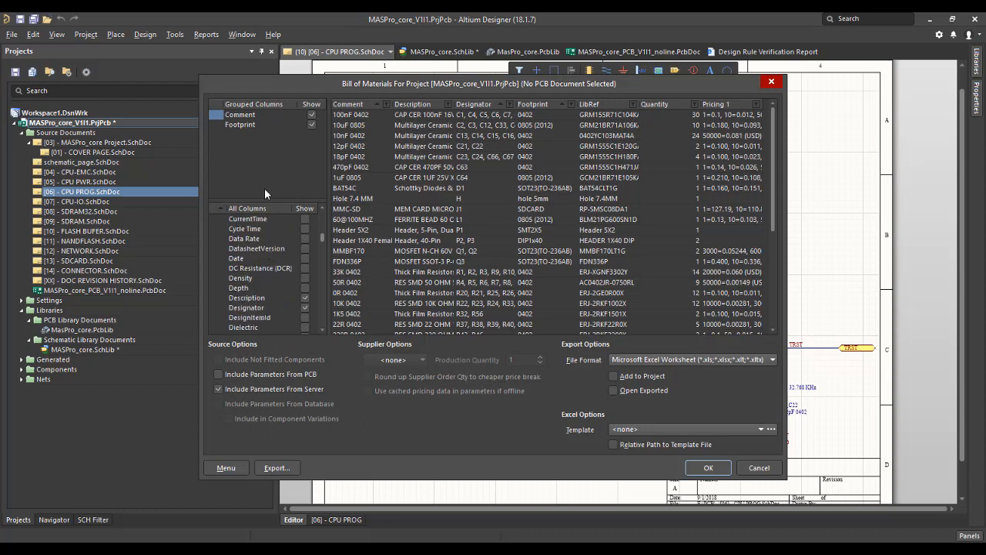
scroll(258, 267, down, 4)
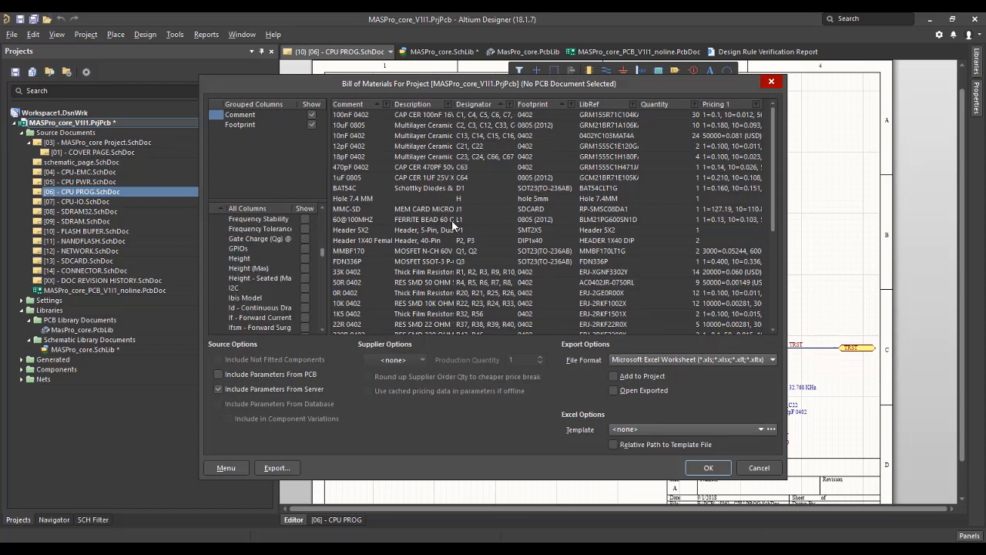
scroll(287, 285, down, 6)
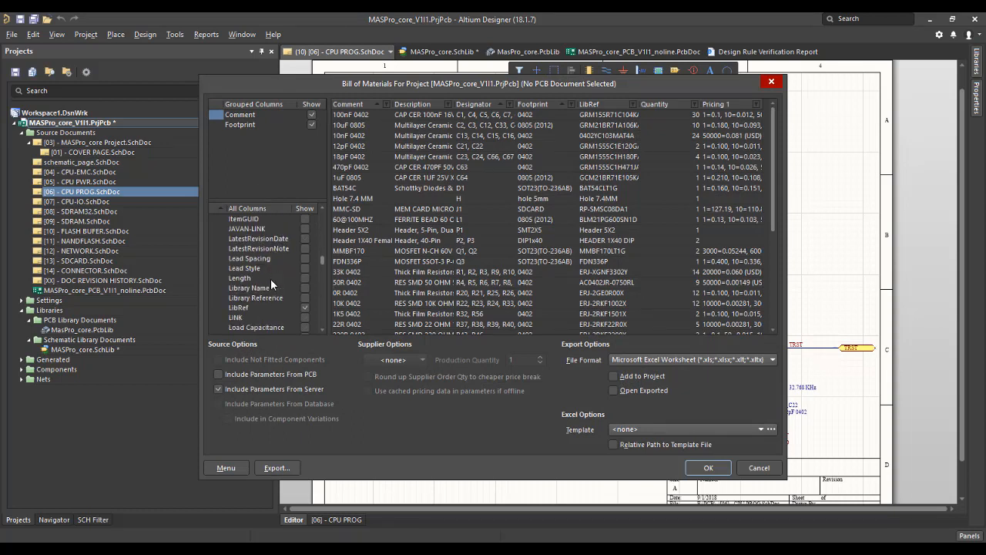
scroll(271, 284, down, 5)
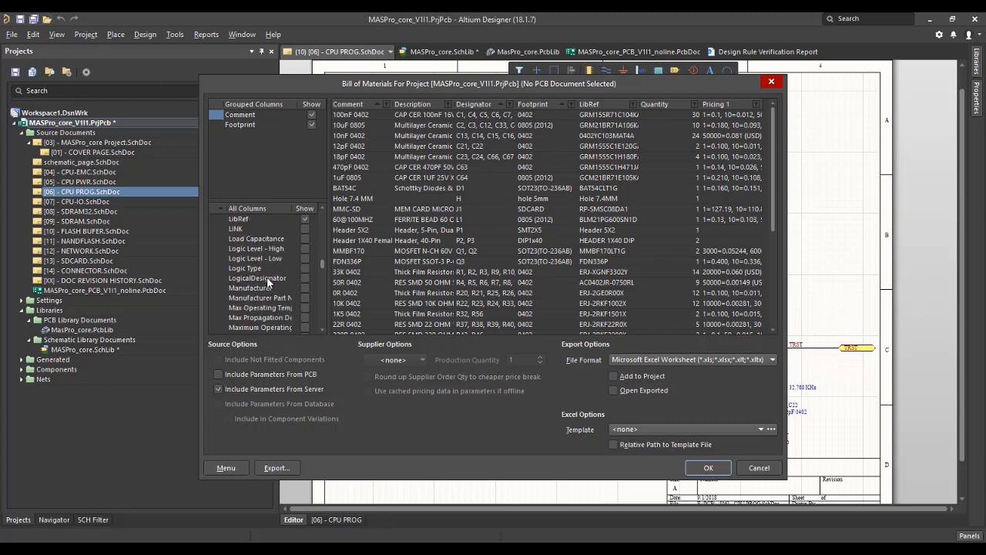
scroll(267, 282, down, 6)
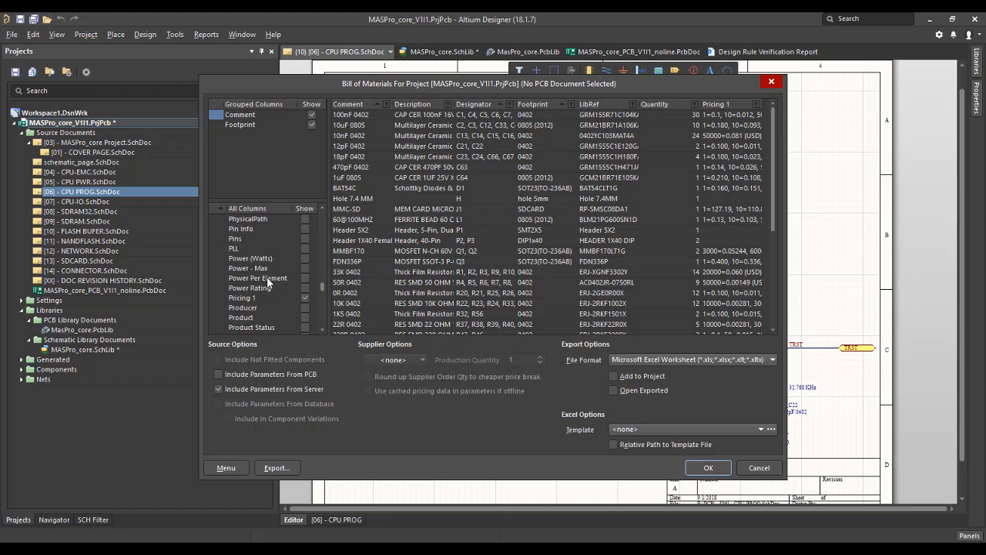
scroll(266, 276, down, 6)
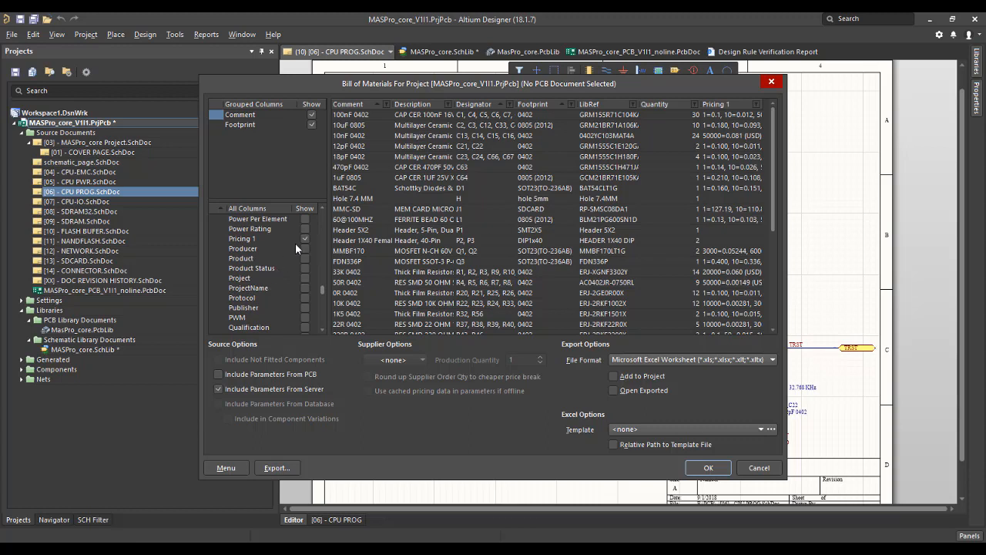
click(304, 239)
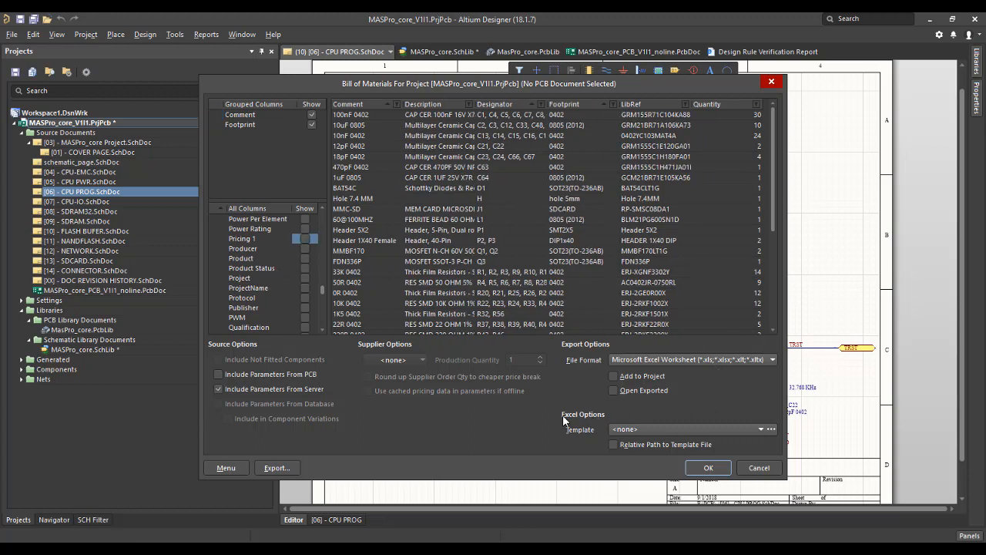
Export the bill of materials with BOM Default Template 95 as MASPro_core_V1I1.xls into the E:\PCB folder.
click(626, 429)
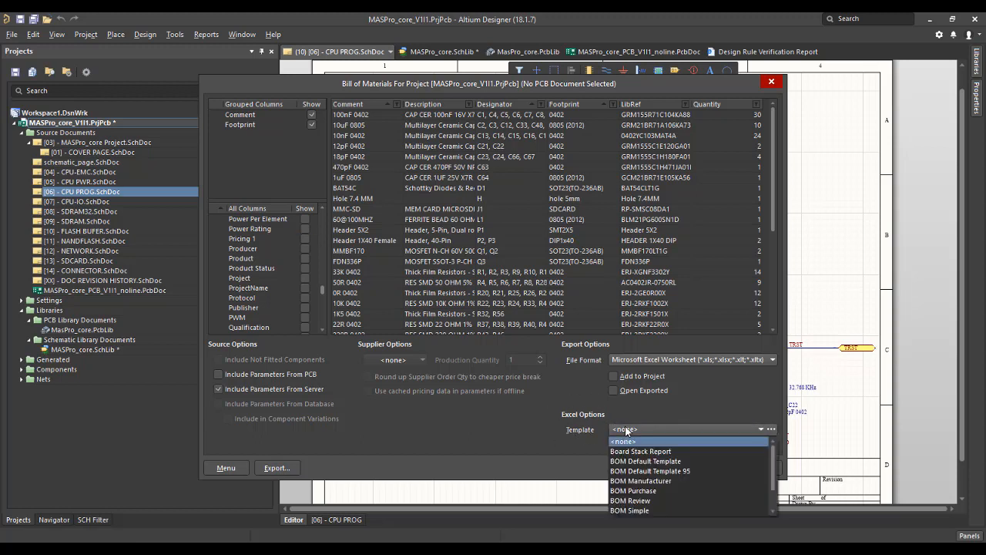
click(689, 471)
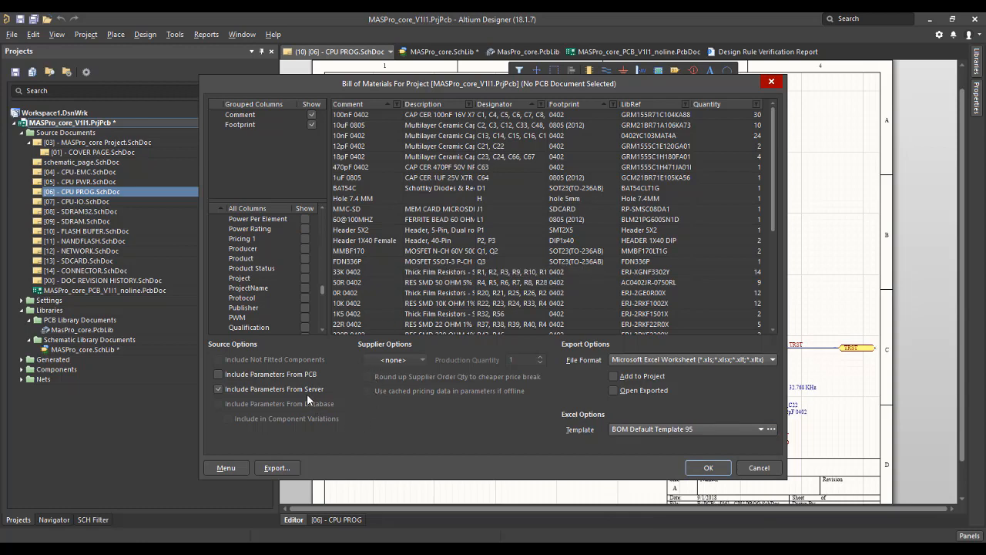
click(275, 468)
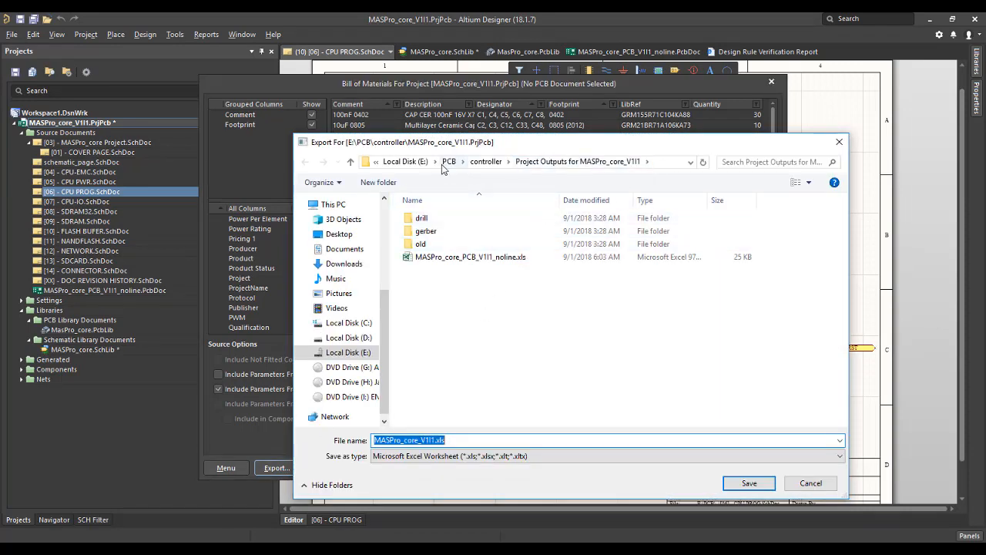
click(486, 163)
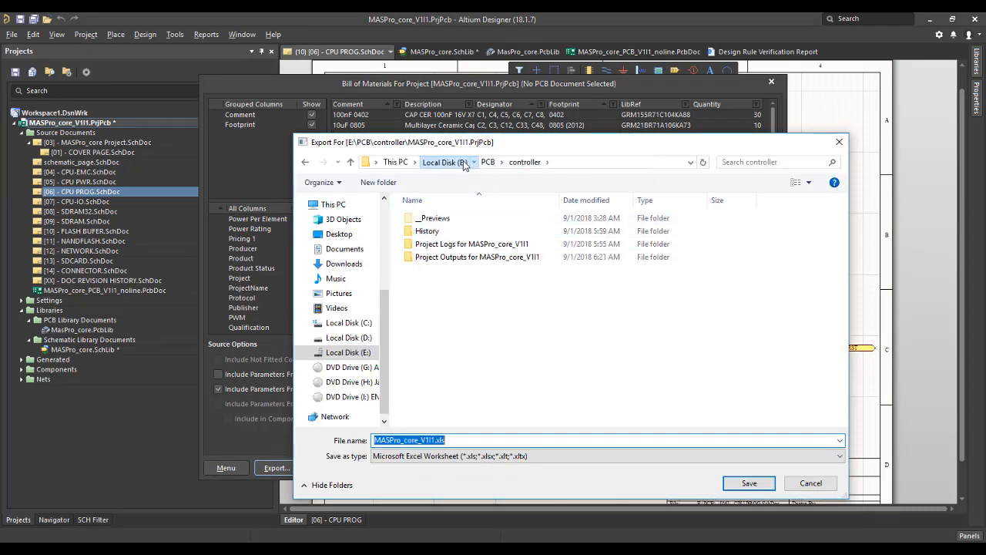
click(444, 162)
click(306, 163)
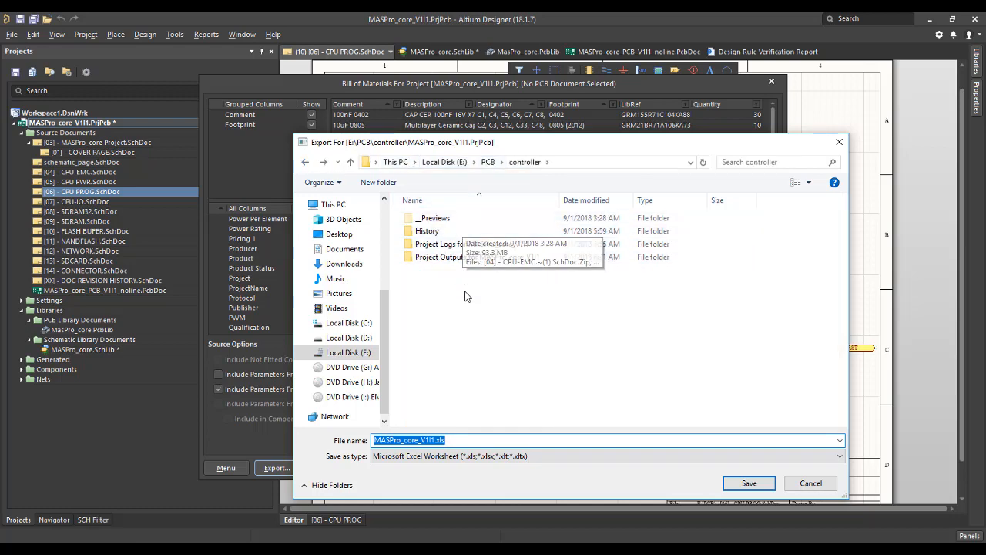
click(488, 162)
click(738, 486)
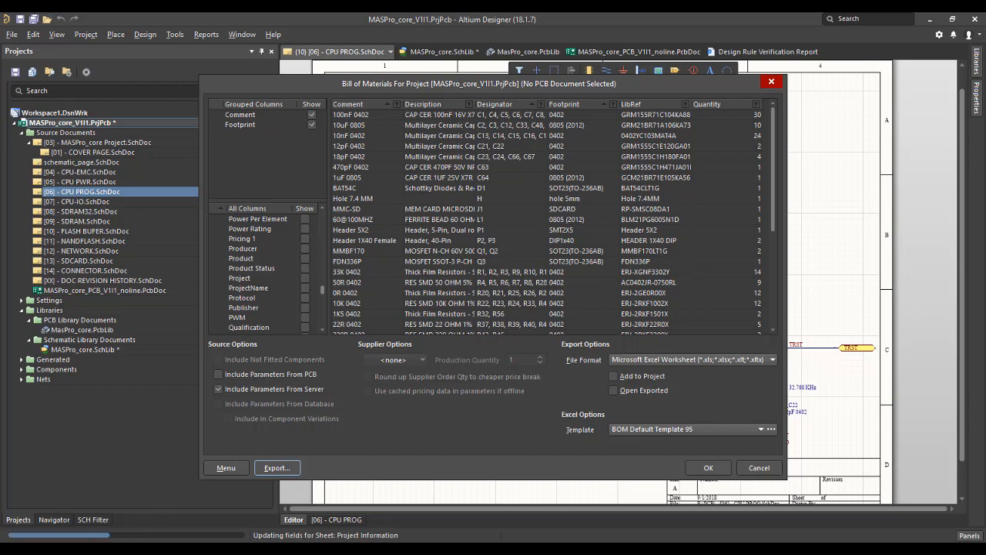
Switch to File Explorer and open the exported MASPro_core_V1I1.xls from the E:\PCB folder in Excel.
click(152, 551)
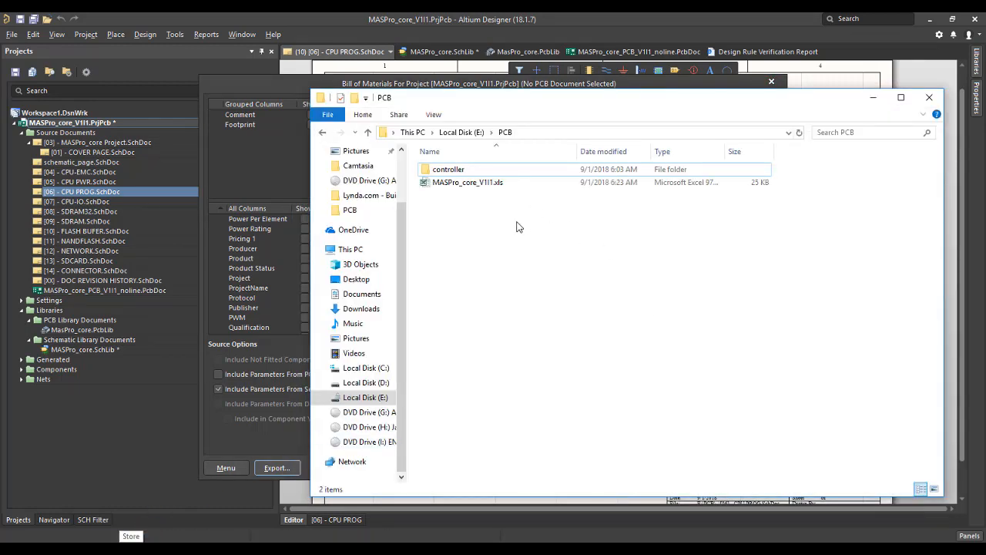
click(510, 183)
double_click(510, 183)
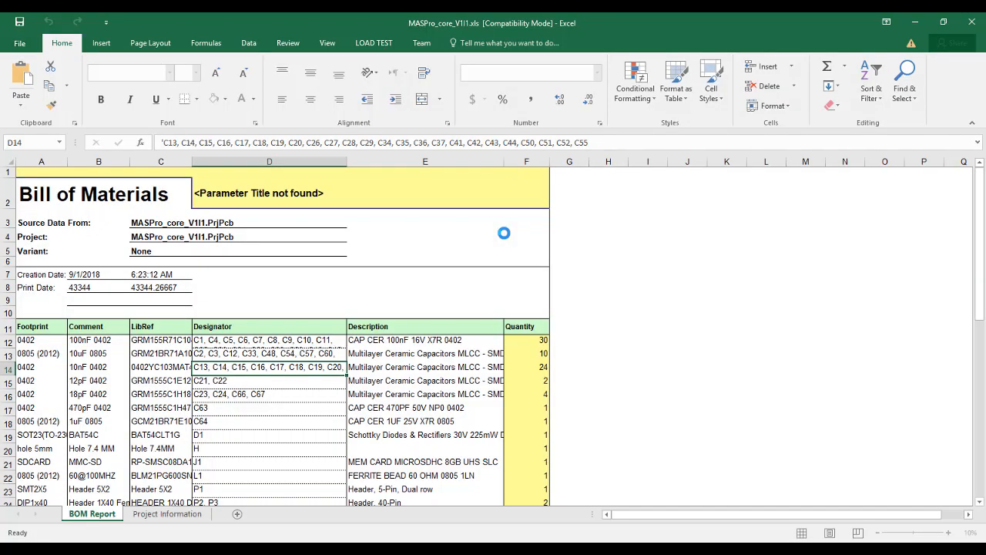
Examine the BOM report's Footprint, Comment, LibRef, Designator, Description and Quantity columns, and close the workbook without saving.
scroll(431, 289, down, 1)
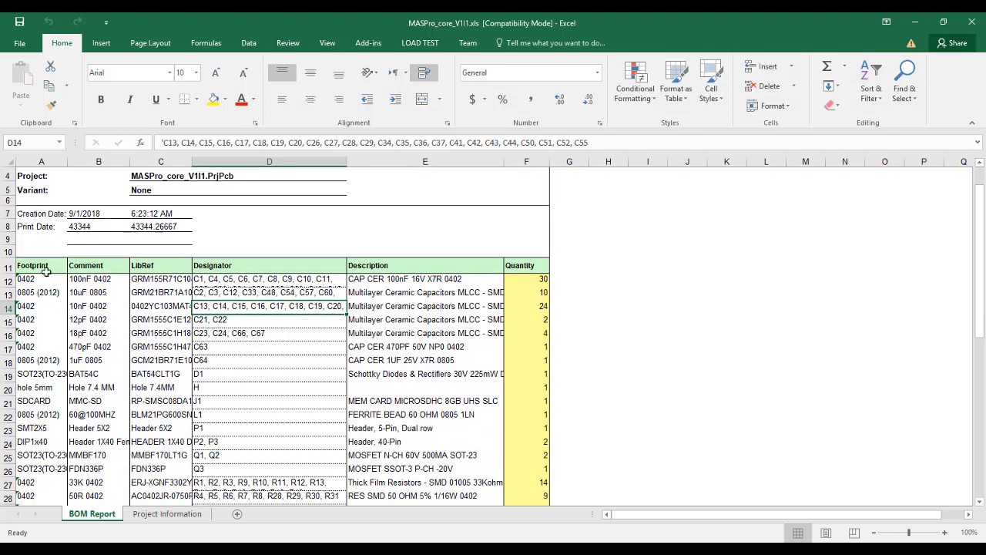
click(44, 267)
click(90, 267)
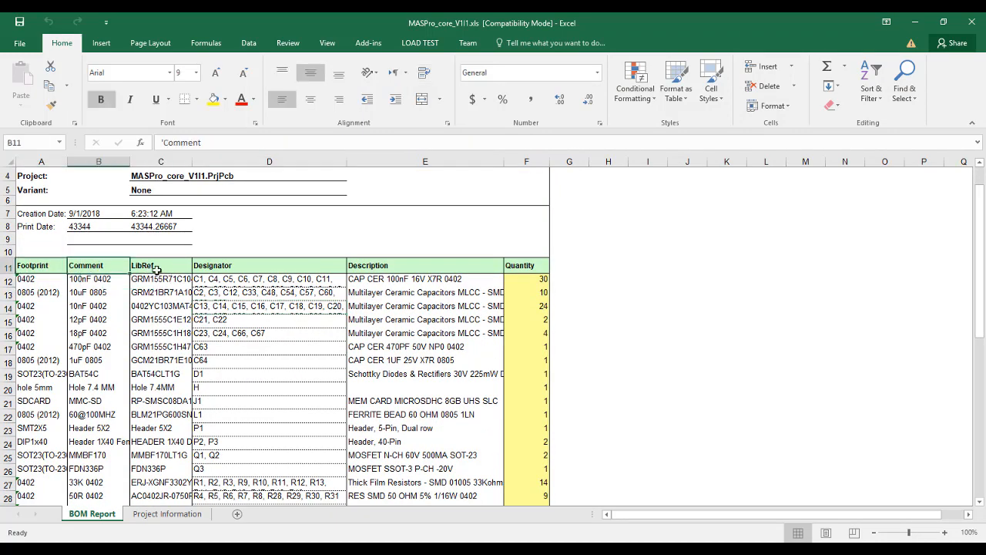
click(158, 267)
click(237, 266)
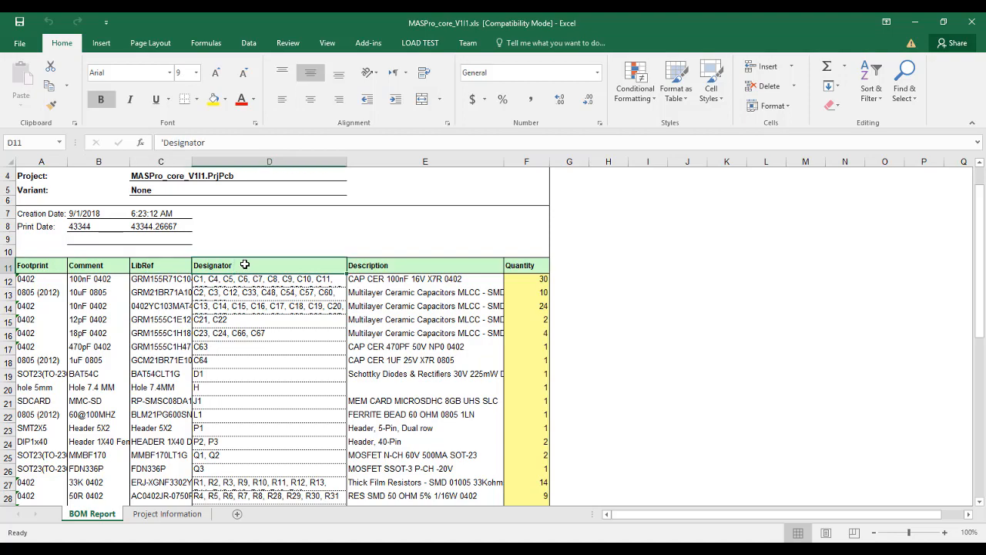
scroll(241, 265, down, 2)
scroll(245, 264, up, 3)
scroll(264, 293, down, 2)
scroll(520, 346, down, 9)
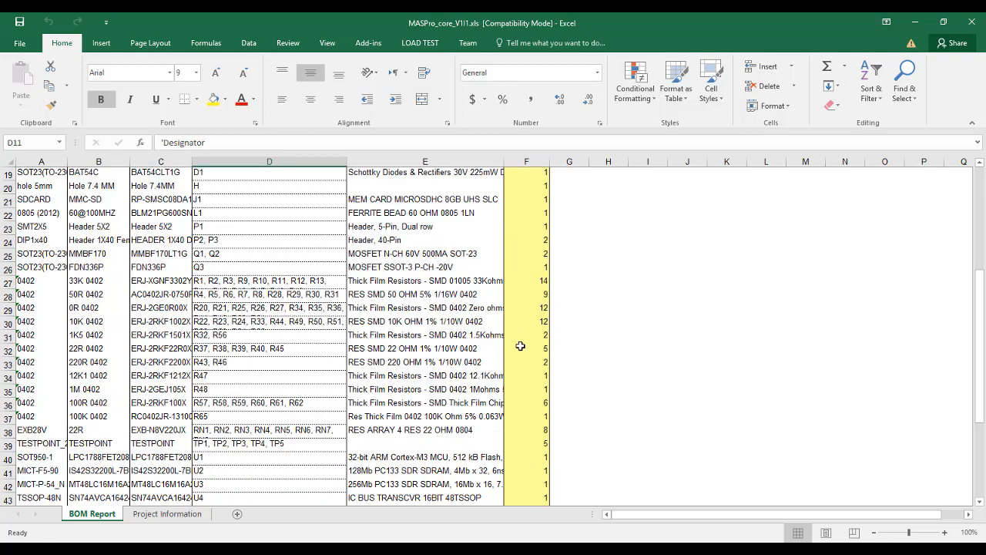
scroll(156, 306, up, 10)
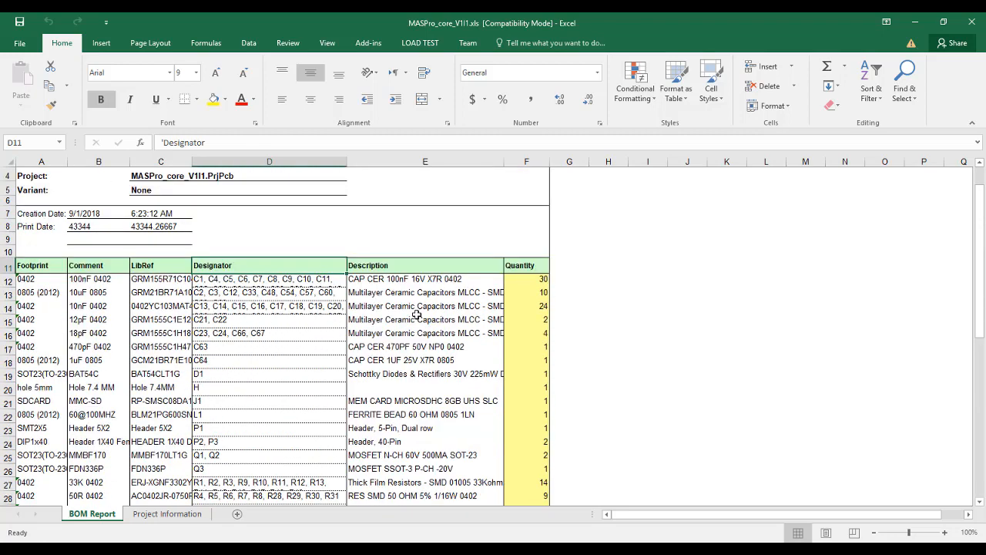
scroll(417, 314, down, 2)
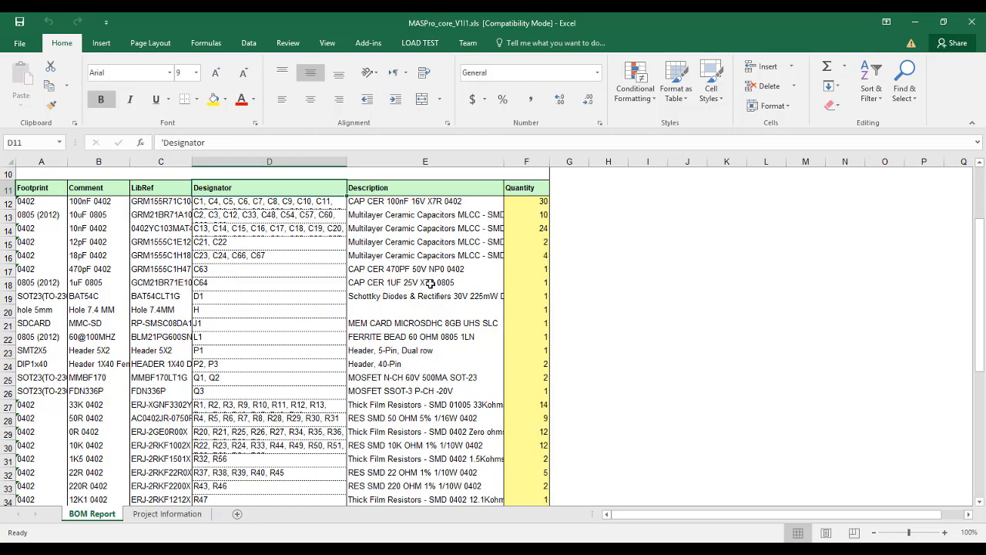
scroll(430, 285, up, 3)
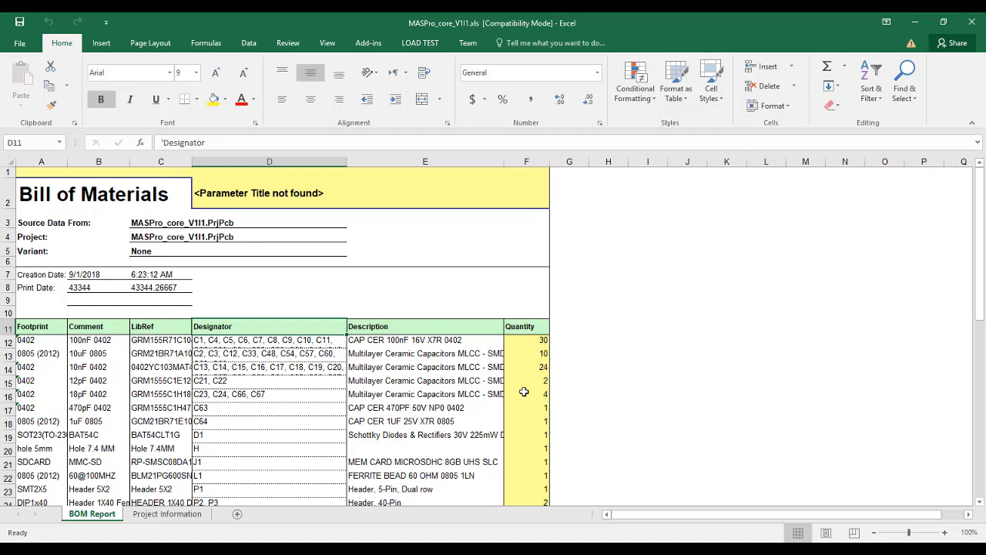
click(515, 331)
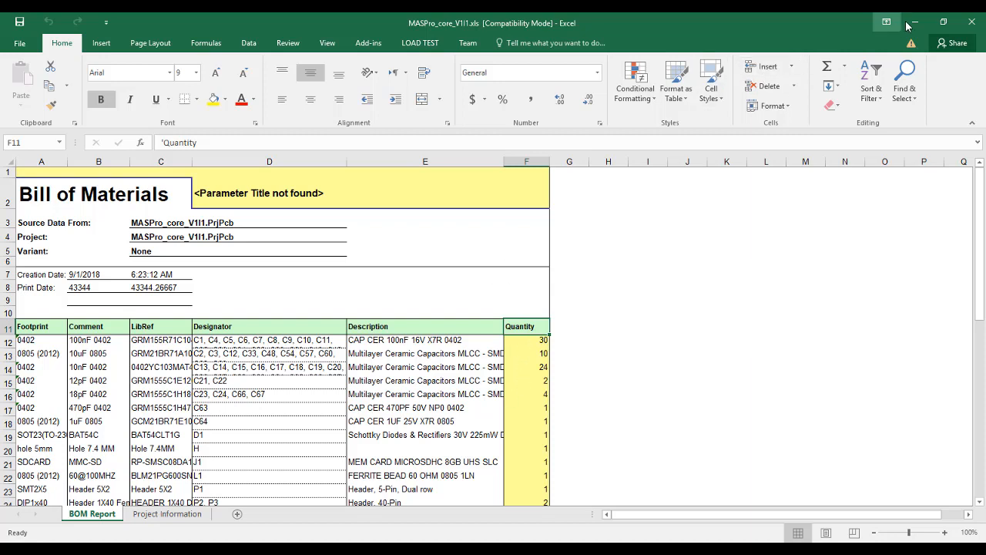
click(968, 23)
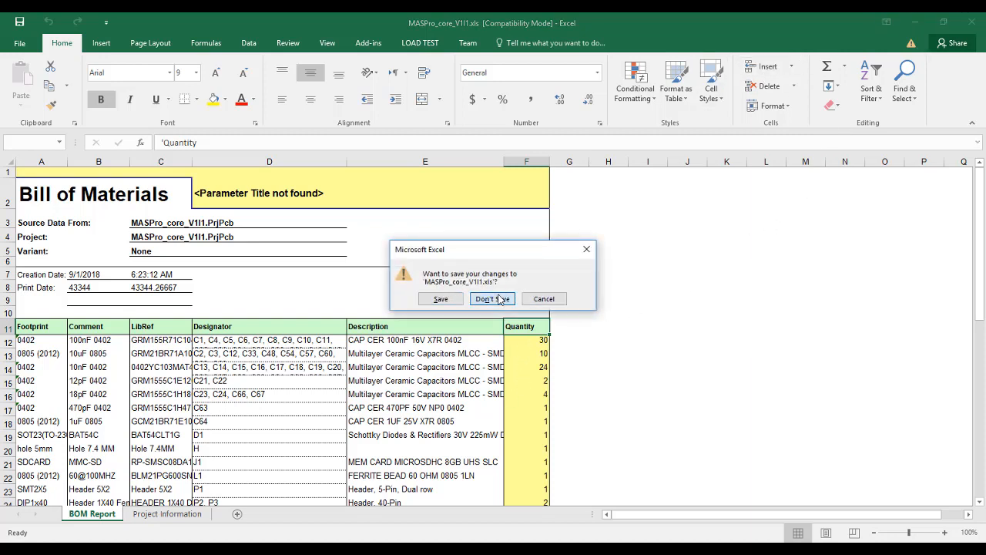
click(496, 298)
Back in Altium Designer, copy BOM Default Template 95.xlt into e:\pcb and choose that copy as the BOM's Excel template.
click(256, 83)
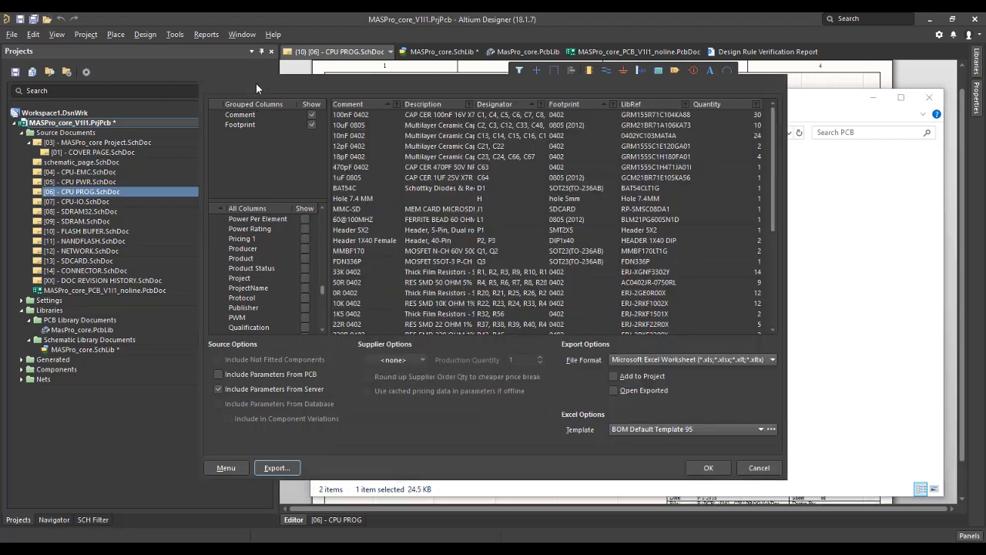
click(771, 429)
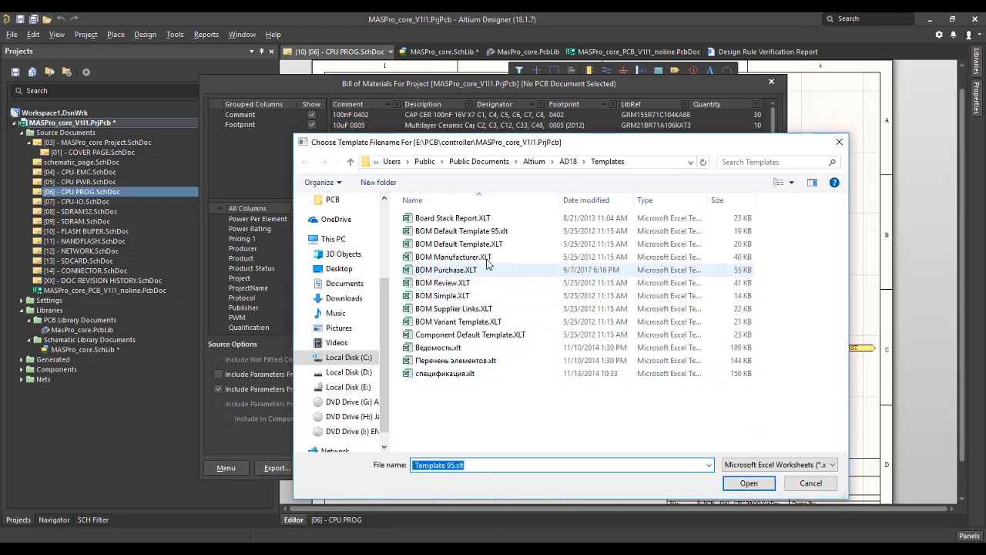
click(484, 231)
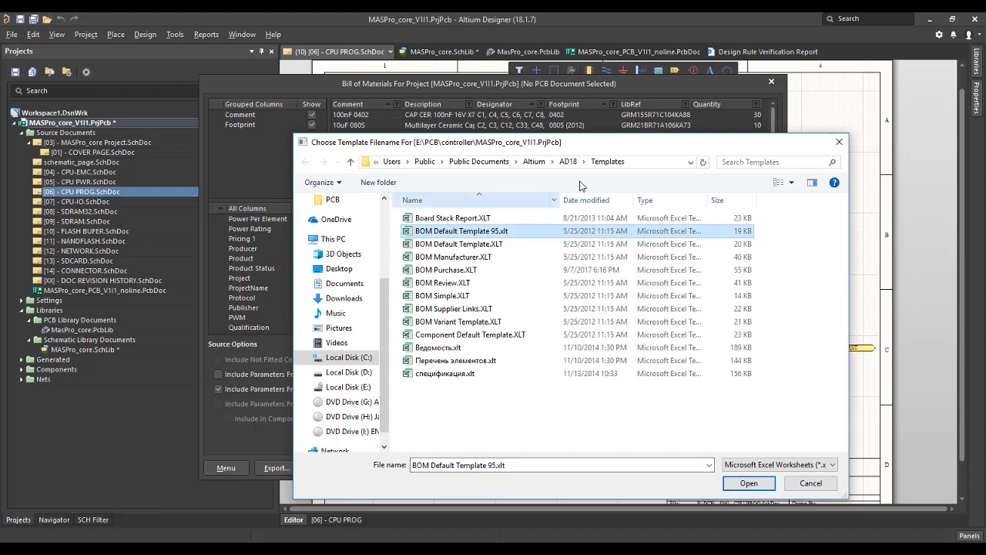
click(634, 163)
text(e:\)
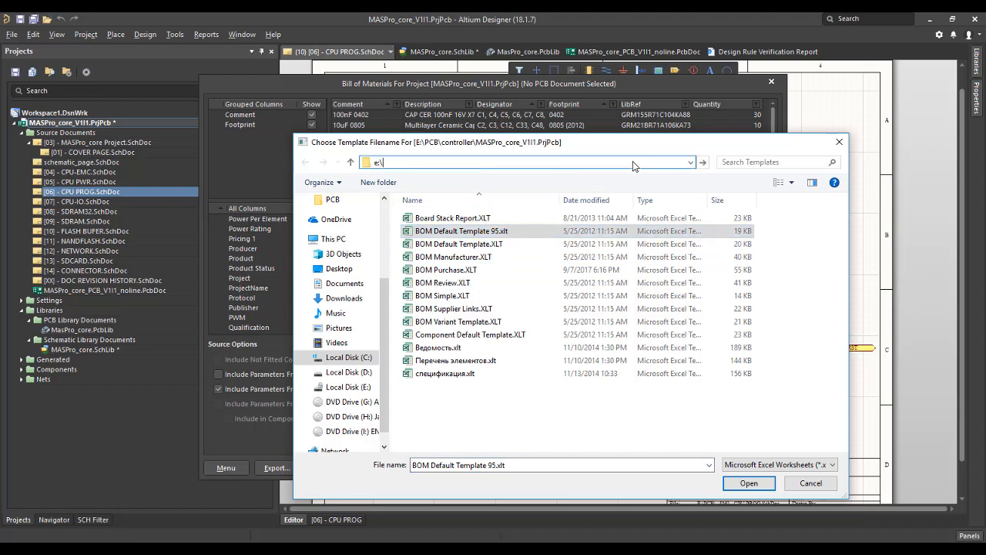
text(pcb)
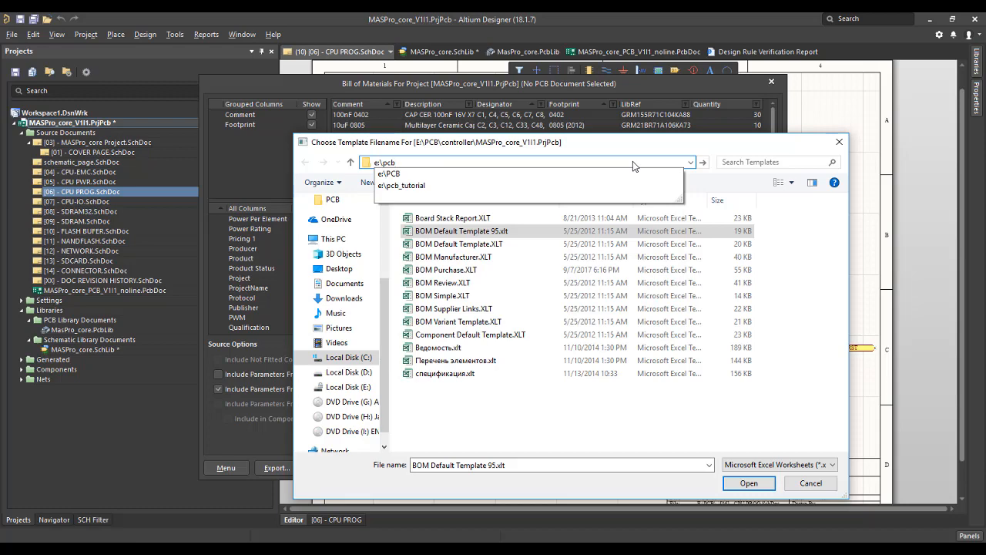
key(Return)
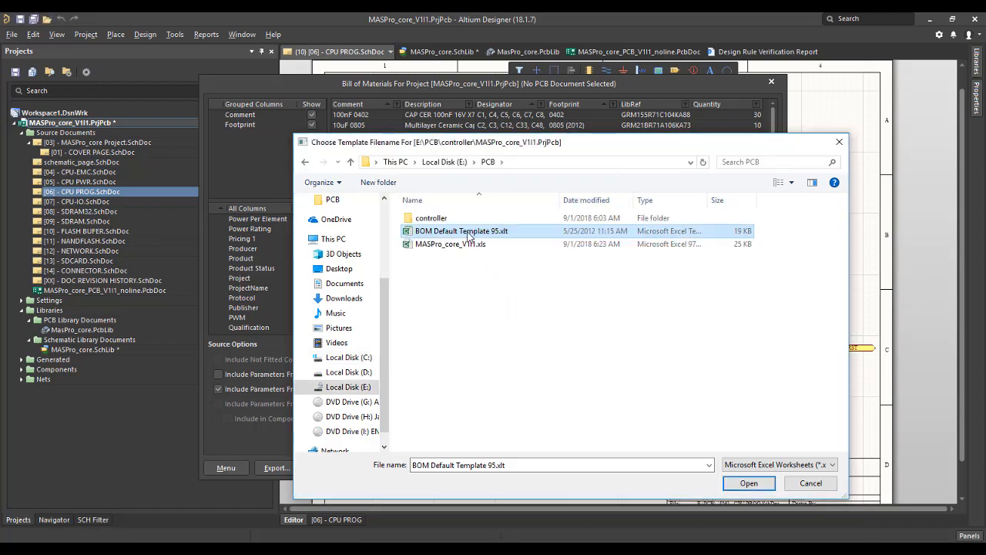
double_click(468, 235)
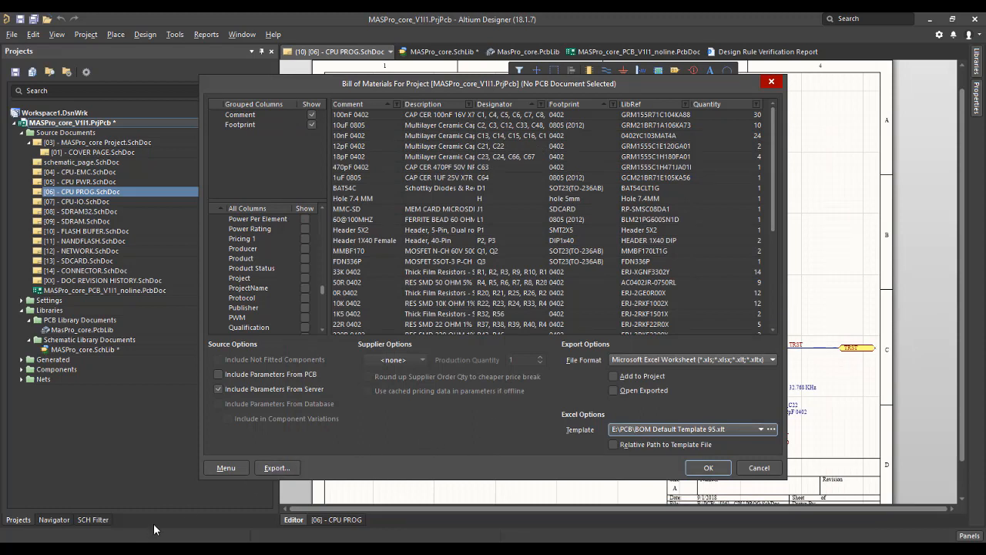
Switch to File Explorer and open BOM Default Template 95.xlt from the E:\PCB folder in Excel.
click(154, 549)
click(515, 184)
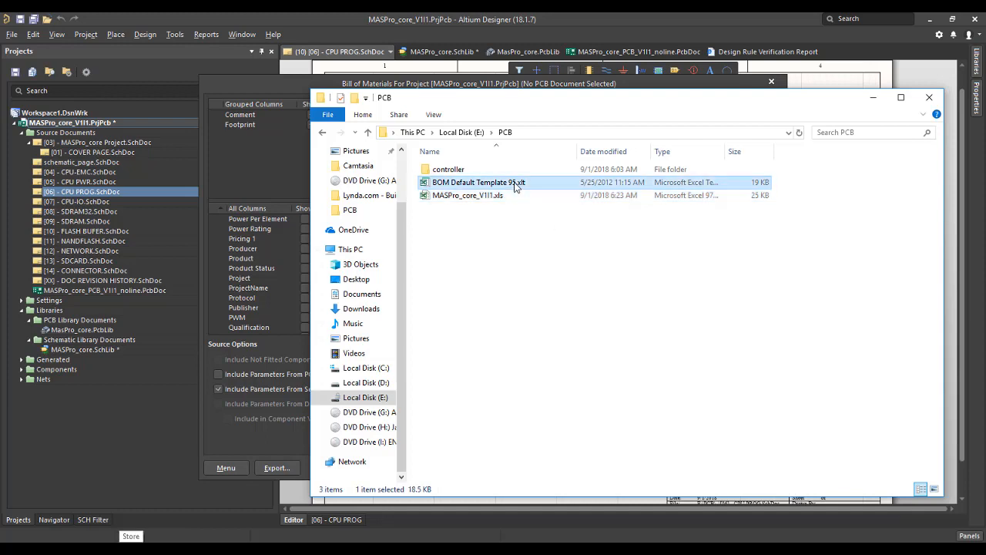
double_click(515, 183)
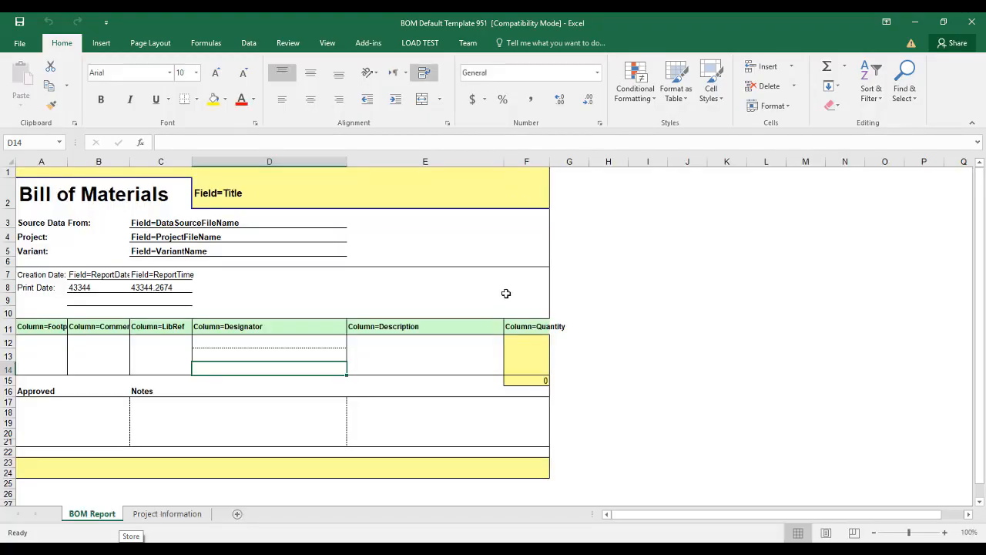
Insert a new column before the Quantity column and enter Column=Pricing 1 as its header in cell F11.
click(532, 161)
right_click(529, 161)
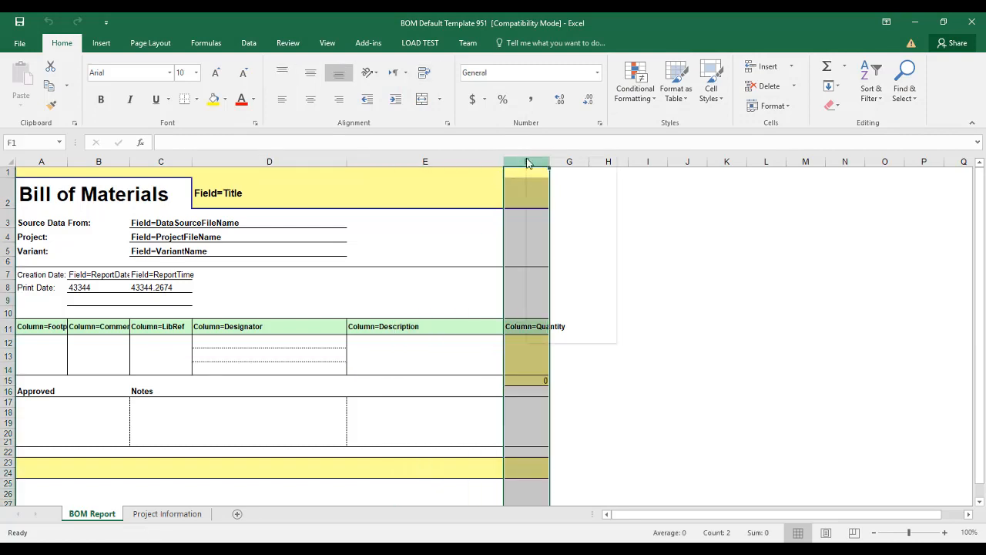
click(555, 243)
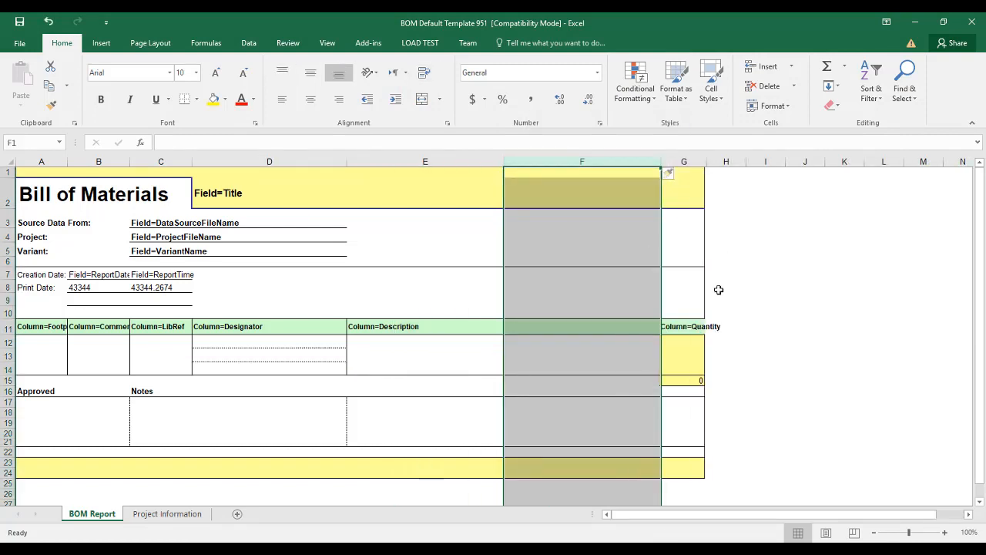
click(603, 329)
text(C)
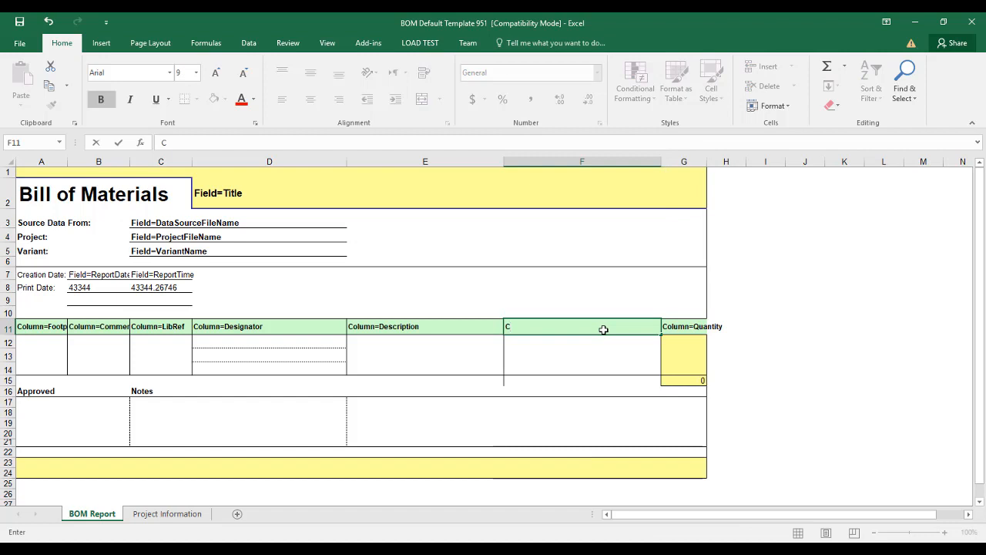
text(olumn=)
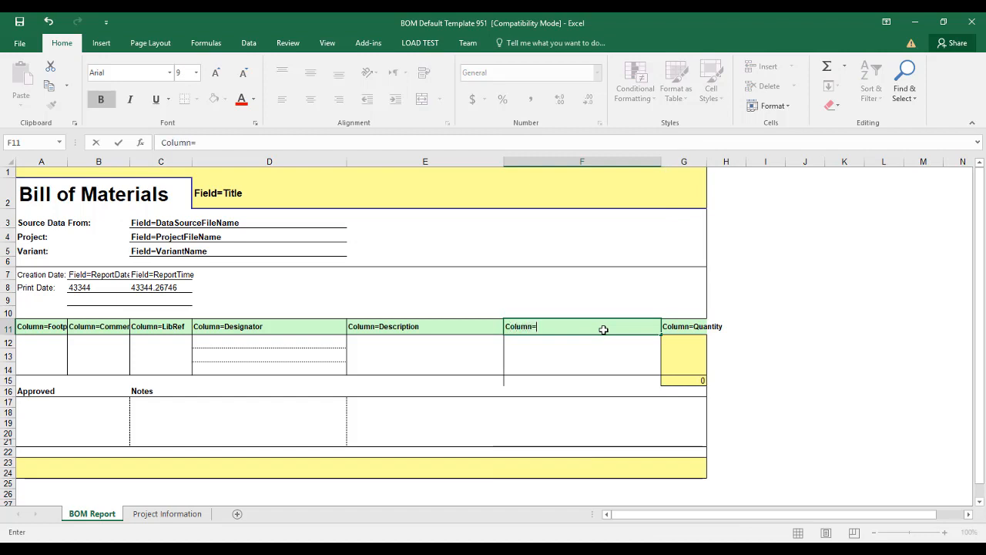
text(Prici)
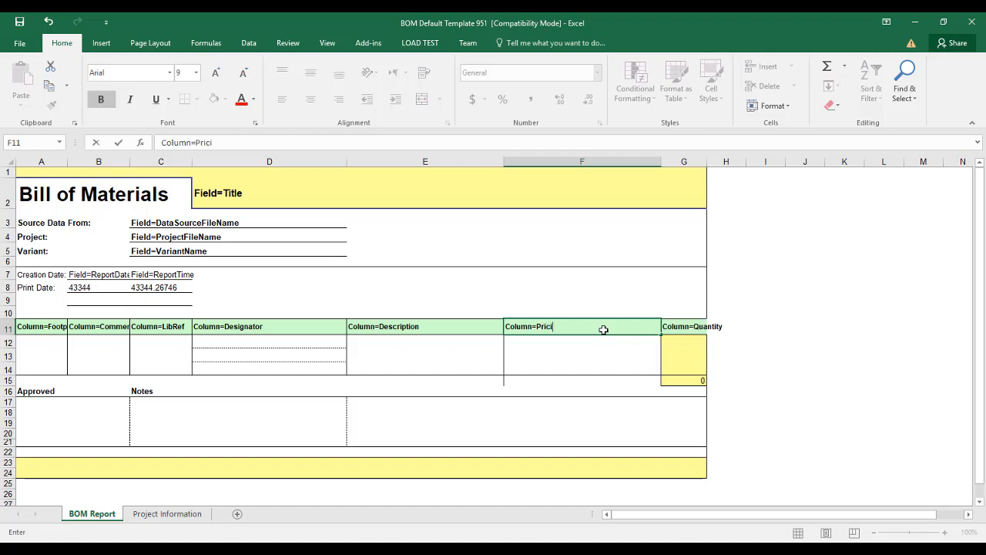
text(ng 1)
Switch to Altium Designer's Bill of Materials dialog and show the Pricing 1 column in the BOM.
key(alt+Tab)
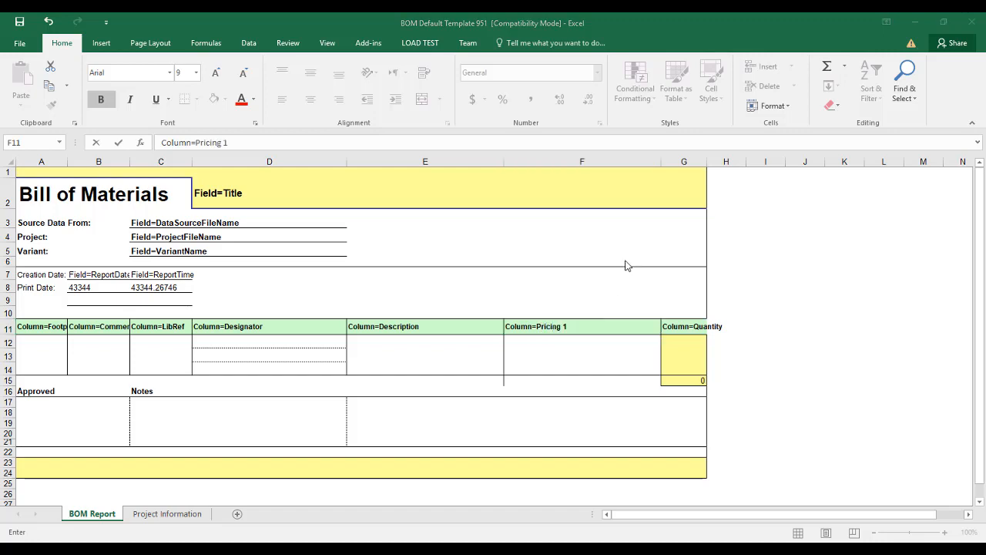
key(alt+Tab)
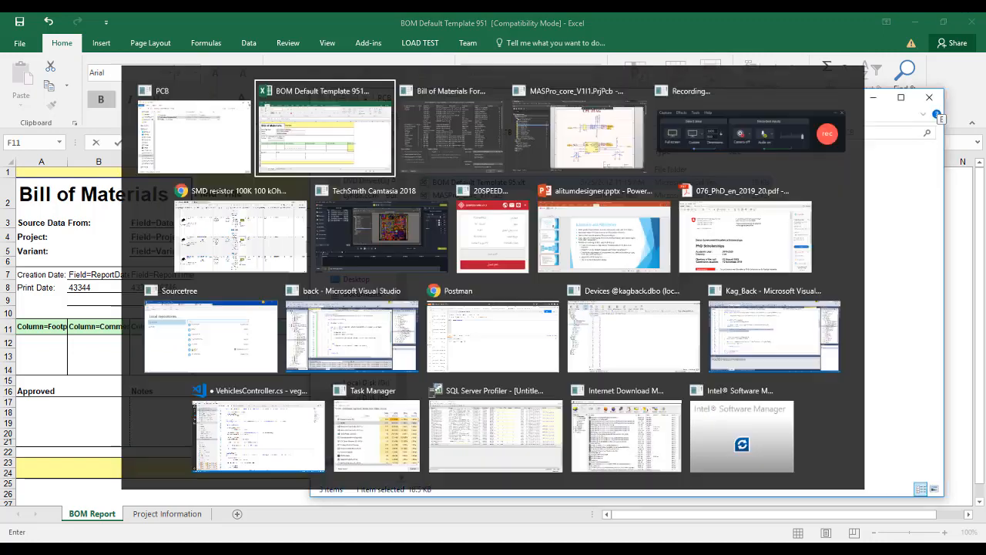
click(361, 220)
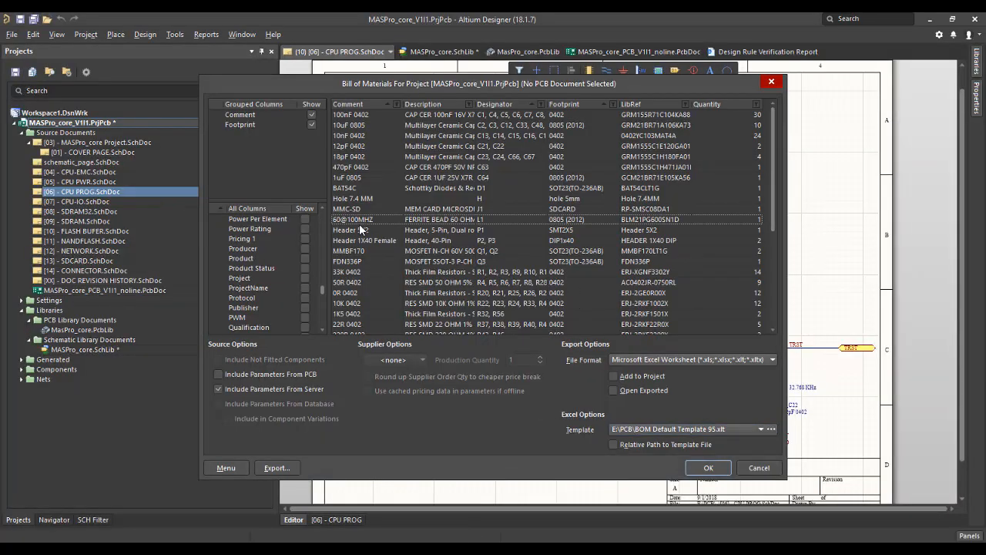
scroll(354, 231, down, 2)
scroll(278, 262, down, 3)
scroll(273, 264, down, 10)
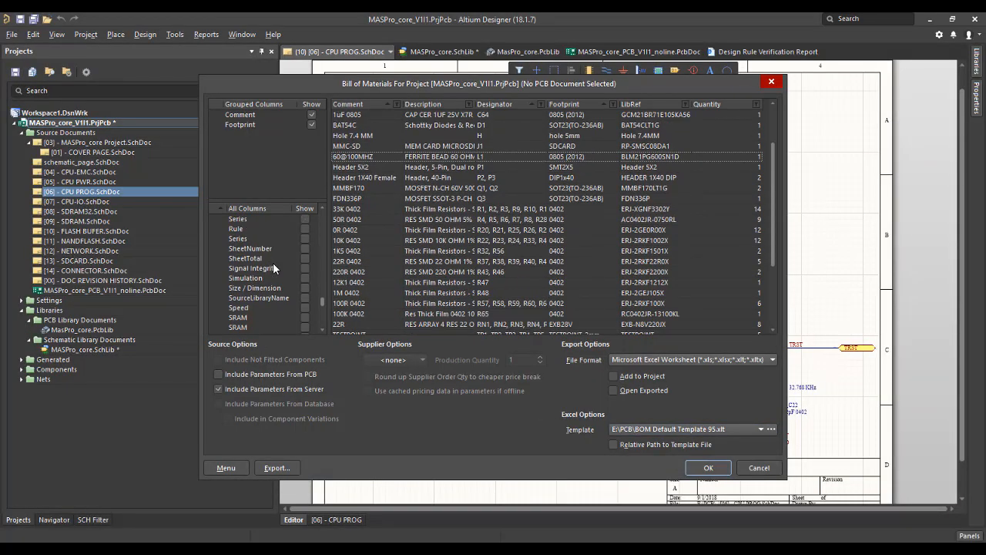
scroll(273, 266, down, 3)
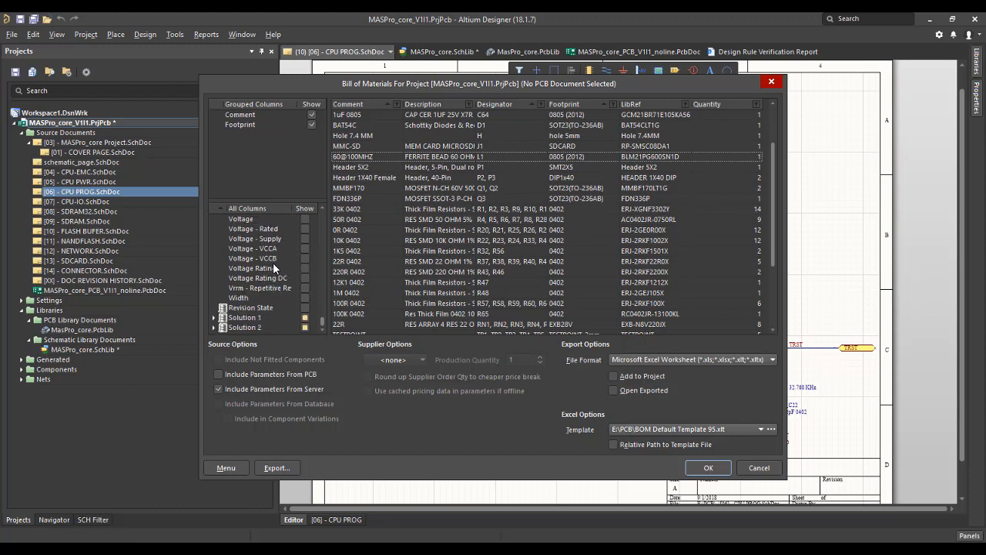
scroll(274, 266, up, 12)
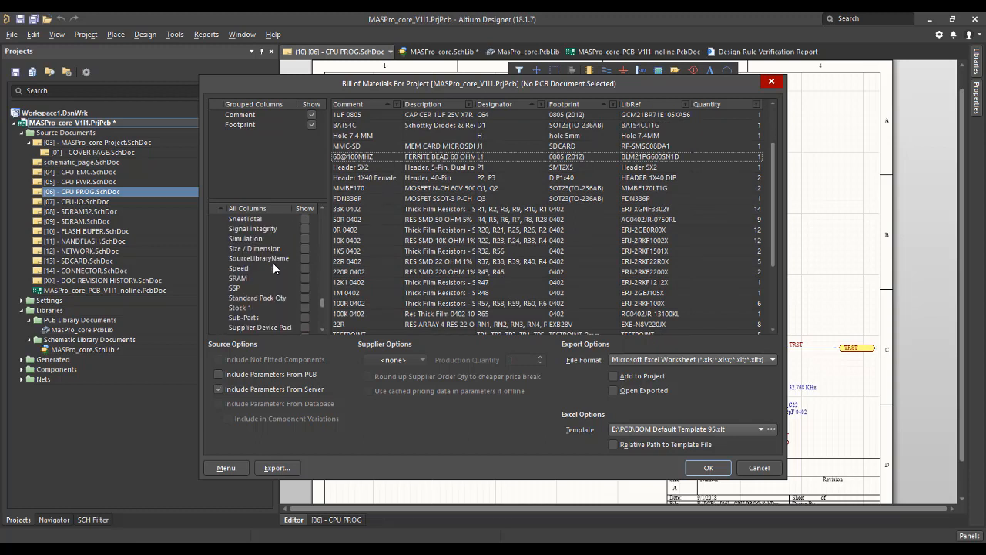
scroll(272, 262, up, 3)
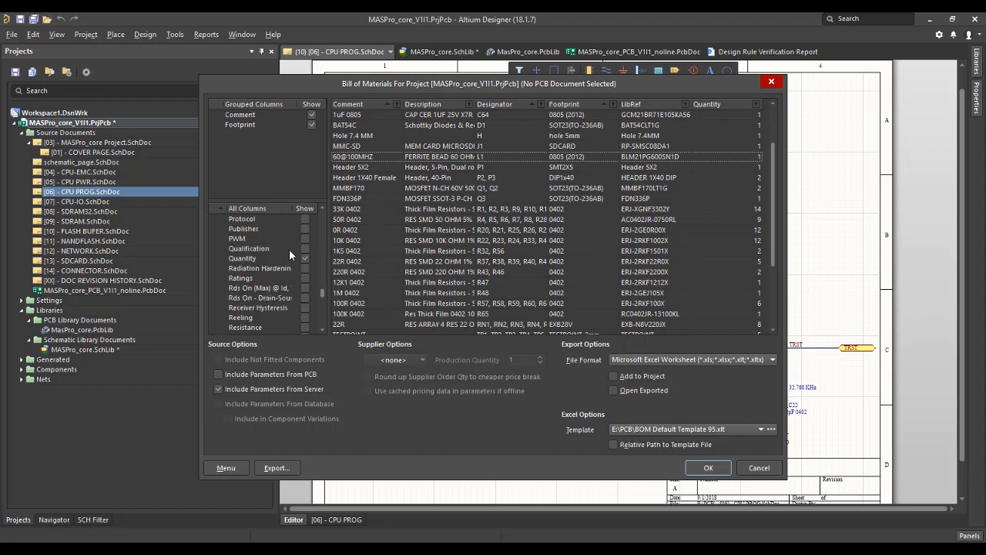
scroll(259, 241, up, 1)
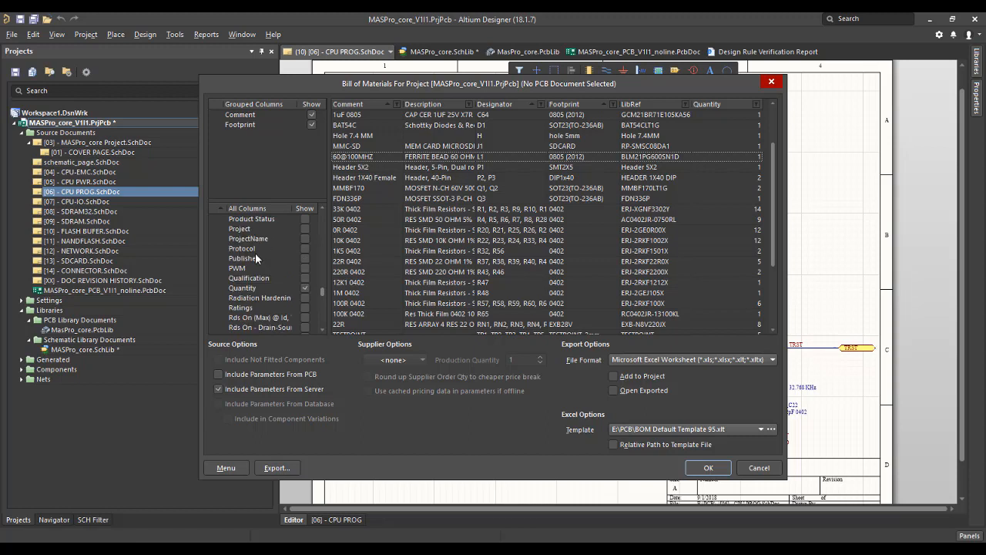
scroll(266, 254, up, 1)
click(258, 219)
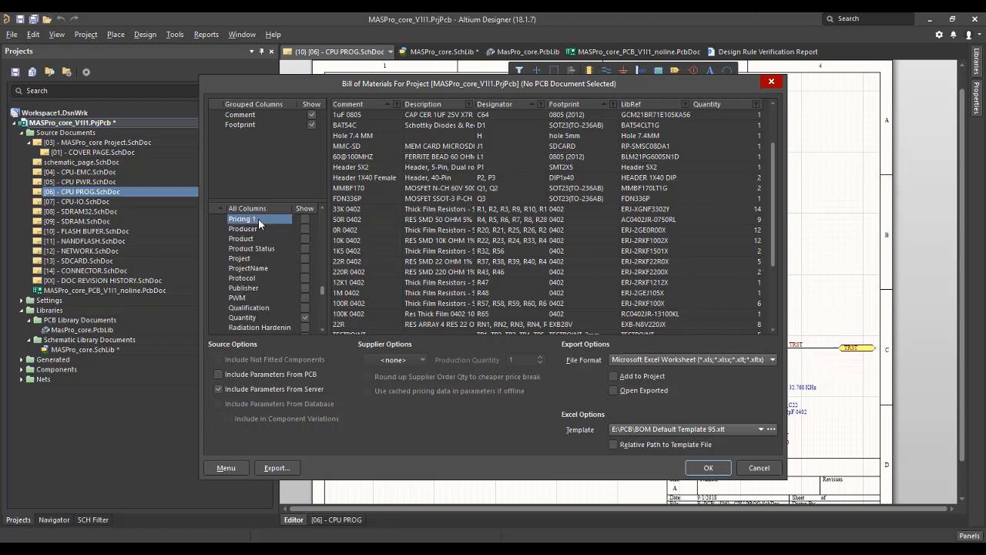
click(305, 220)
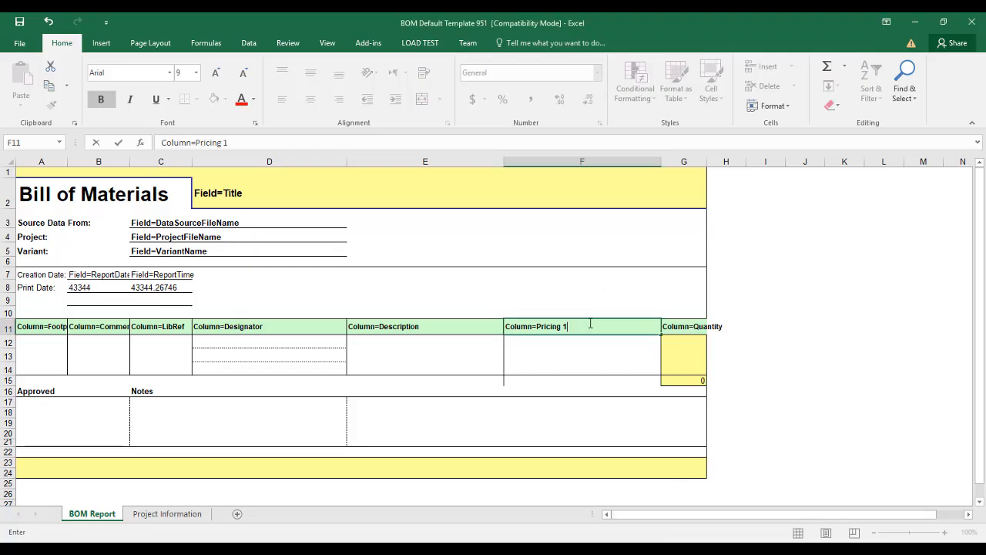
Back in Excel, save the edited template as BOM Default Template 951.xlsx in the e:\pcb folder.
key(ctrl+s)
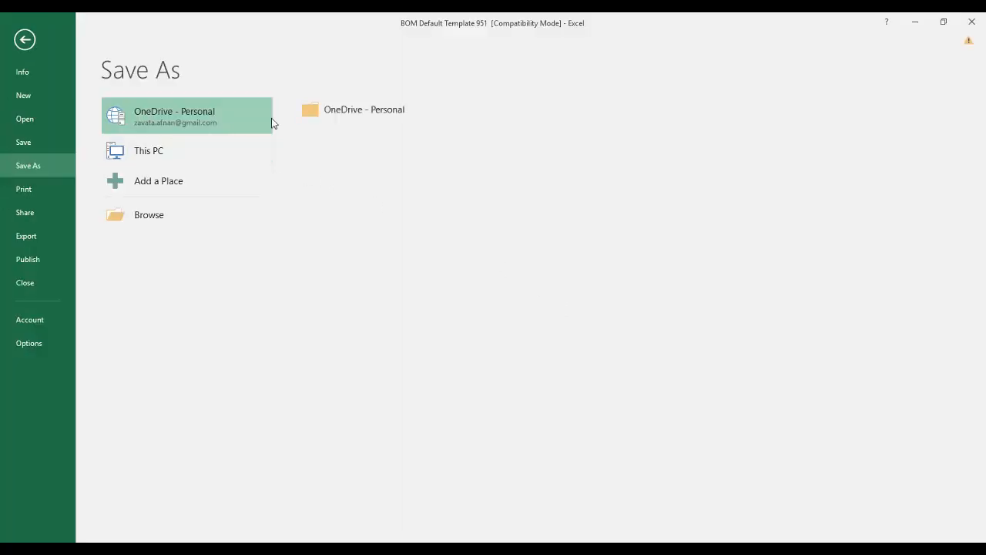
click(181, 216)
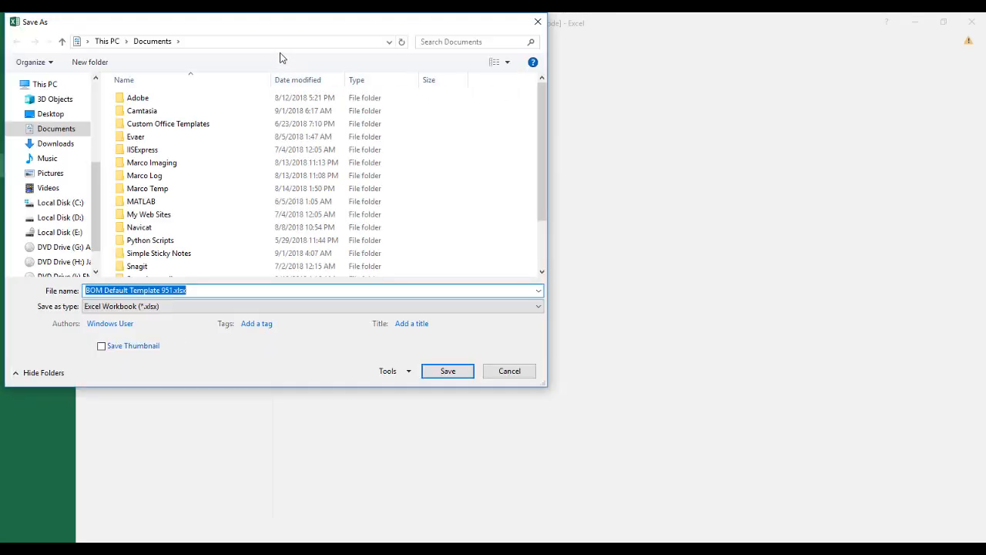
click(281, 44)
text(e:\pcb)
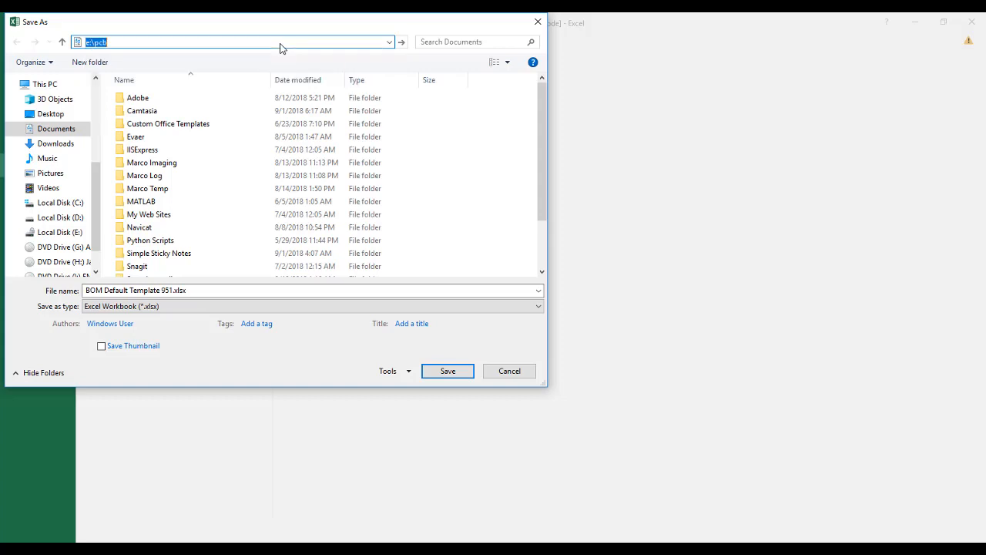
key(Return)
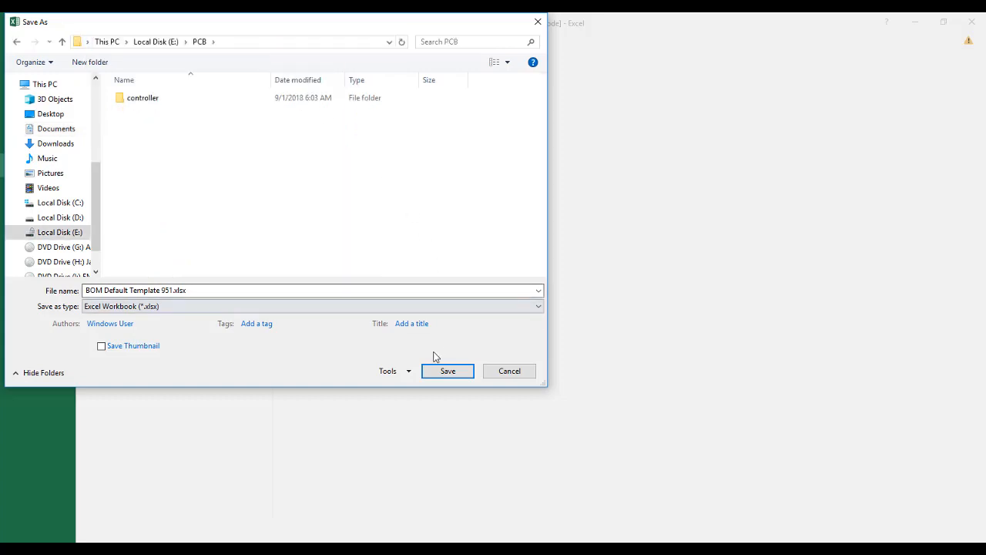
click(446, 371)
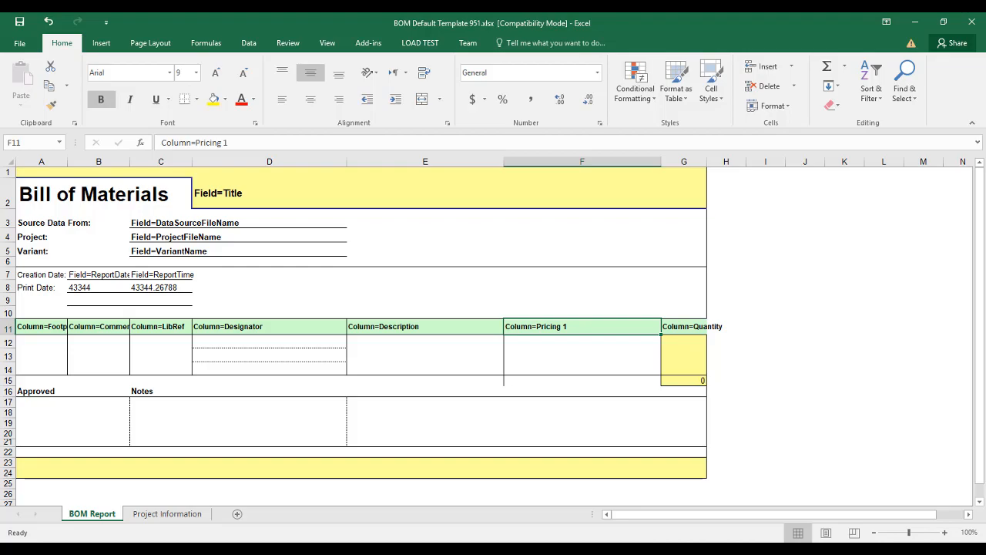
Return to Altium Designer and choose E:\PCB\BOM Default Template 951.xlsx as the BOM's Excel template.
key(alt+Tab)
click(771, 429)
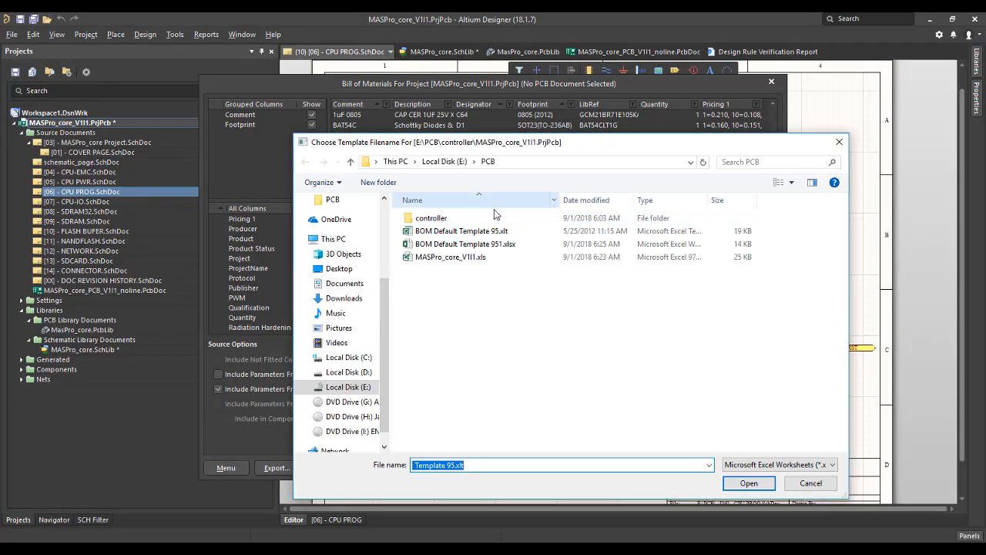
click(493, 244)
double_click(493, 244)
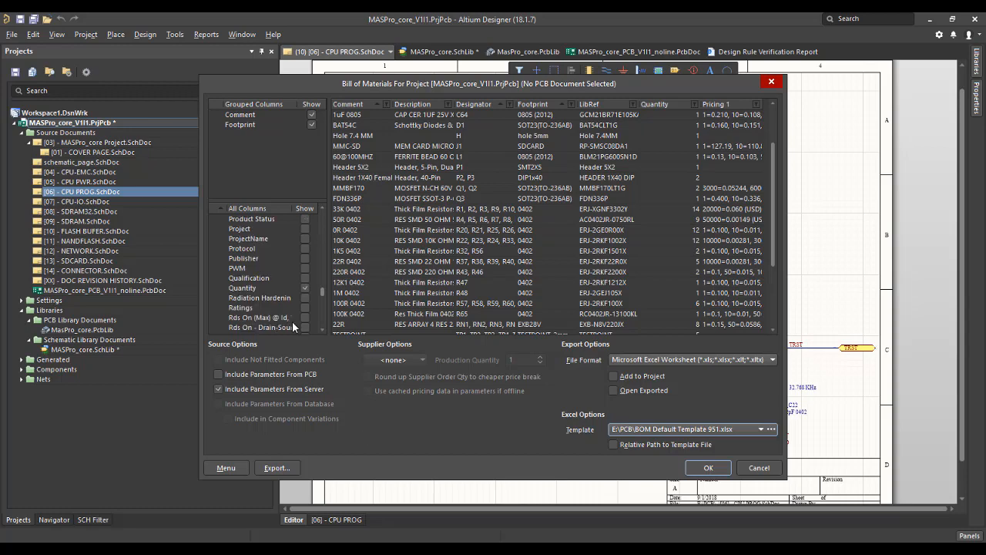
scroll(285, 297, up, 1)
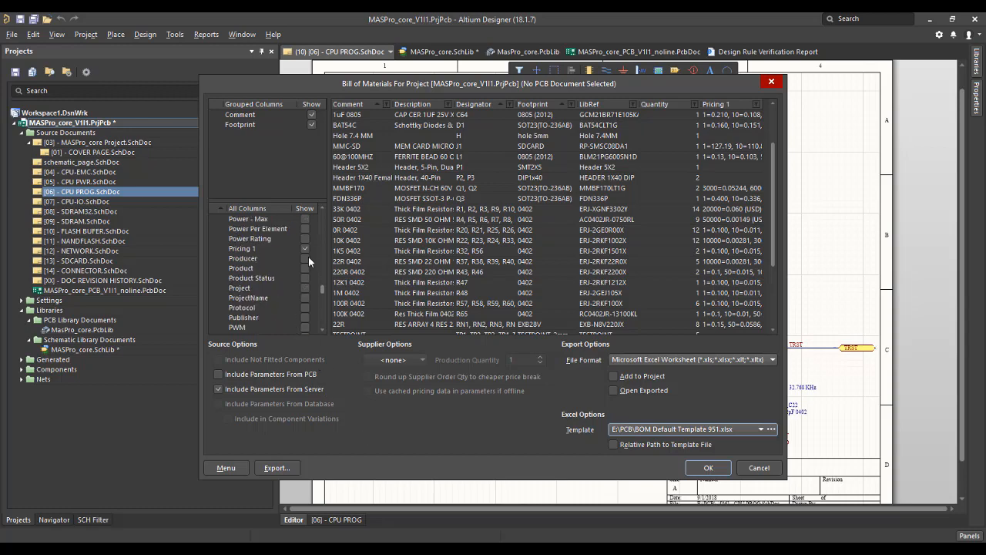
Export the bill of materials to E:\PCB as MASPro_core_V1I1_with_price.xlsx and close the OneDrive windows that interrupt it.
click(275, 468)
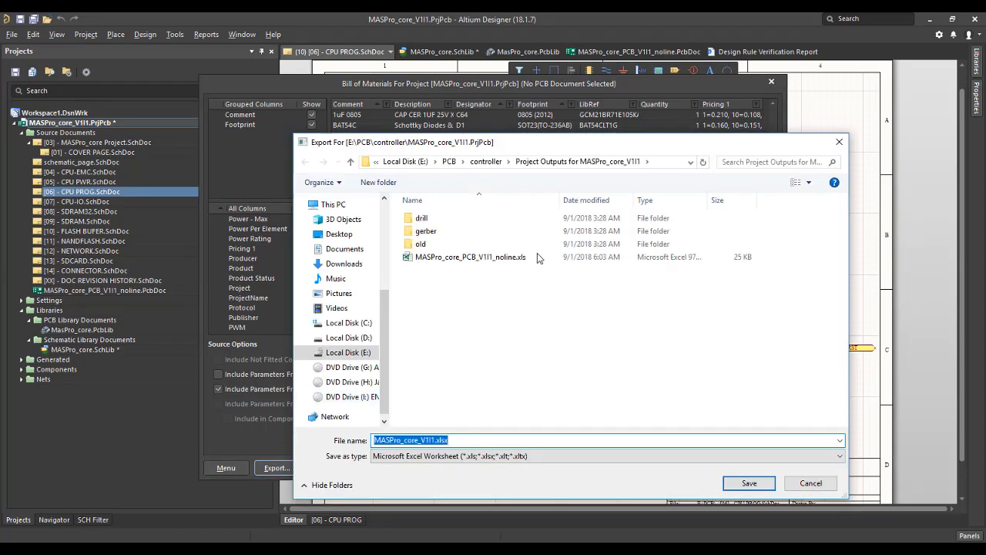
click(450, 163)
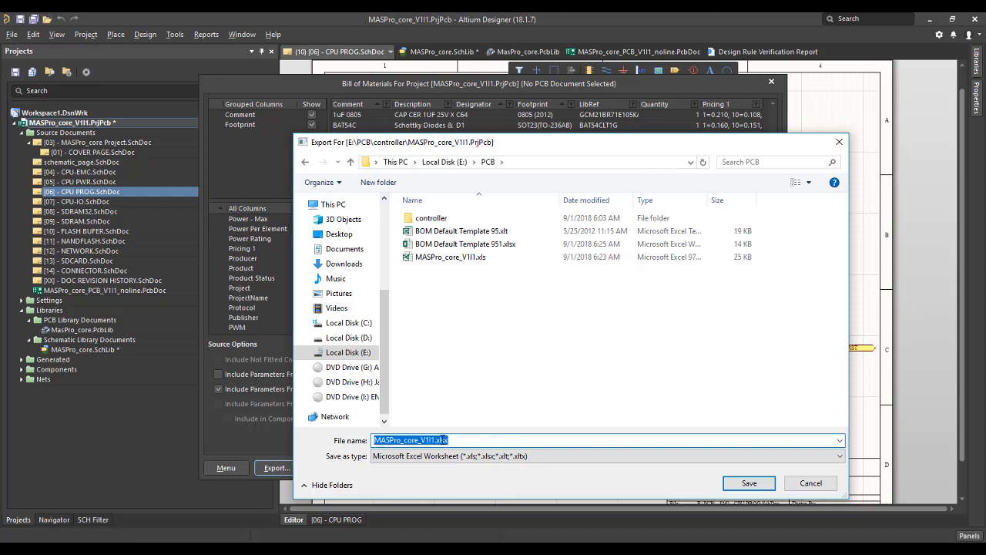
click(432, 440)
key(Right)
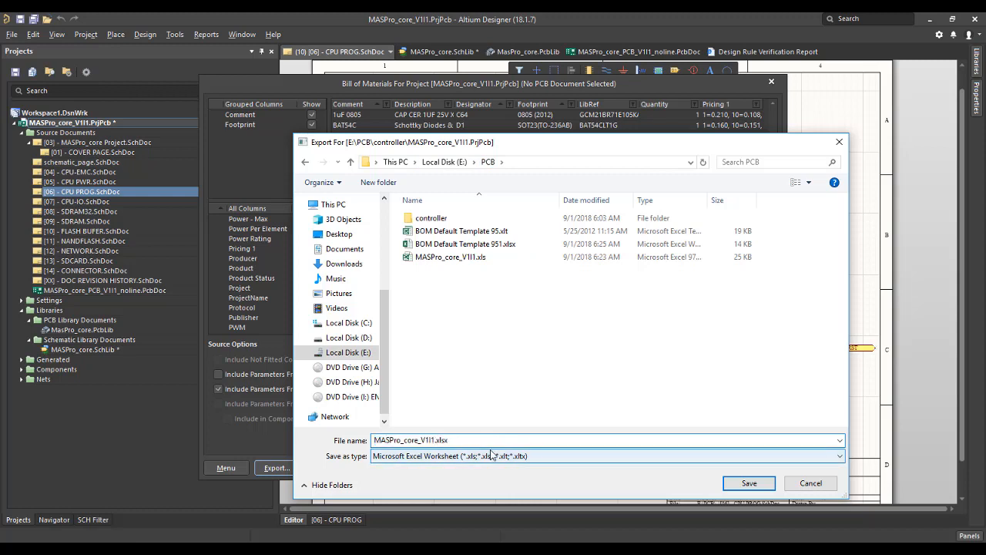
text(_with_price)
key(Return)
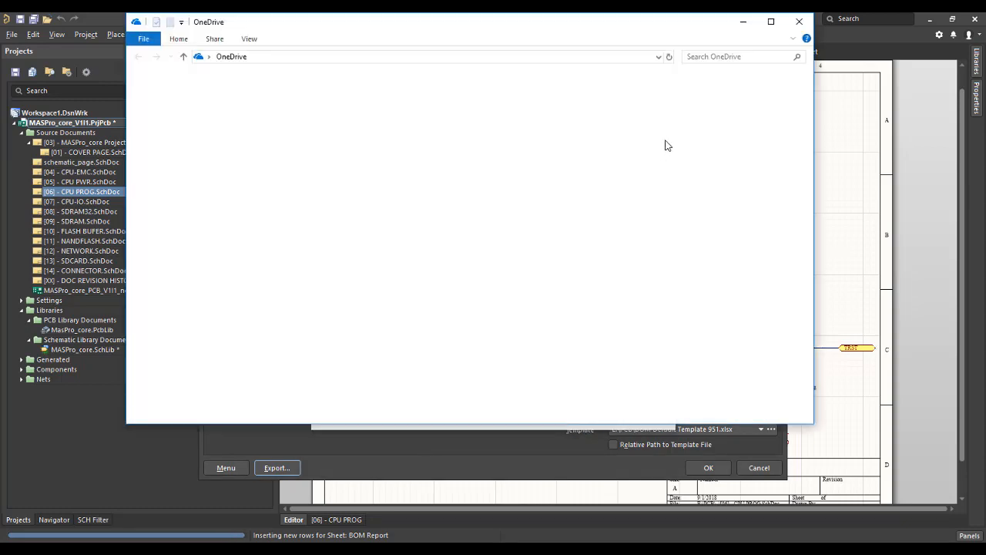
click(799, 21)
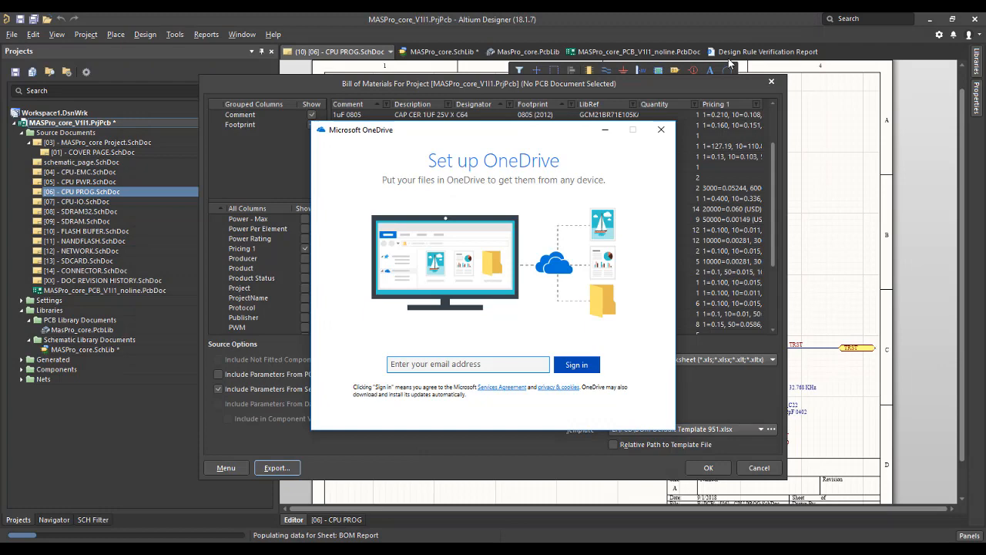
click(661, 131)
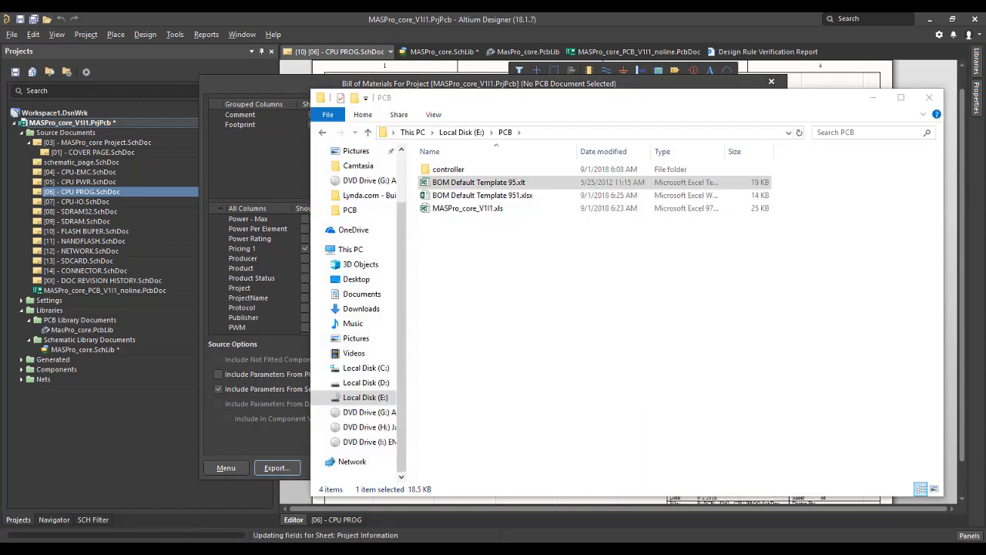
Open MASPro_core_V1I1_with_price.xlsx from the E:\PCB folder in Excel and examine the Pricing 1 column down to the last component.
click(482, 247)
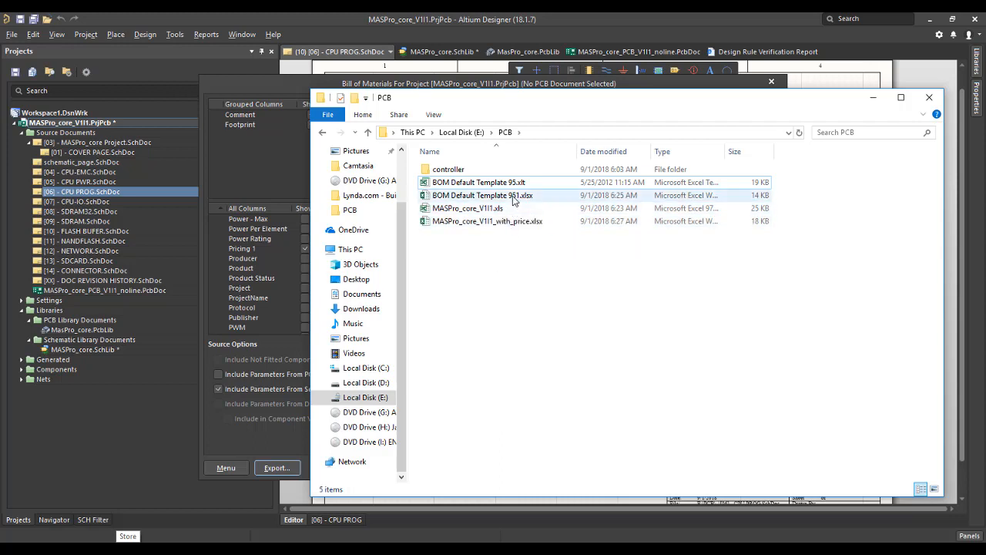
double_click(526, 222)
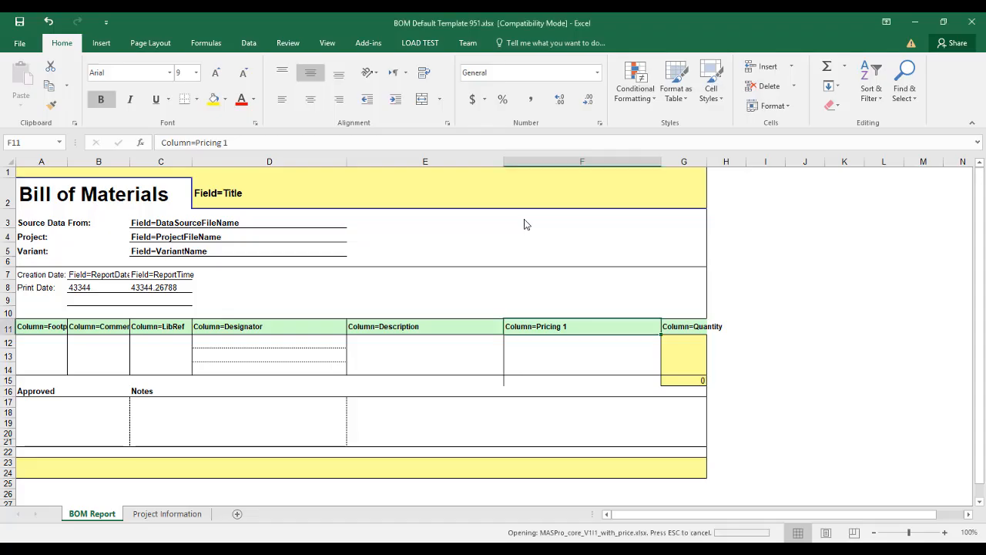
scroll(552, 285, down, 2)
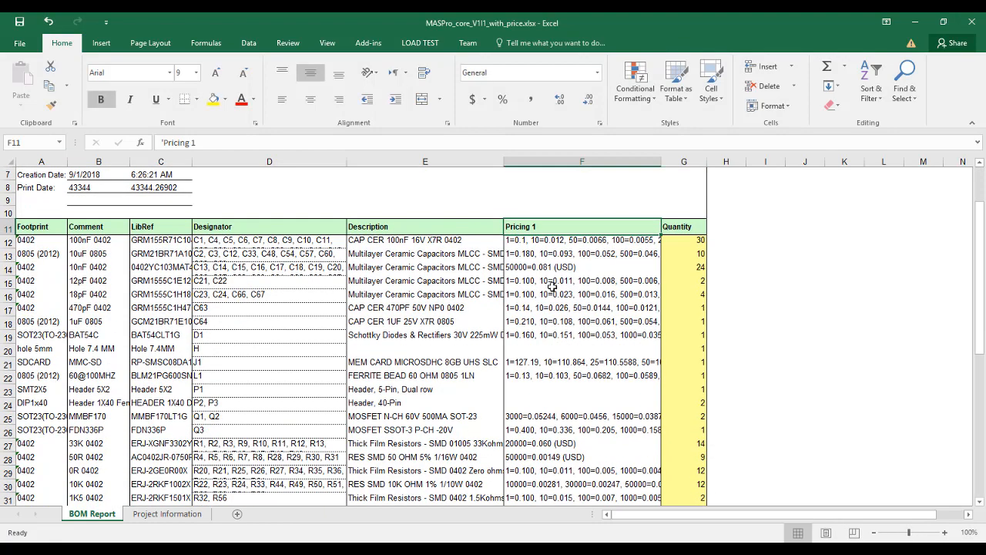
scroll(573, 401, down, 10)
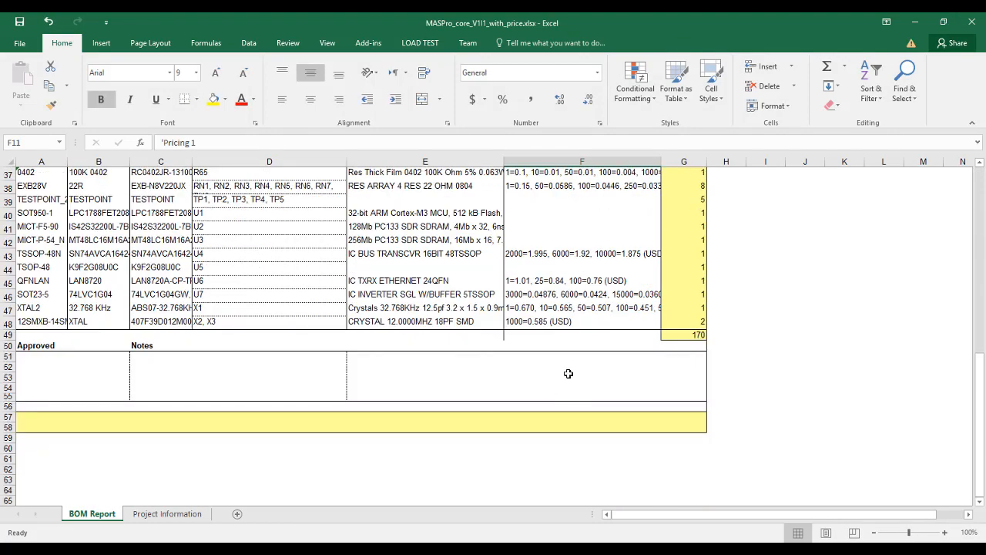
Return to Altium Designer and accept the Bill of Materials settings to close the report dialog.
click(460, 543)
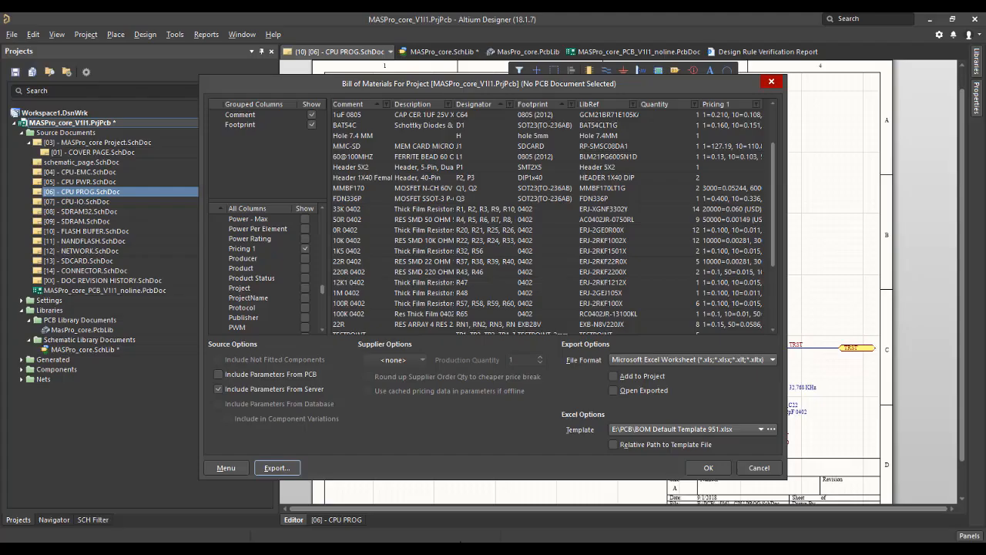
click(702, 468)
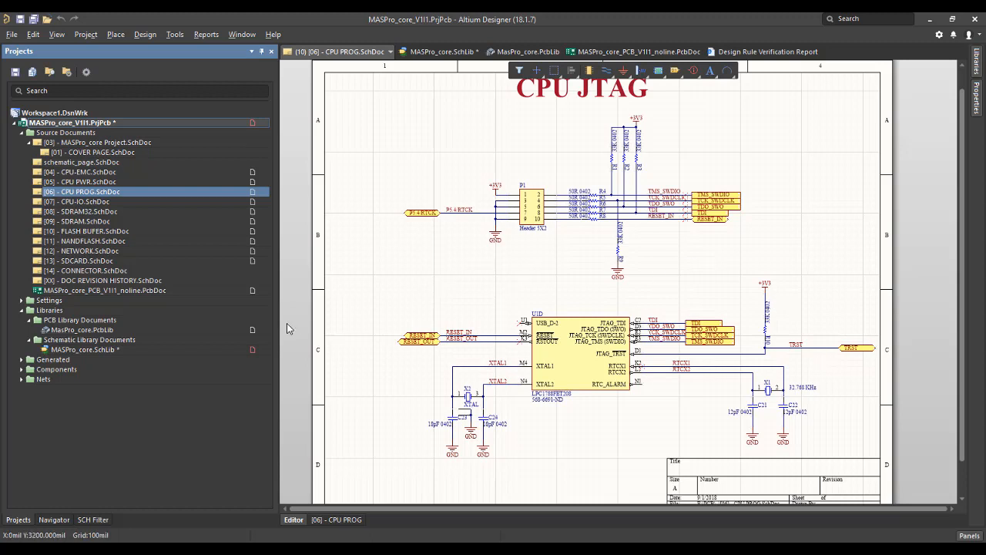
Switch to GitLab in the browser and create a blank private project named my_first_pcb.
key(alt+Tab)
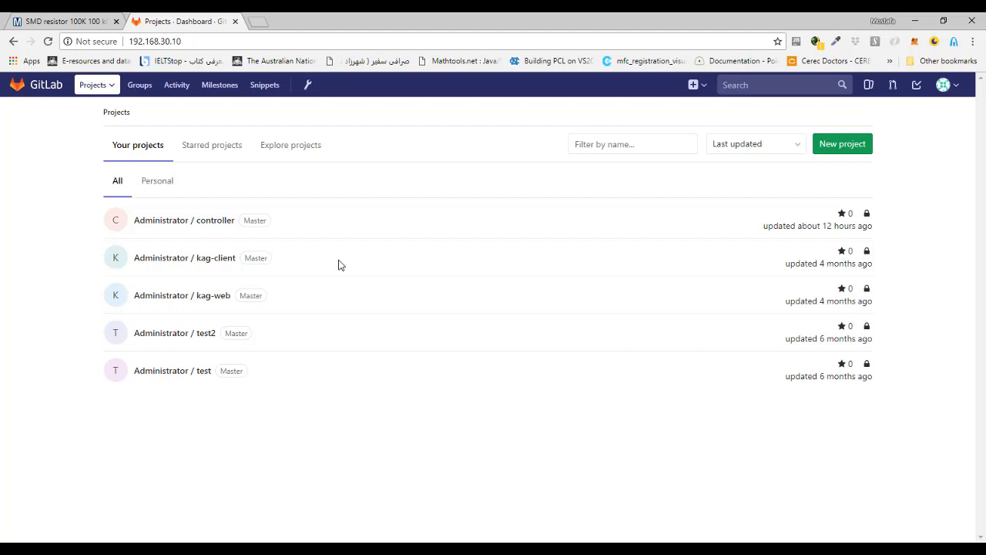
click(848, 146)
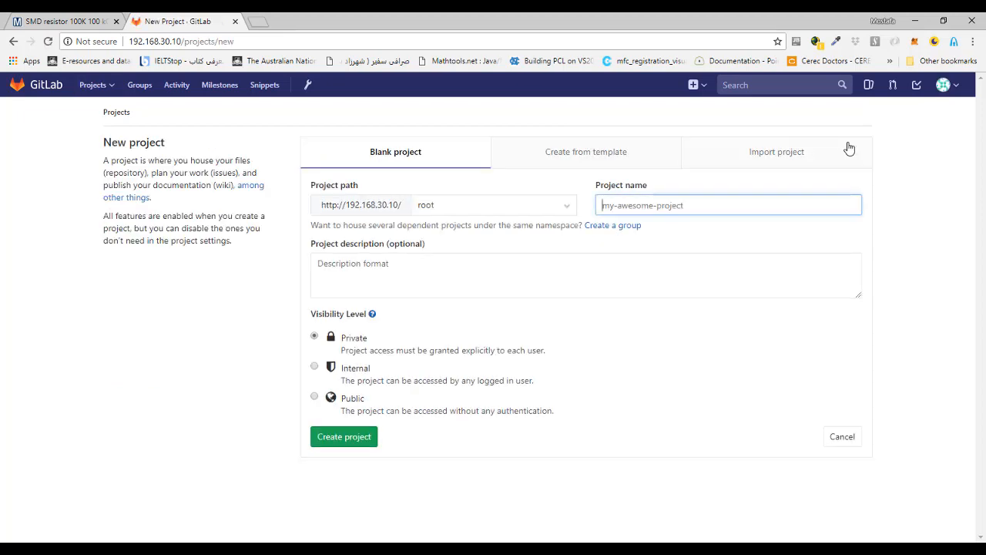
click(652, 209)
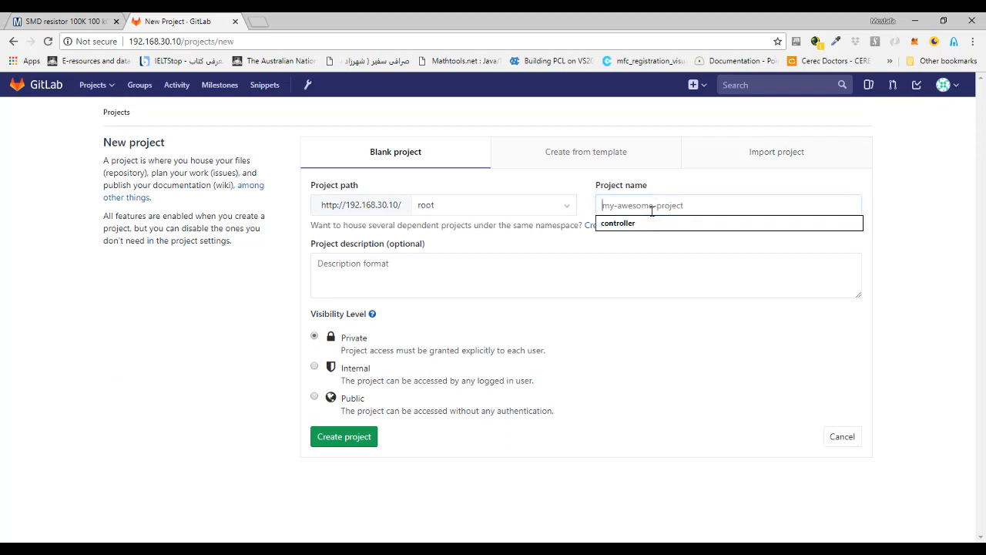
text(my_first_pcb)
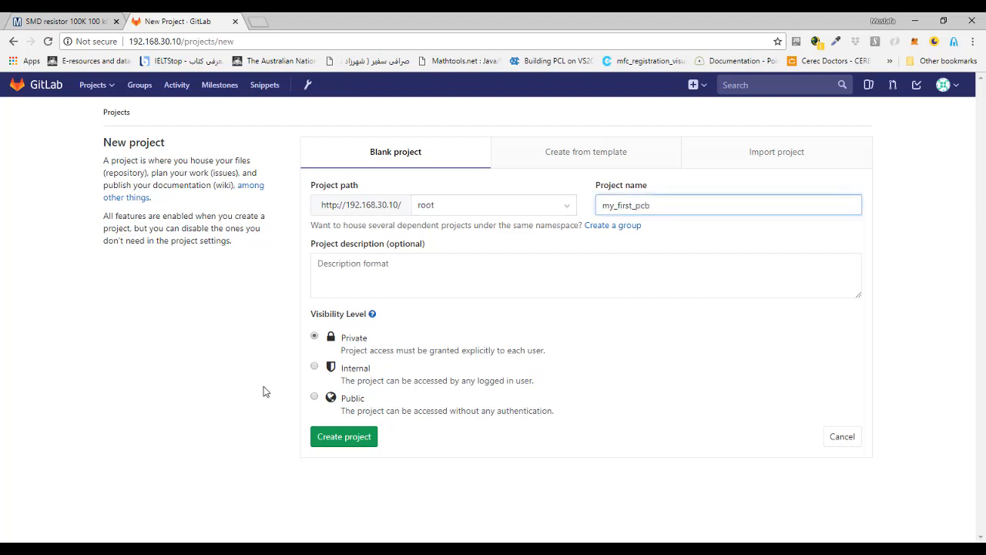
click(324, 437)
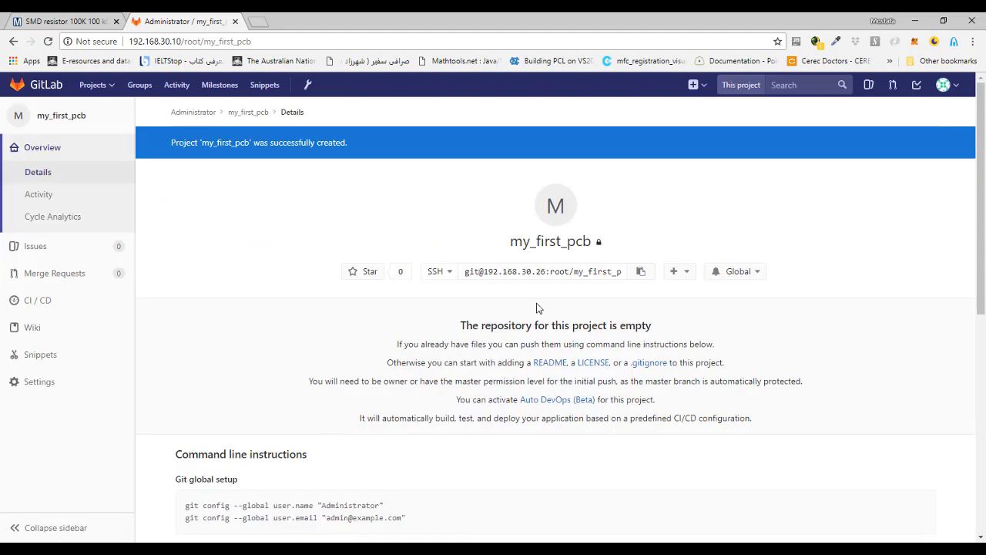
Copy the project's SSH address, switch to Sourcetree, decline removing the invalid dictionaries and open the repository cloning form.
click(537, 272)
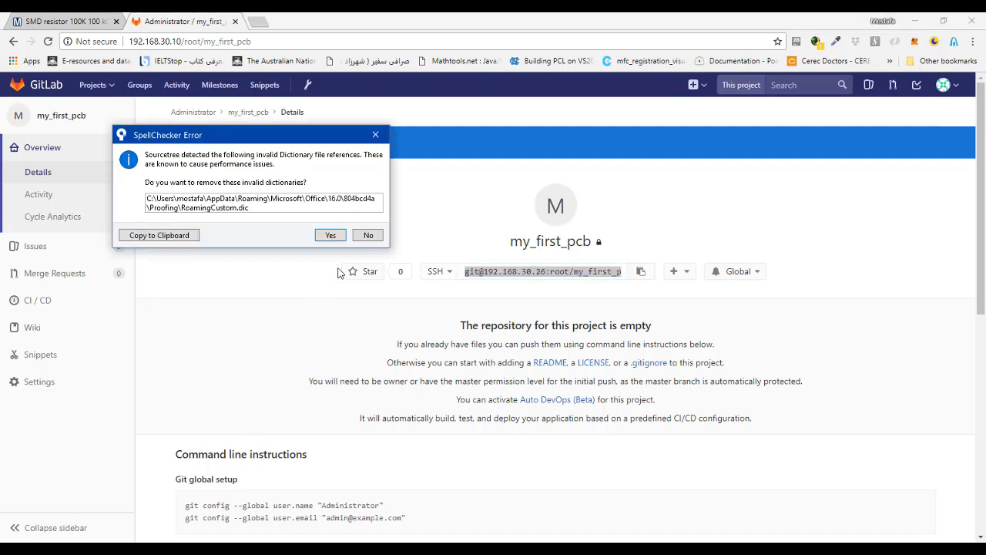
click(367, 236)
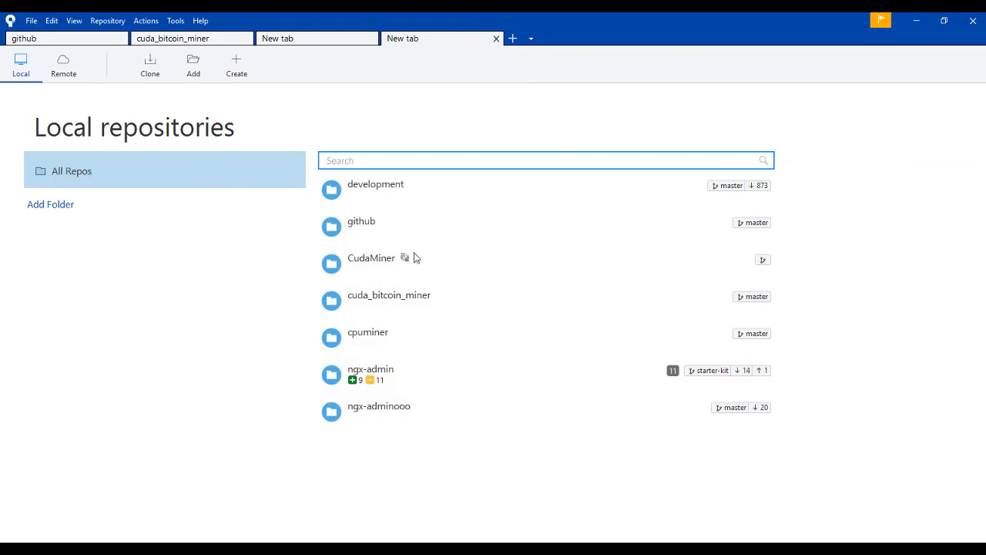
click(151, 64)
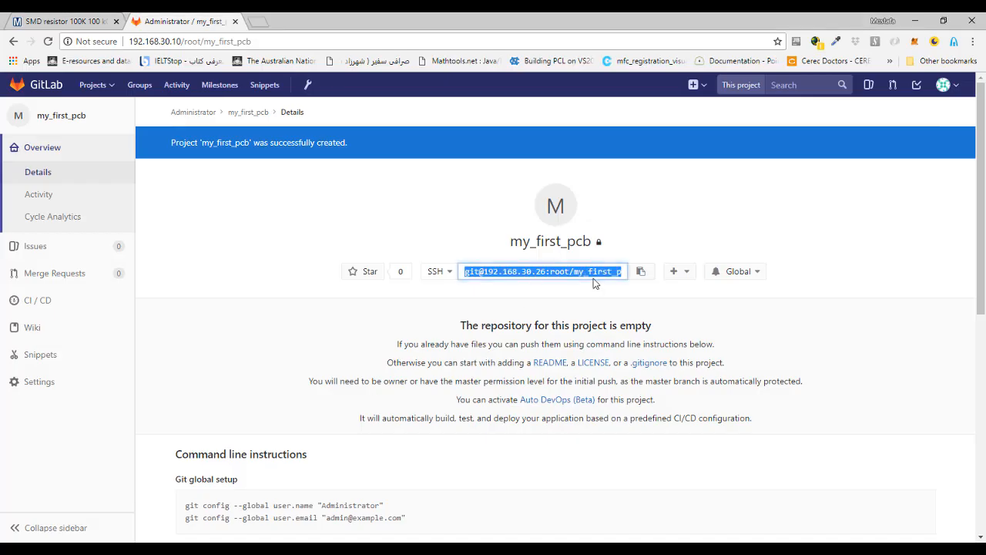
Back in GitLab, change the my_first_pcb clone address to HTTP and copy it.
click(441, 276)
click(450, 318)
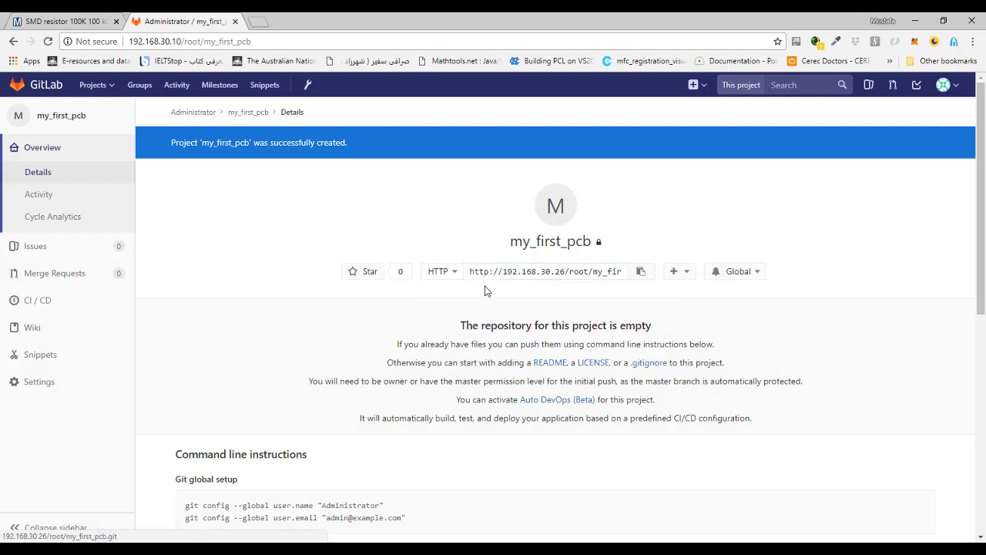
click(508, 269)
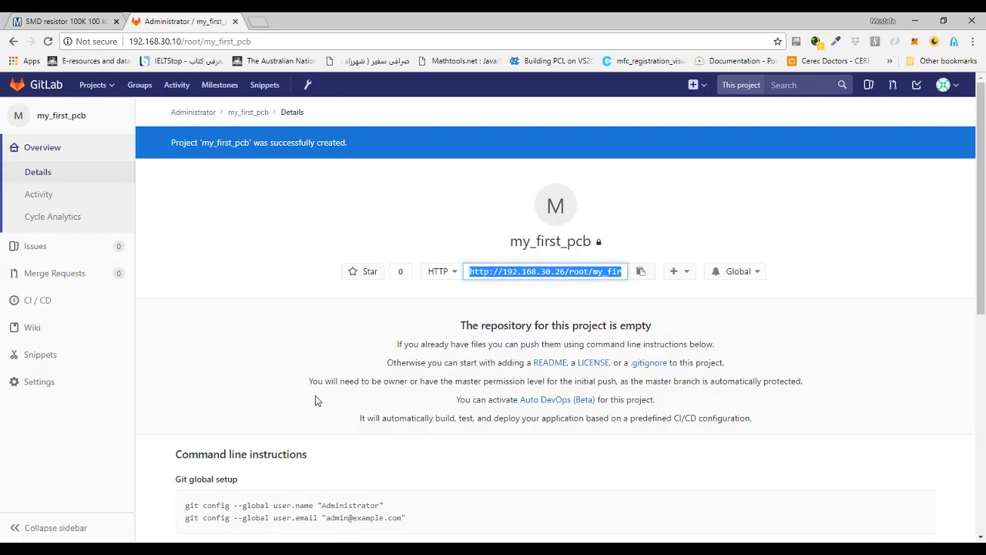
key(alt+Tab)
click(264, 173)
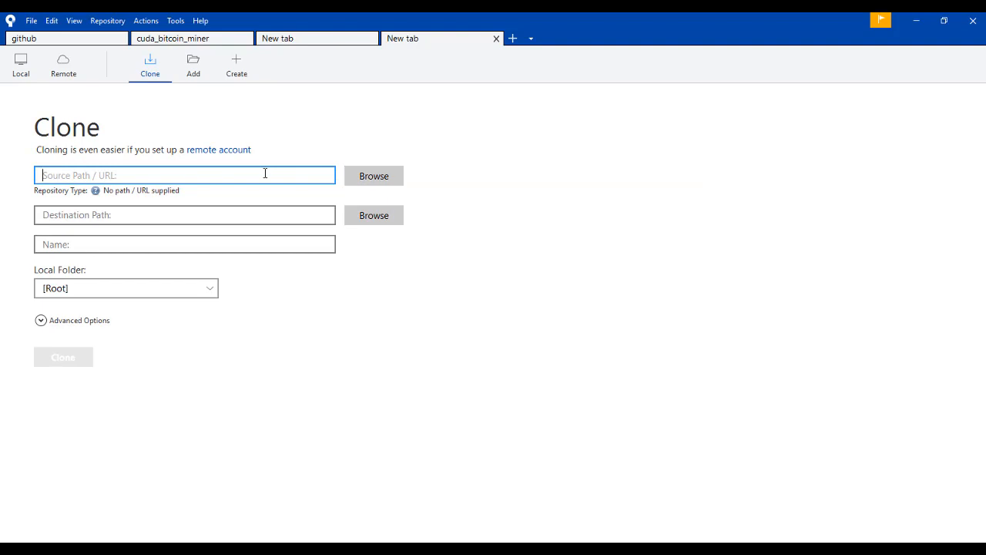
text(http://192.168.30.26/root/my_first_pcb.git)
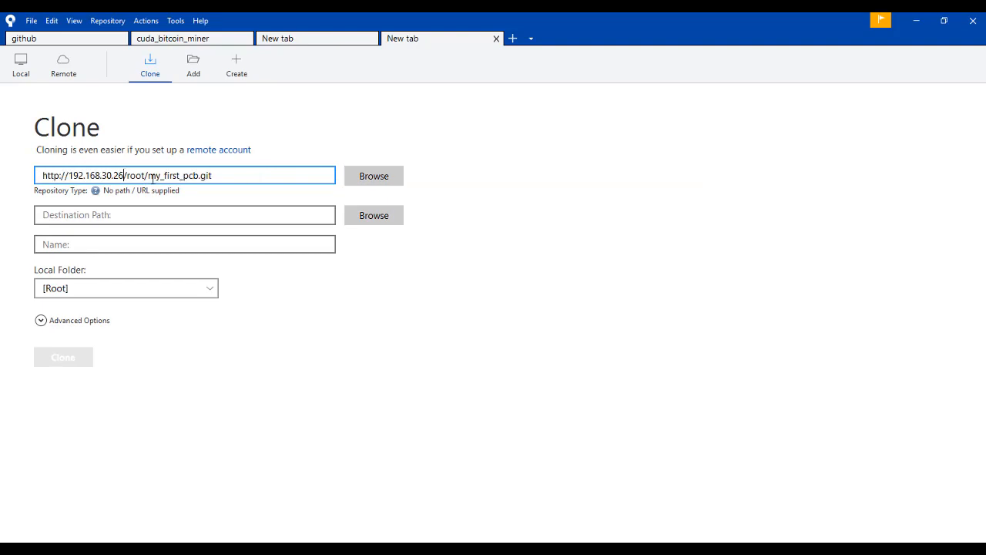
key(BackSpace)
key(BackSpace)
text(10)
key(Tab)
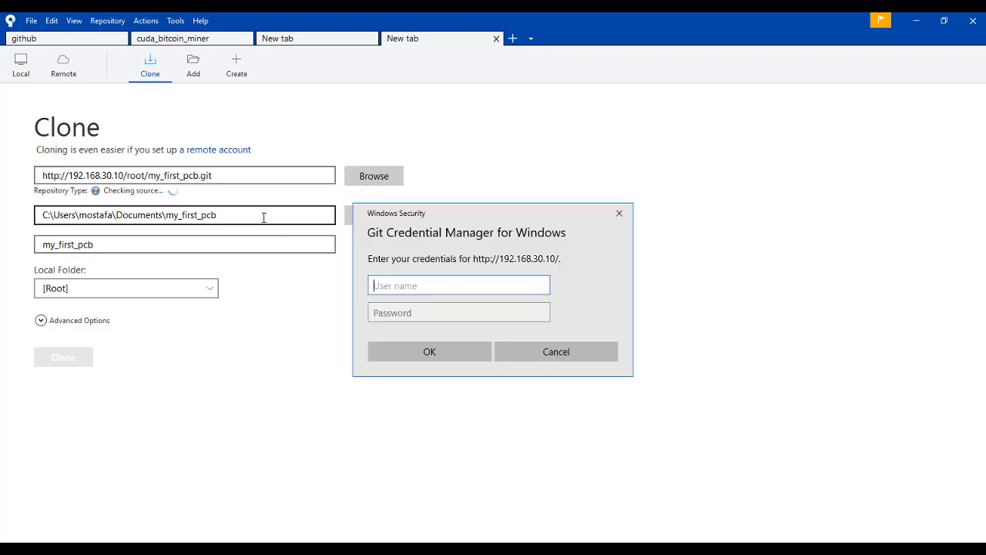
Sign in to the Git server with the user name root and the account password.
text(root)
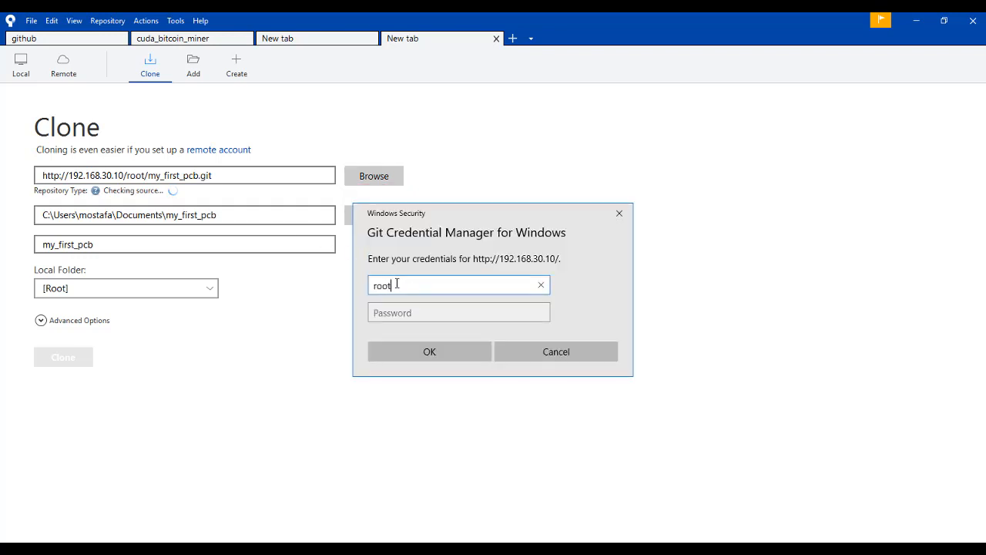
key(Tab)
text(*****)
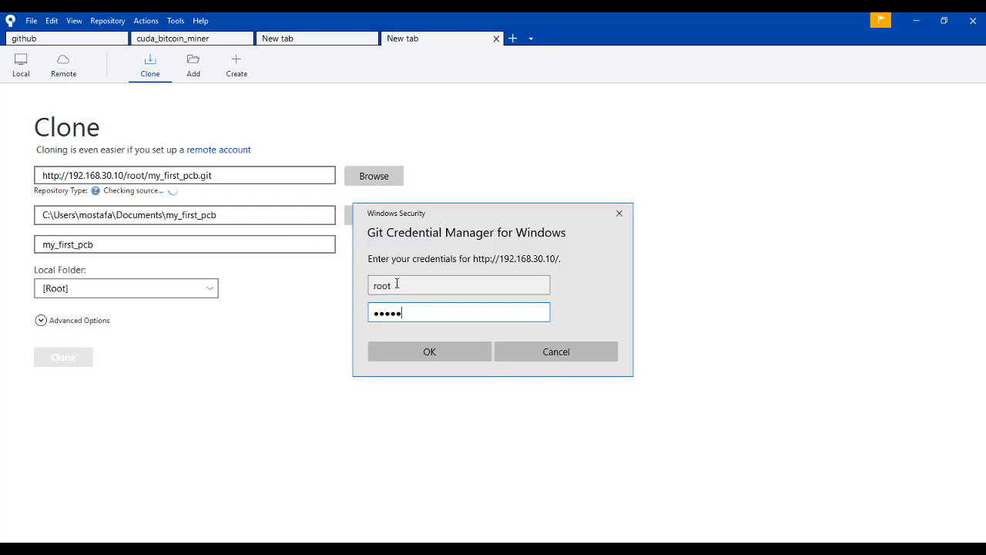
text(***)
click(426, 356)
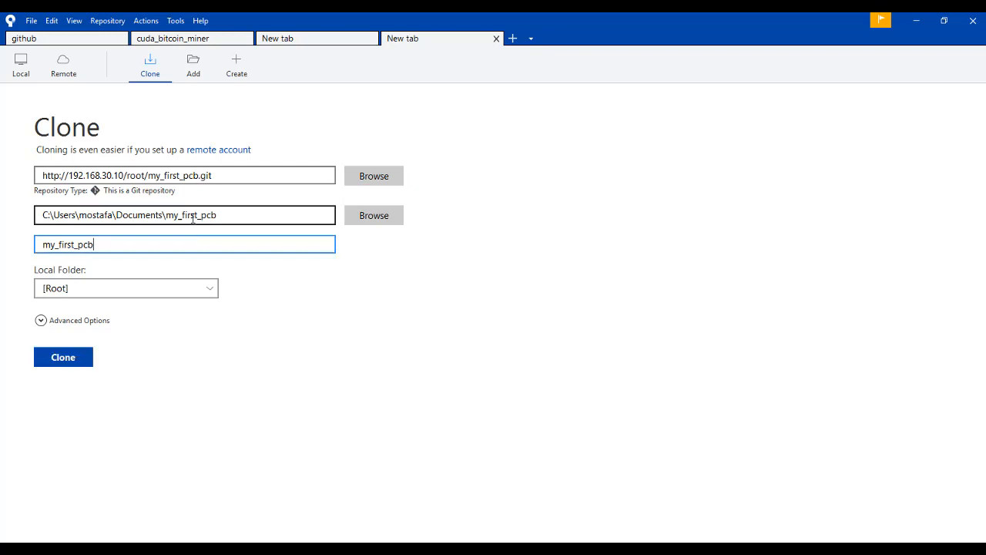
Set the destination path to e:\PCB\my_first_pcb and clone the repository there.
drag(163, 215, 0, 214)
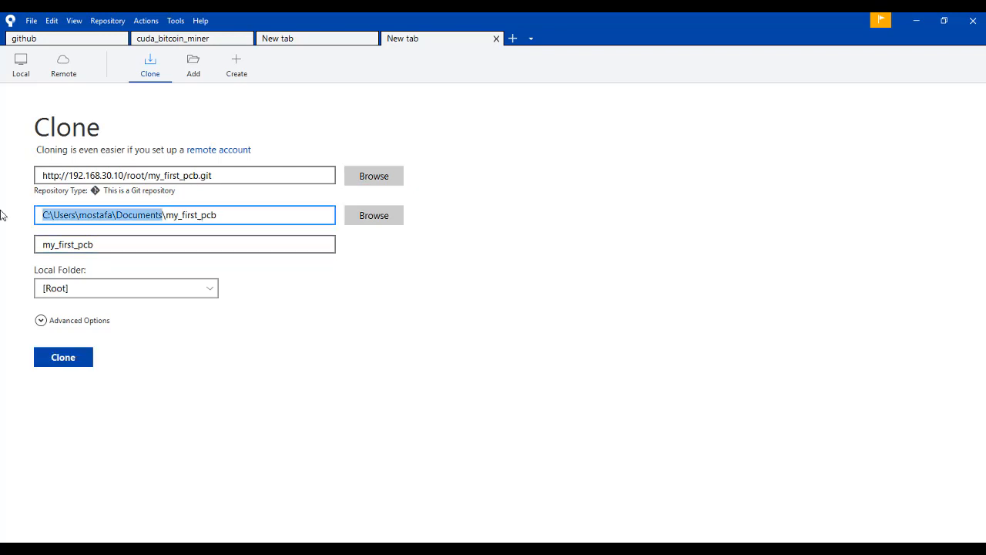
text(e:\PCB)
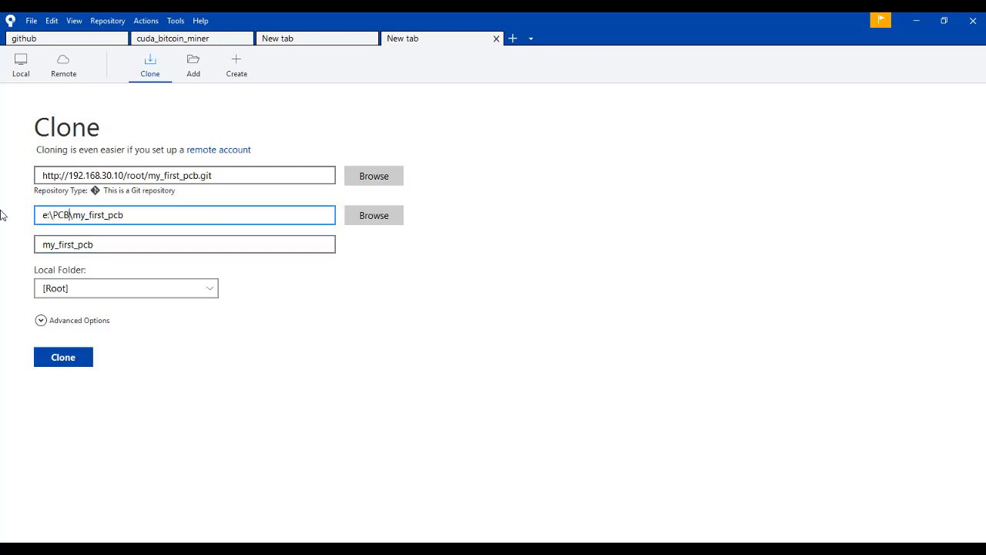
click(77, 359)
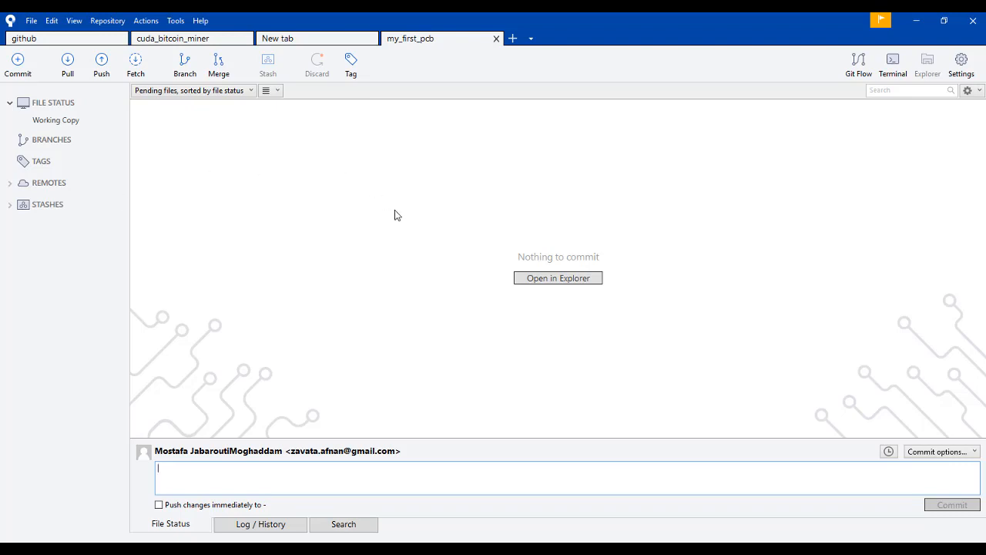
In File Explorer, copy all files from E:\PCB\controller into the cloned my_first_pcb folder.
click(106, 549)
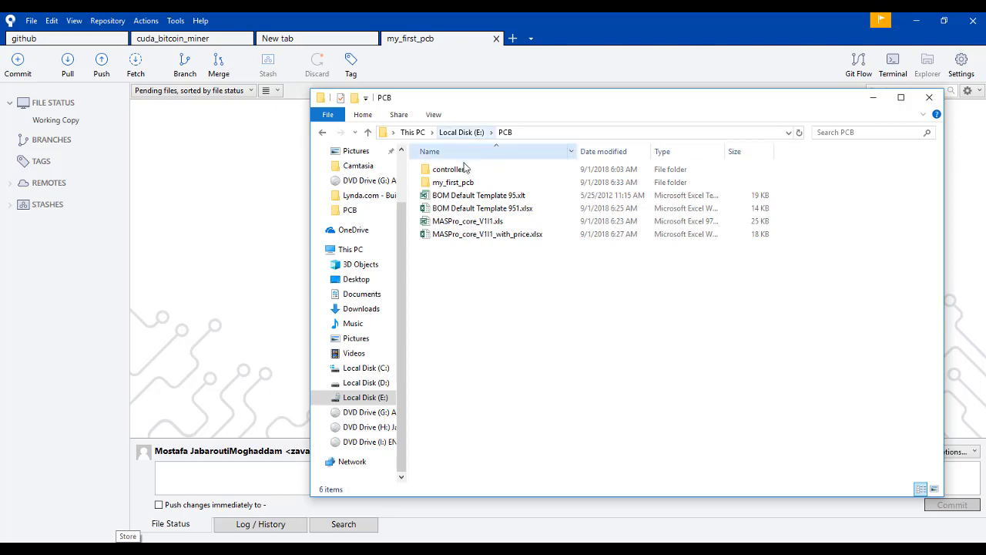
double_click(451, 183)
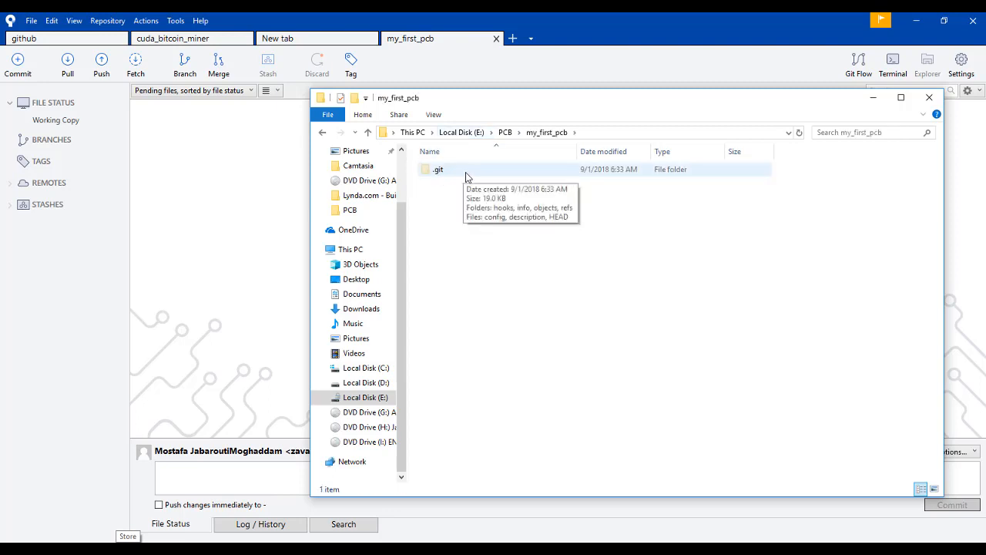
click(505, 132)
click(483, 170)
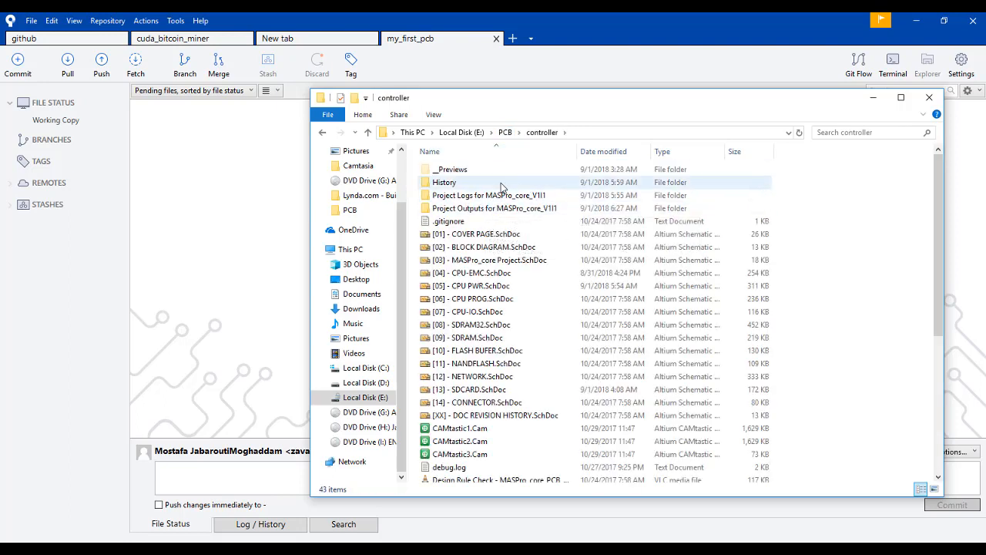
key(ctrl+a)
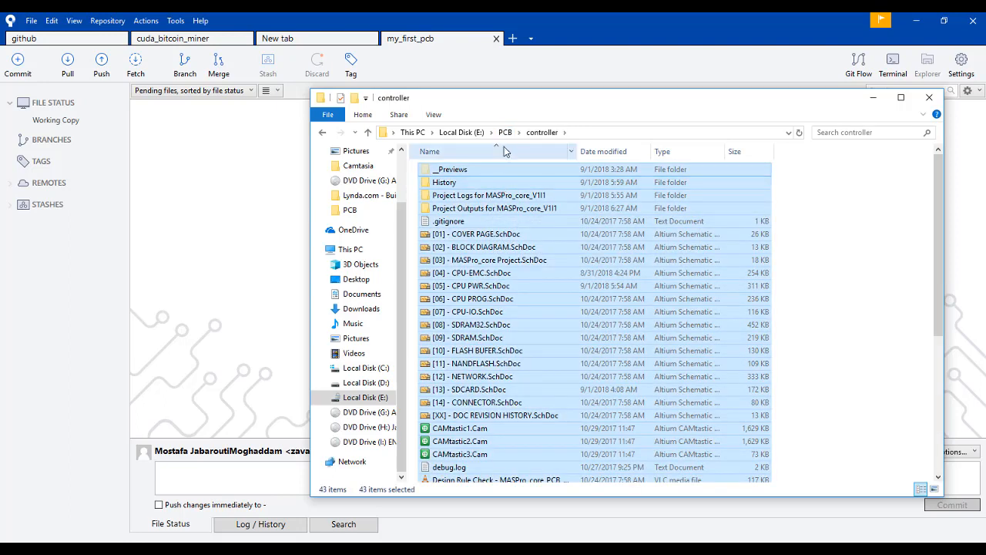
click(504, 133)
double_click(480, 183)
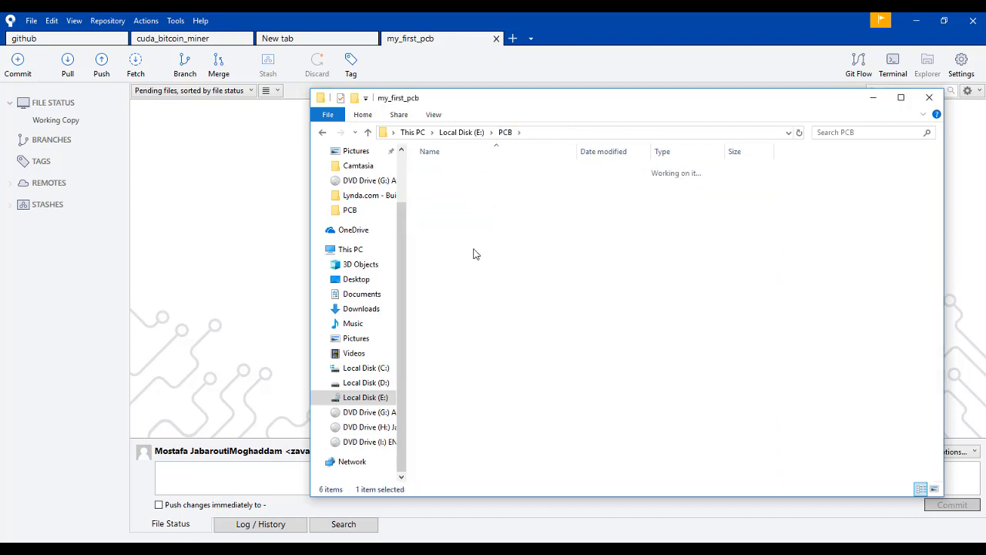
key(ctrl+v)
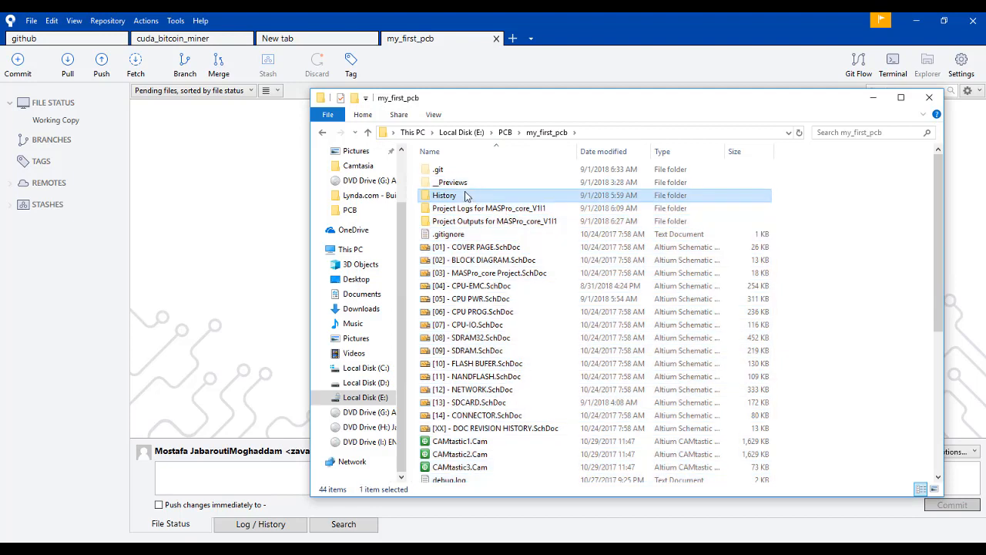
Examine the __Previews and History folders, the ignore entries in .gitignore and the remaining project files in my_first_pcb.
click(454, 185)
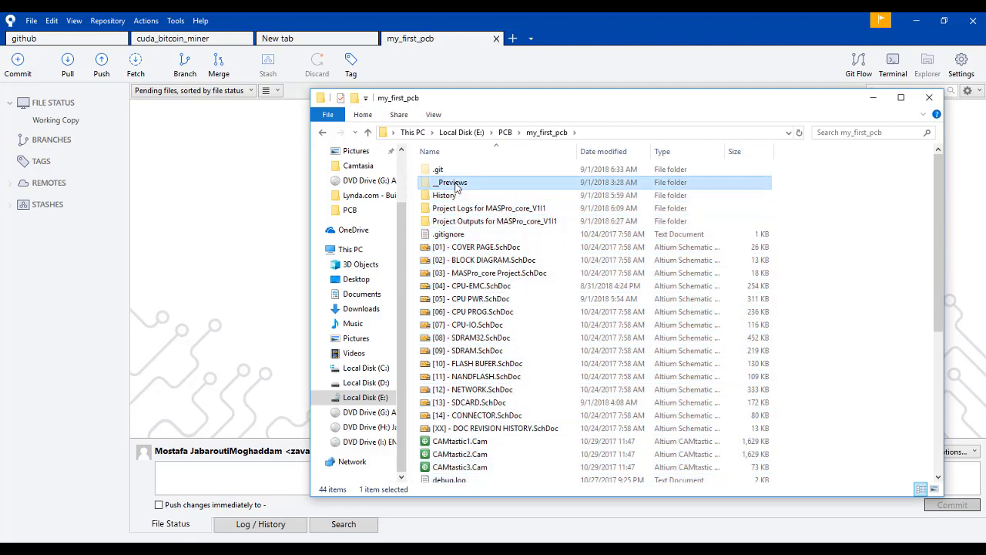
click(472, 198)
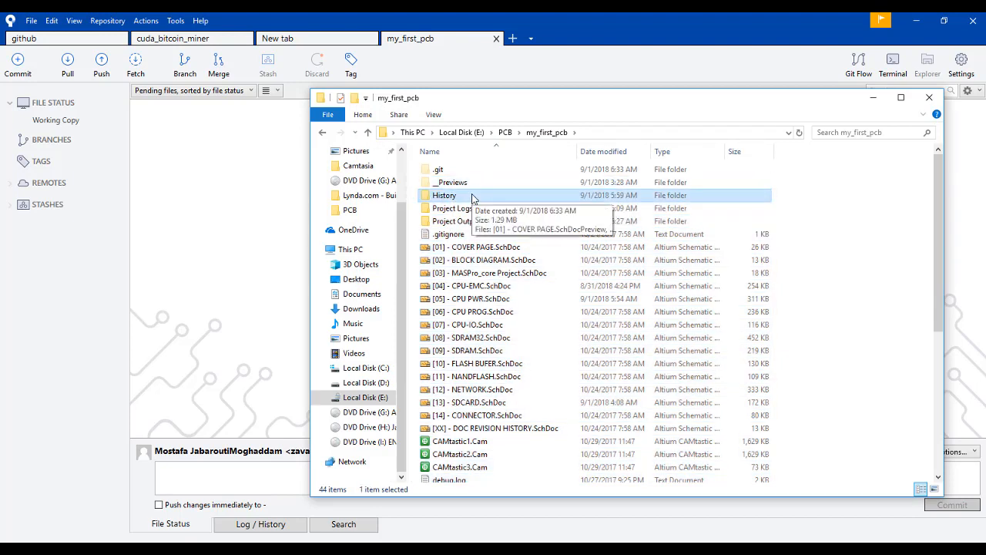
click(431, 235)
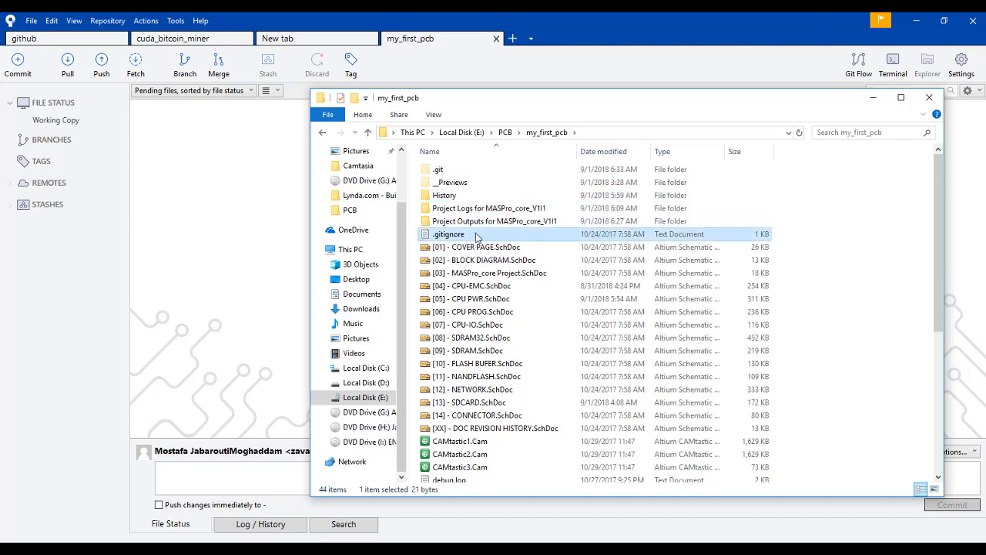
right_click(477, 235)
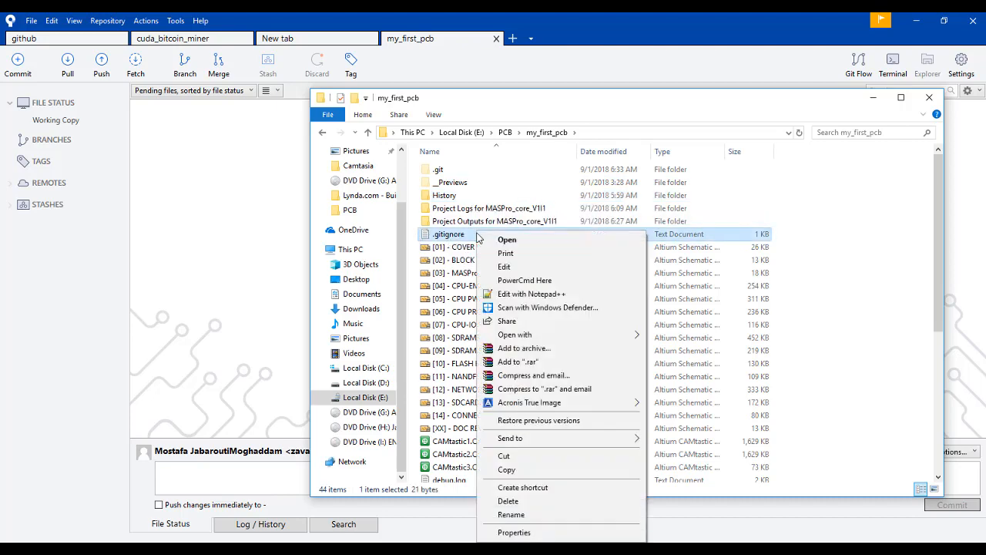
click(503, 266)
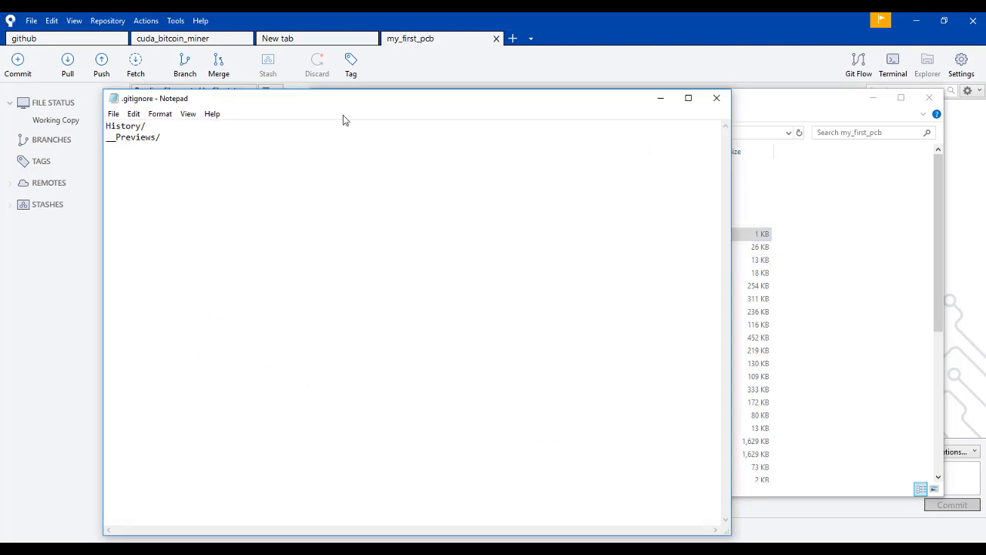
drag(347, 108, 560, 265)
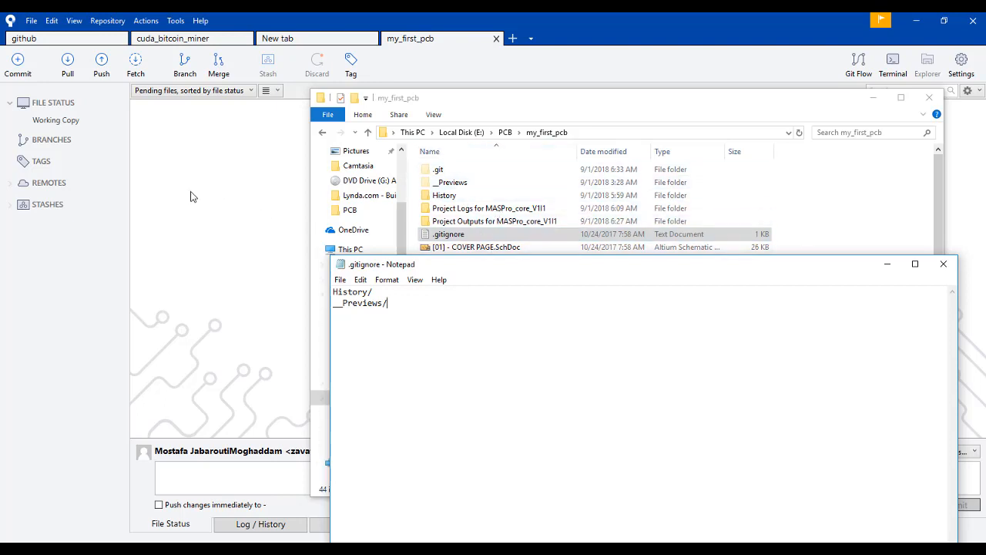
click(940, 265)
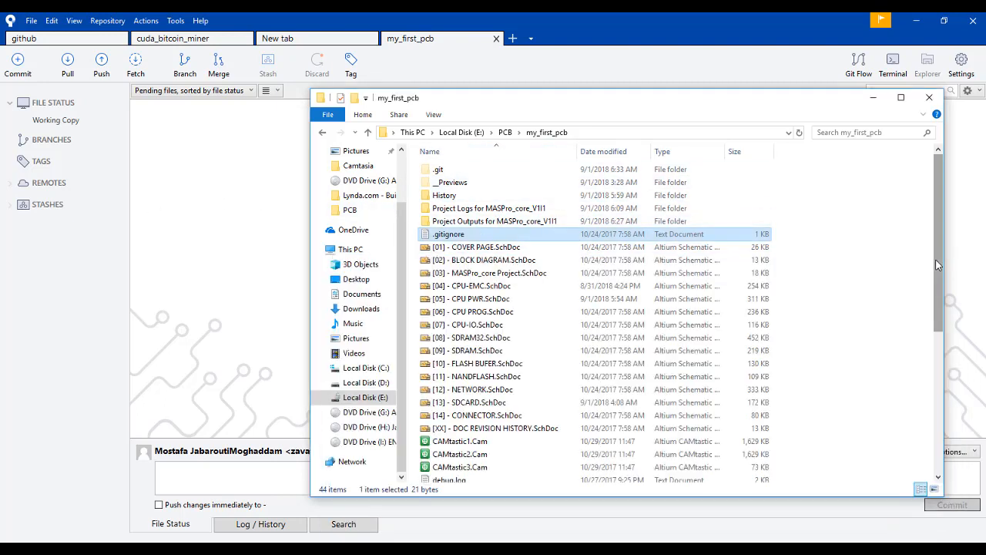
scroll(559, 298, down, 6)
scroll(559, 293, up, 1)
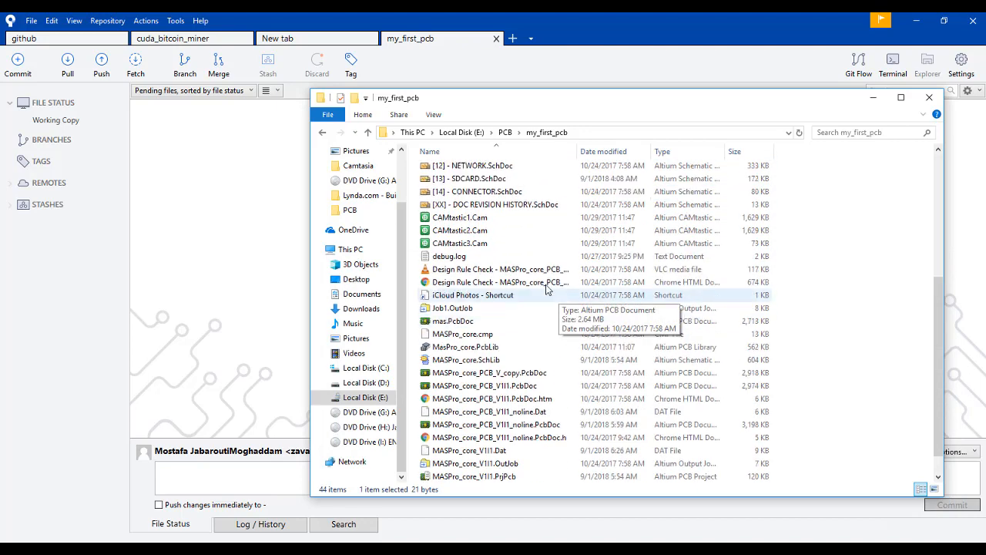
In Sourcetree, look through the unstaged files of the my_first_pcb working copy, including the Project Outputs entries.
click(214, 220)
click(69, 124)
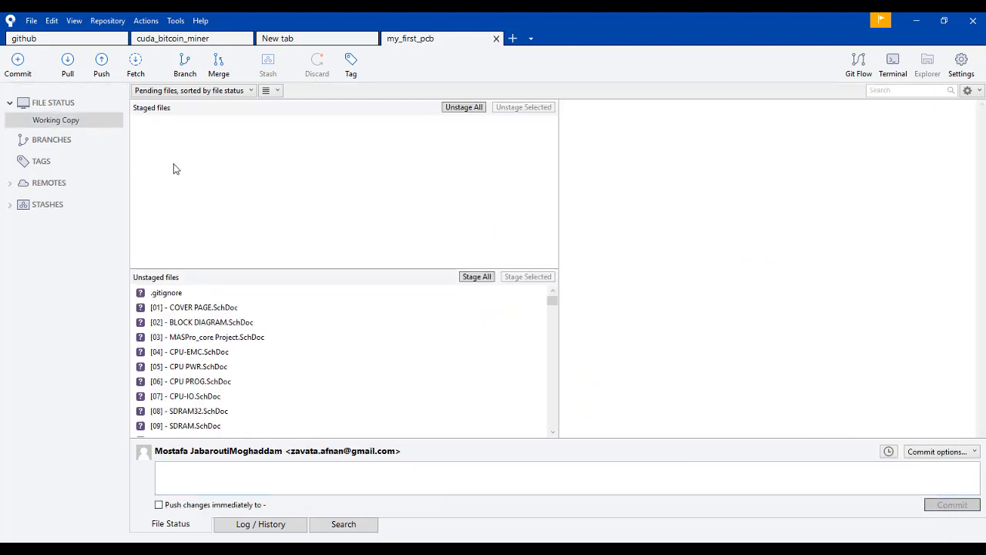
scroll(199, 337, down, 3)
scroll(199, 336, down, 10)
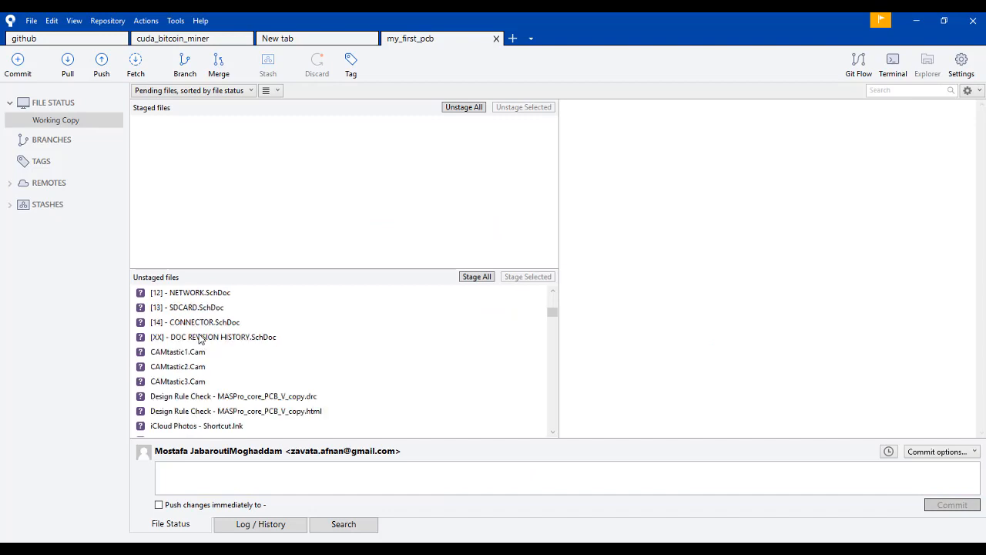
scroll(199, 339, down, 10)
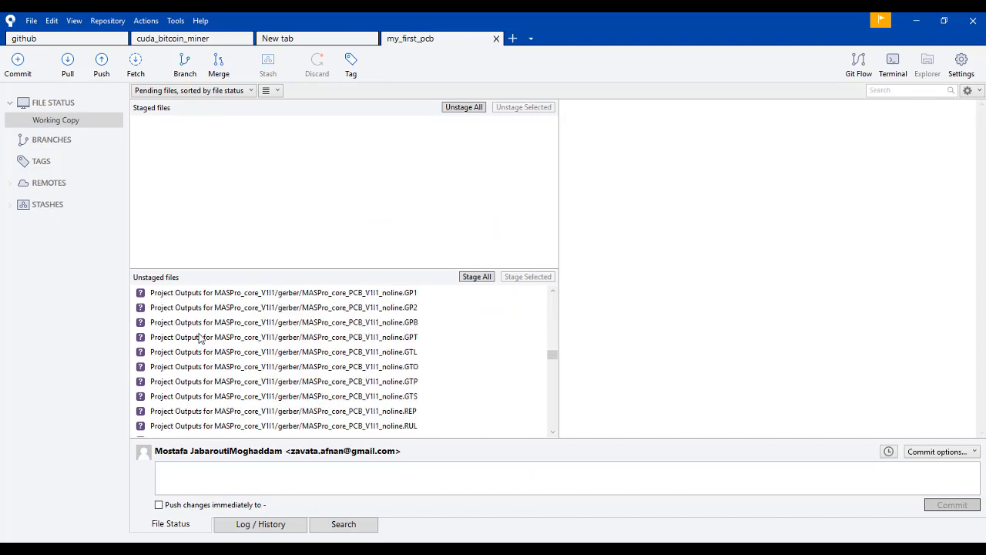
scroll(199, 338, down, 8)
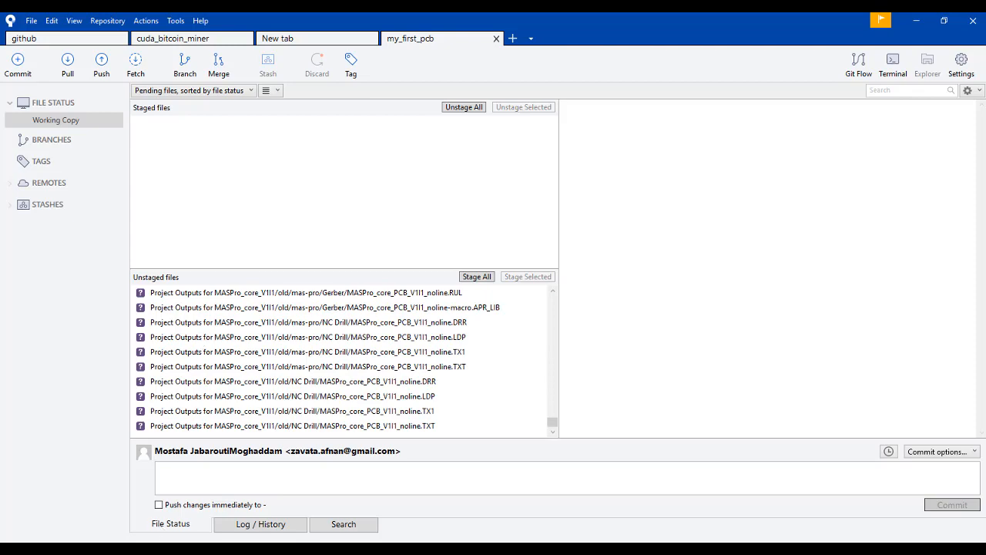
In the my_first_pcb folder, open .gitignore and add the entry "Project Outputs for MASPro_core_V1I1/" below __Previews/.
click(105, 548)
scroll(542, 230, up, 6)
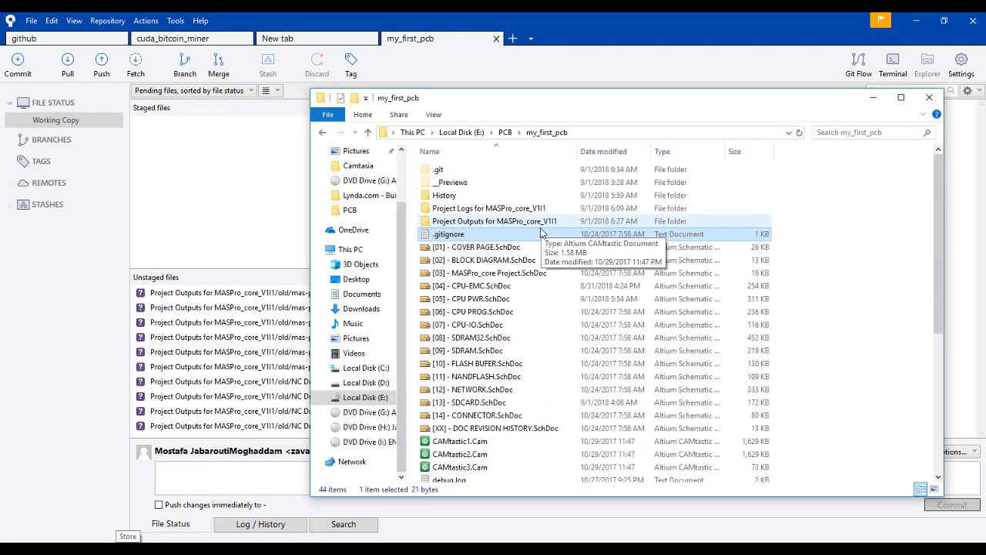
click(518, 208)
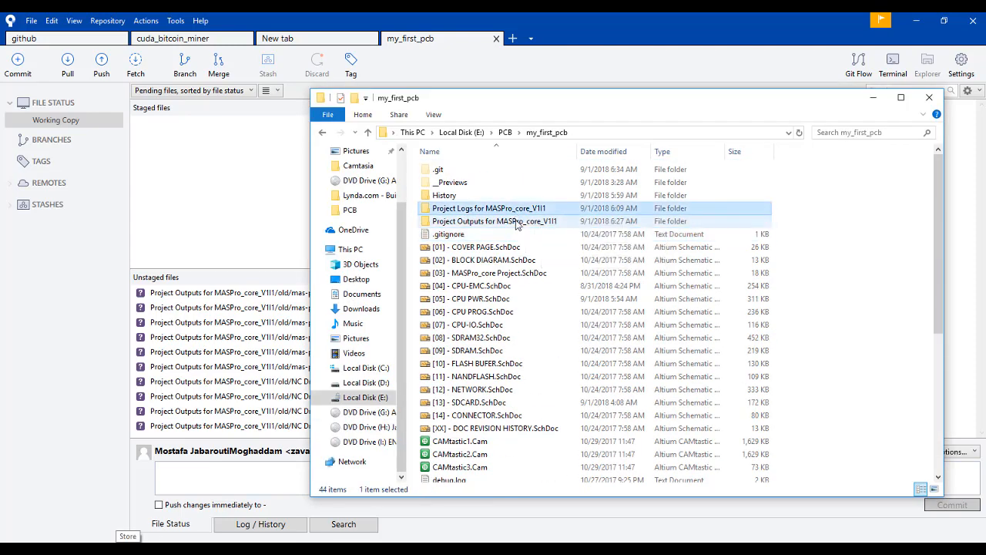
click(516, 222)
click(501, 222)
key(ctrl+c)
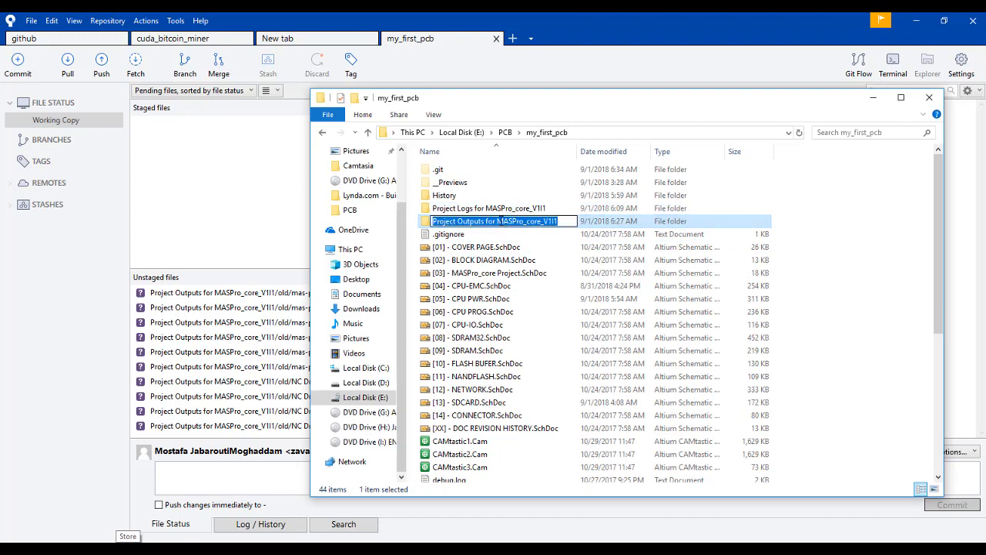
click(513, 235)
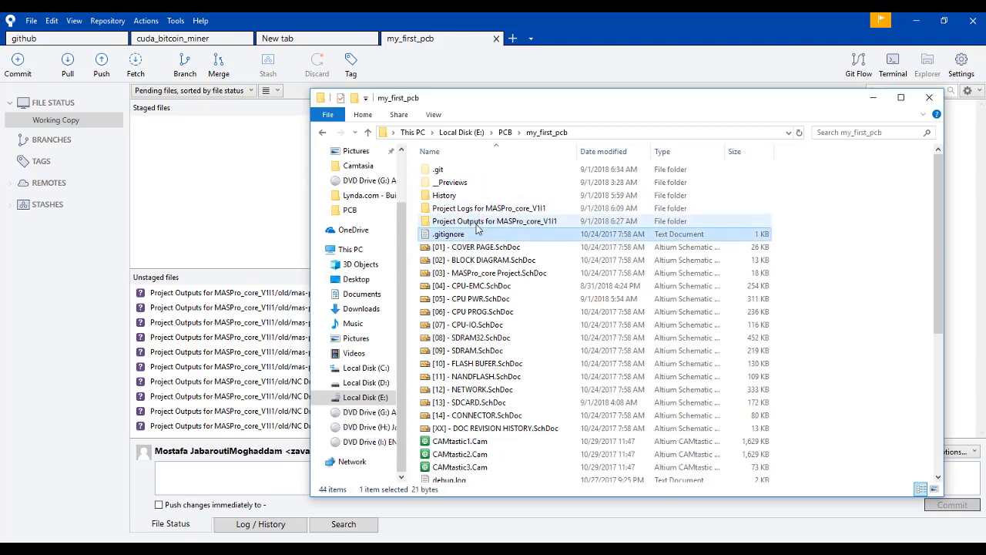
right_click(477, 229)
click(551, 265)
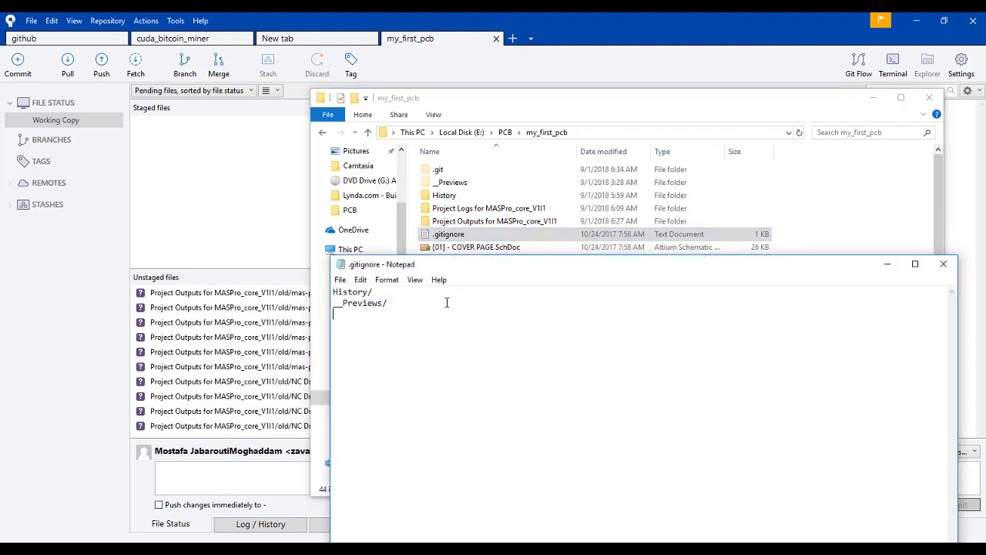
key(ctrl+v)
text(/)
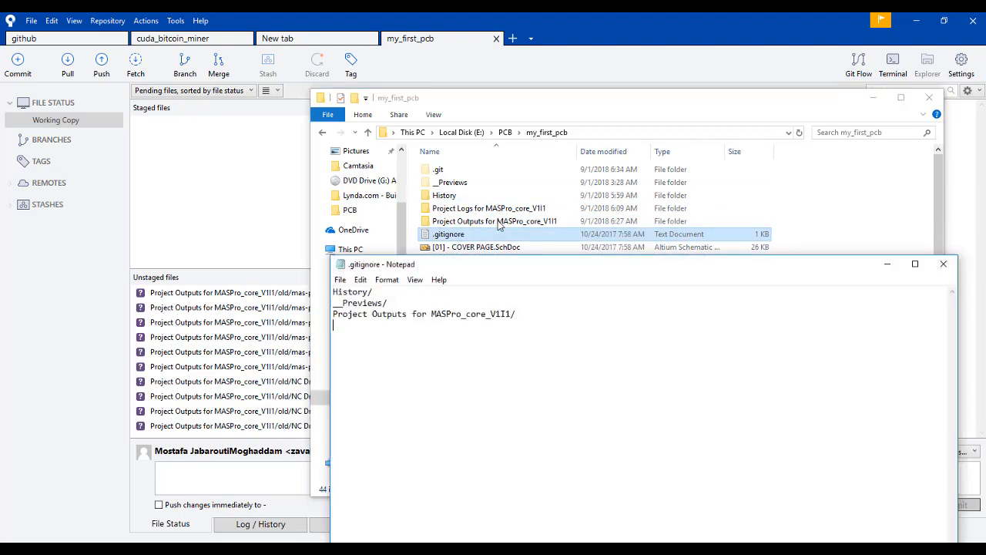
Add the entry "Project Logs for MASPro_core_V1I1/" on a new line of .gitignore, then save and close the file.
click(455, 208)
click(470, 209)
key(ctrl+c)
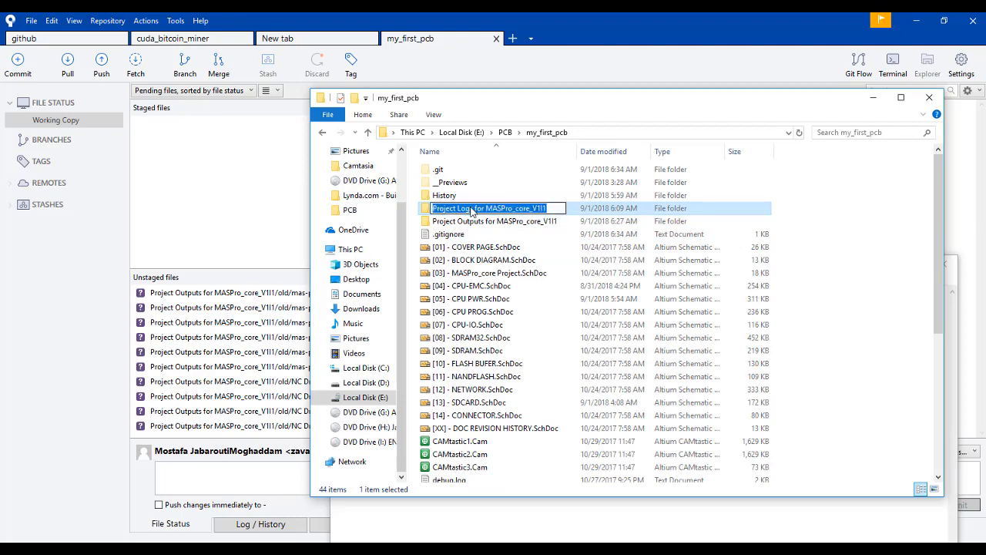
click(480, 509)
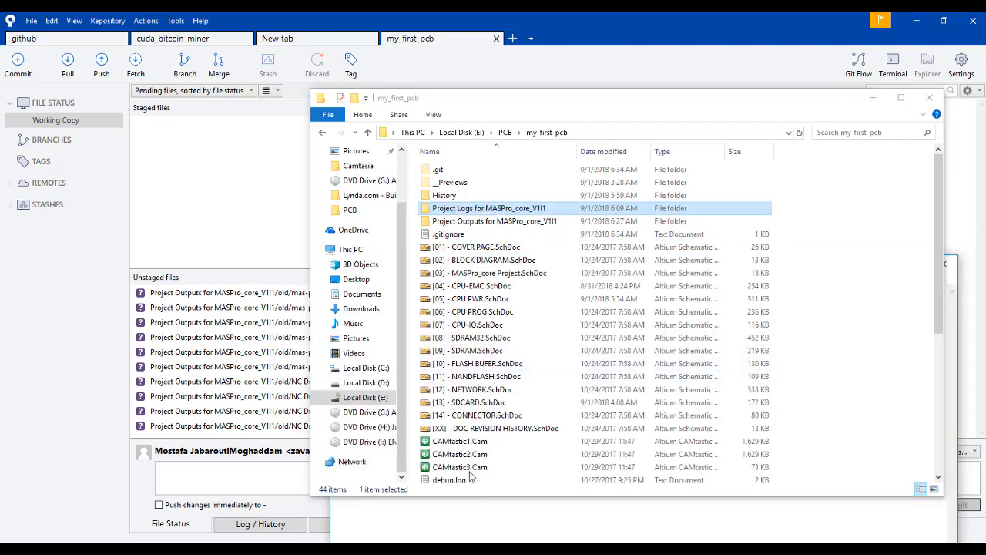
click(872, 97)
drag(568, 266, 549, 181)
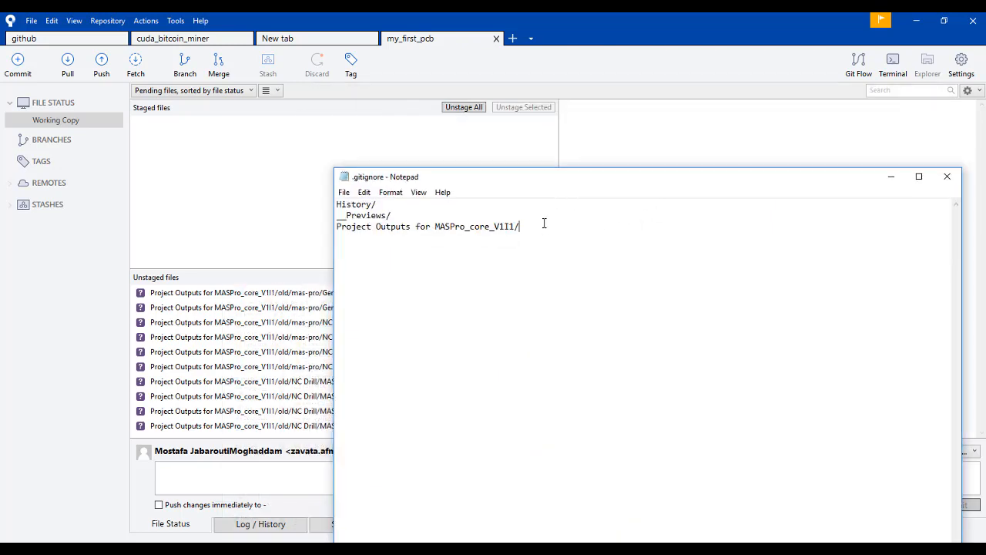
key(Return)
key(ctrl+v)
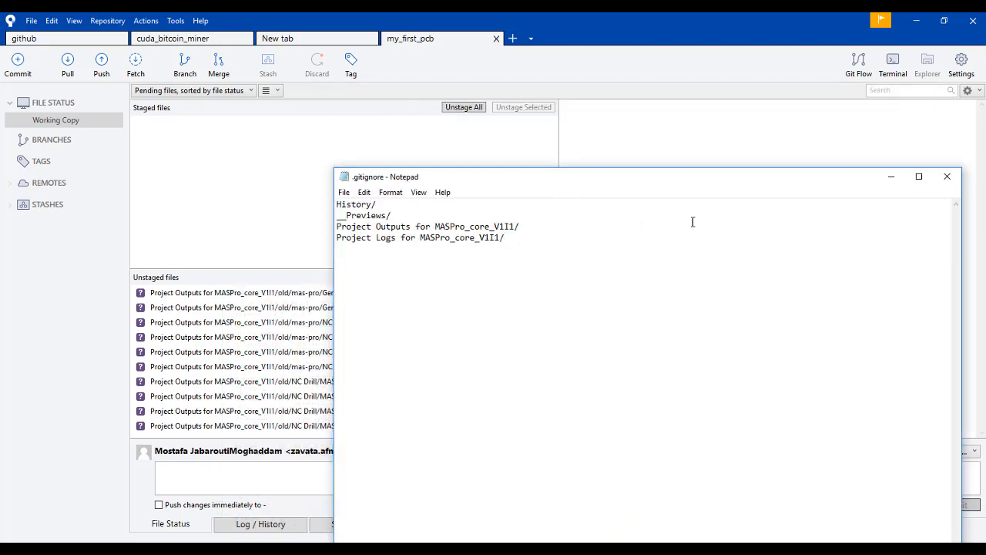
click(947, 176)
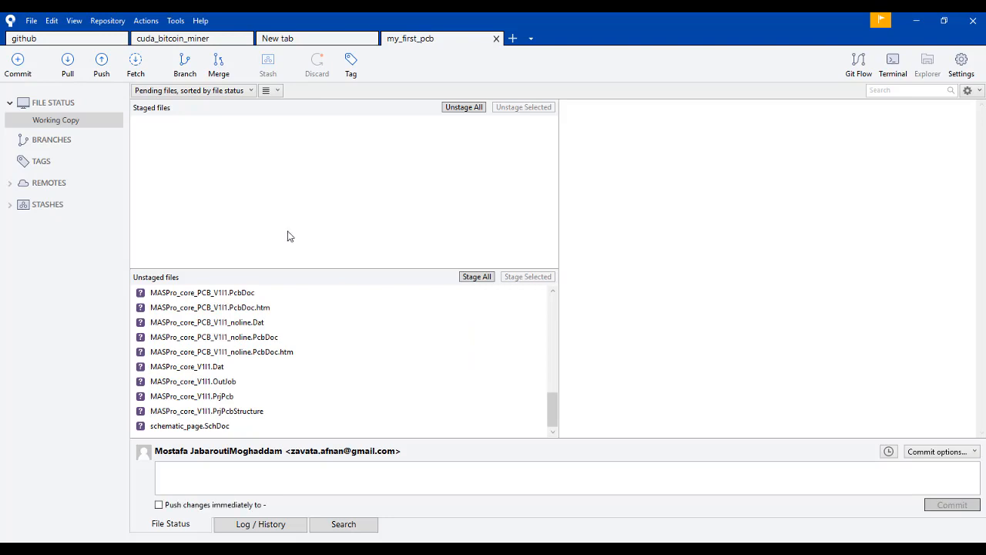
Stage all unstaged project files in Sourcetree and commit them with the message "first intialization.".
scroll(237, 332, up, 12)
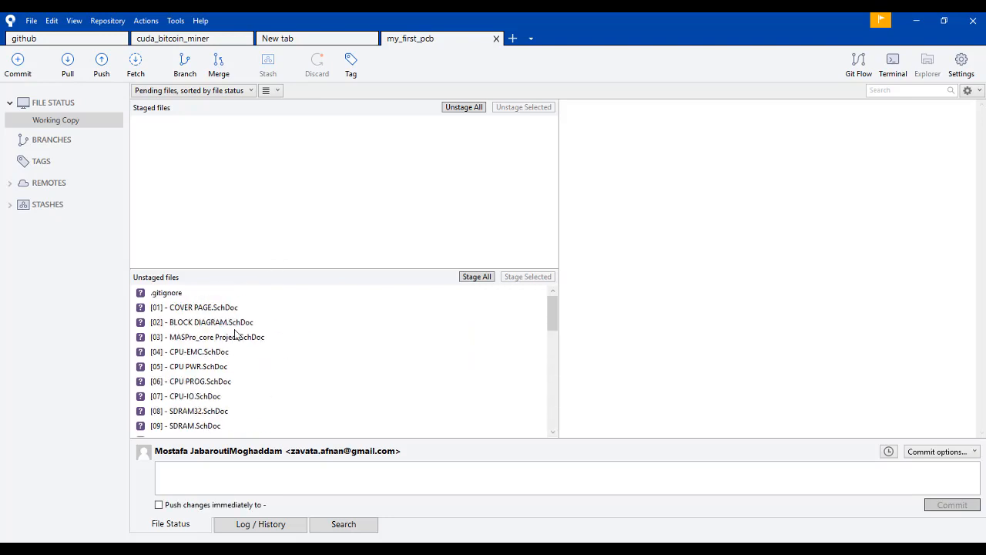
scroll(237, 333, down, 10)
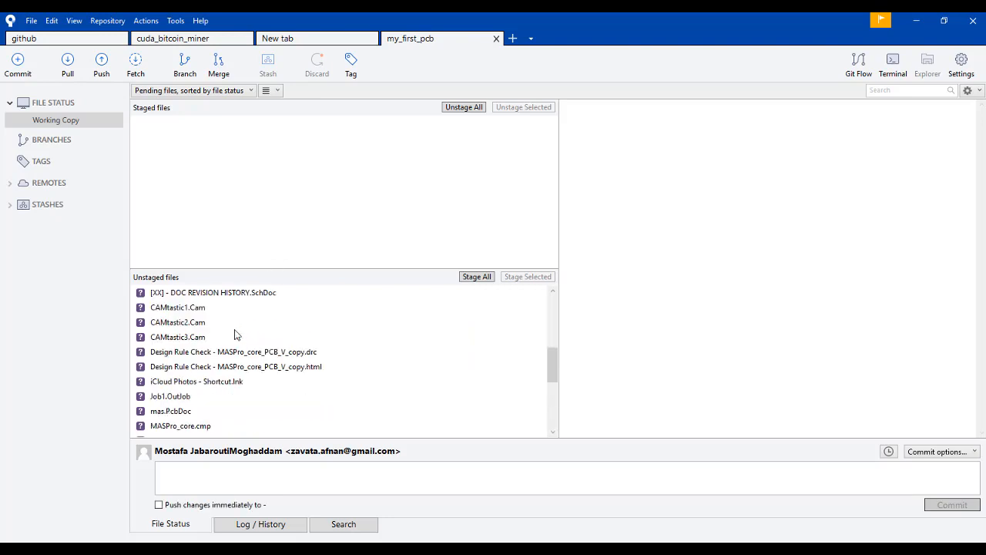
click(241, 476)
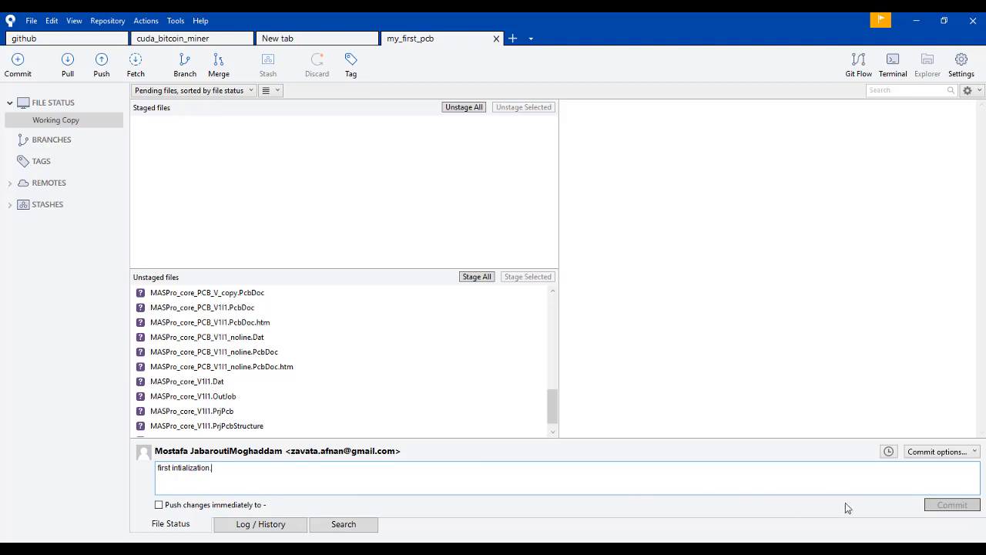
click(483, 279)
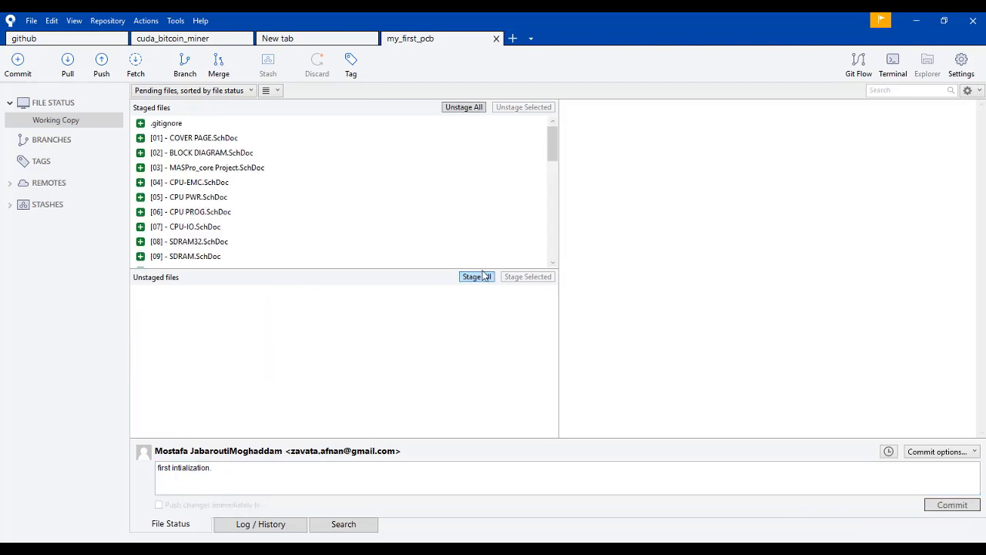
click(952, 506)
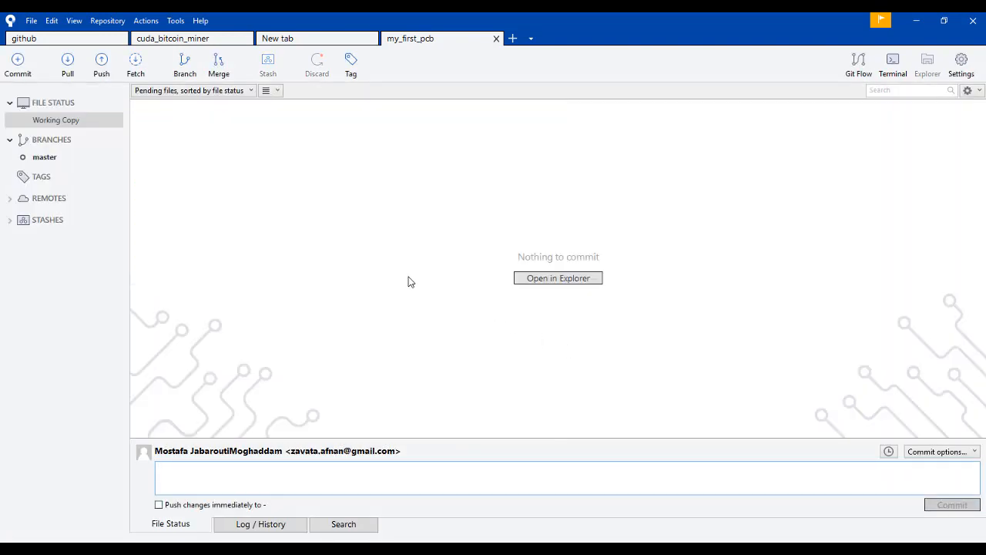
Push the local master branch to the master branch of the origin remote.
click(69, 156)
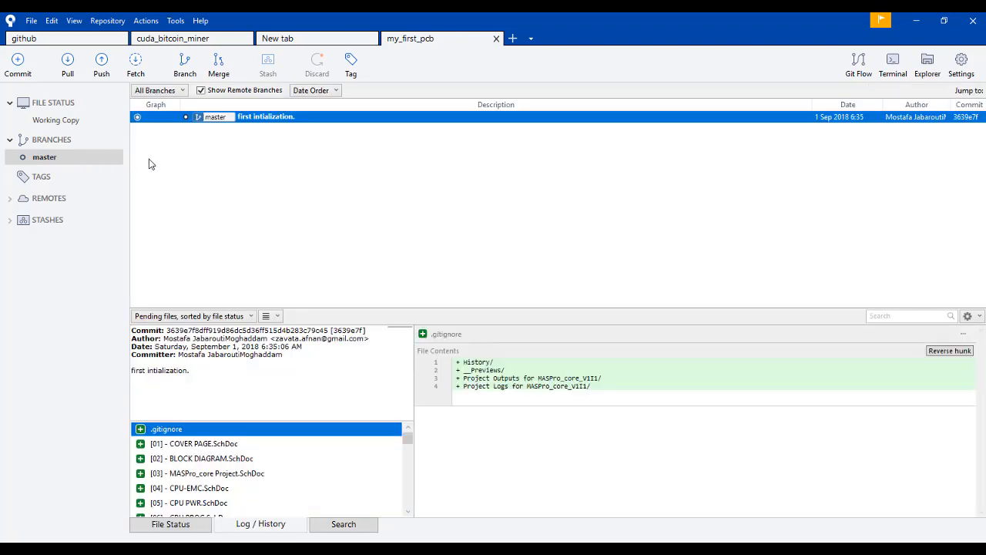
click(102, 66)
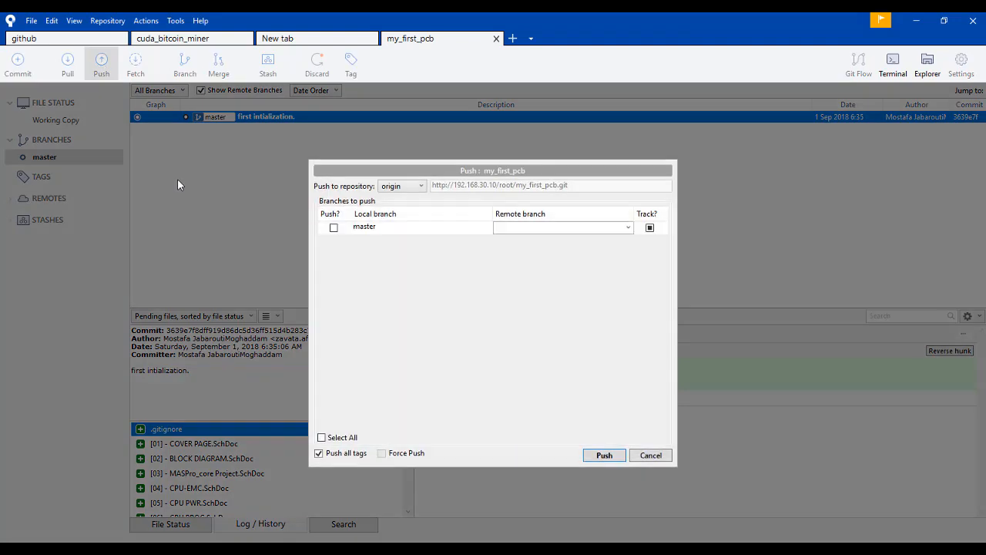
click(335, 228)
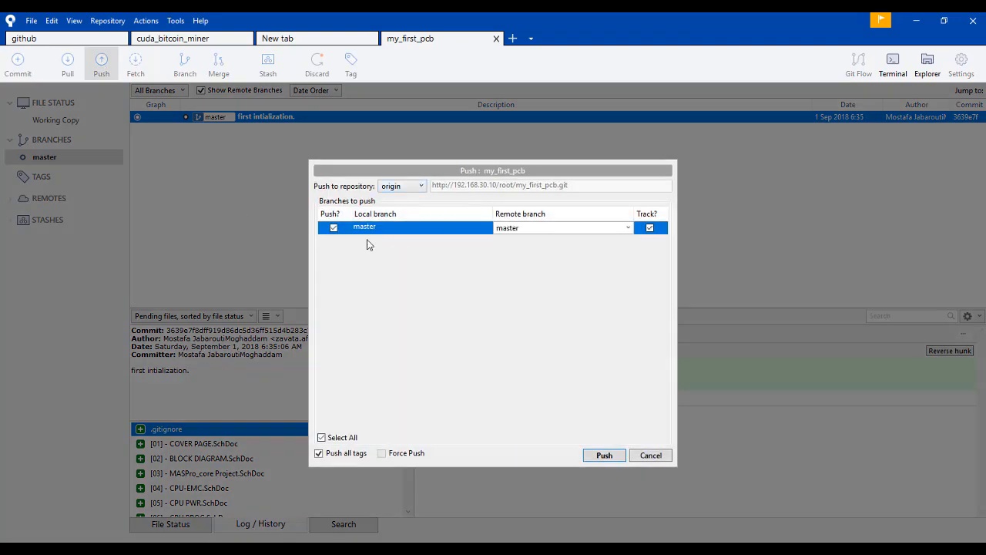
click(607, 456)
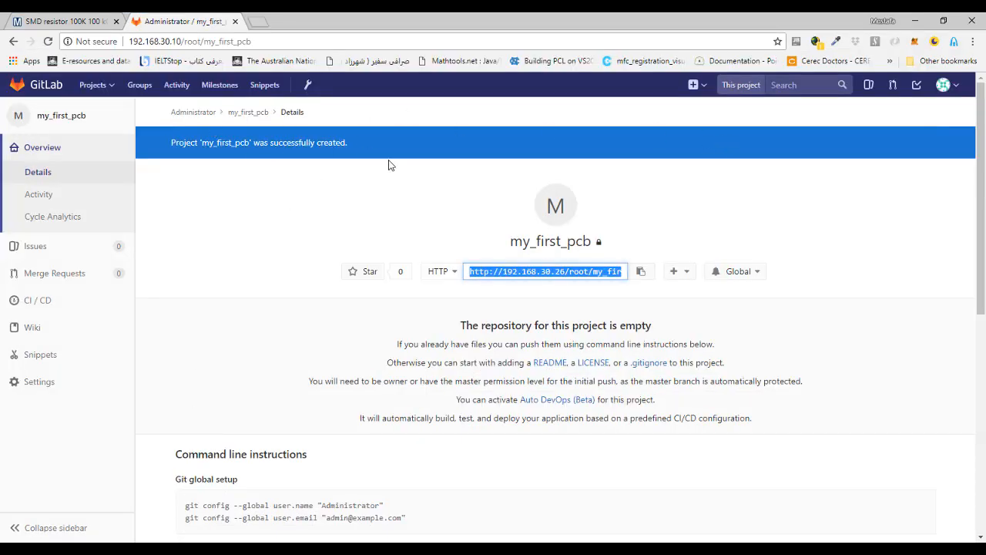
In GitLab, reload the my_first_pcb project and examine the files in its repository.
click(76, 115)
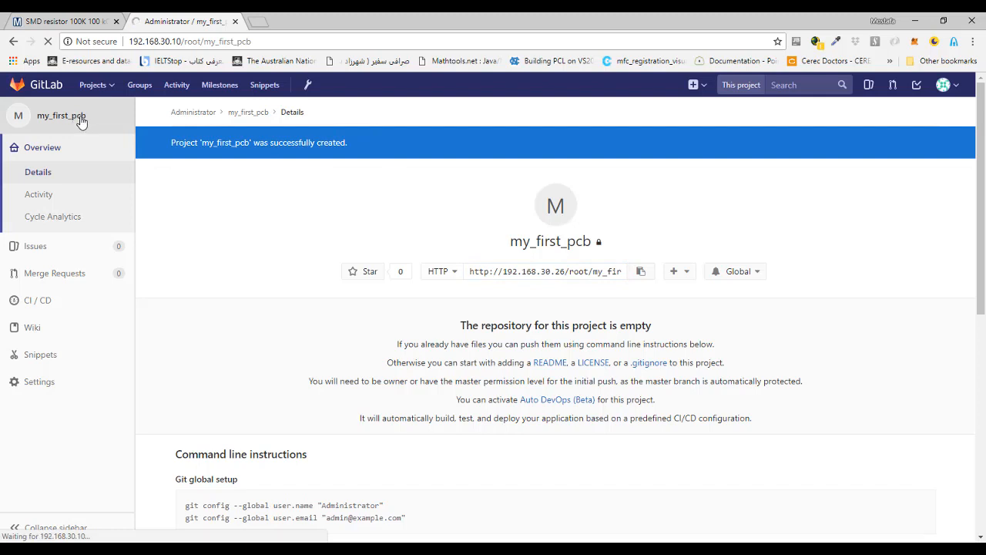
mouse_move(84, 256)
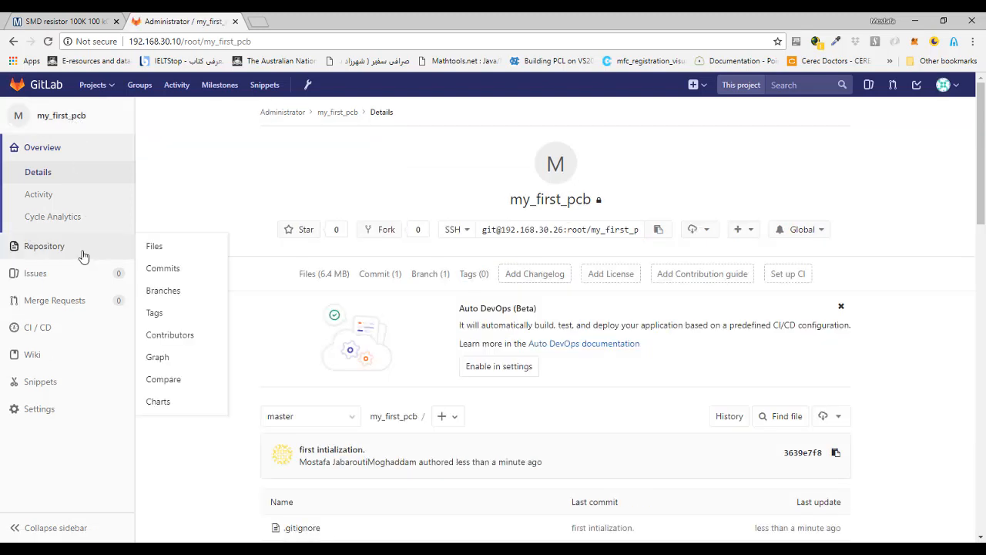
click(165, 251)
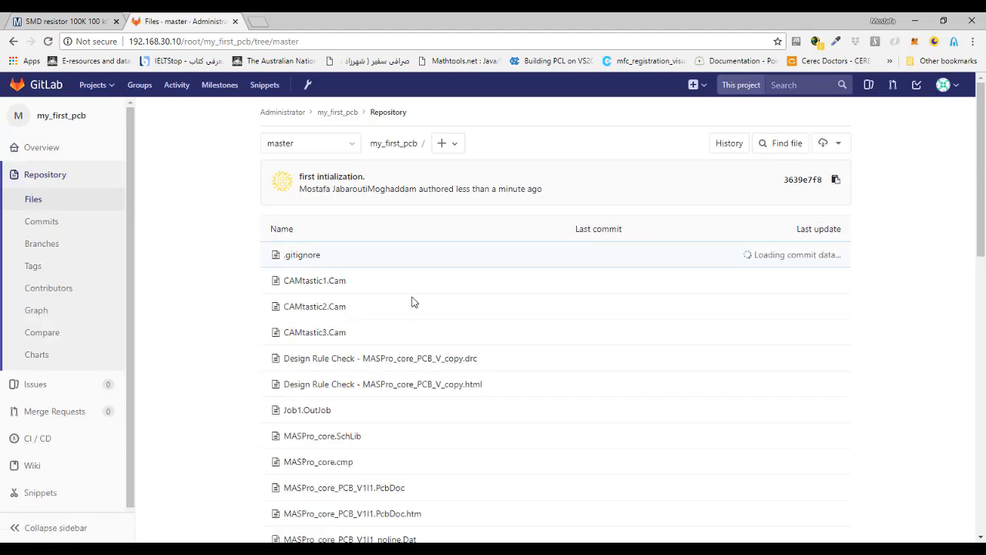
scroll(411, 301, down, 7)
scroll(428, 334, down, 3)
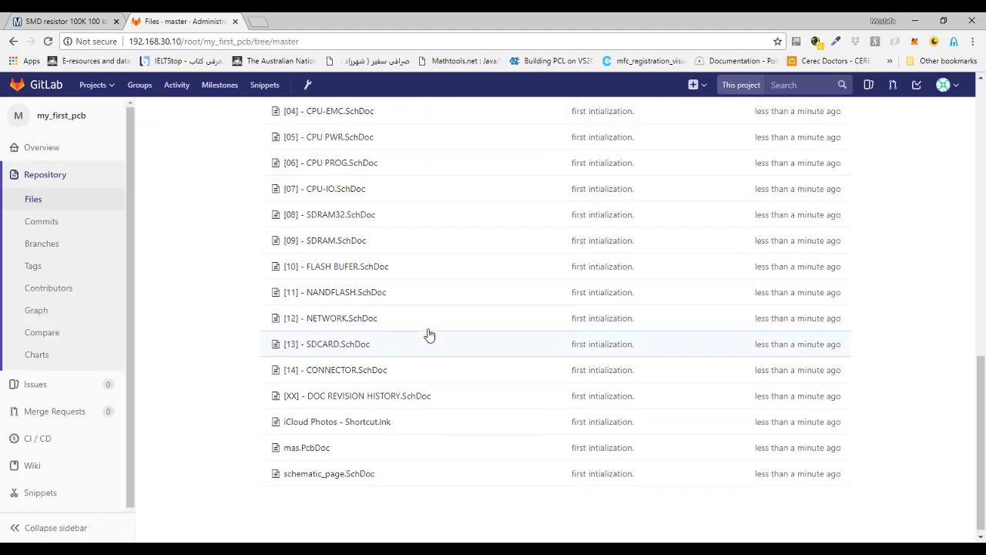
scroll(428, 335, up, 10)
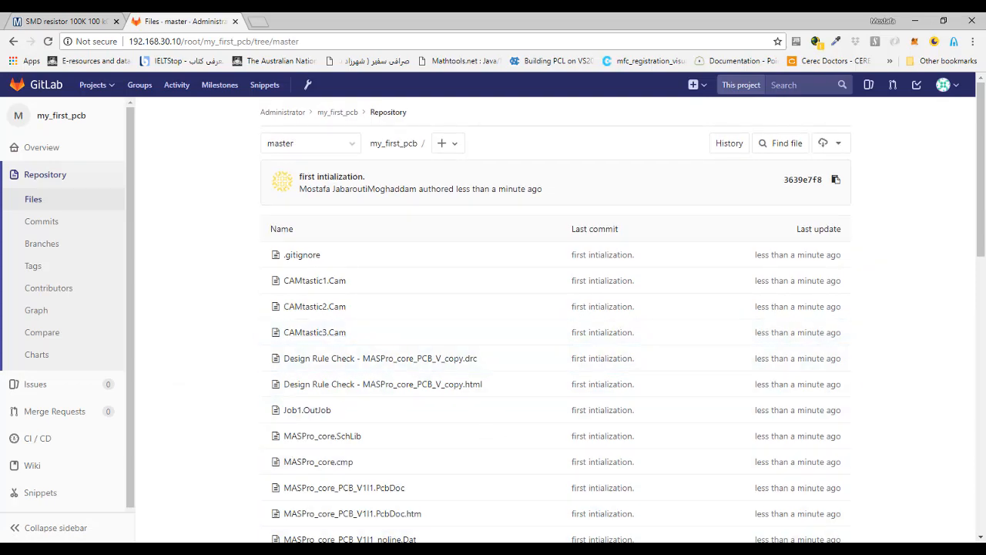
In Altium Designer, close the MASPro_core_V1I1.PrjPcb project without saving any of the modified documents.
click(463, 548)
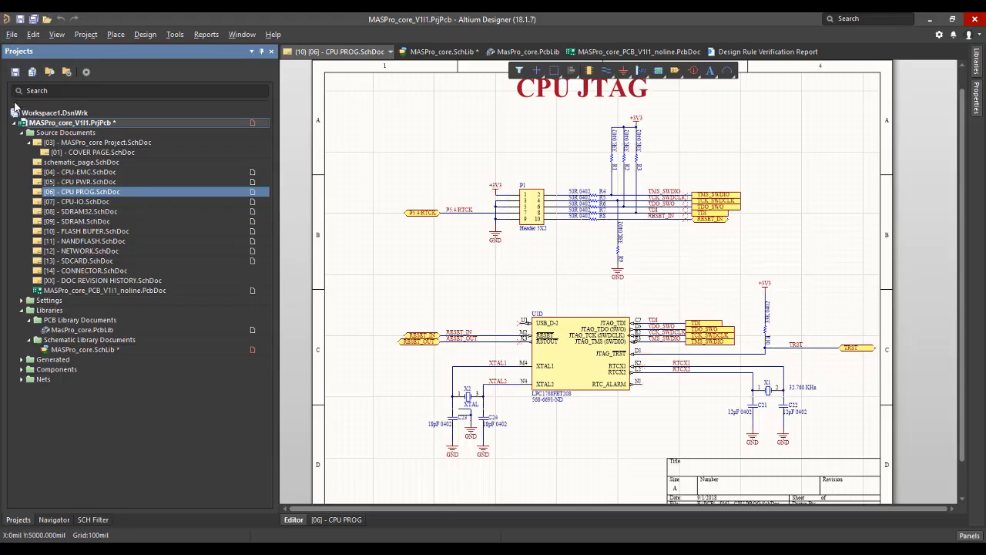
right_click(39, 124)
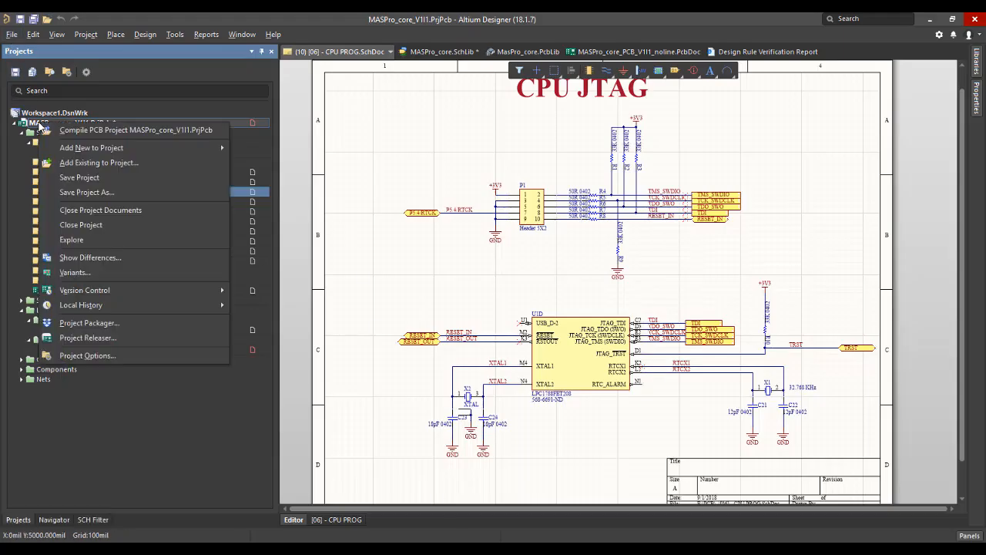
click(116, 224)
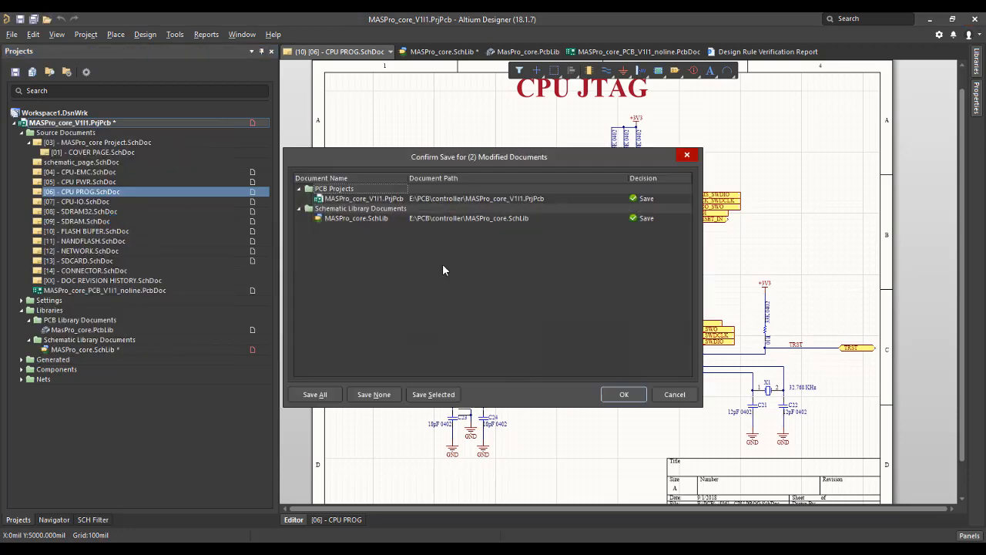
click(389, 394)
click(612, 395)
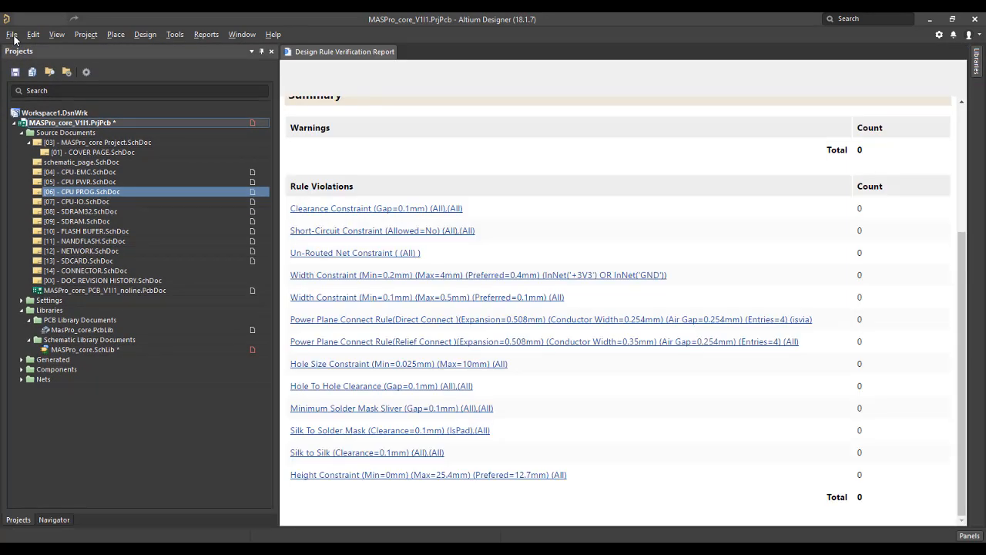
Open the MASPro_core_V1I1.PrjPcb project from the my_first_pcb folder inside PCB on Local Disk (E:).
key(alt+f)
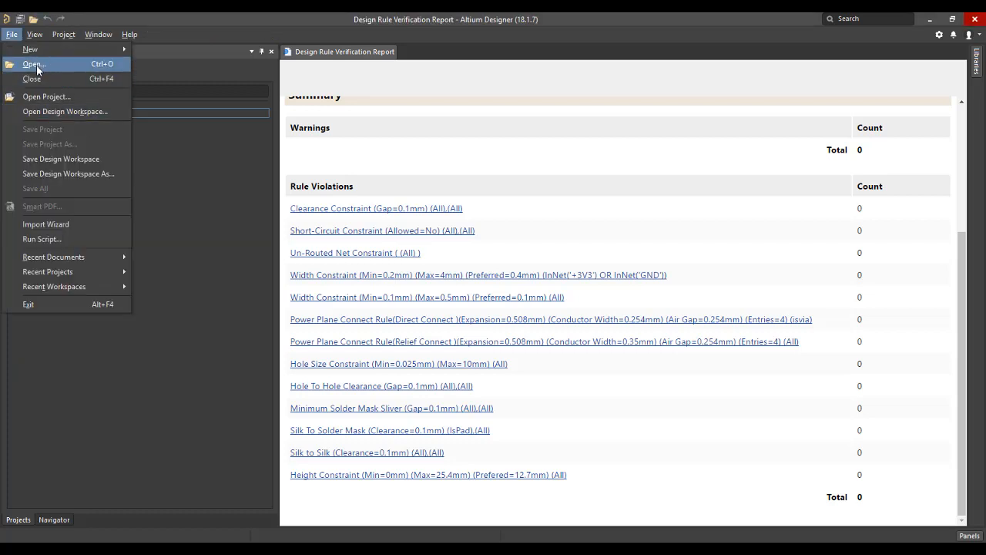
click(42, 95)
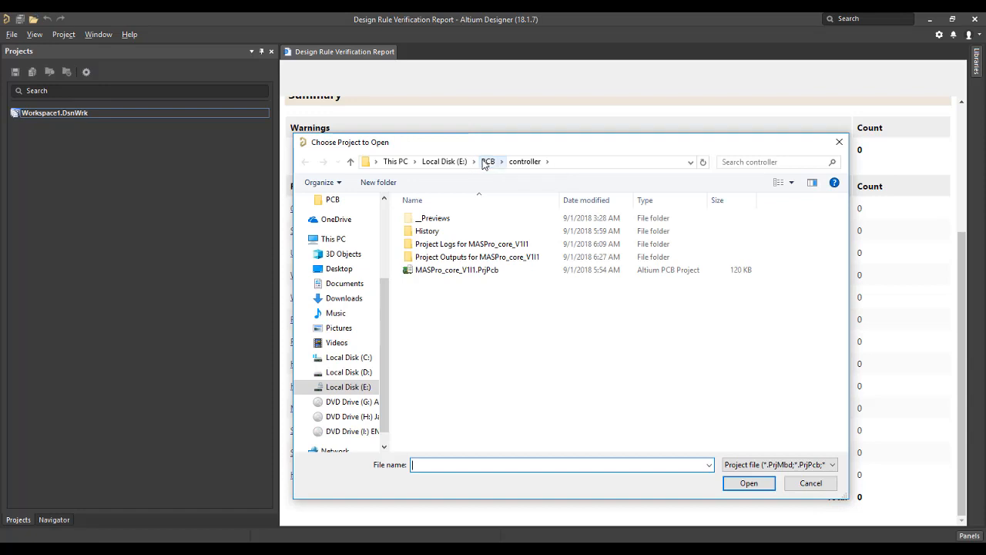
click(488, 162)
double_click(451, 231)
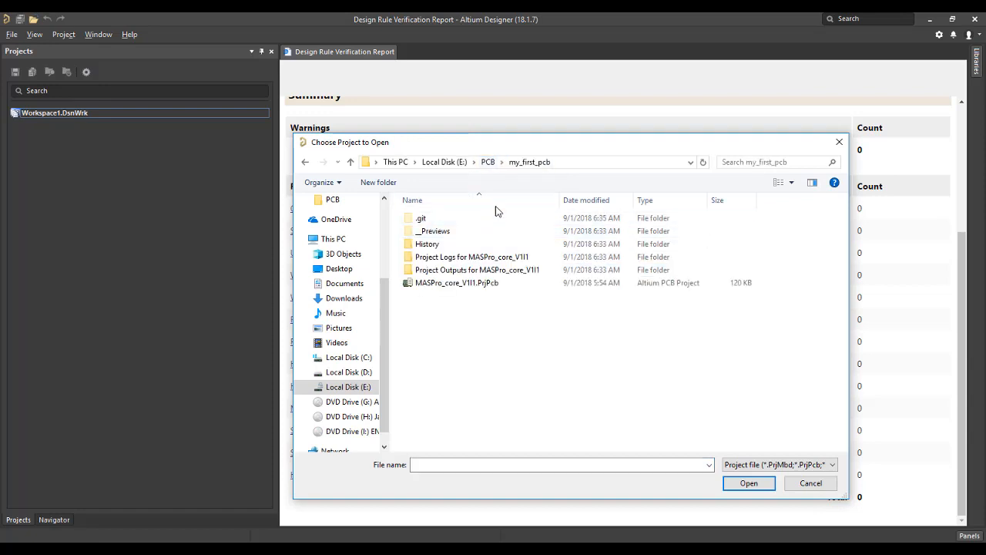
double_click(497, 285)
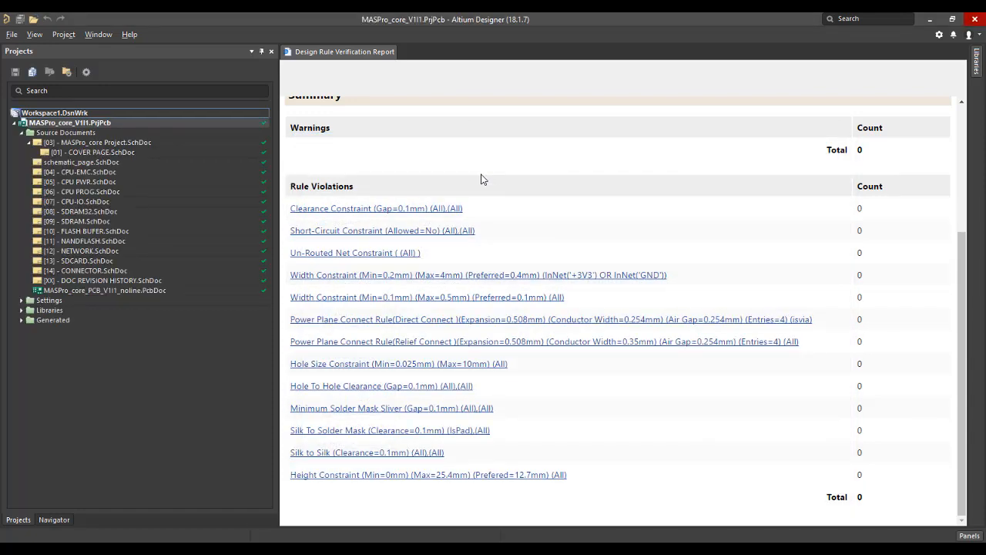
click(261, 166)
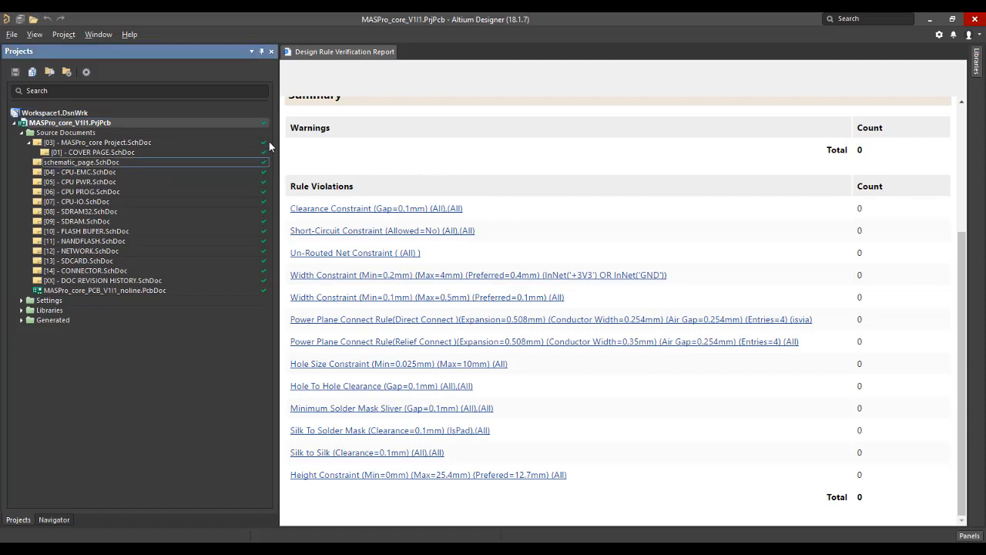
Open the [05] - CPU PWR.SchDoc schematic, delete the 100K resistor R65, and save the sheet.
double_click(112, 182)
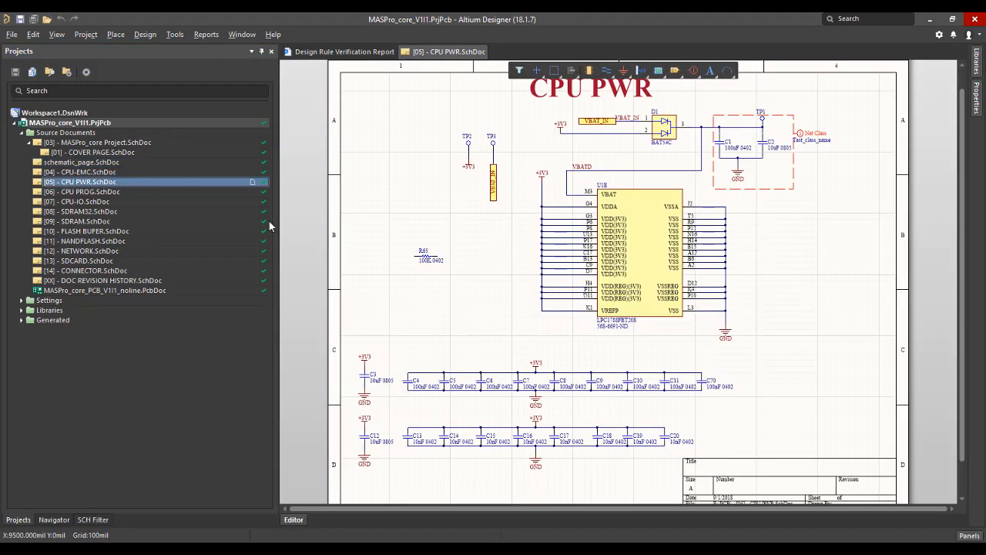
click(426, 256)
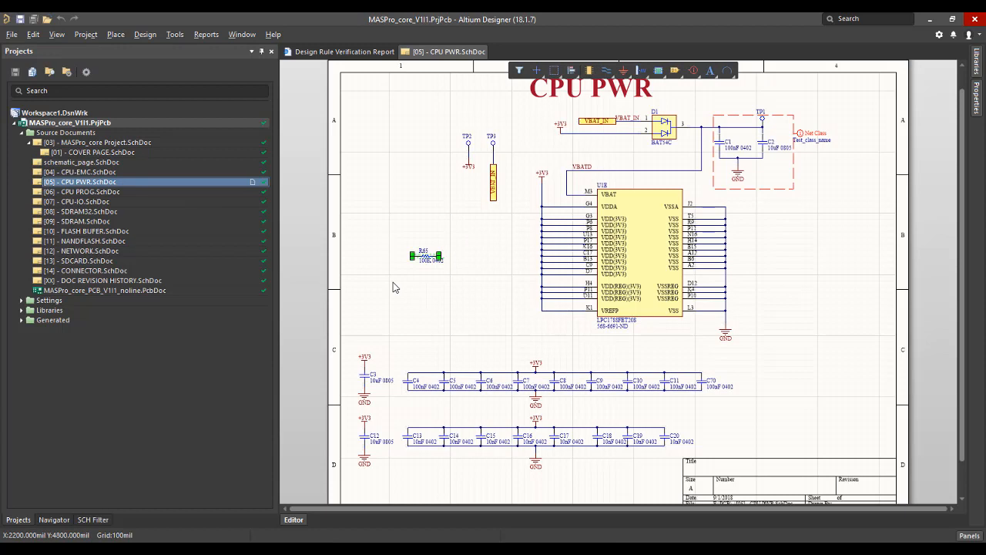
key(Delete)
key(ctrl+s)
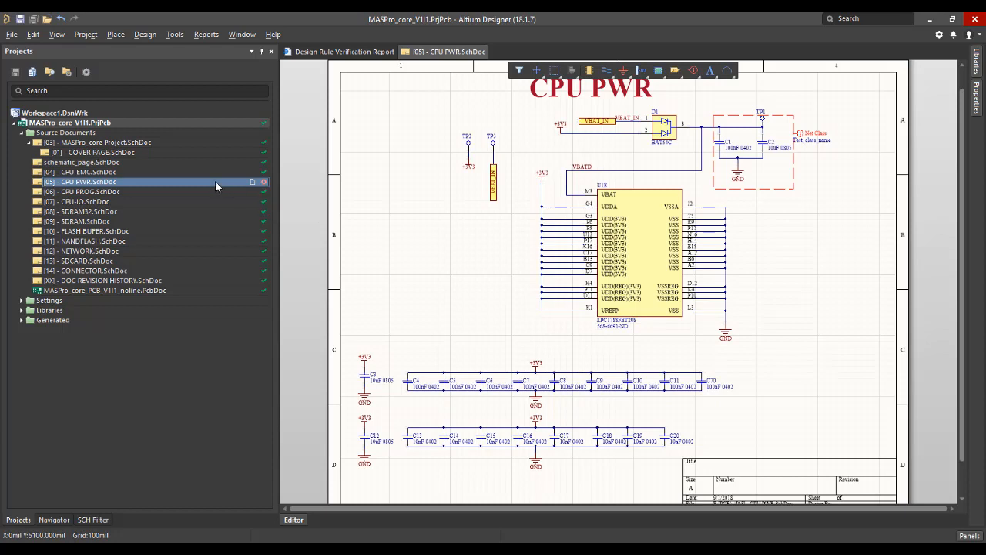
Commit [05] - CPU PWR.SchDoc to version control with the comment "remove the resitor.".
right_click(152, 179)
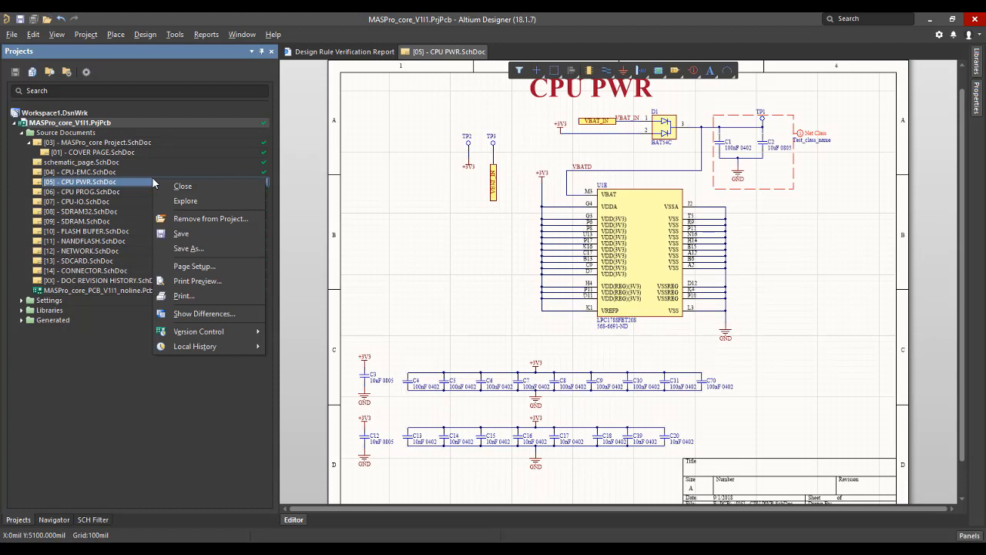
mouse_move(222, 333)
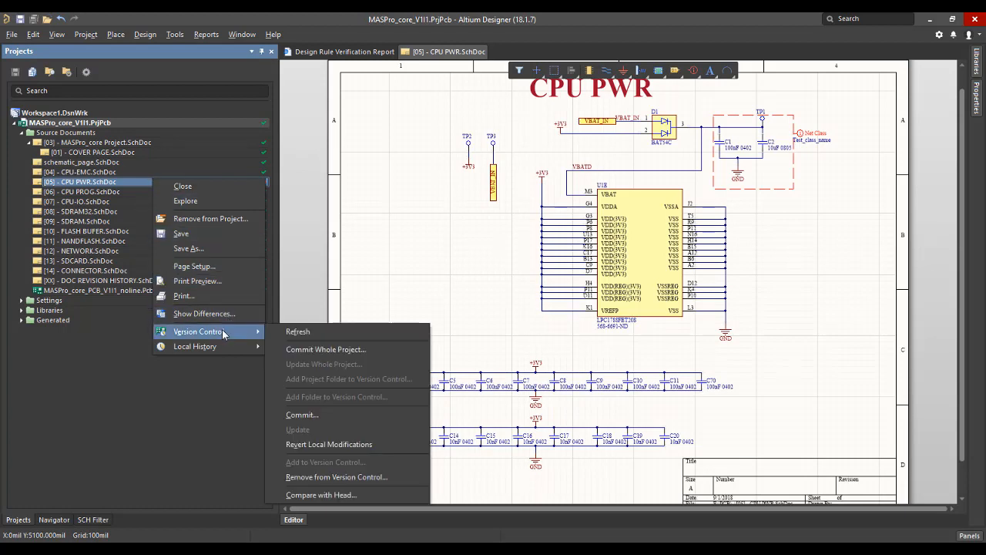
click(324, 415)
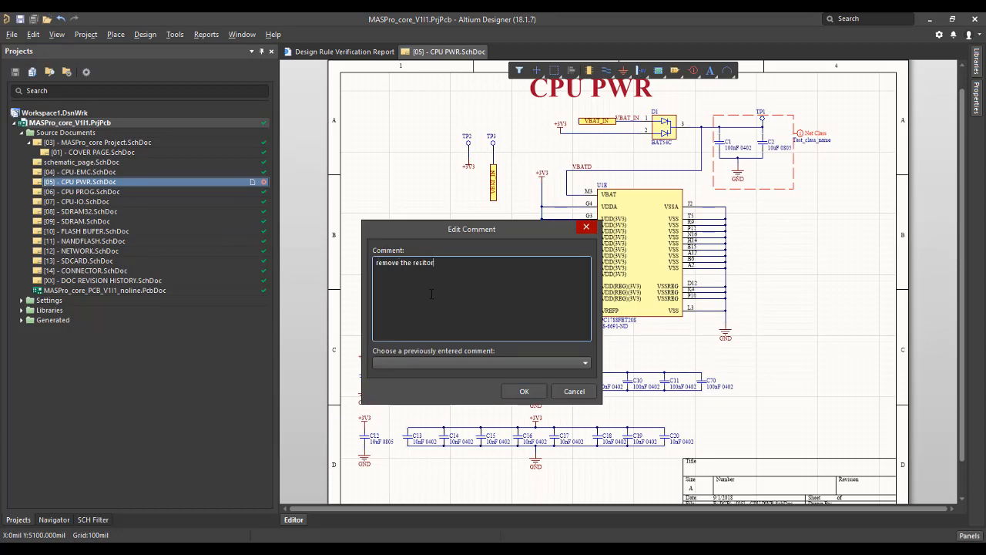
click(486, 366)
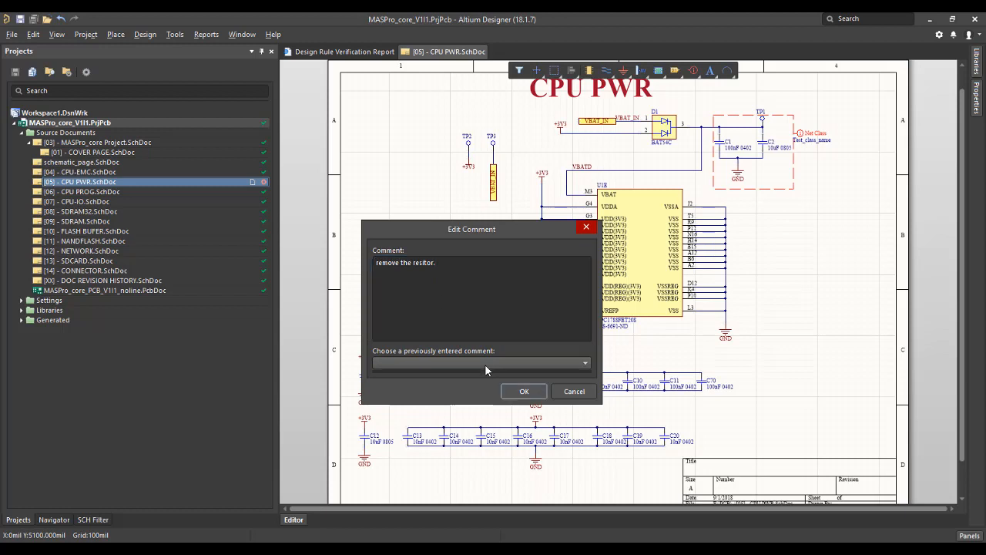
click(487, 365)
click(524, 392)
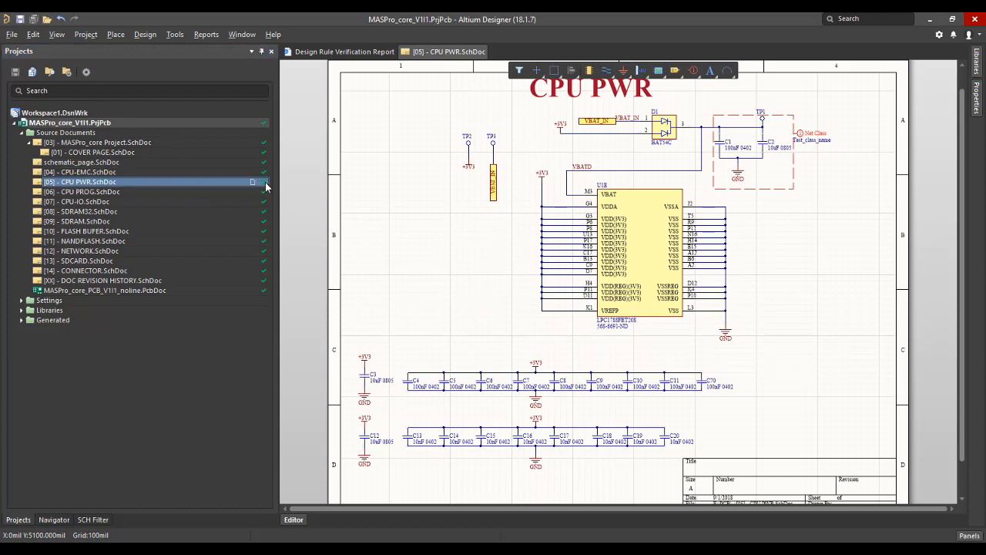
Start pushing the pending commit of the MASPro_core_V1I1.PrjPcb project to its remote Git repository.
right_click(129, 125)
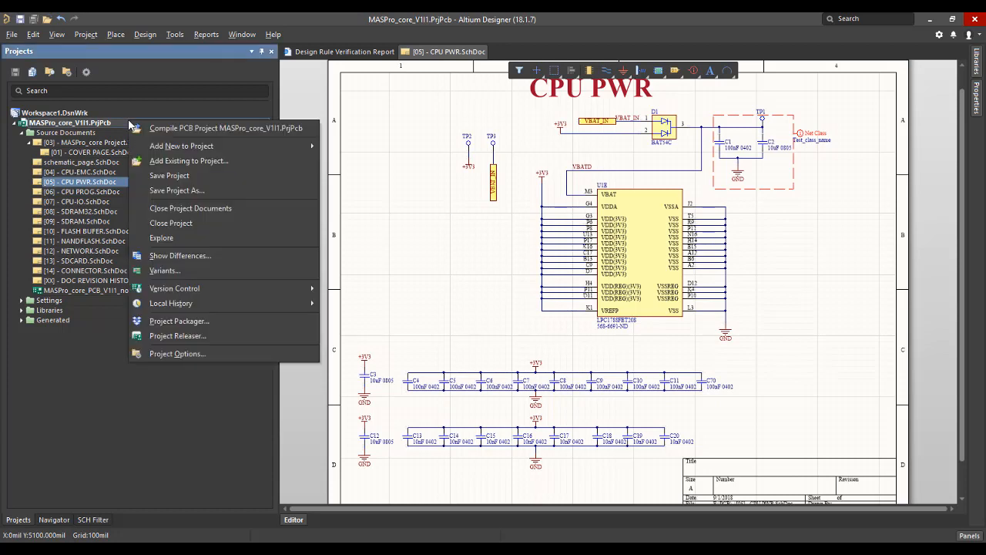
mouse_move(238, 288)
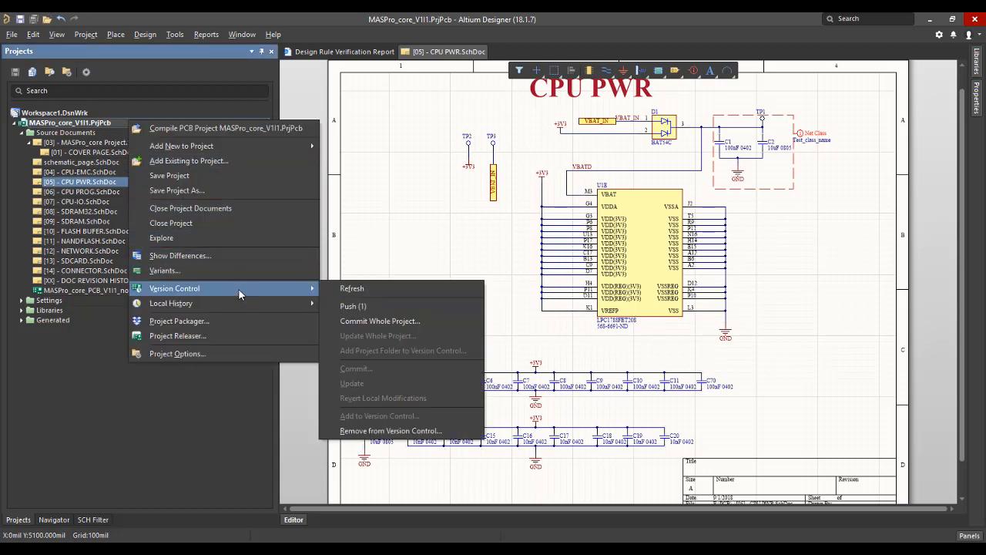
click(371, 306)
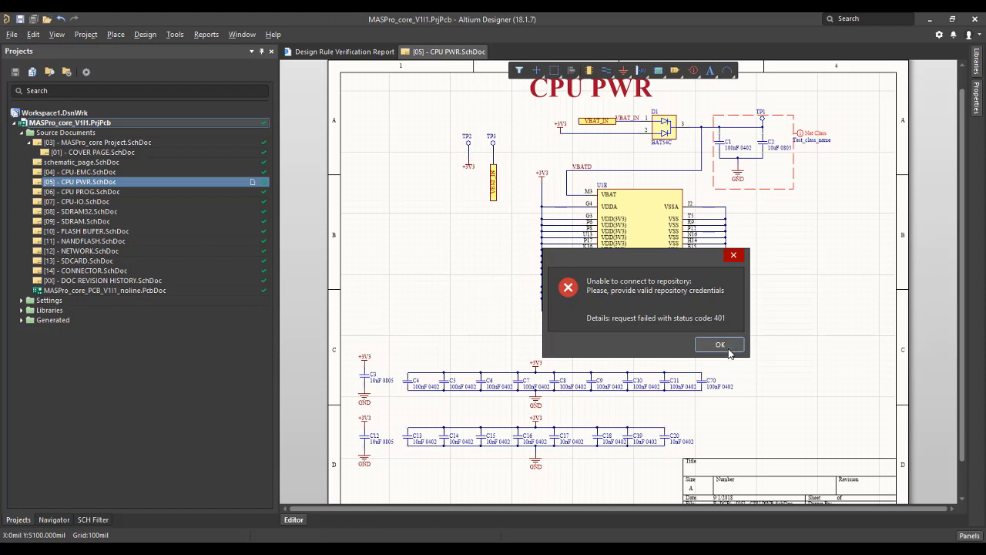
click(720, 345)
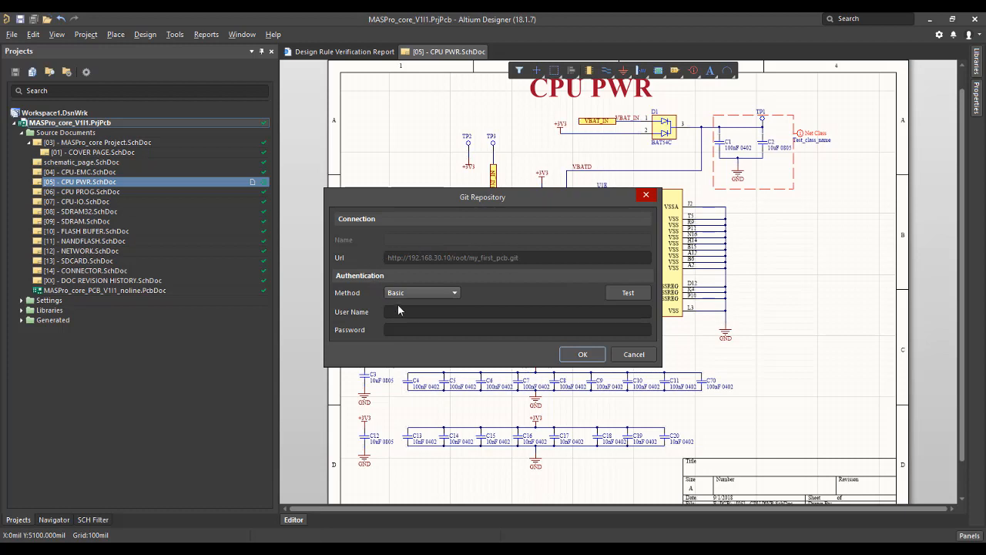
Authenticate the push to the Git repository with the user name root and the account password.
click(401, 311)
text(root)
key(Tab)
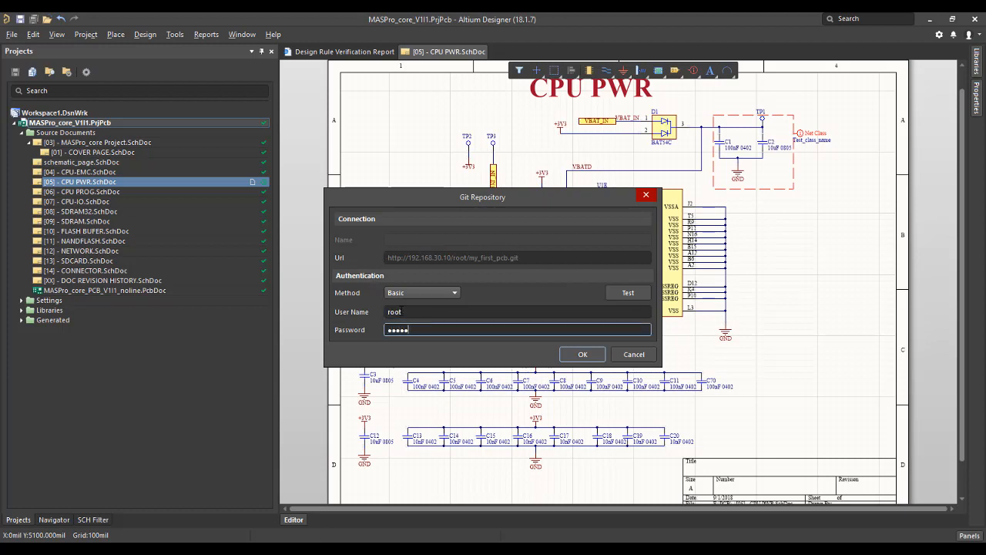
click(578, 354)
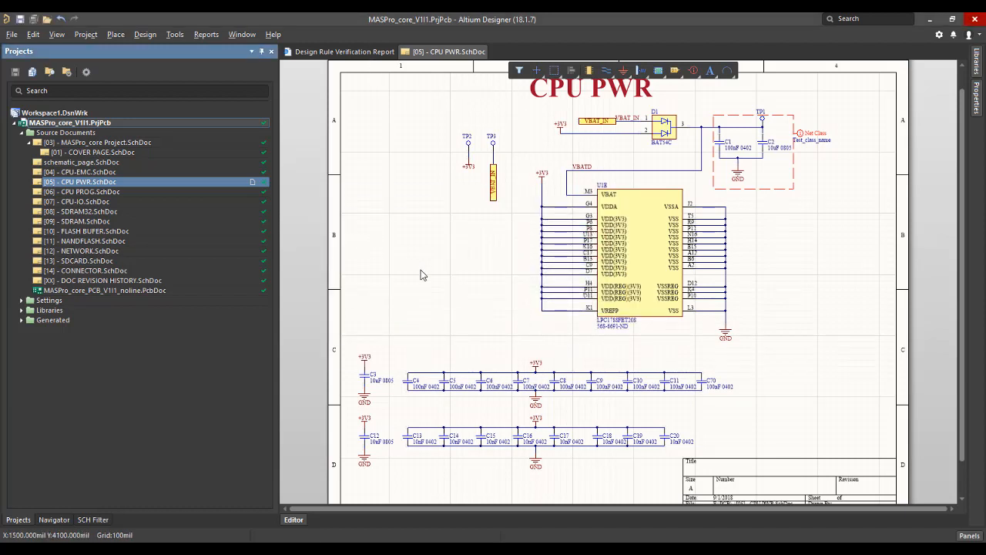
Switch to Sourcetree, refresh the my_first_pcb history, and examine the "remove the resitor." commit on master.
click(431, 548)
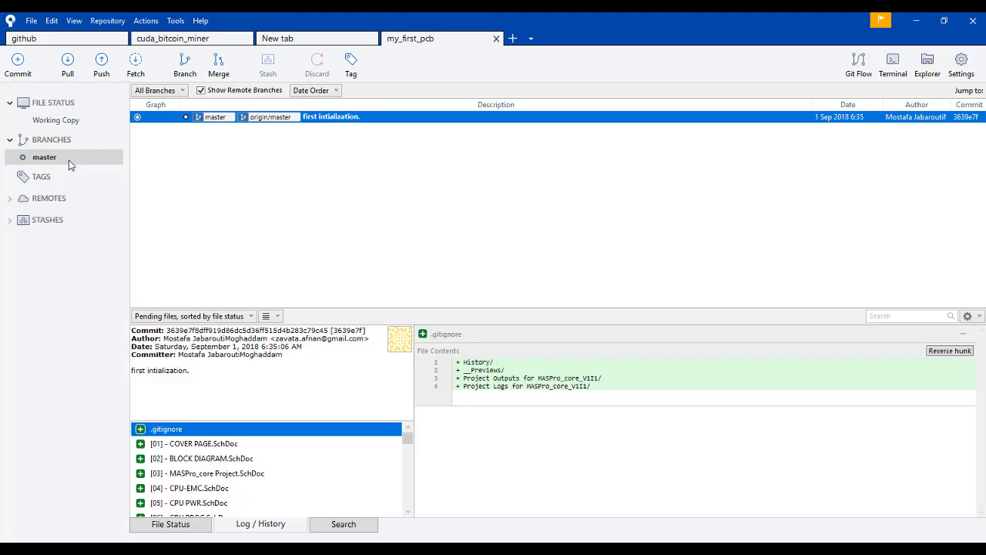
key(F5)
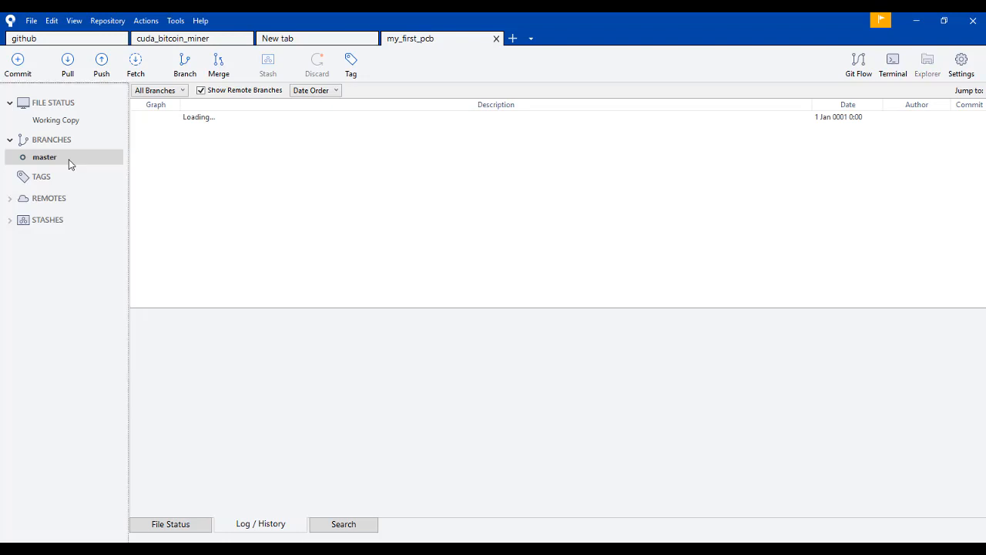
click(337, 120)
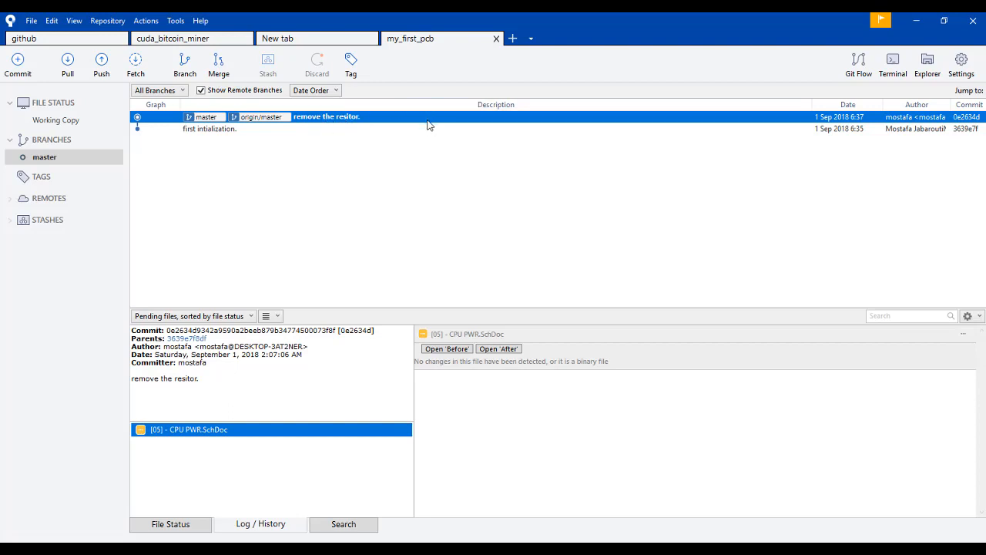
click(385, 128)
click(374, 121)
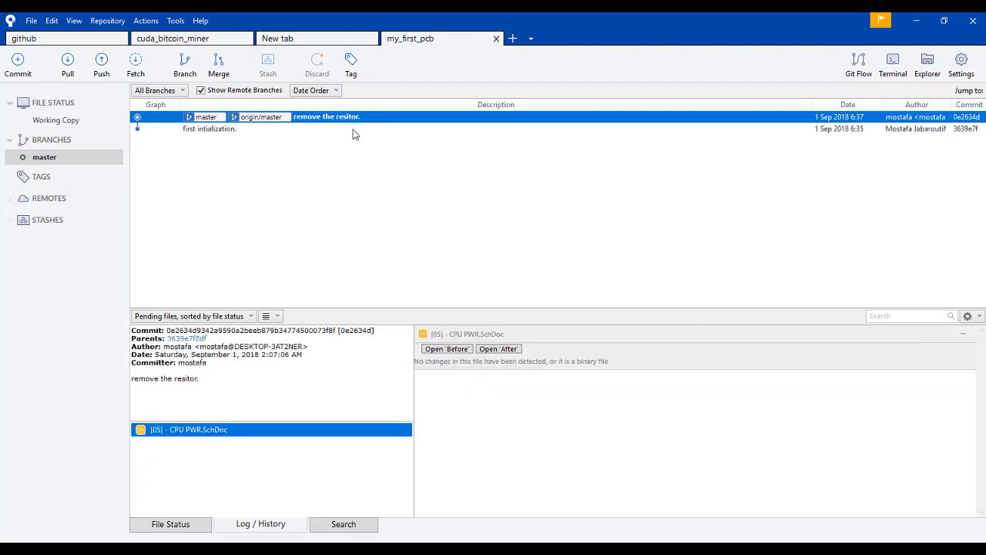